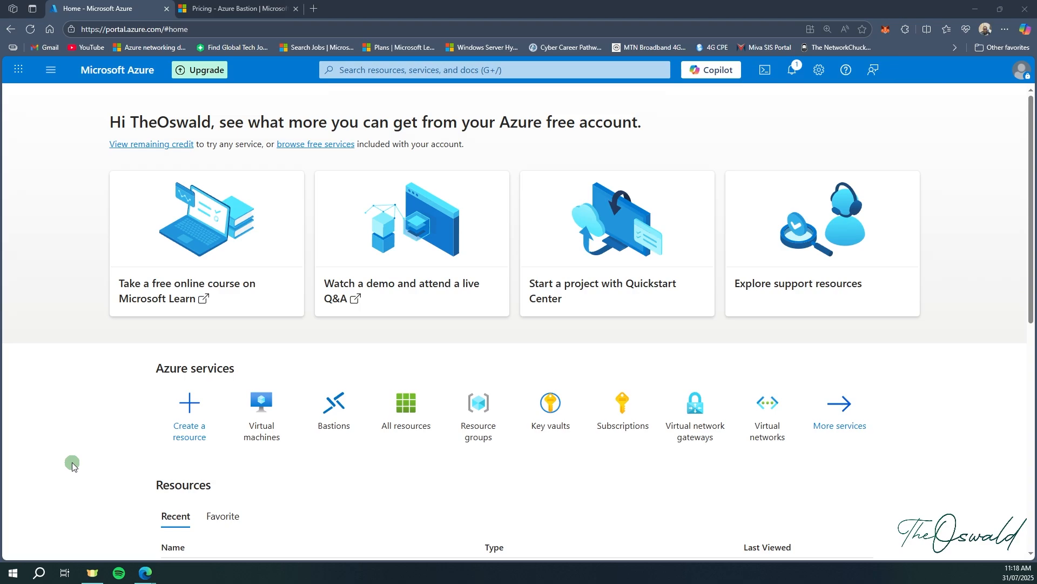
Step: Start creating a new virtual machine and assign it to the existing TheOswald_RG resource group
{"action": "left_click", "coordinate": [264, 416]}
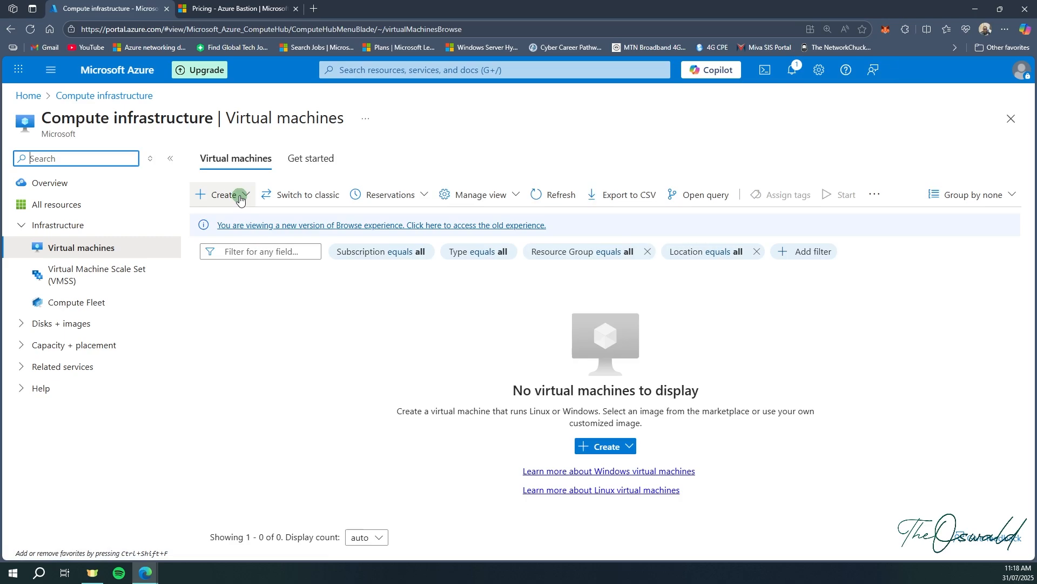
{"action": "left_click", "coordinate": [240, 197]}
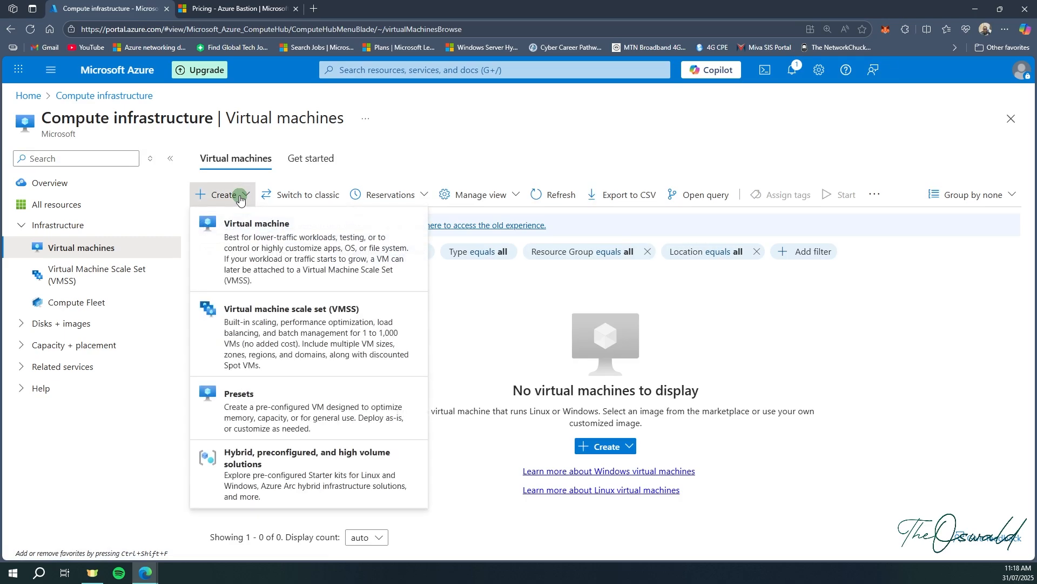
{"action": "left_click", "coordinate": [308, 244]}
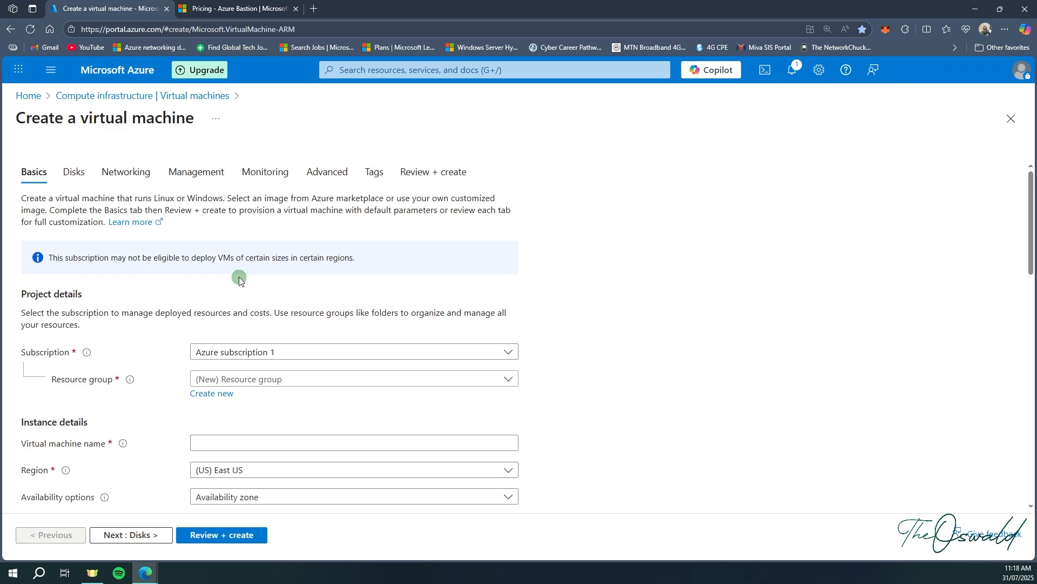
{"action": "scroll", "coordinate": [239, 281], "scroll_direction": "down", "scroll_amount": 2}
{"action": "left_click", "coordinate": [275, 274]}
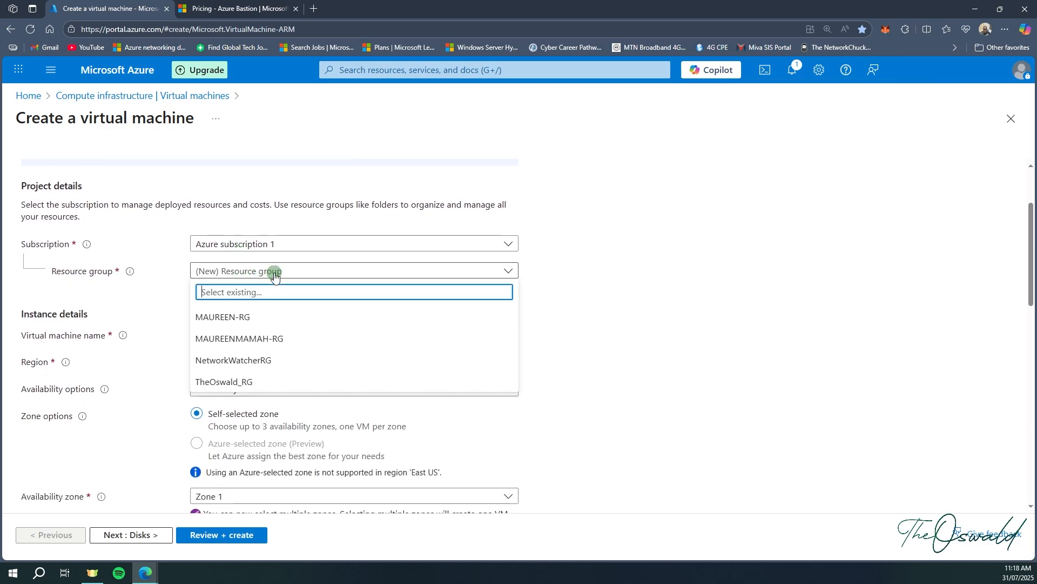
{"action": "left_click", "coordinate": [205, 382]}
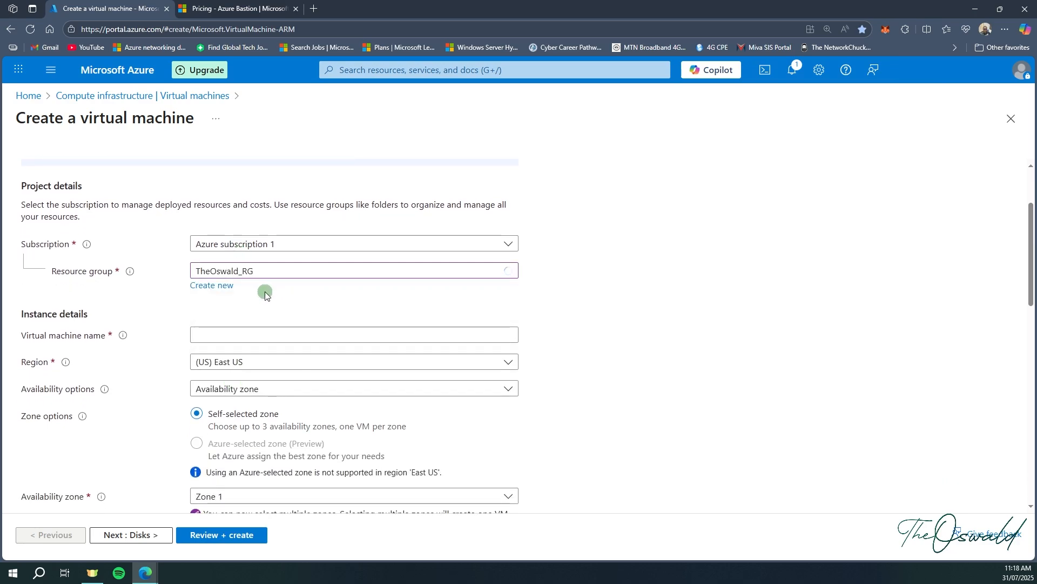
Step: Name the virtual machine OTMM-VM1 and set its availability options to No infrastructure redundancy required
{"action": "left_click", "coordinate": [260, 335]}
{"action": "type", "text": "O"}
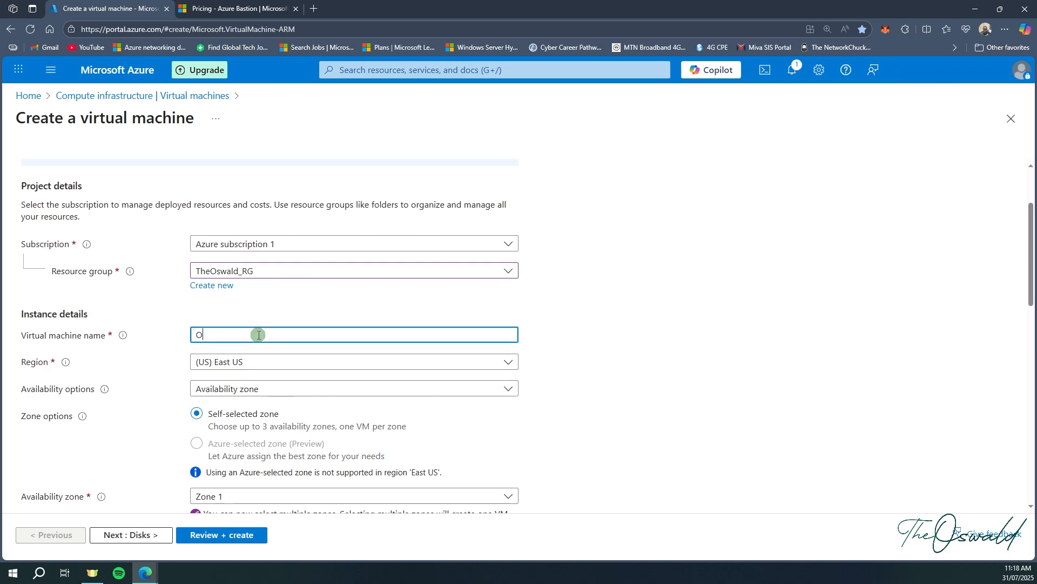
{"action": "type", "text": "TMM-VM1"}
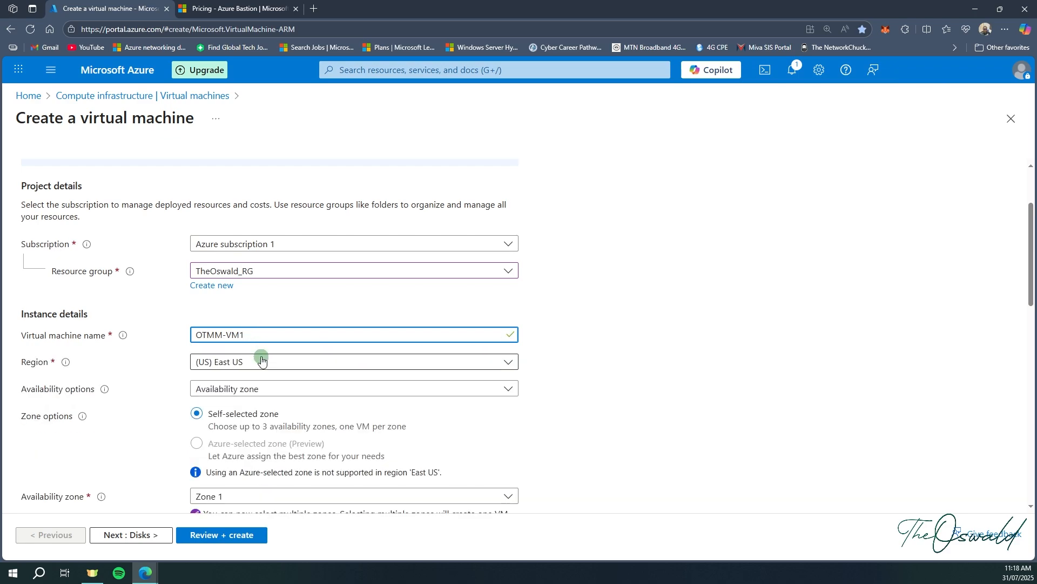
{"action": "left_click", "coordinate": [325, 392]}
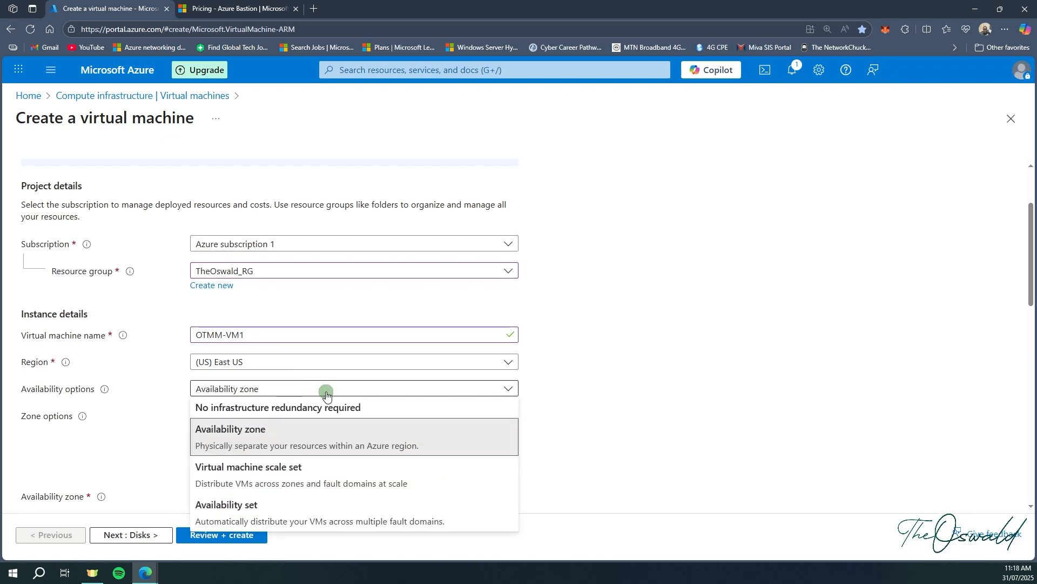
{"action": "left_click", "coordinate": [296, 408]}
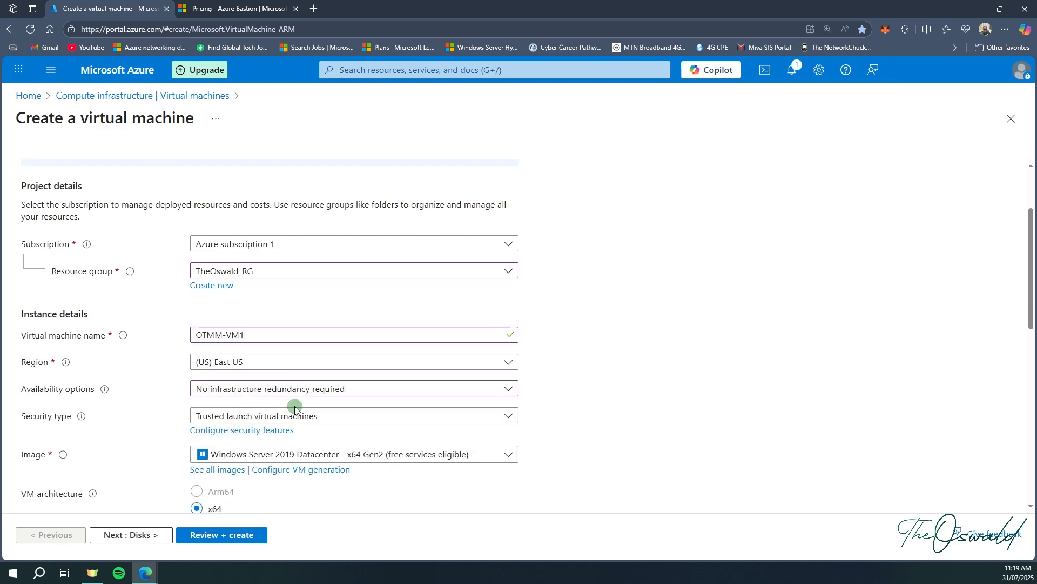
Step: Fill in the administrator account with the username myVM, and enter and confirm the account password
{"action": "scroll", "coordinate": [296, 408], "scroll_direction": "down", "scroll_amount": 1}
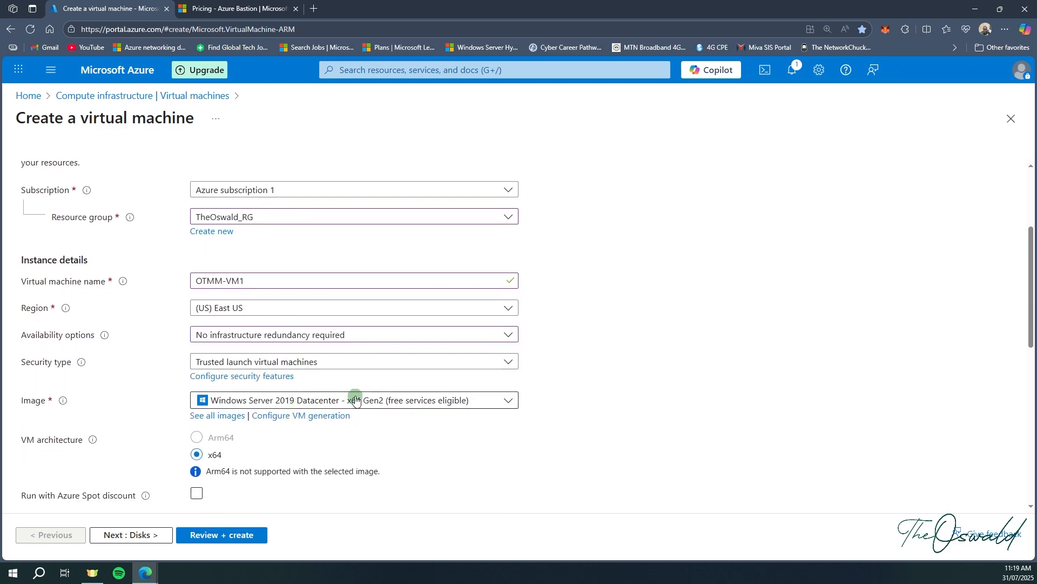
{"action": "scroll", "coordinate": [339, 400], "scroll_direction": "down", "scroll_amount": 4}
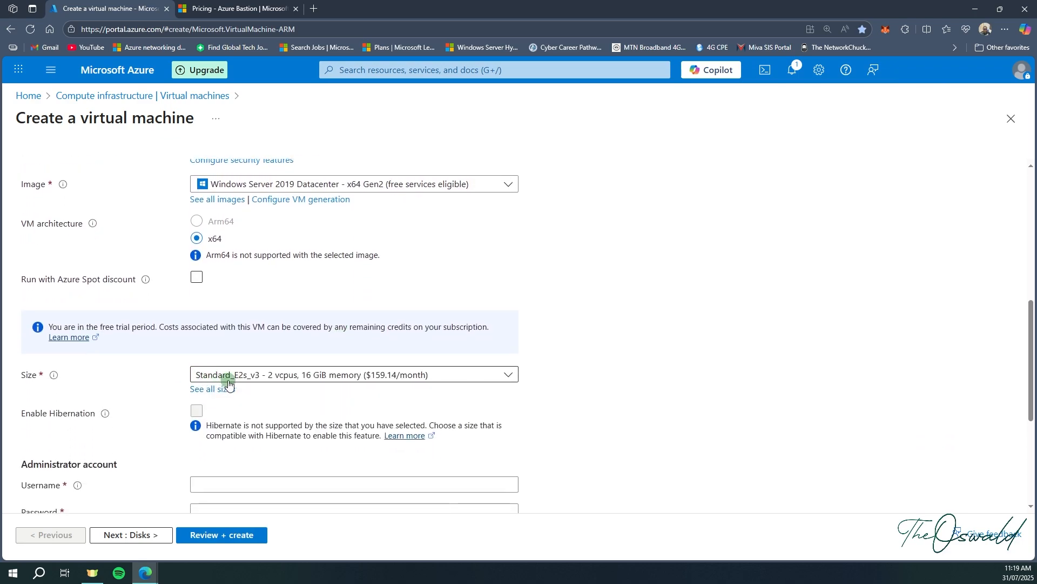
{"action": "scroll", "coordinate": [323, 381], "scroll_direction": "down", "scroll_amount": 1}
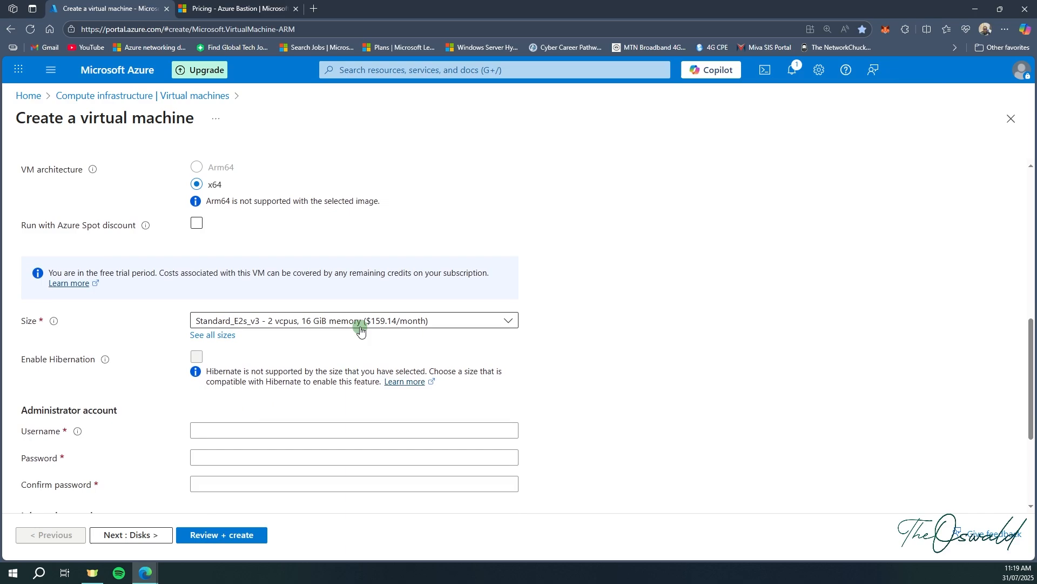
{"action": "scroll", "coordinate": [299, 349], "scroll_direction": "down", "scroll_amount": 2}
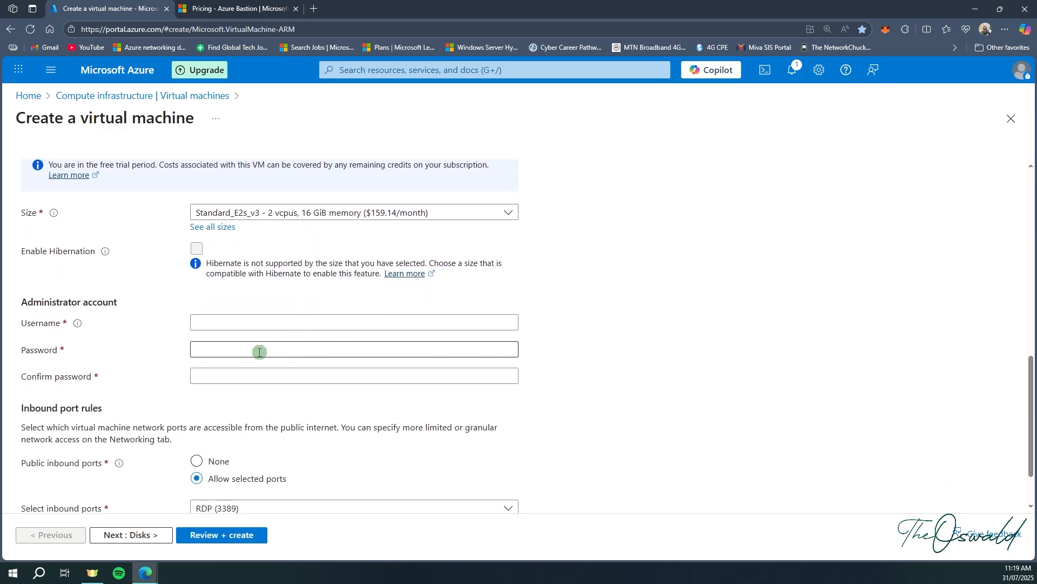
{"action": "left_click", "coordinate": [222, 324]}
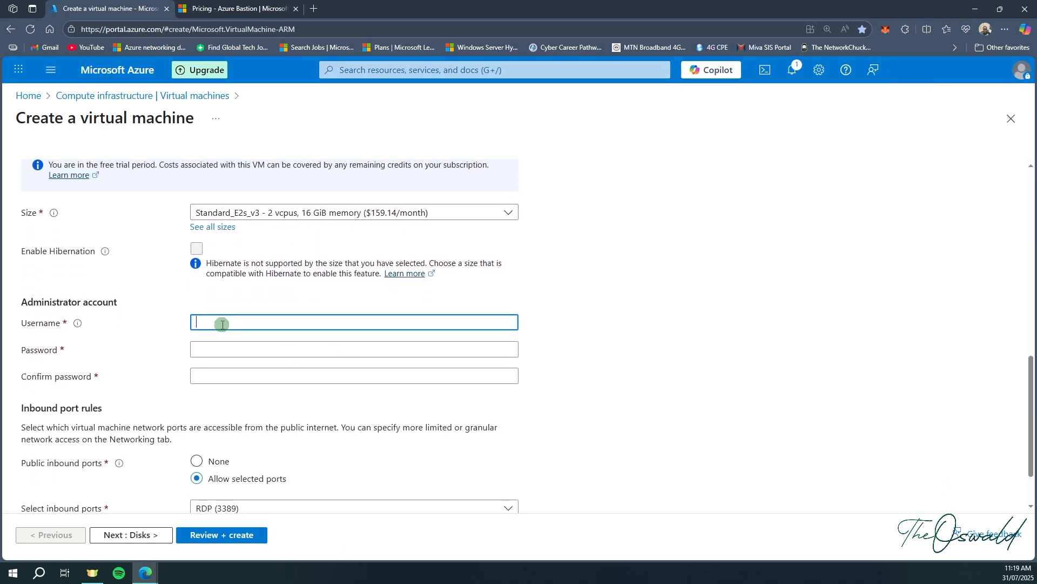
{"action": "type", "text": "myVM"}
{"action": "key", "text": "Tab"}
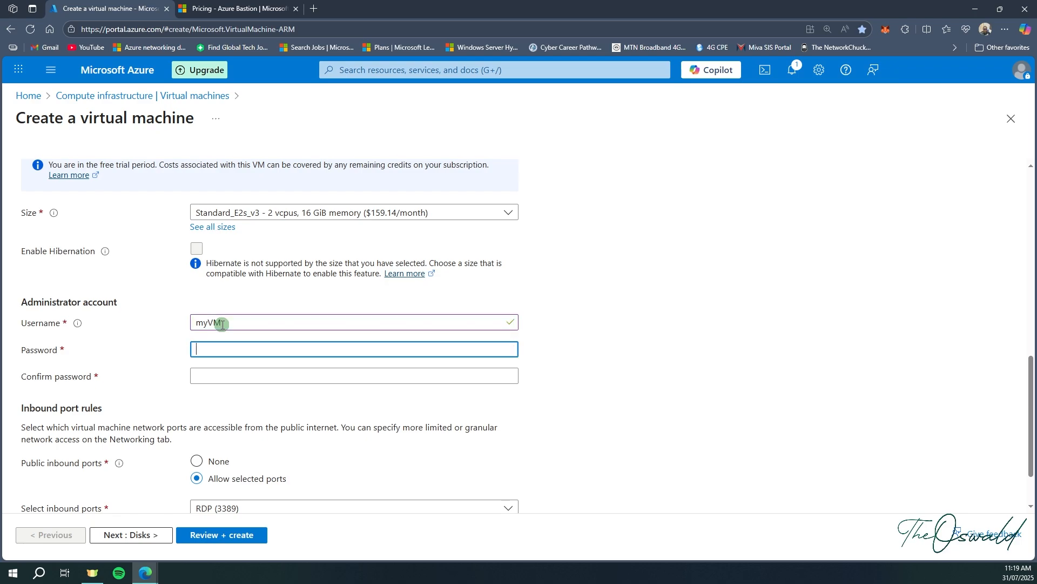
{"action": "type", "text": "************"}
{"action": "key", "text": "Tab"}
{"action": "type", "text": "***********"}
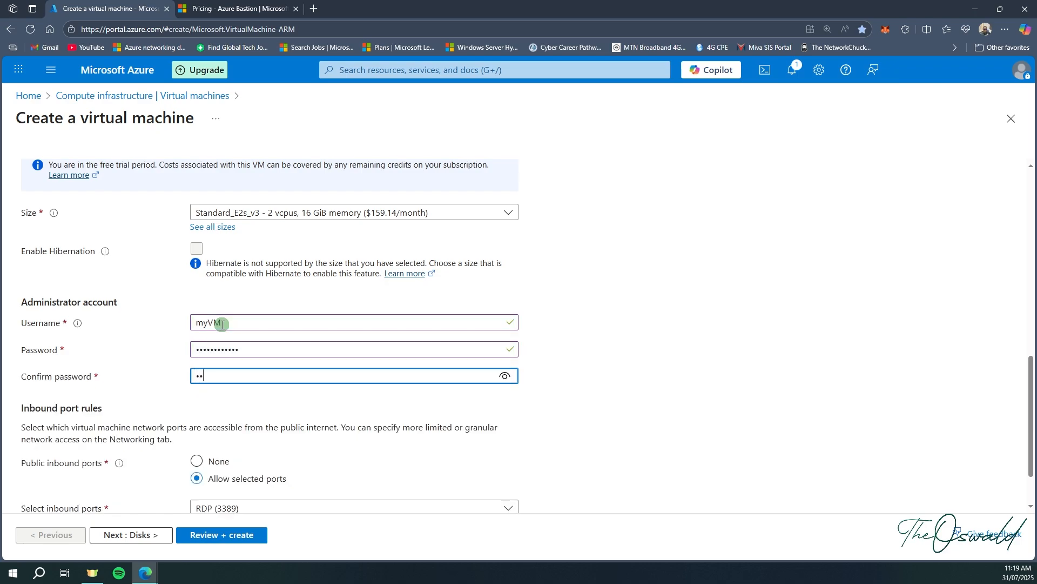
{"action": "type", "text": "*"}
Step: Set the public inbound ports to None and proceed past the default disk settings to the networking settings
{"action": "scroll", "coordinate": [222, 324], "scroll_direction": "down", "scroll_amount": 2}
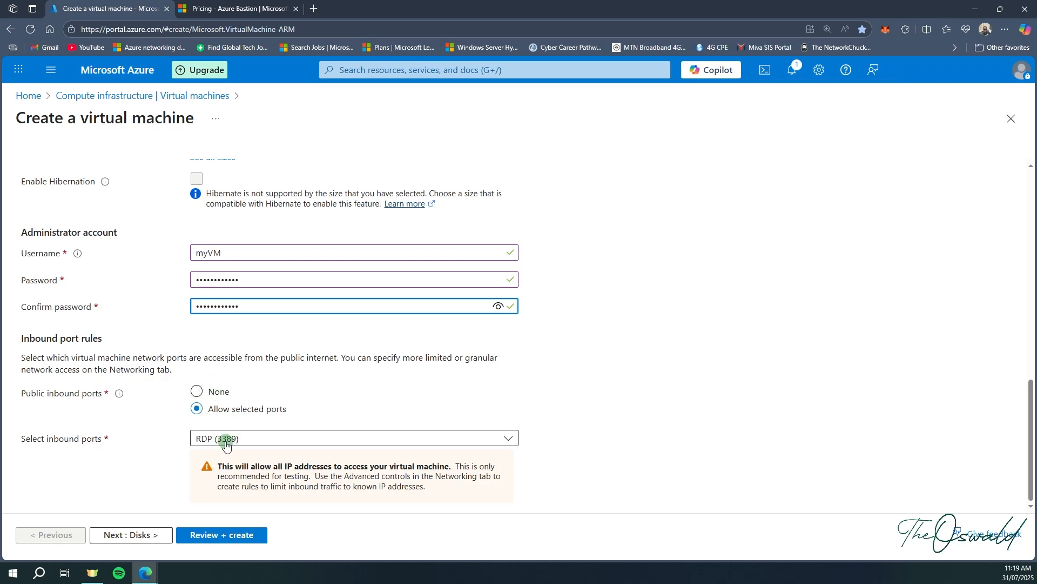
{"action": "left_click", "coordinate": [197, 391]}
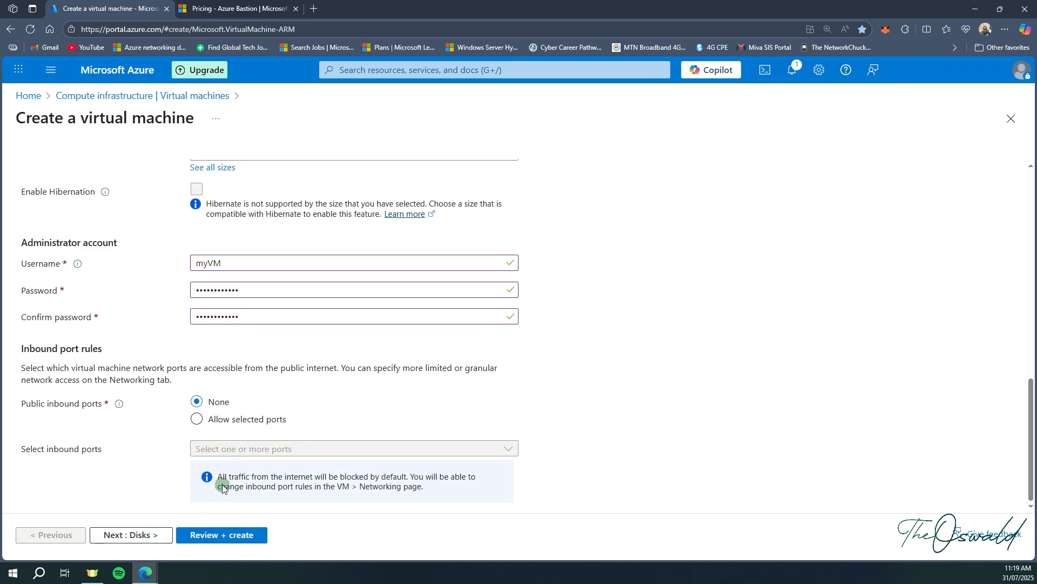
{"action": "left_click", "coordinate": [135, 537]}
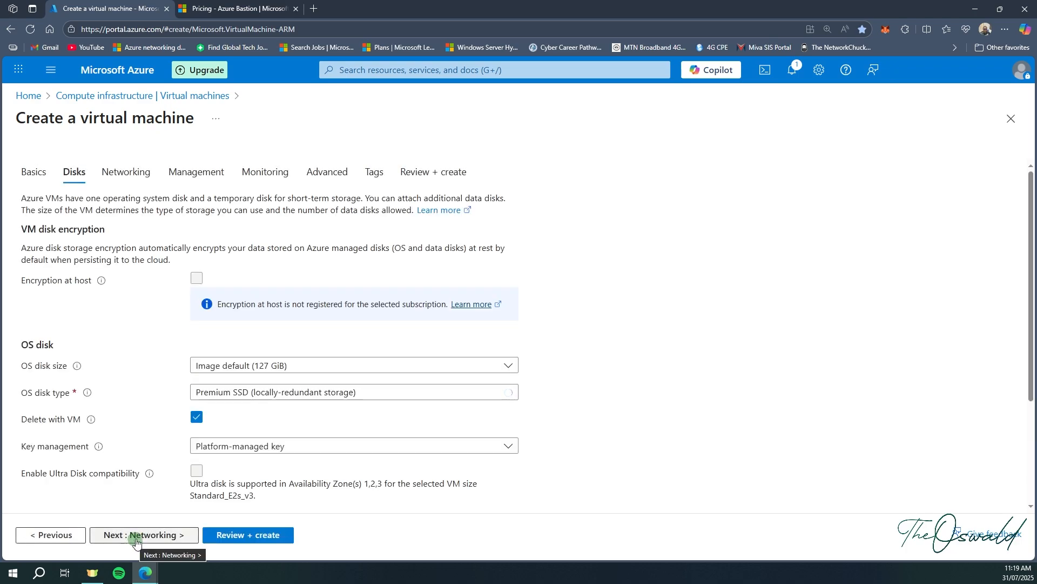
{"action": "scroll", "coordinate": [292, 281], "scroll_direction": "down", "scroll_amount": 3}
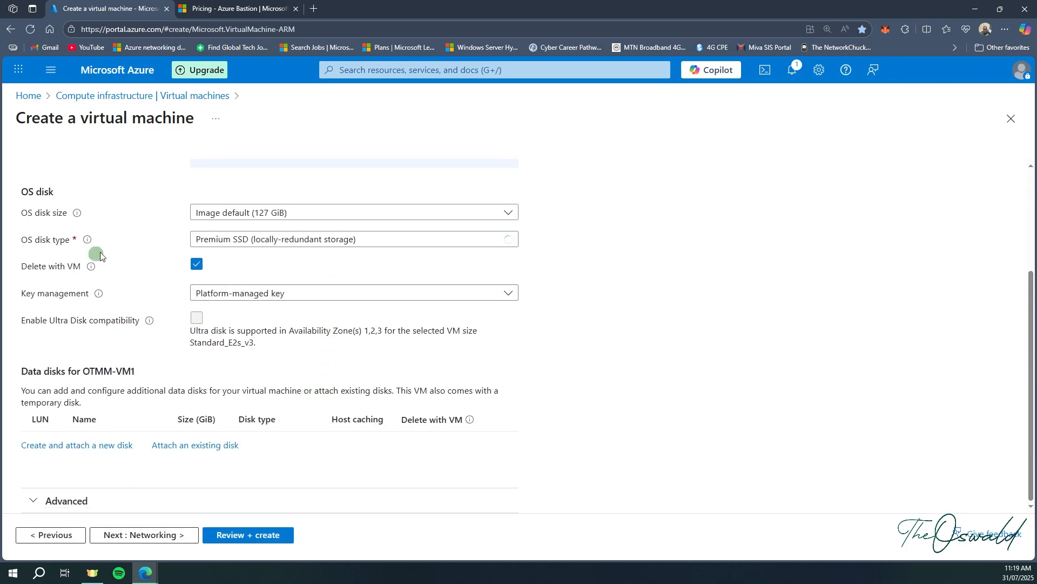
{"action": "left_click", "coordinate": [146, 536]}
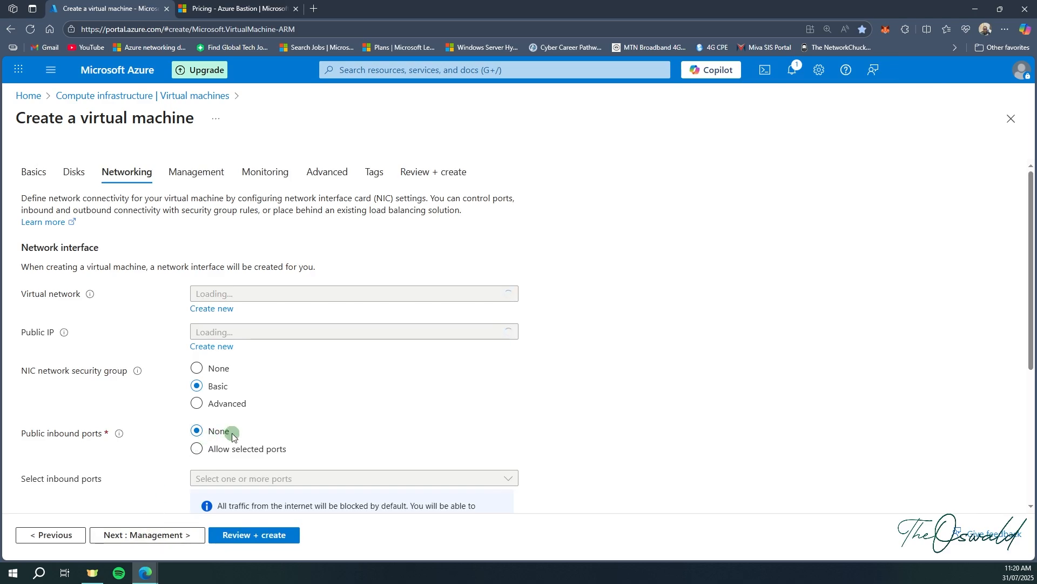
Step: Start a new virtual network for the virtual machine and name it OTMM-vnet
{"action": "scroll", "coordinate": [229, 435], "scroll_direction": "down", "scroll_amount": 4}
{"action": "scroll", "coordinate": [233, 437], "scroll_direction": "up", "scroll_amount": 5}
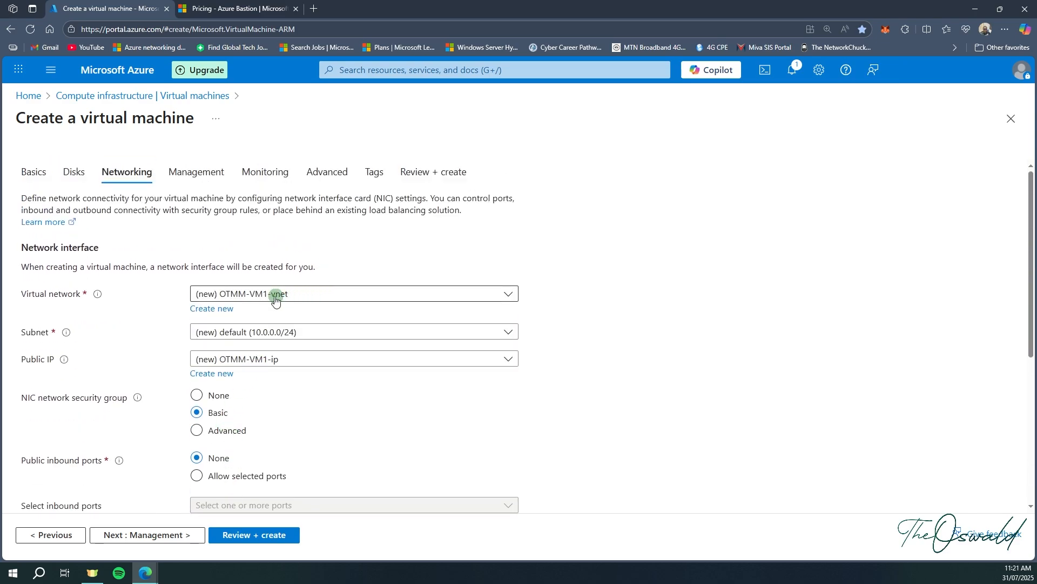
{"action": "left_click", "coordinate": [225, 313]}
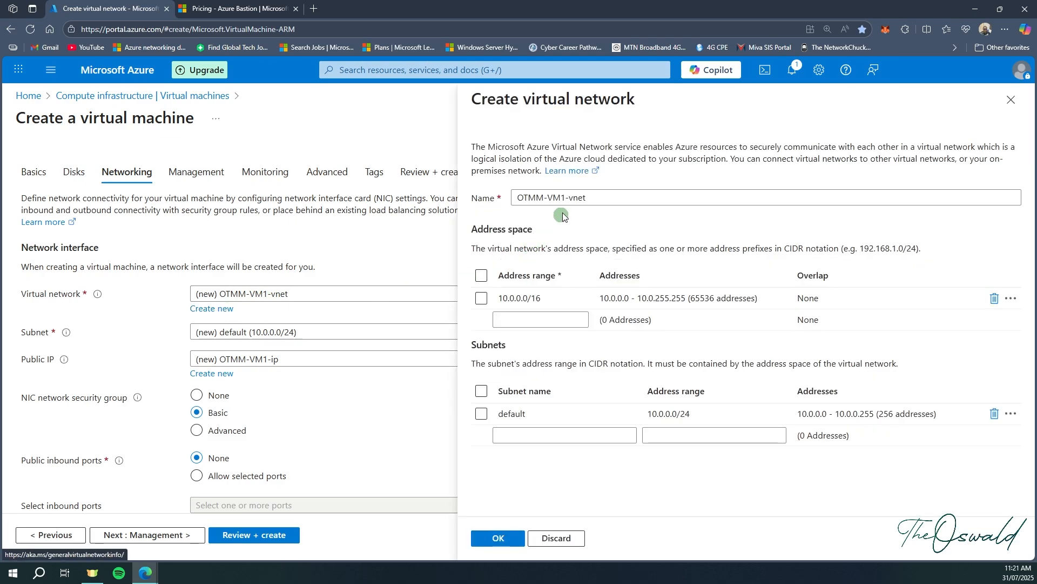
{"action": "left_click", "coordinate": [560, 199]}
{"action": "key", "text": "BackSpace"}
{"action": "key", "text": "BackSpace"}
{"action": "key", "text": "BackSpace"}
{"action": "key", "text": "BackSpace"}
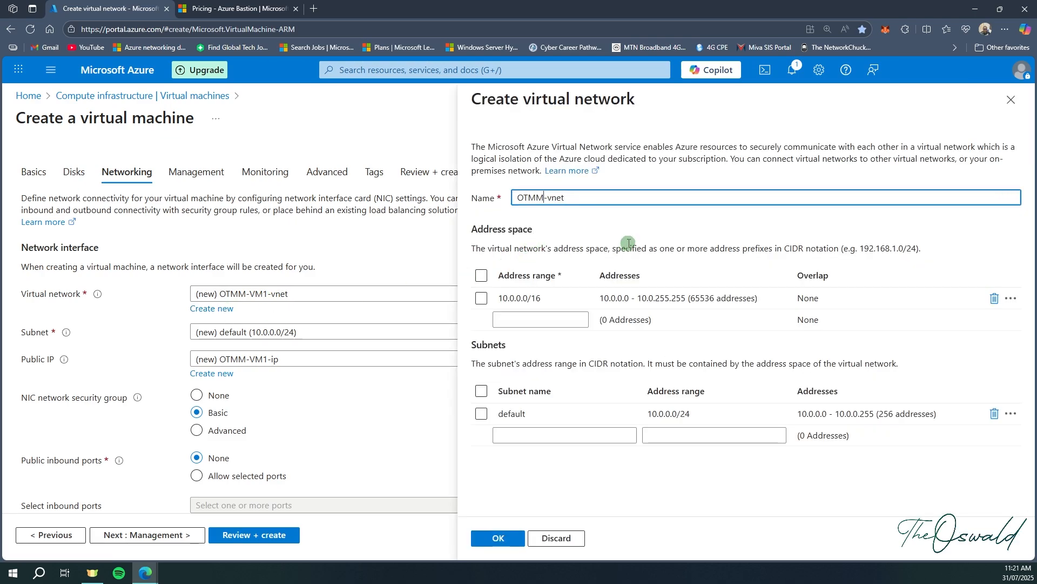
Step: Set the address range of the virtual network's address space to 192.168.49.0/24
{"action": "left_click", "coordinate": [548, 297]}
{"action": "left_click_drag", "start_coordinate": [548, 296], "coordinate": [504, 313]}
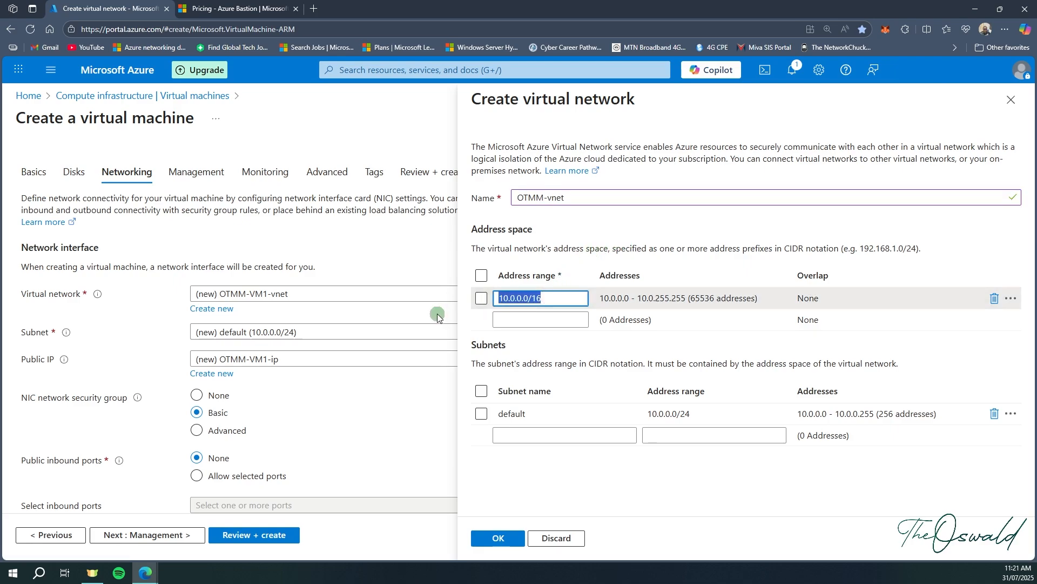
{"action": "type", "text": "192"}
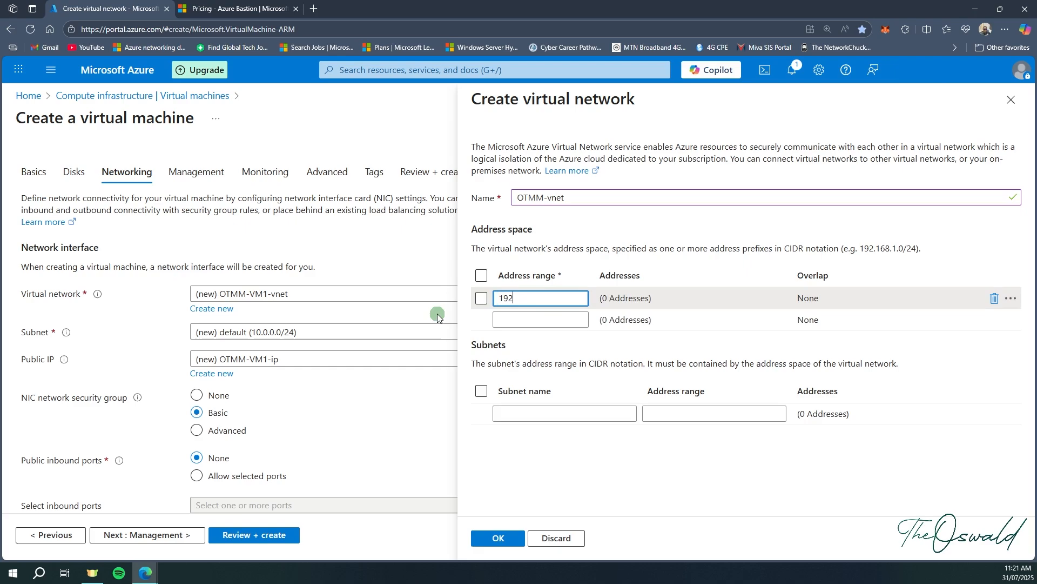
{"action": "type", "text": ".168."}
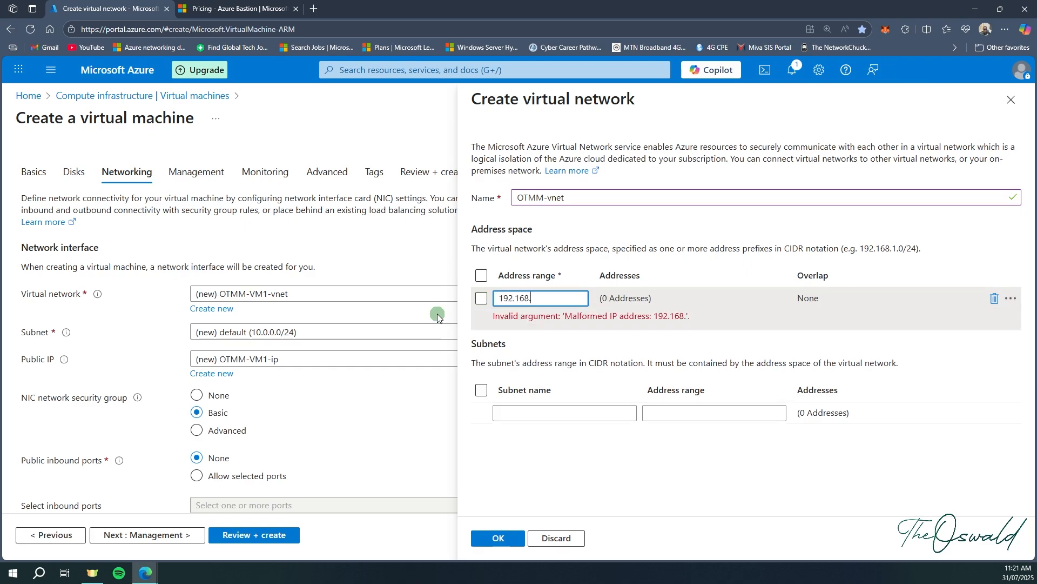
{"action": "type", "text": "49.0"}
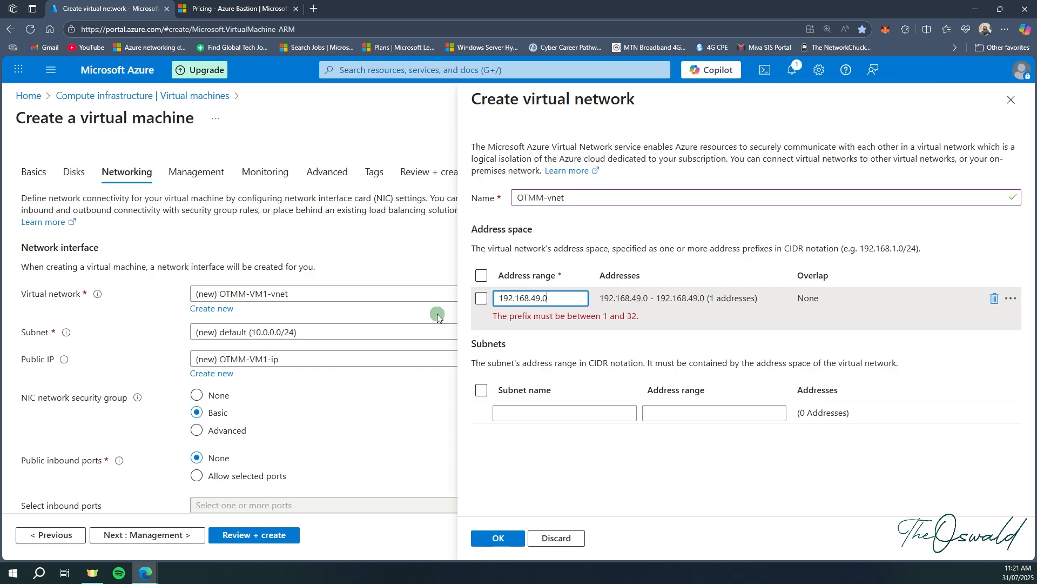
{"action": "type", "text": "/24"}
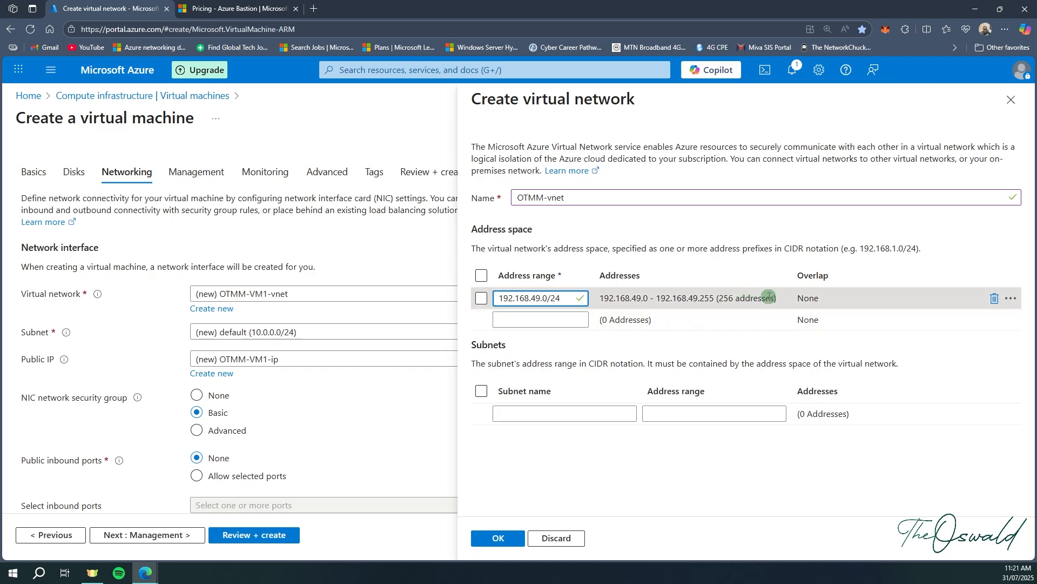
Step: Add a subnet named Subnet1 with the address range 192.168.49.0/26 to the new virtual network
{"action": "left_click", "coordinate": [513, 412]}
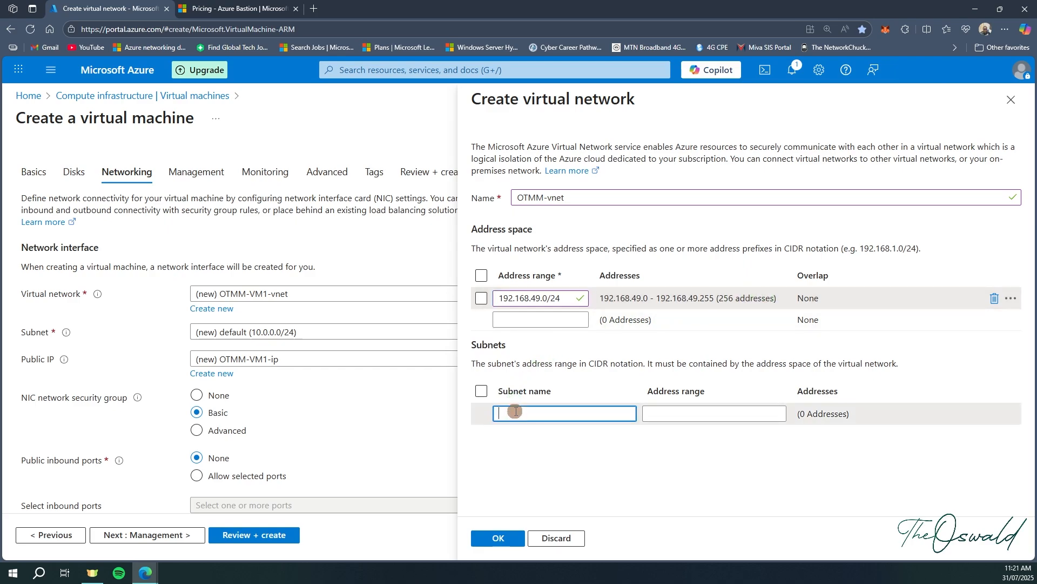
{"action": "type", "text": "Subnet"}
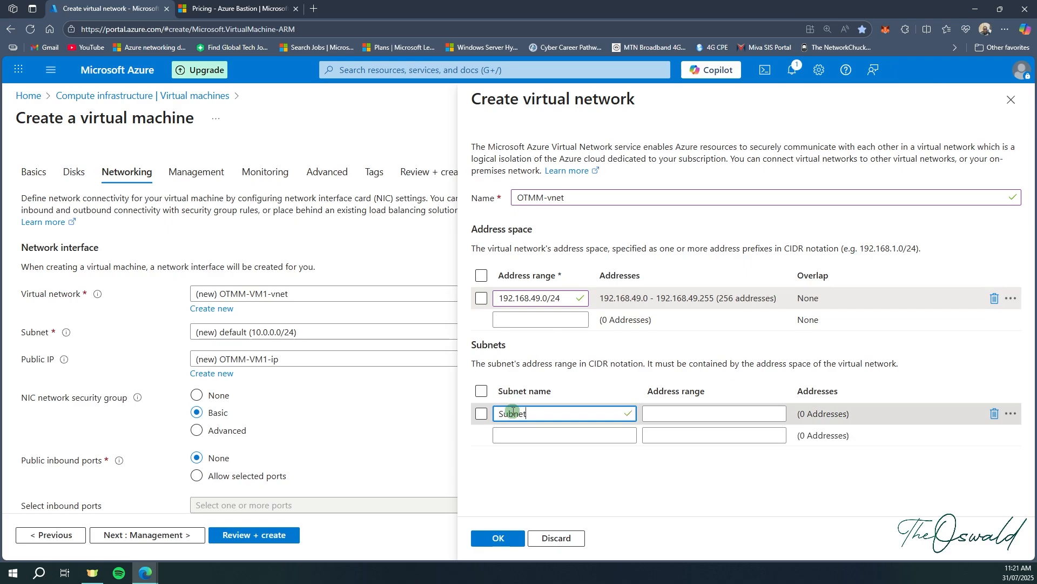
{"action": "type", "text": "1"}
{"action": "left_click", "coordinate": [676, 414]}
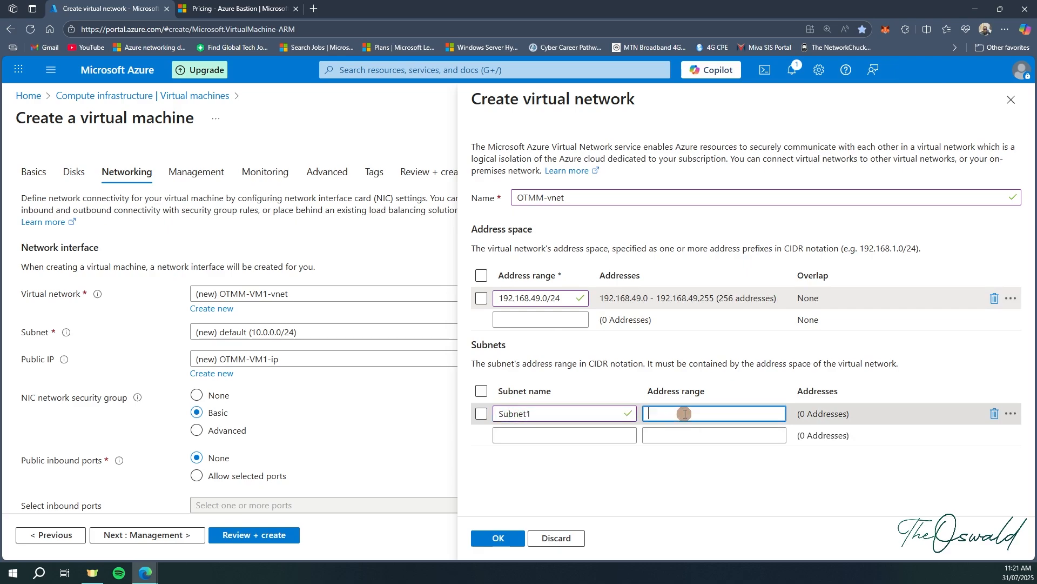
{"action": "type", "text": "192"}
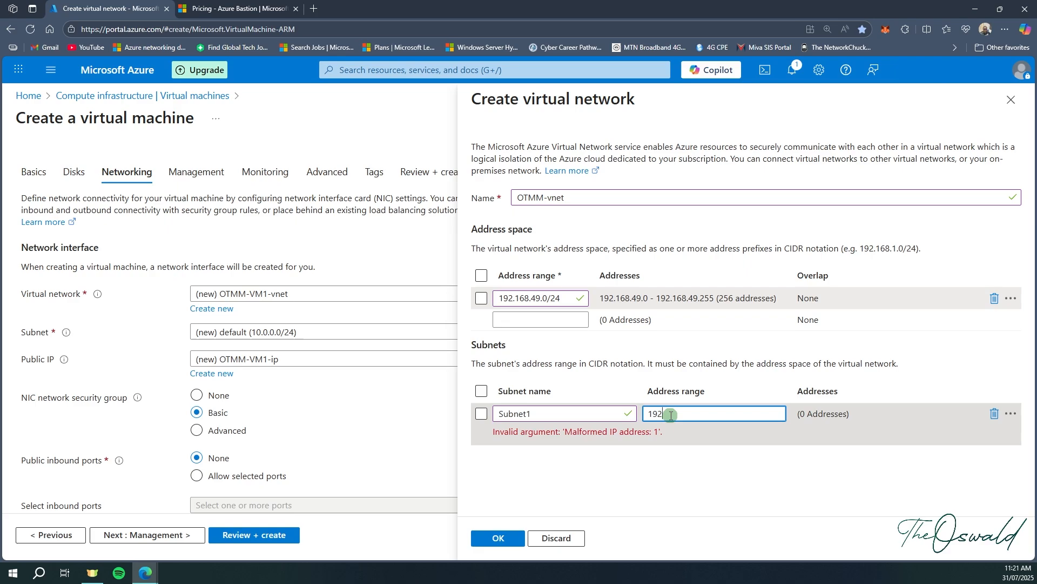
{"action": "type", "text": ".168.49.0"}
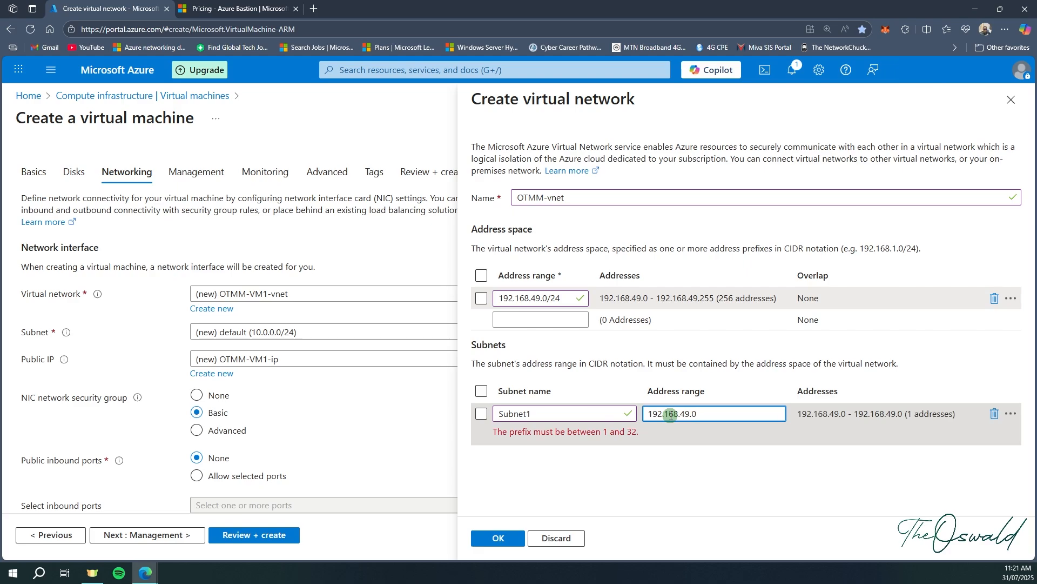
{"action": "type", "text": "/"}
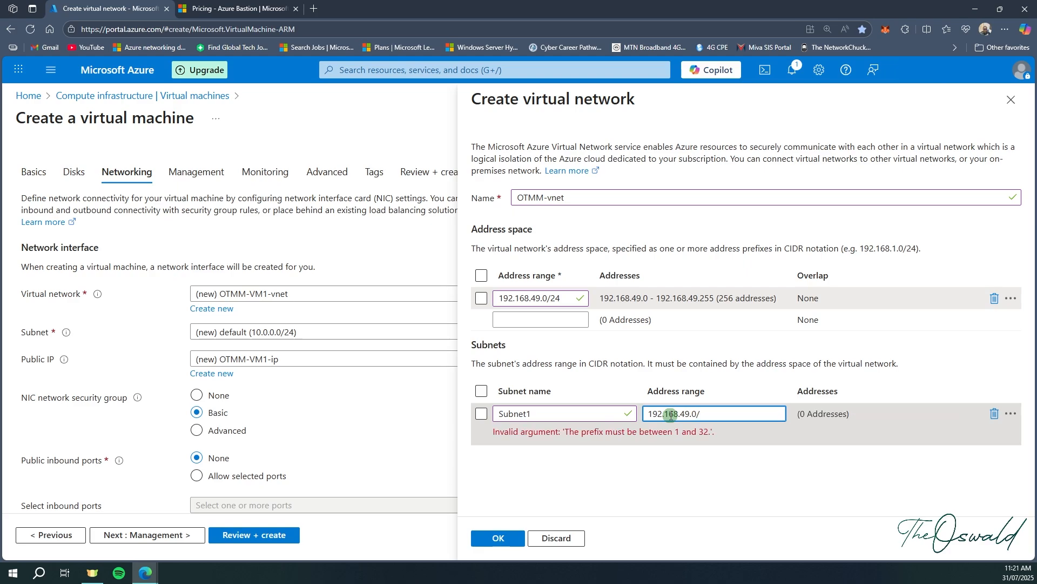
{"action": "type", "text": "26"}
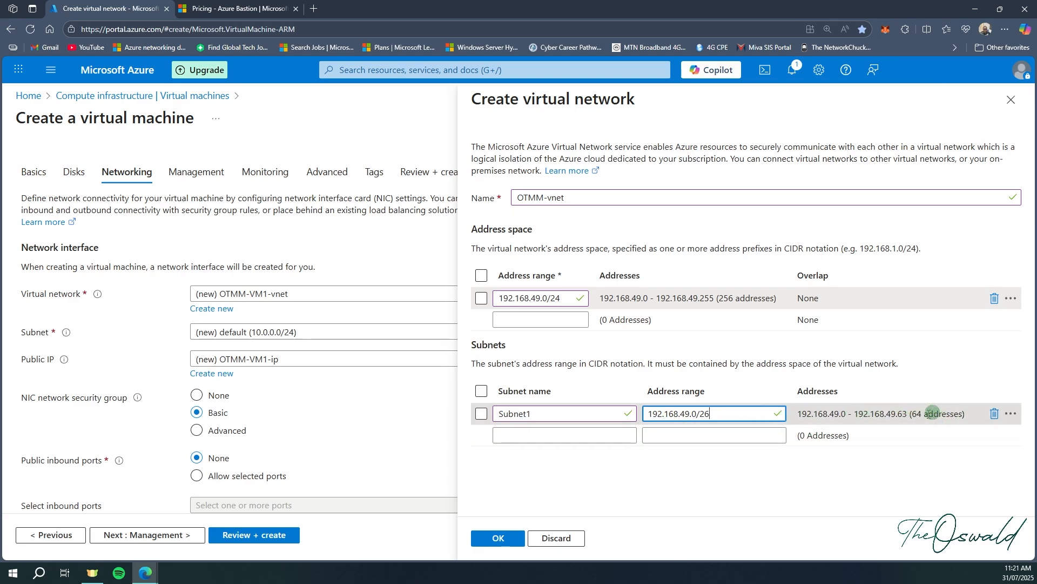
Step: Add a second subnet named Subnet2 with the address range 192.168.49.64/26 and confirm the new virtual network
{"action": "left_click", "coordinate": [543, 439]}
{"action": "type", "text": "Subnet"}
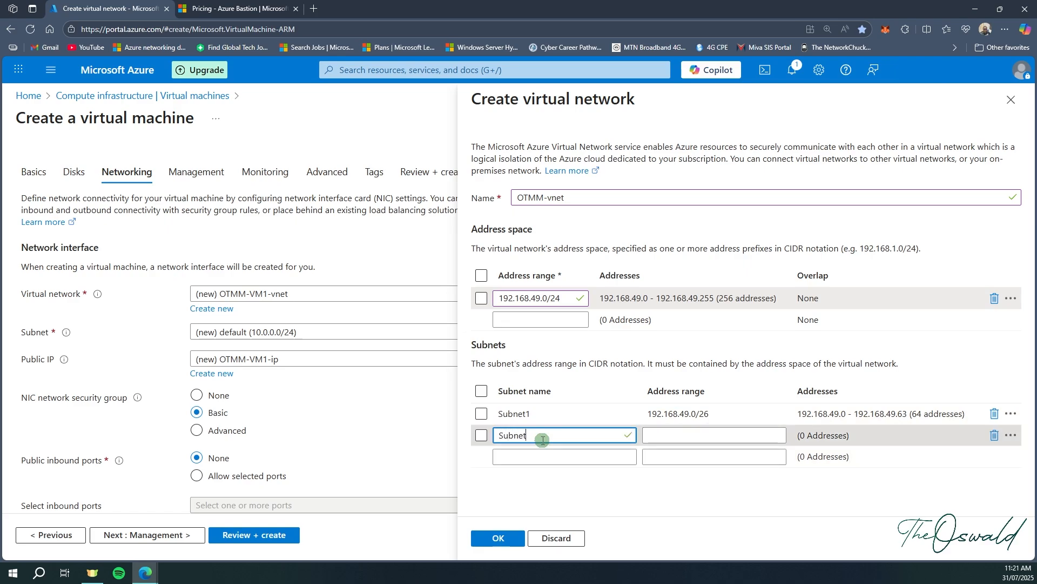
{"action": "type", "text": "2"}
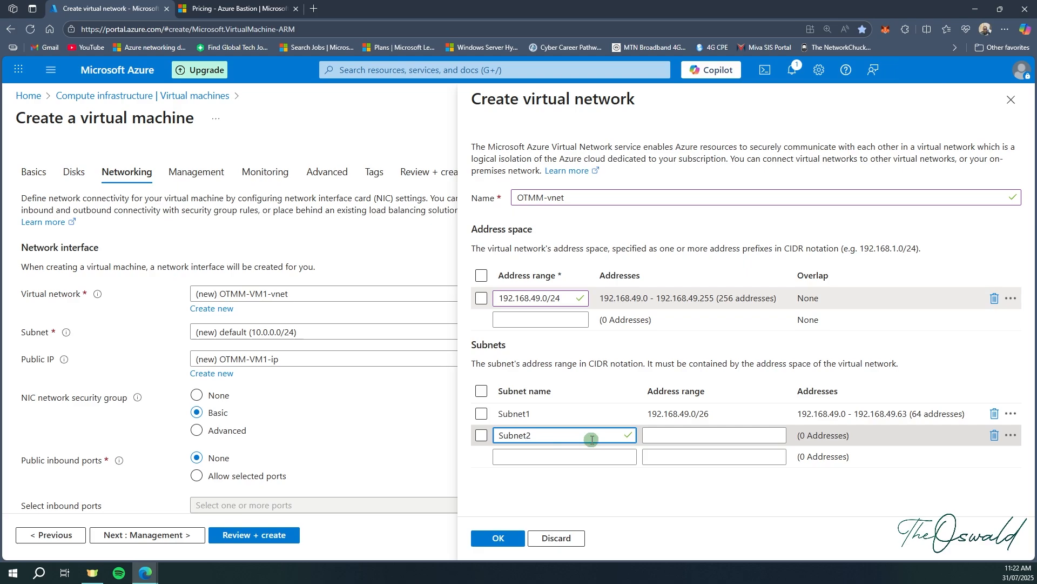
{"action": "left_click", "coordinate": [668, 435]}
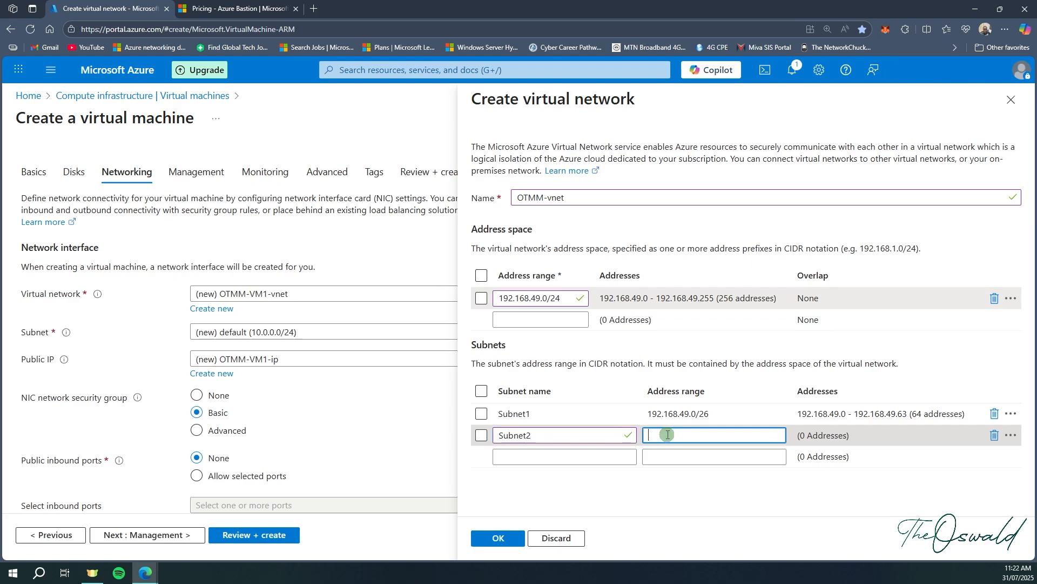
{"action": "type", "text": "192.168."}
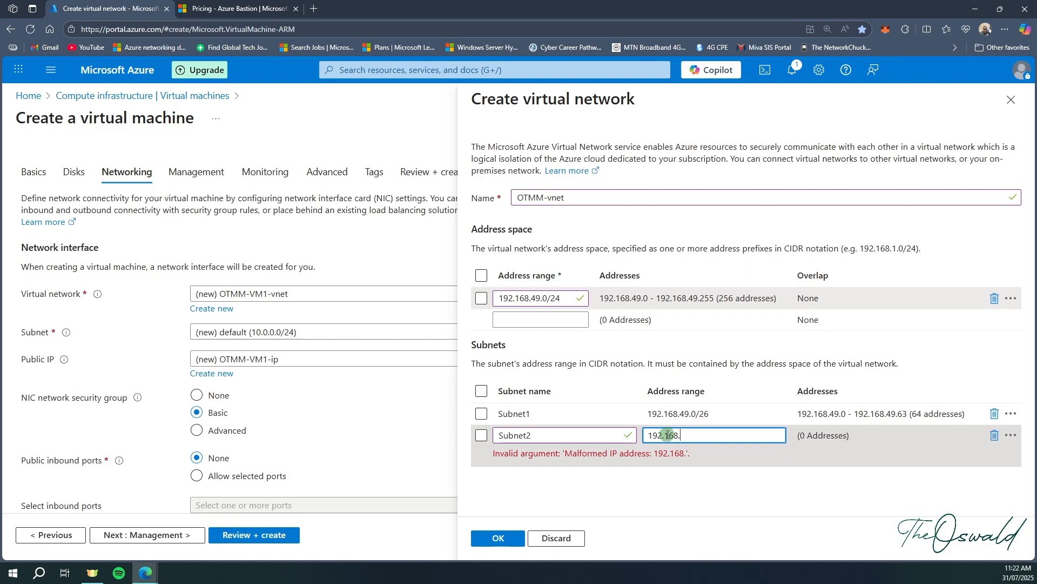
{"action": "type", "text": "49.6"}
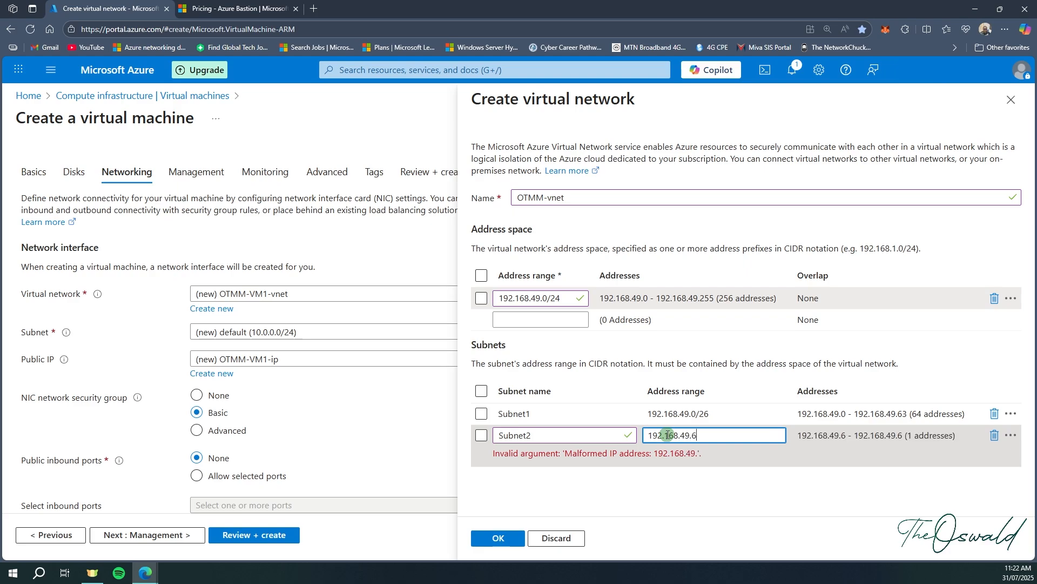
{"action": "type", "text": "4/26"}
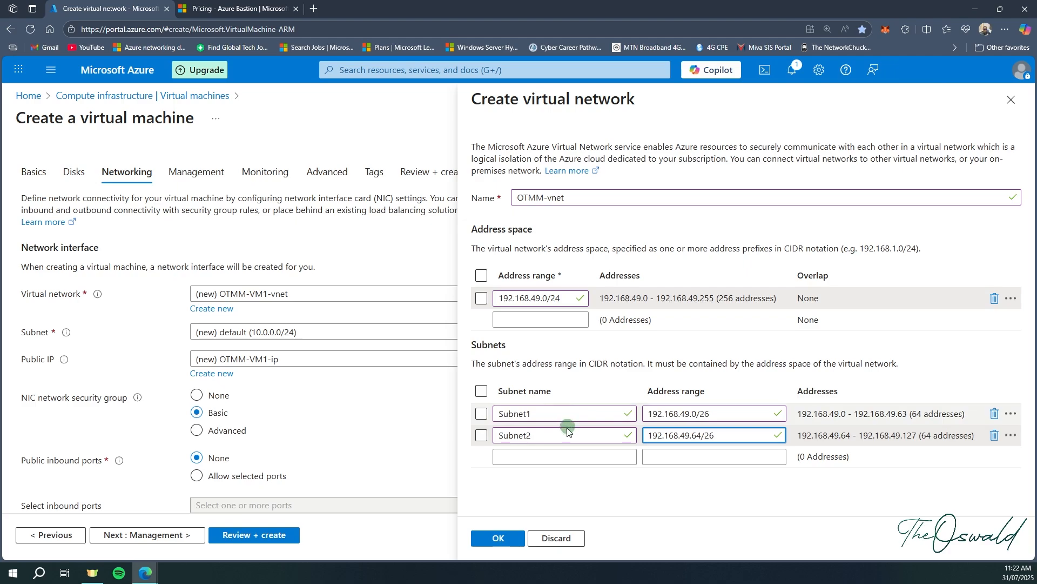
{"action": "left_click", "coordinate": [516, 547]}
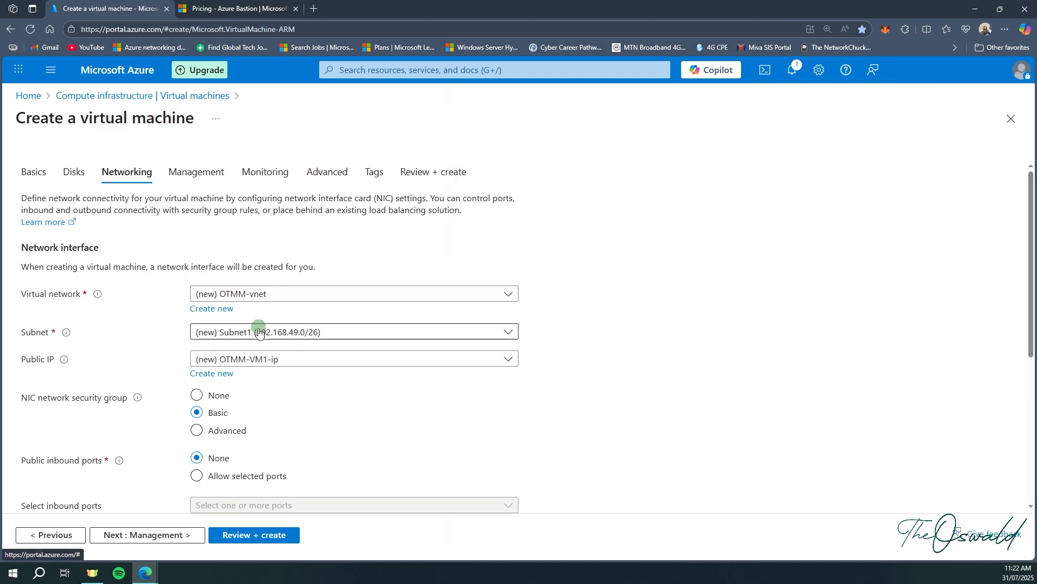
Step: Assign the virtual machine to Subnet1, set its public IP to None, and proceed to the management settings
{"action": "left_click", "coordinate": [287, 331]}
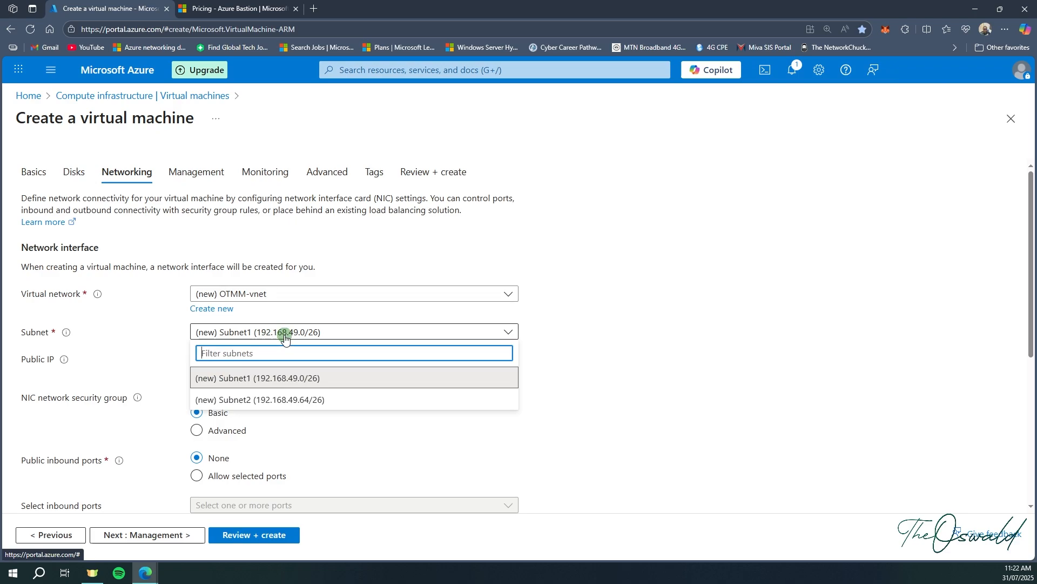
{"action": "left_click", "coordinate": [281, 378]}
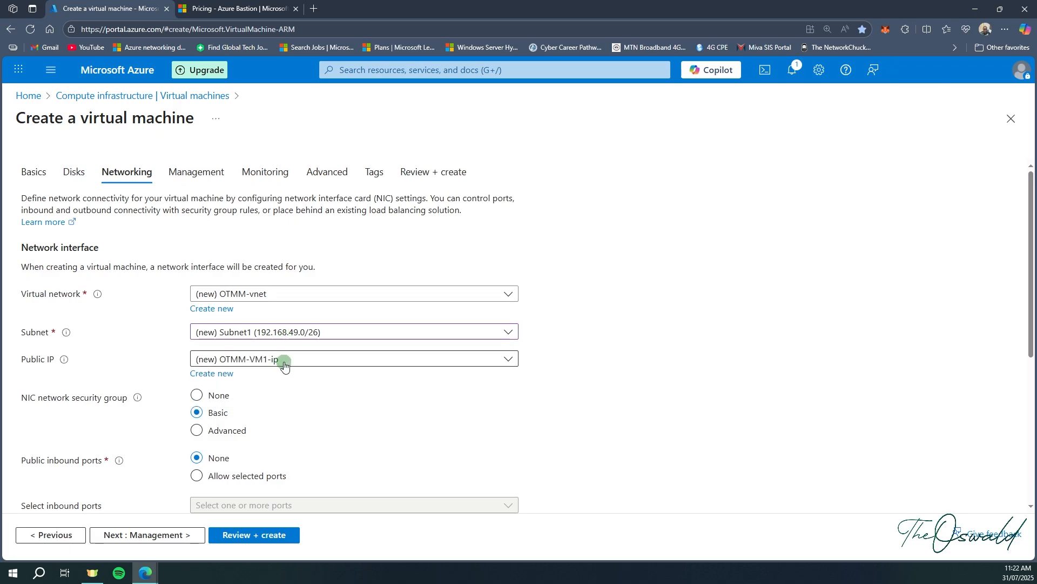
{"action": "left_click", "coordinate": [284, 364]}
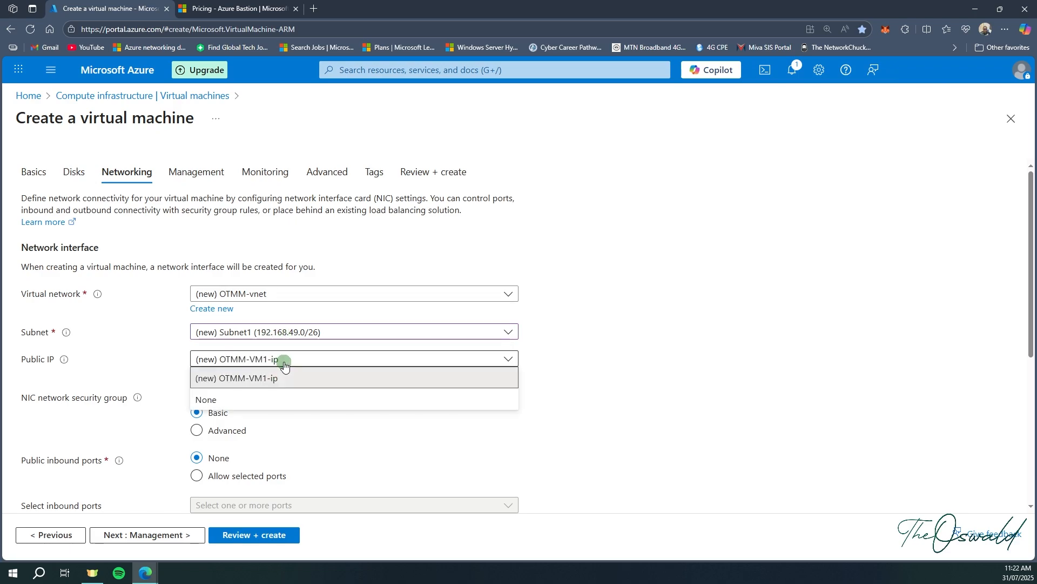
{"action": "left_click", "coordinate": [257, 398]}
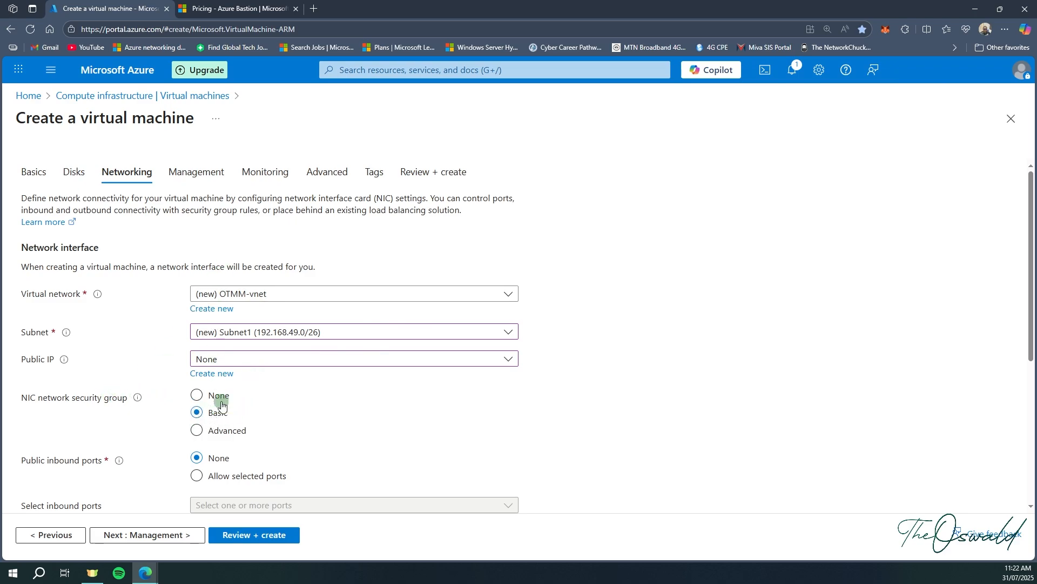
{"action": "scroll", "coordinate": [200, 415], "scroll_direction": "down", "scroll_amount": 1}
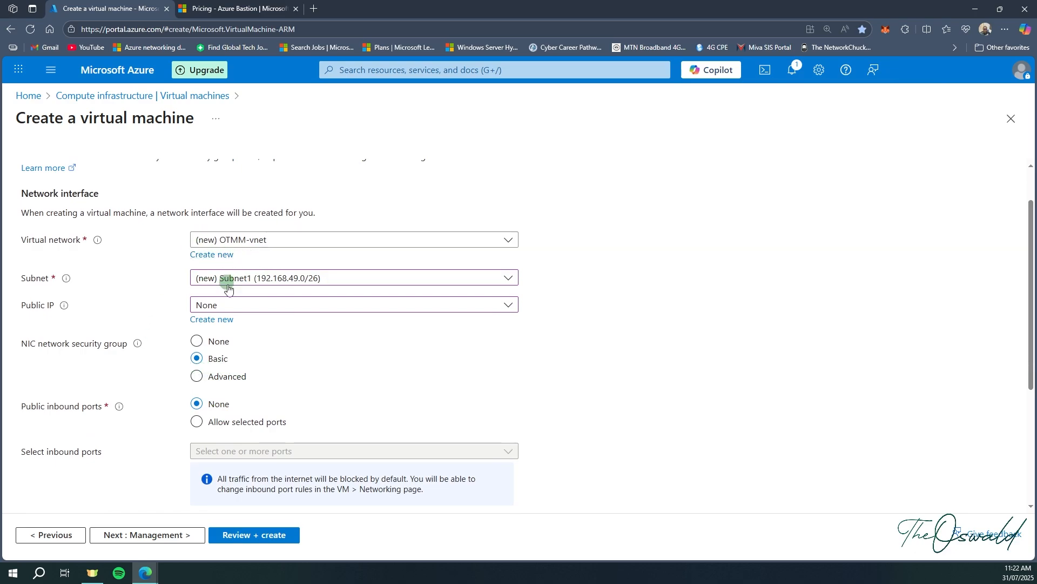
{"action": "scroll", "coordinate": [197, 413], "scroll_direction": "down", "scroll_amount": 4}
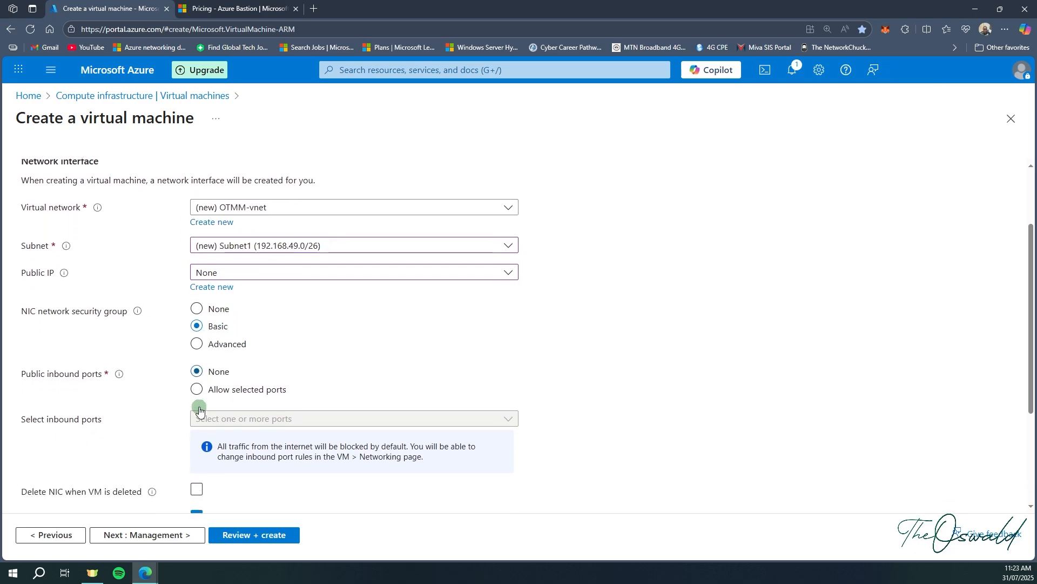
{"action": "left_click", "coordinate": [184, 534]}
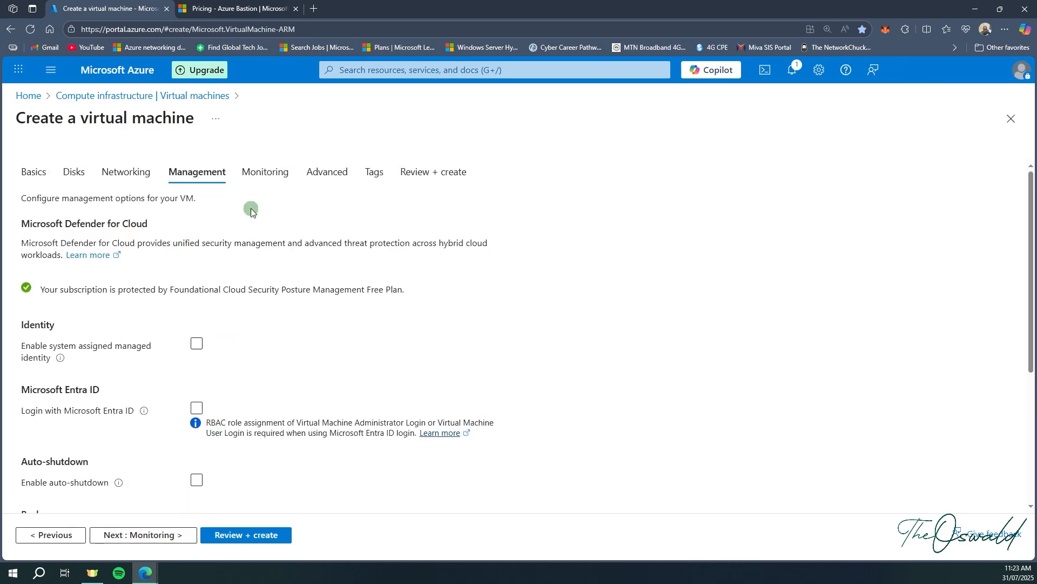
Step: Add an Owner tag with the owner's name as its value, keeping it applied to all resource types
{"action": "left_click", "coordinate": [374, 171]}
{"action": "left_click", "coordinate": [147, 281]}
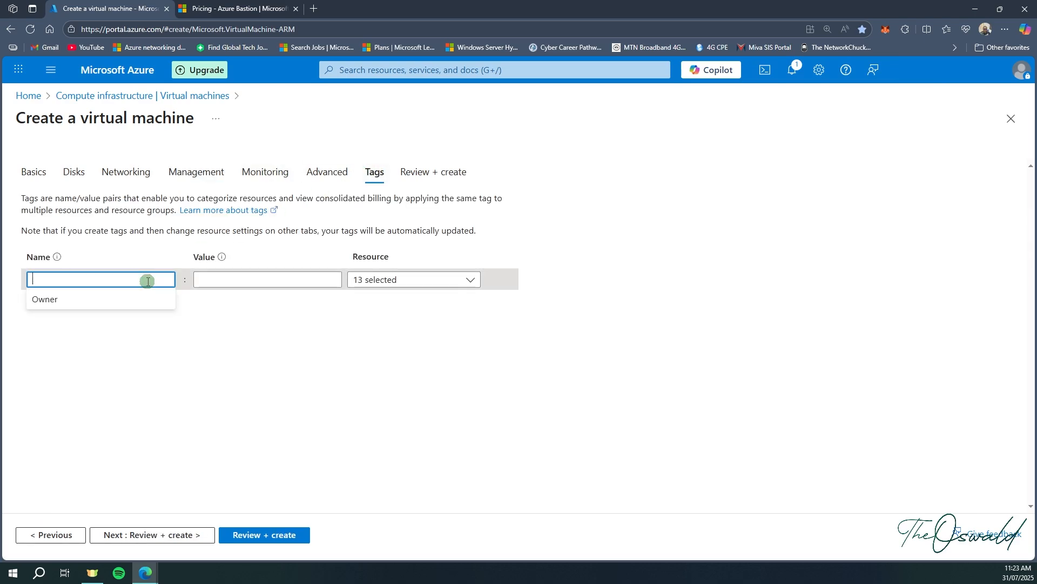
{"action": "left_click", "coordinate": [143, 304]}
{"action": "left_click", "coordinate": [236, 285]}
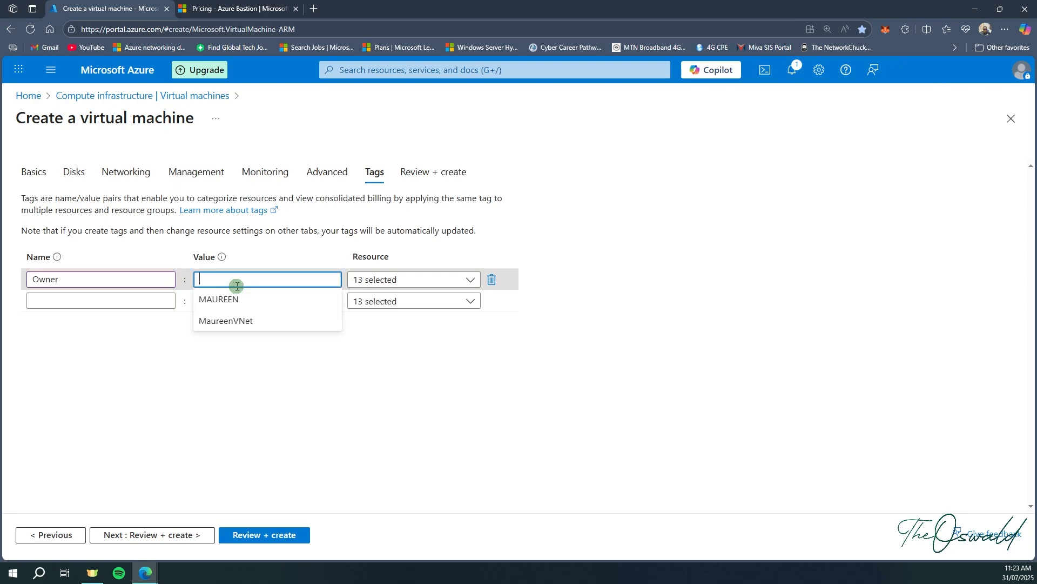
{"action": "type", "text": "TheOswald"}
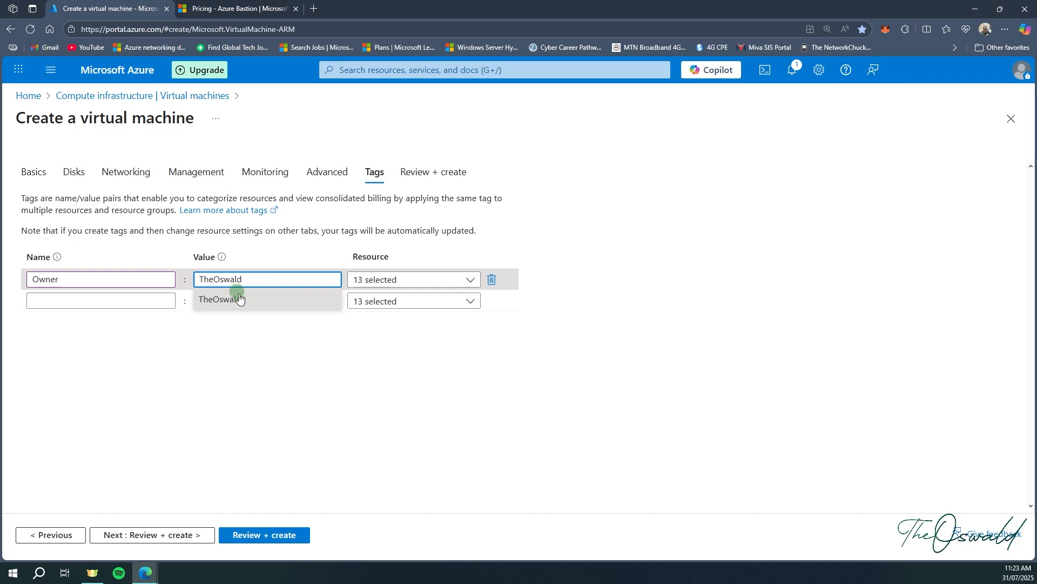
{"action": "left_click", "coordinate": [235, 294]}
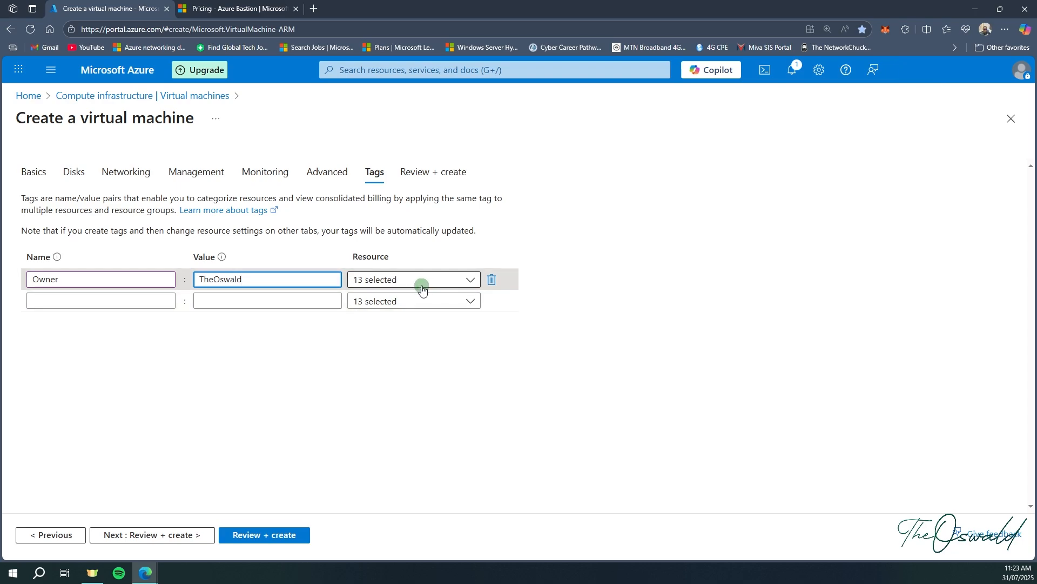
{"action": "left_click", "coordinate": [391, 281]}
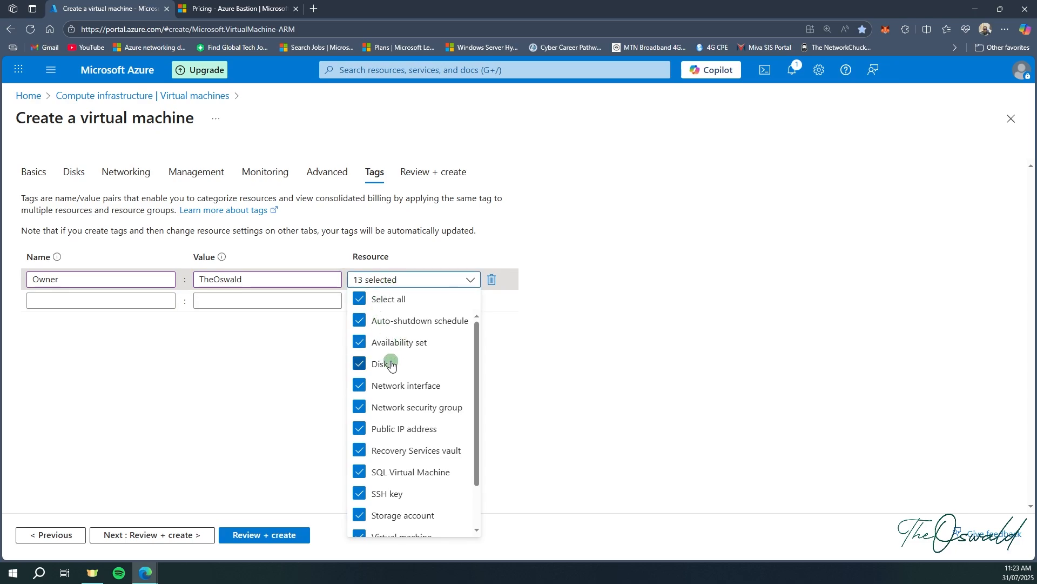
{"action": "scroll", "coordinate": [390, 365], "scroll_direction": "down", "scroll_amount": 2}
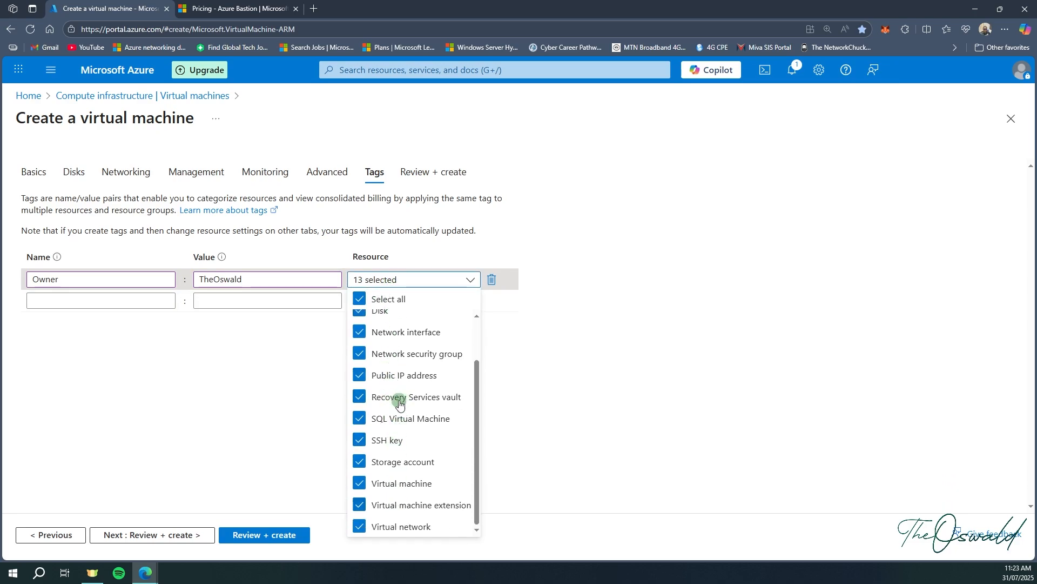
{"action": "left_click", "coordinate": [300, 385]}
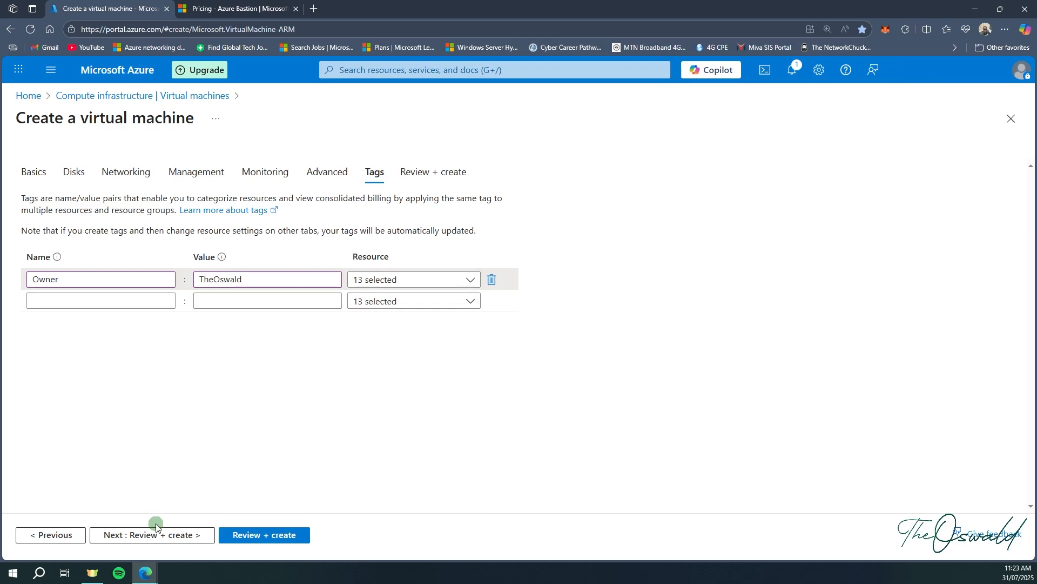
Step: Review the virtual machine's configuration summary and create the virtual machine
{"action": "left_click", "coordinate": [160, 541]}
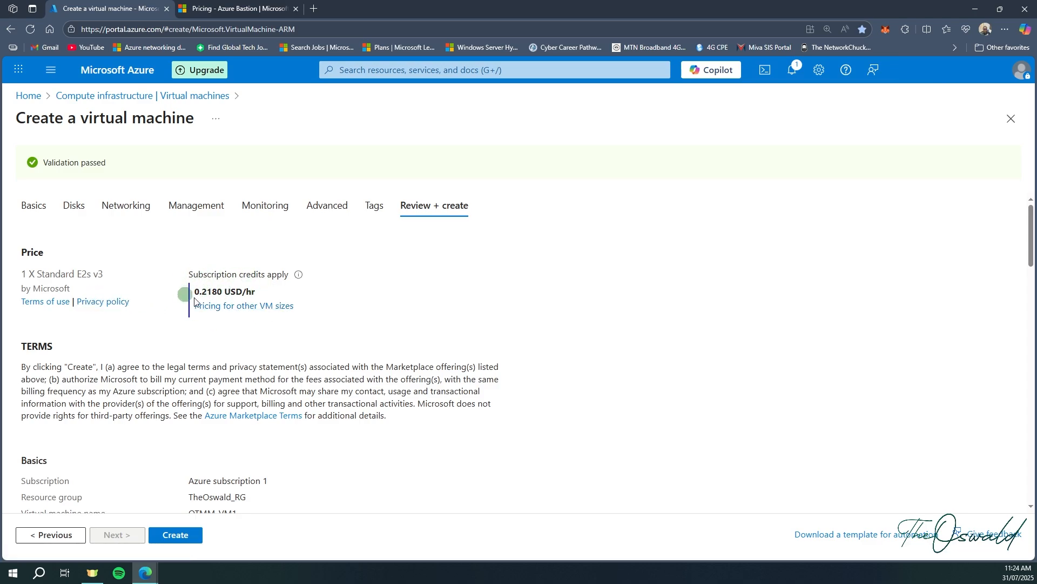
{"action": "scroll", "coordinate": [224, 294], "scroll_direction": "down", "scroll_amount": 3}
{"action": "scroll", "coordinate": [223, 320], "scroll_direction": "down", "scroll_amount": 10}
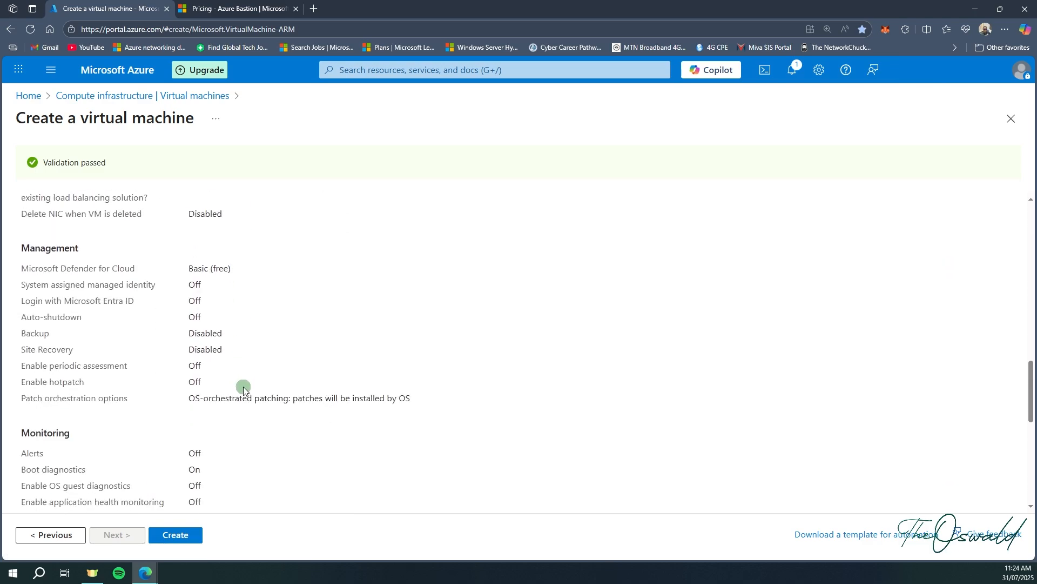
{"action": "scroll", "coordinate": [240, 394], "scroll_direction": "down", "scroll_amount": 3}
{"action": "scroll", "coordinate": [230, 432], "scroll_direction": "up", "scroll_amount": 4}
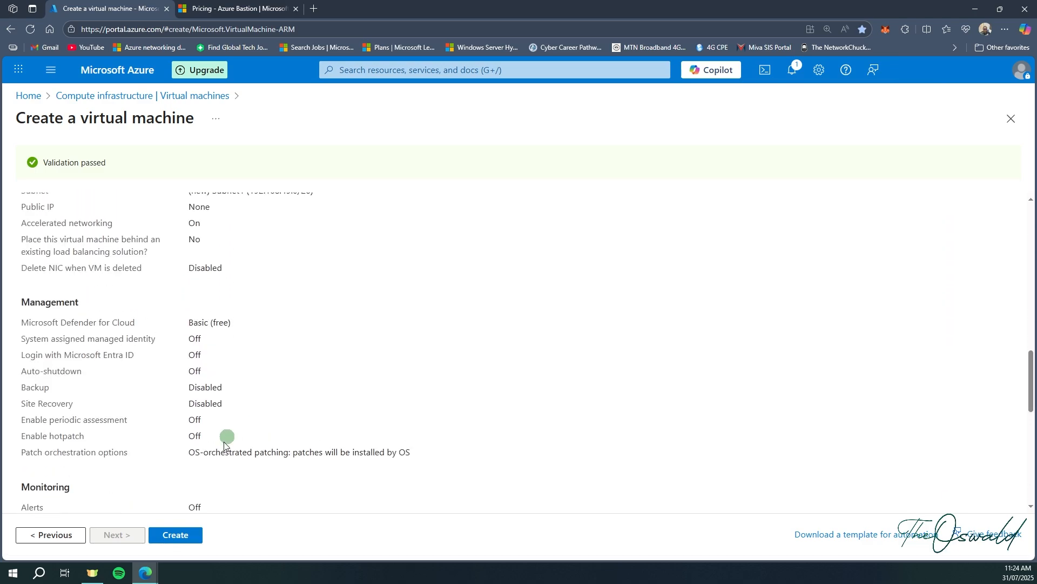
{"action": "left_click", "coordinate": [179, 535]}
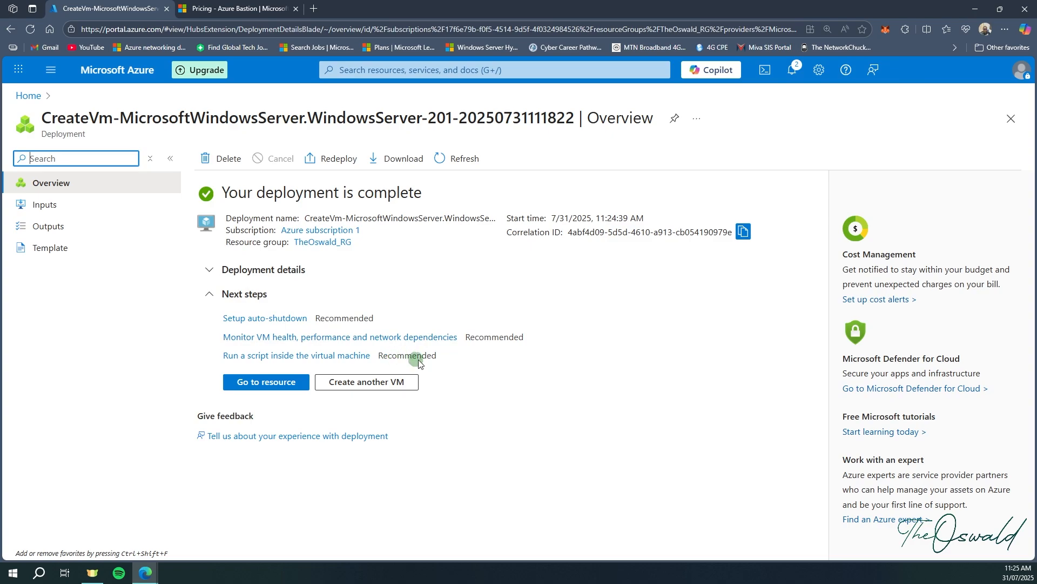
Step: Start creating another virtual machine and assign it to the existing resource group TheOswald_RG
{"action": "left_click", "coordinate": [375, 388]}
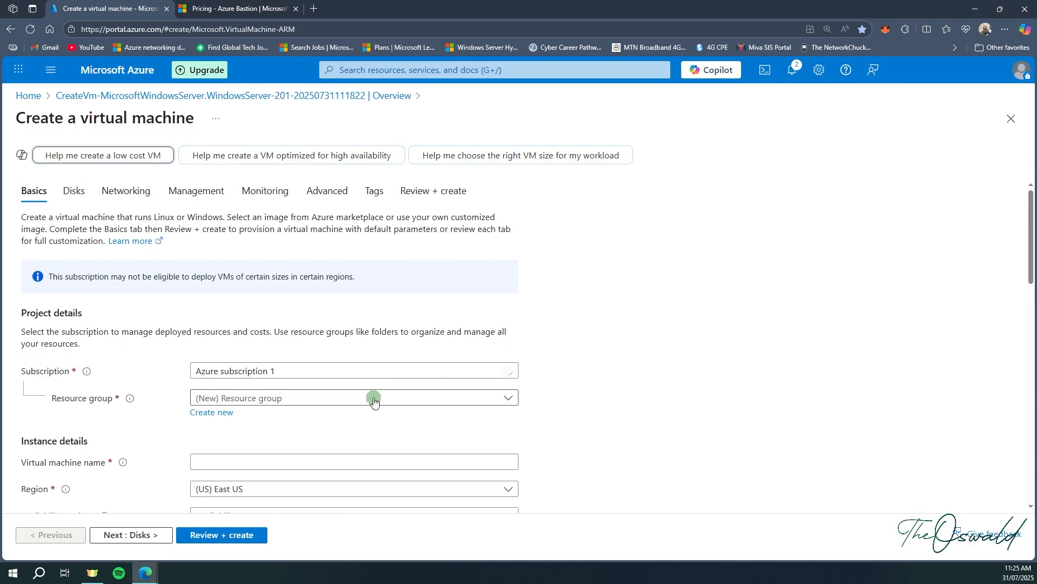
{"action": "left_click", "coordinate": [374, 399]}
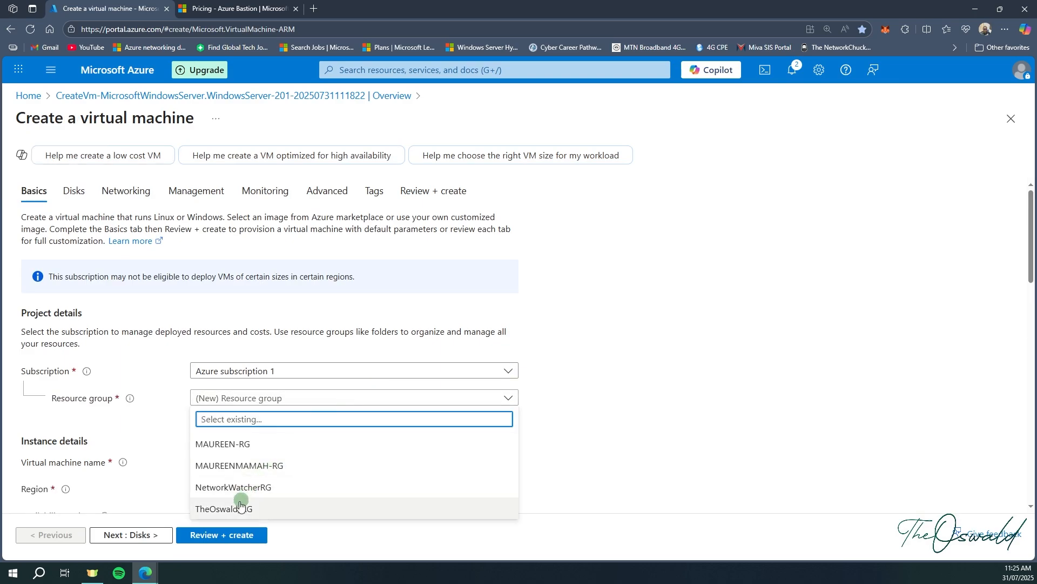
{"action": "left_click", "coordinate": [237, 508]}
{"action": "scroll", "coordinate": [272, 445], "scroll_direction": "down", "scroll_amount": 2}
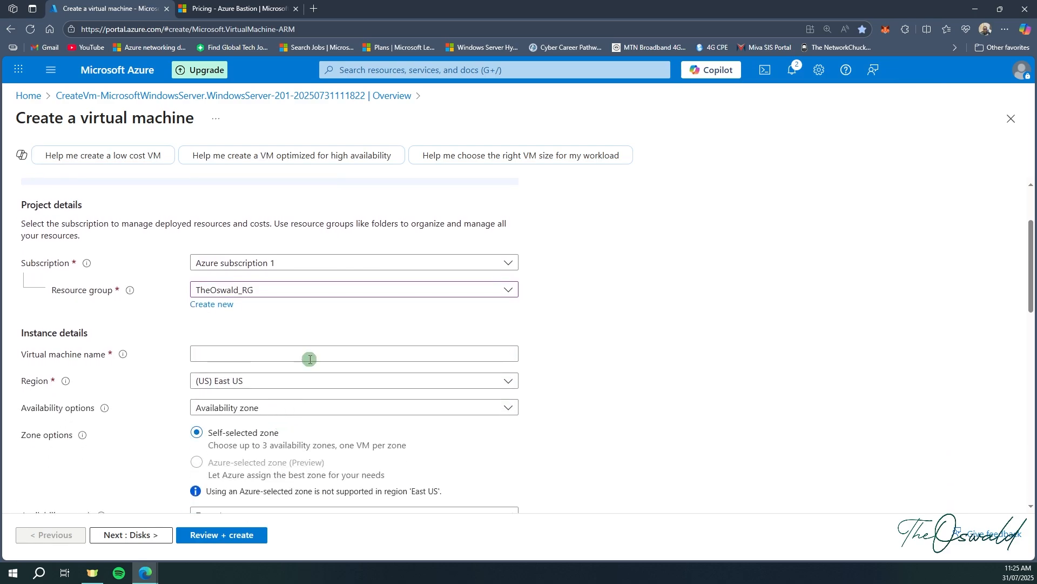
Step: Name the virtual machine OTMM-VM2 and set its availability options to No infrastructure redundancy required
{"action": "left_click", "coordinate": [310, 357]}
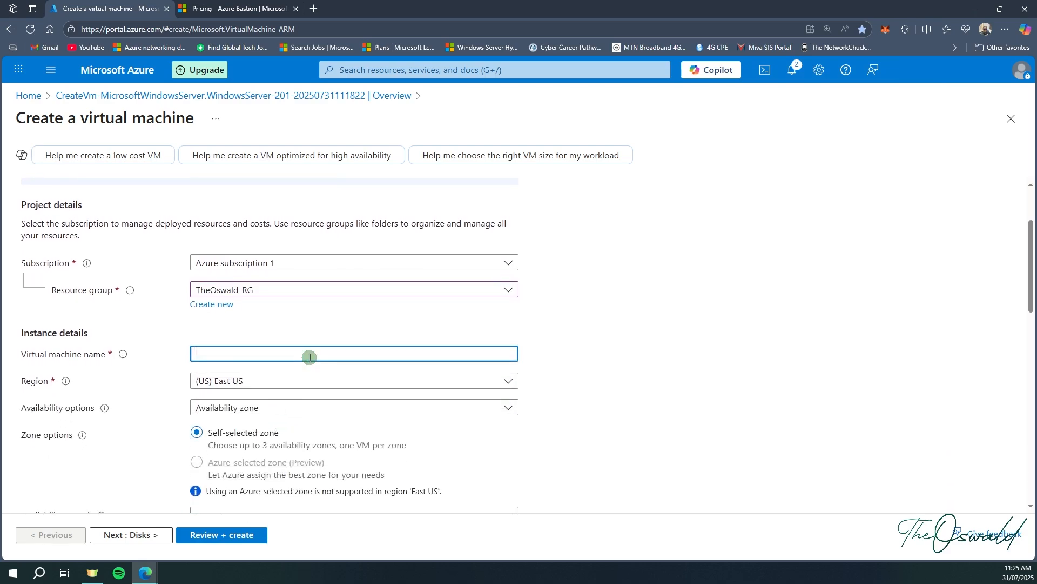
{"action": "type", "text": "OTMM-"}
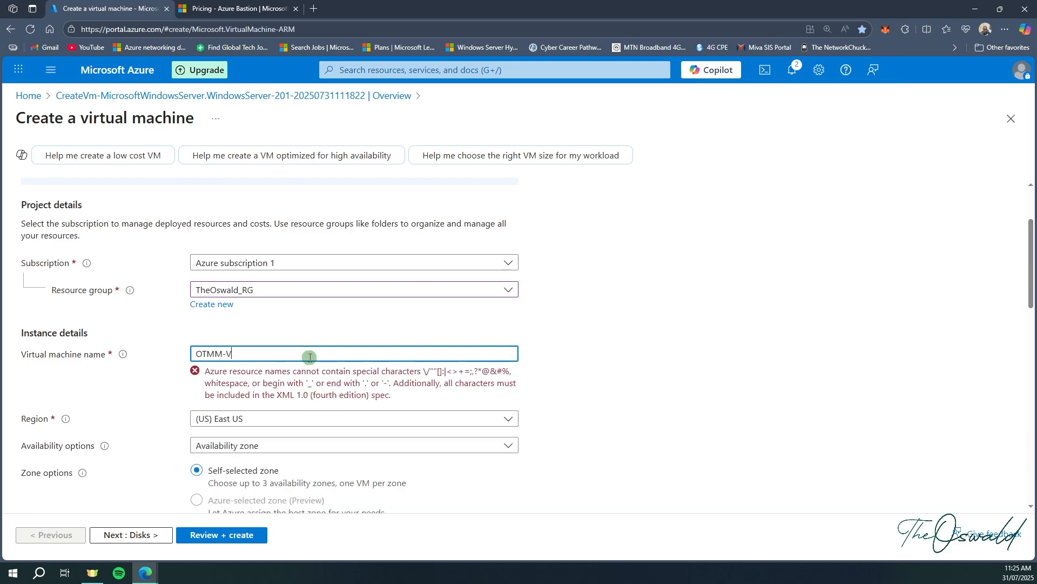
{"action": "type", "text": "VM2"}
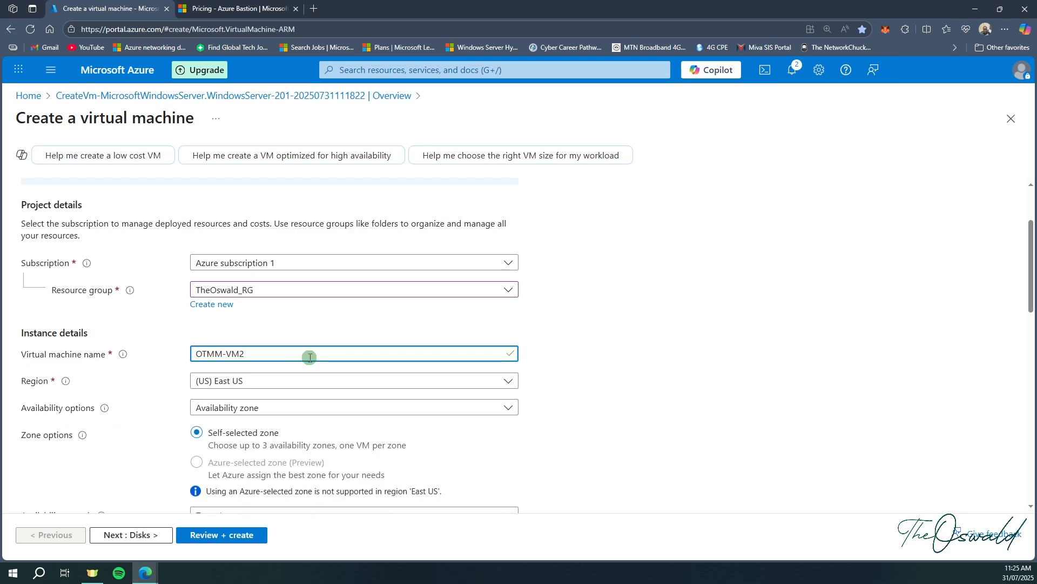
{"action": "left_click", "coordinate": [308, 409]}
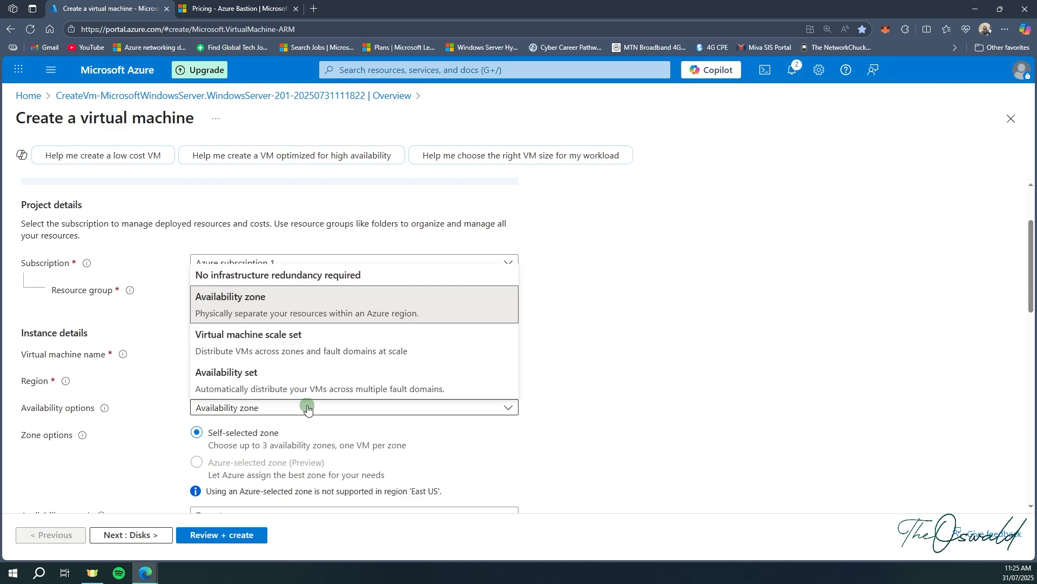
{"action": "left_click", "coordinate": [309, 274]}
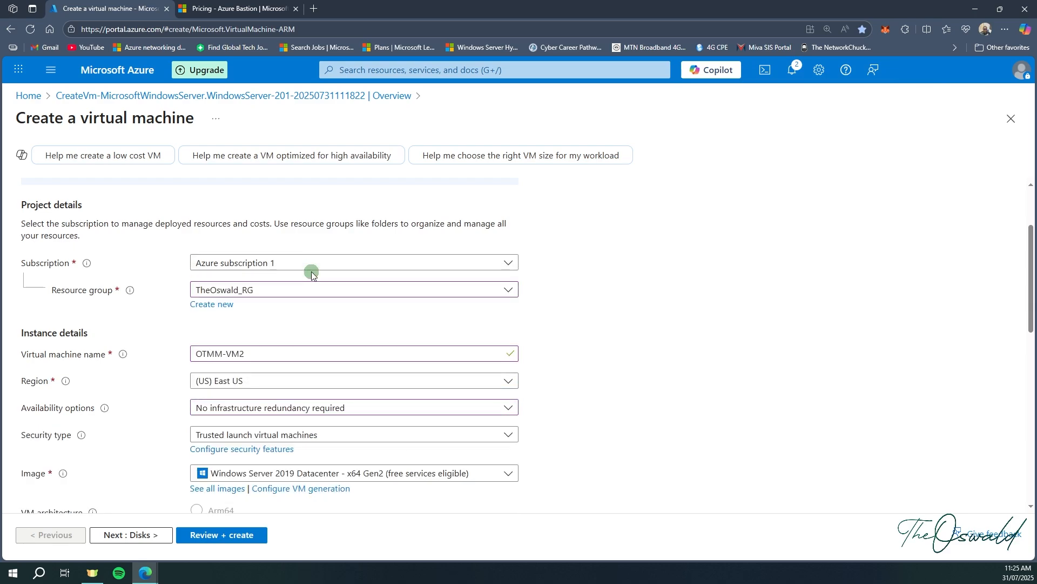
Step: Set the administrator account's username to myVM, then enter and confirm the account password
{"action": "scroll", "coordinate": [305, 331], "scroll_direction": "down", "scroll_amount": 2}
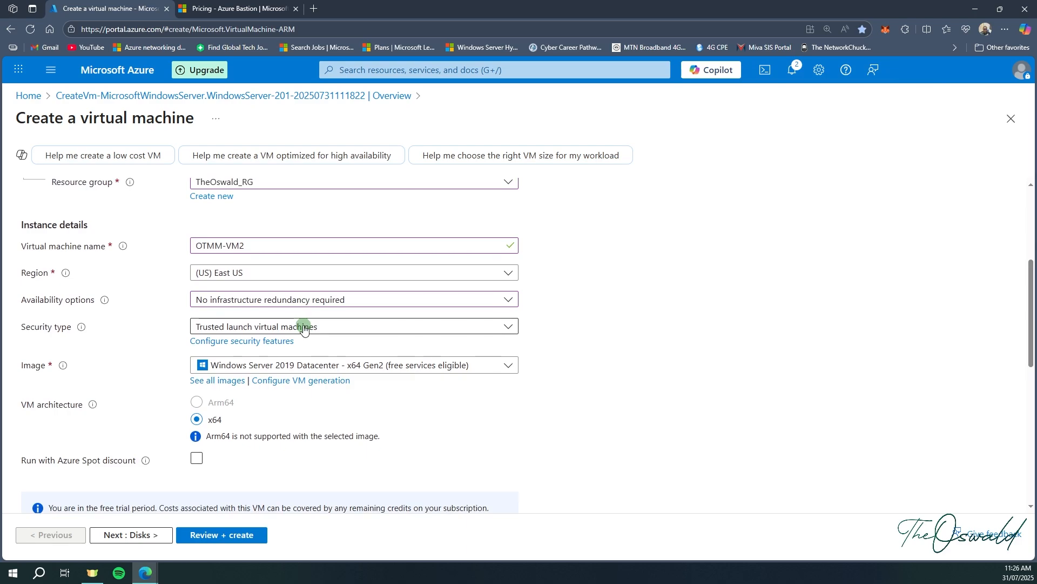
{"action": "scroll", "coordinate": [304, 328], "scroll_direction": "down", "scroll_amount": 2}
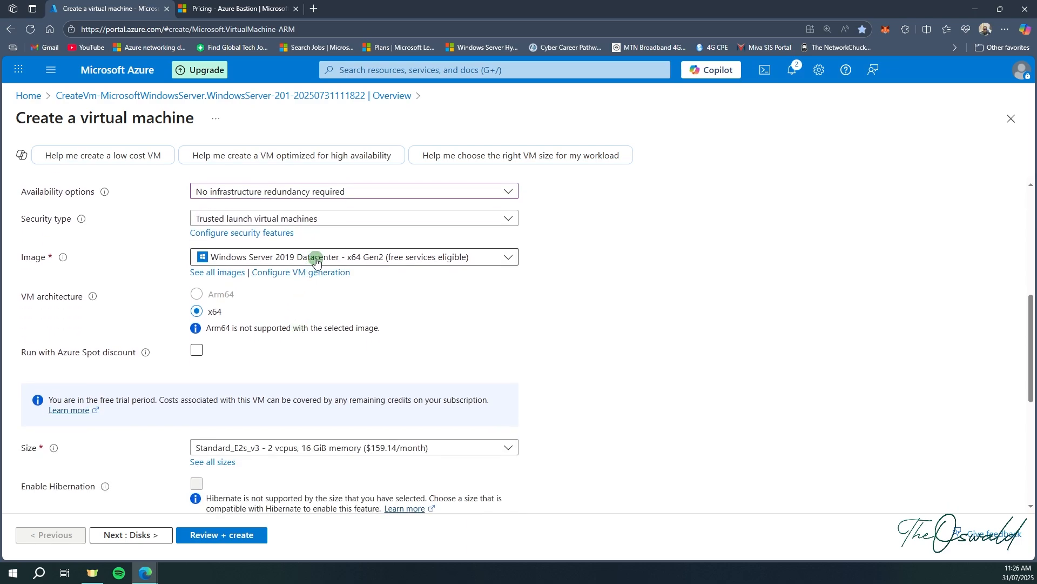
{"action": "scroll", "coordinate": [316, 262], "scroll_direction": "down", "scroll_amount": 3}
{"action": "left_click", "coordinate": [253, 396]}
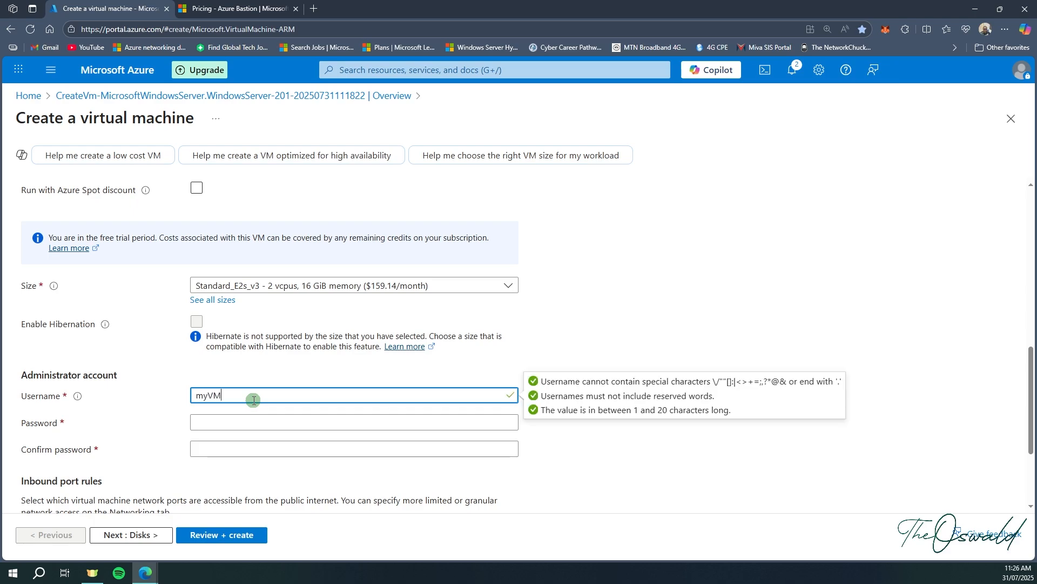
{"action": "key", "text": "Tab"}
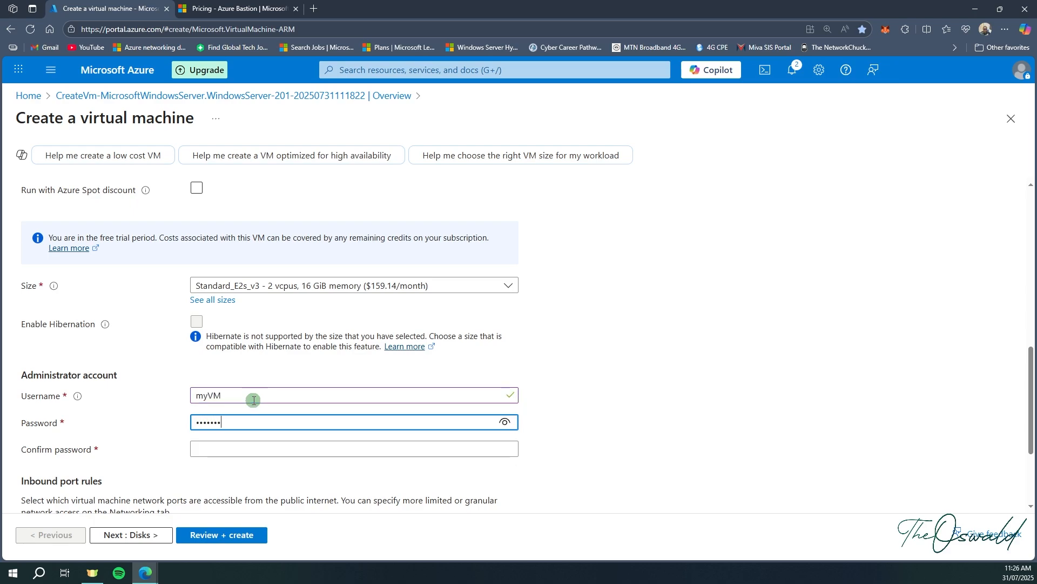
{"action": "type", "text": "•••••"}
{"action": "key", "text": "Tab"}
{"action": "type", "text": "•••••••"}
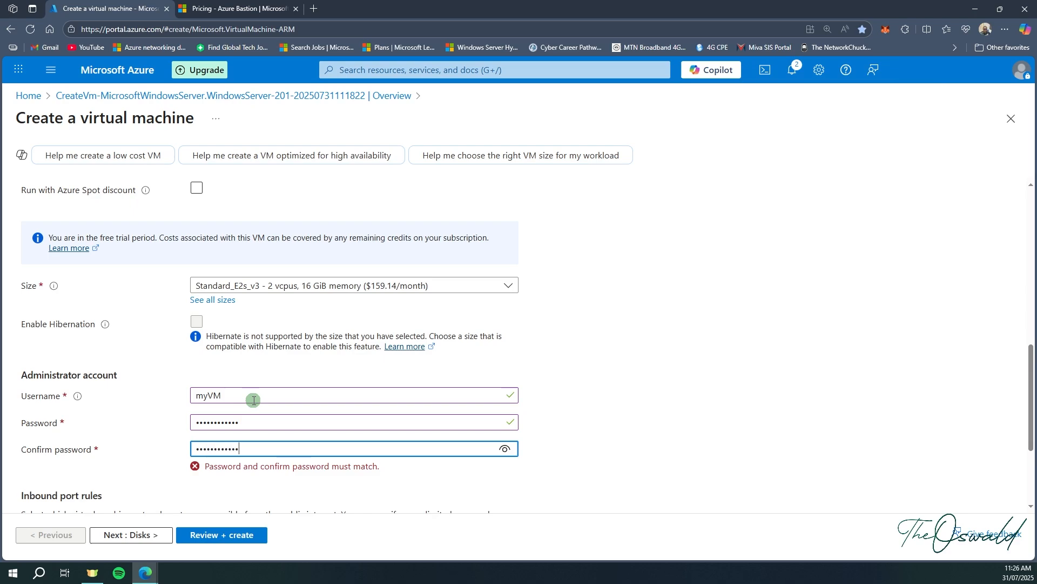
Step: Set the public inbound ports to None and proceed past the disk settings to networking
{"action": "scroll", "coordinate": [253, 400], "scroll_direction": "down", "scroll_amount": 2}
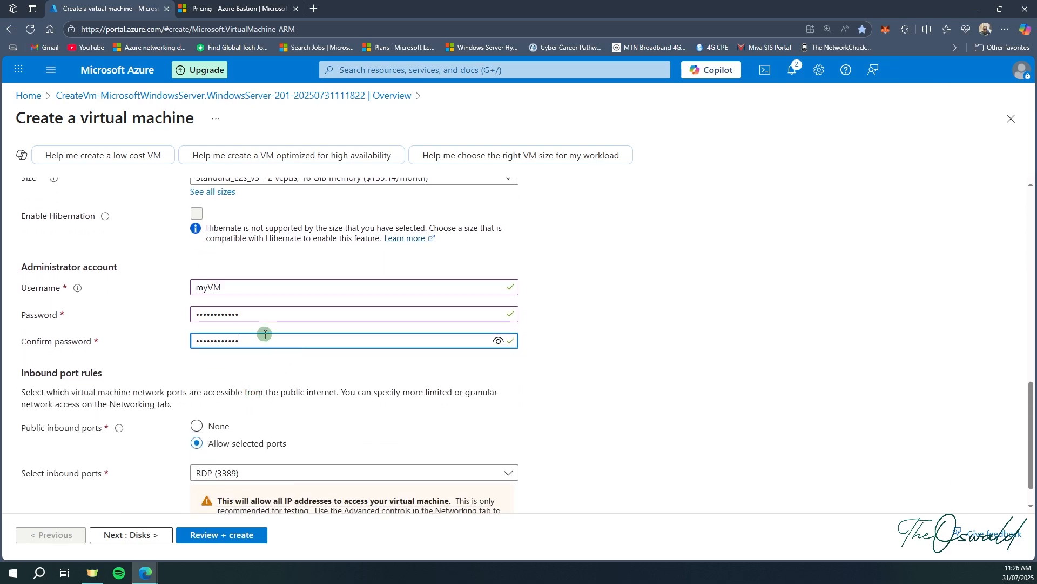
{"action": "scroll", "coordinate": [265, 335], "scroll_direction": "down", "scroll_amount": 1}
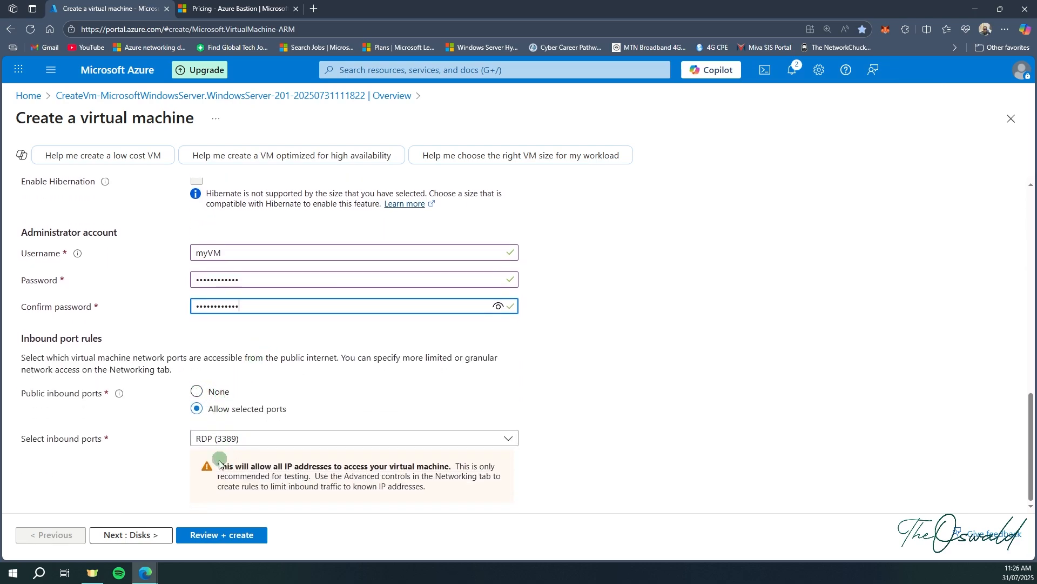
{"action": "left_click", "coordinate": [197, 393]}
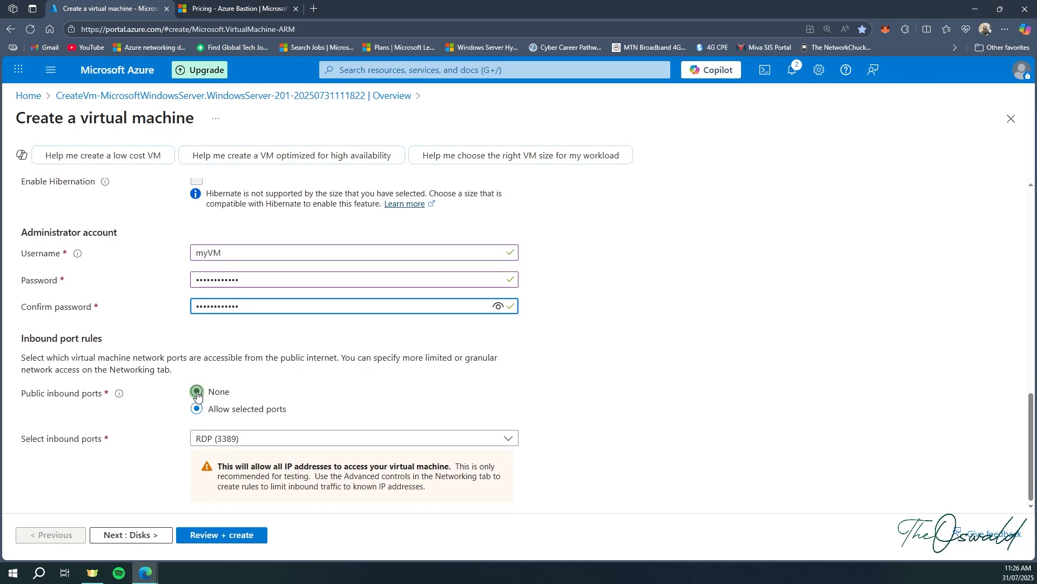
{"action": "left_click", "coordinate": [196, 393]}
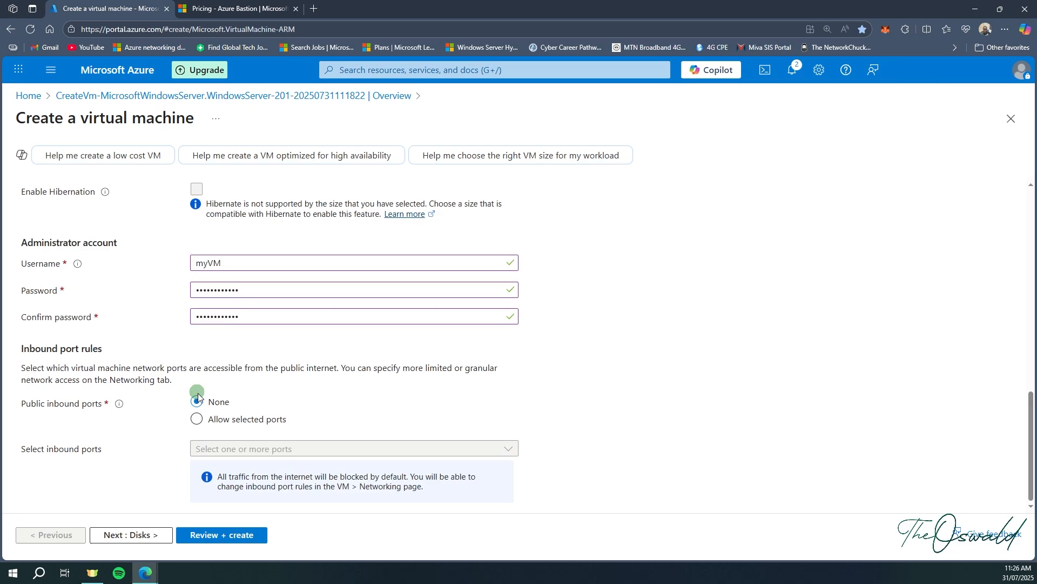
{"action": "left_click", "coordinate": [145, 535]}
{"action": "scroll", "coordinate": [197, 511], "scroll_direction": "down", "scroll_amount": 3}
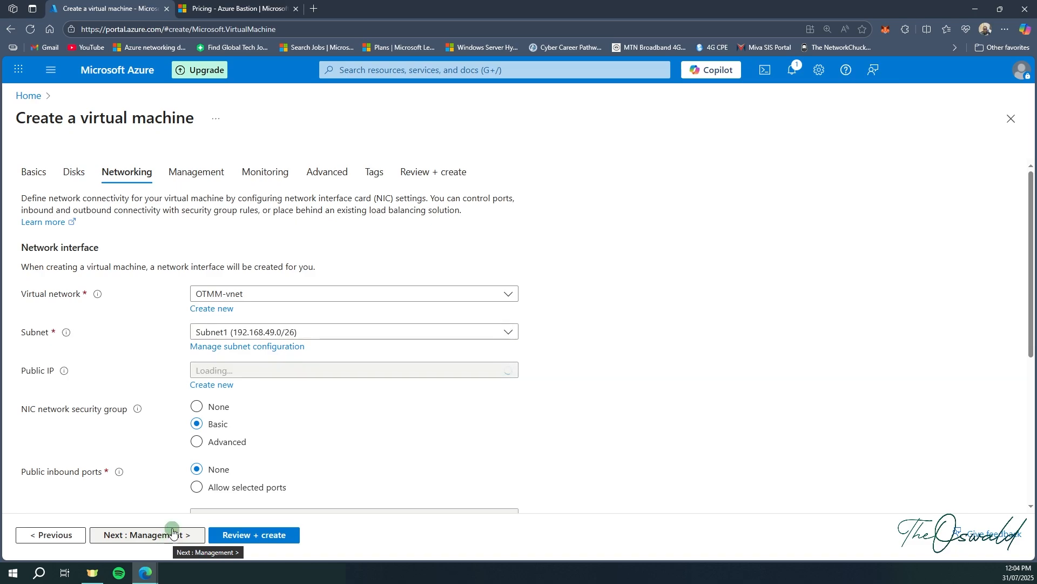
Step: Place the virtual machine on OTMM-vnet in Subnet2 (192.168.49.64/26) and set its public IP to None
{"action": "left_click", "coordinate": [355, 296]}
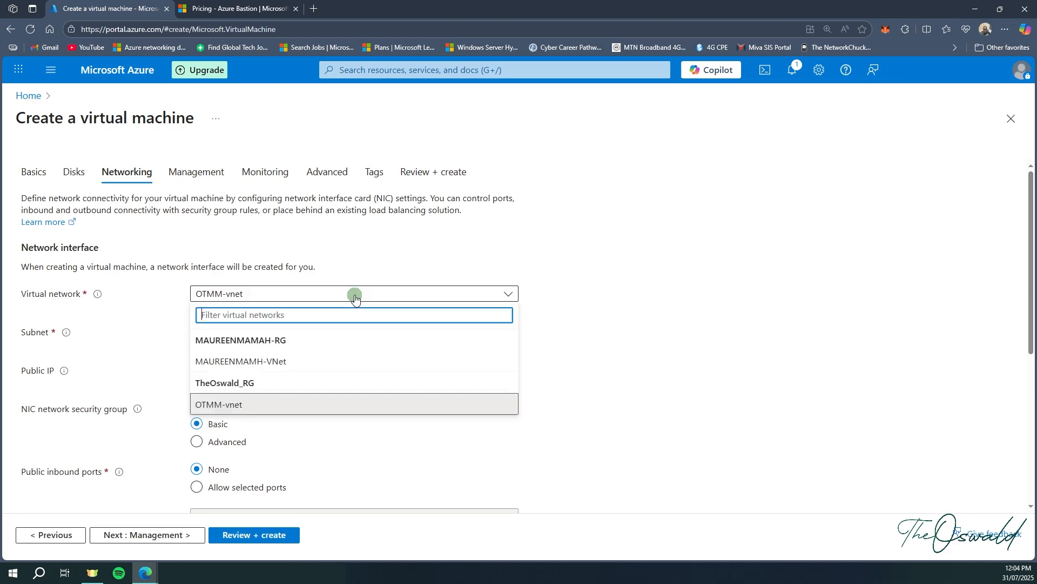
{"action": "left_click", "coordinate": [267, 410]}
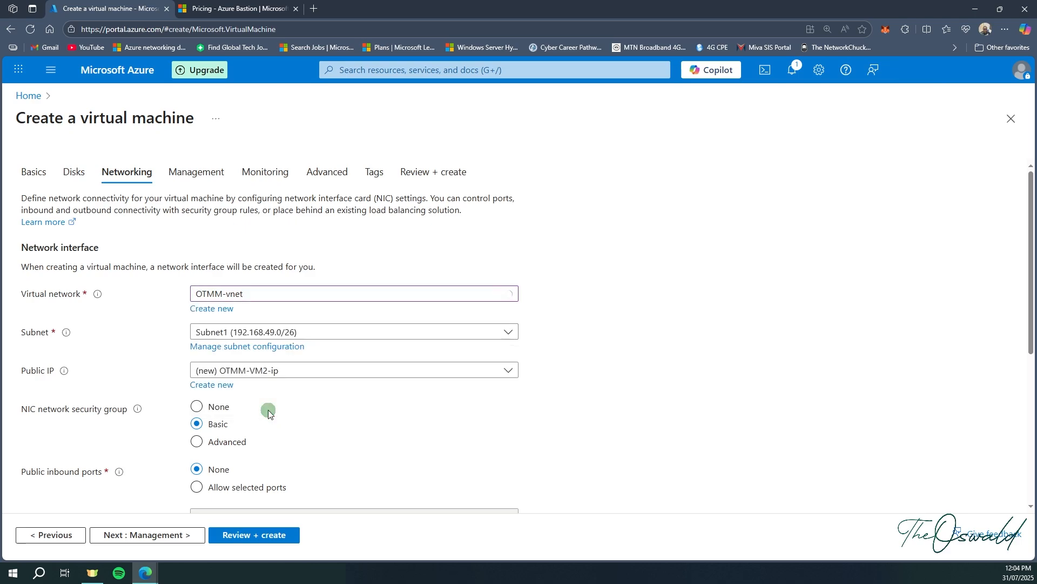
{"action": "left_click", "coordinate": [324, 336]}
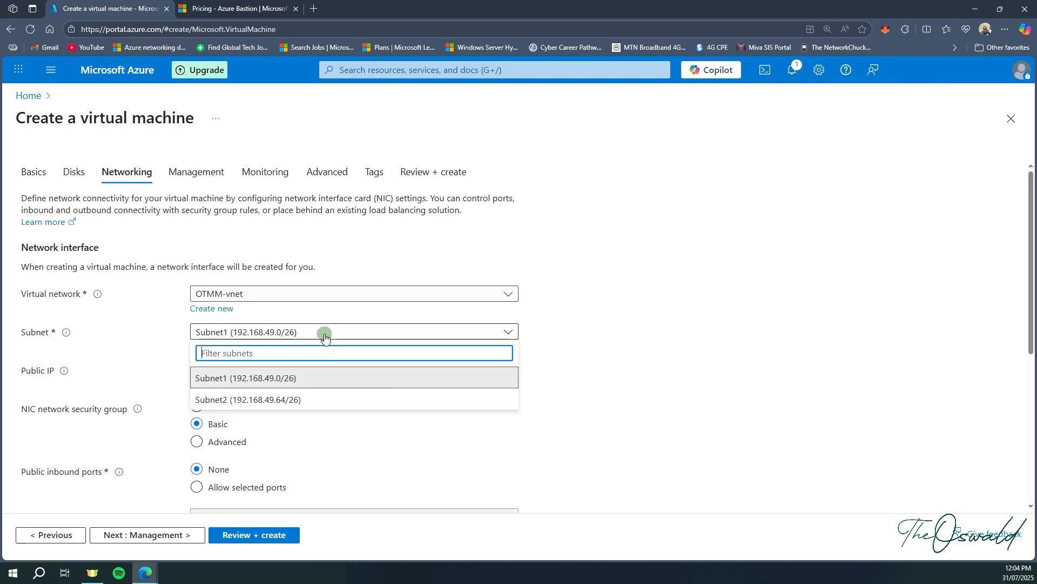
{"action": "left_click", "coordinate": [271, 400]}
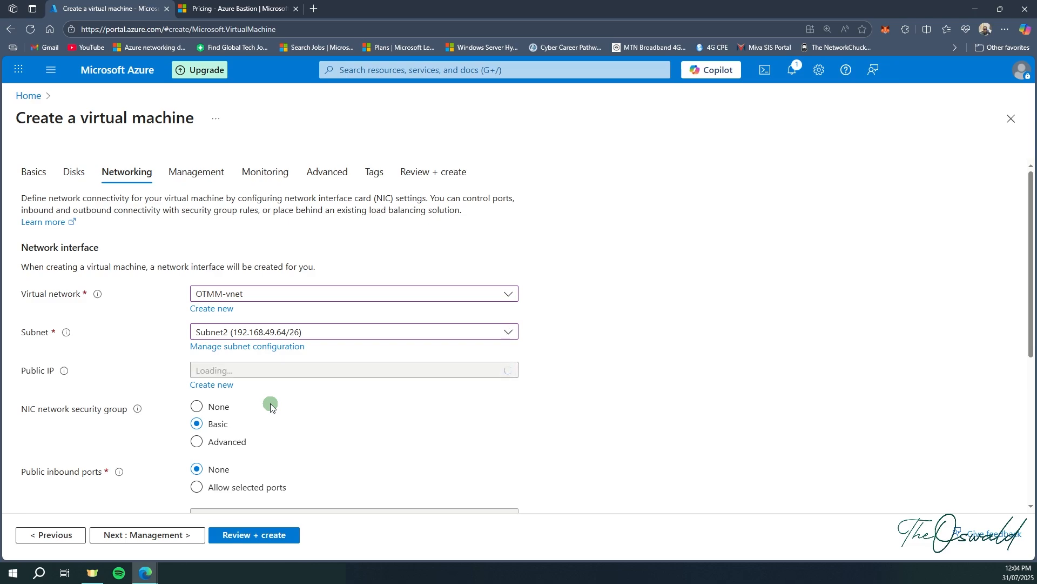
{"action": "left_click", "coordinate": [235, 372]}
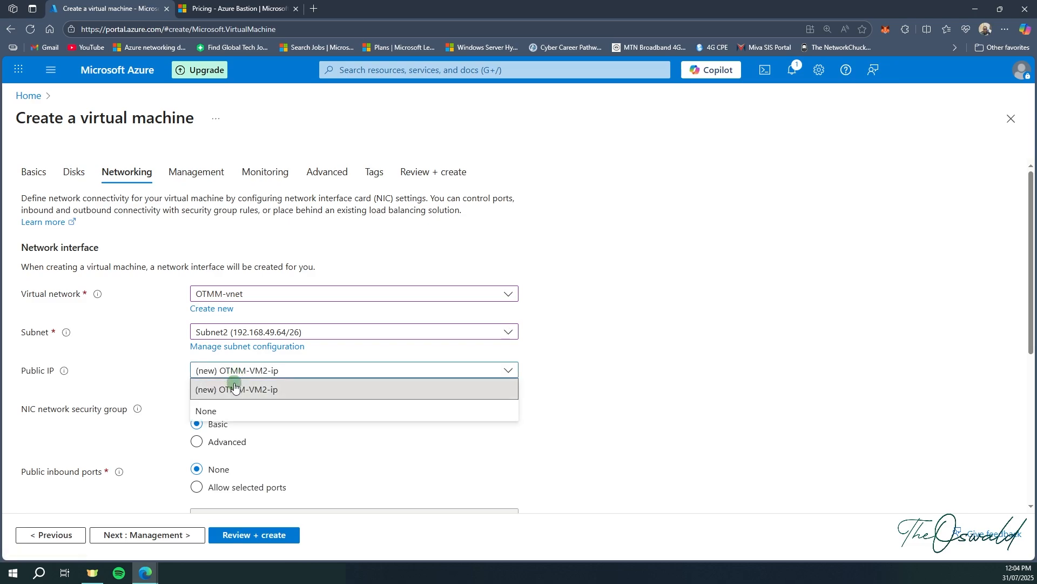
{"action": "left_click", "coordinate": [229, 410]}
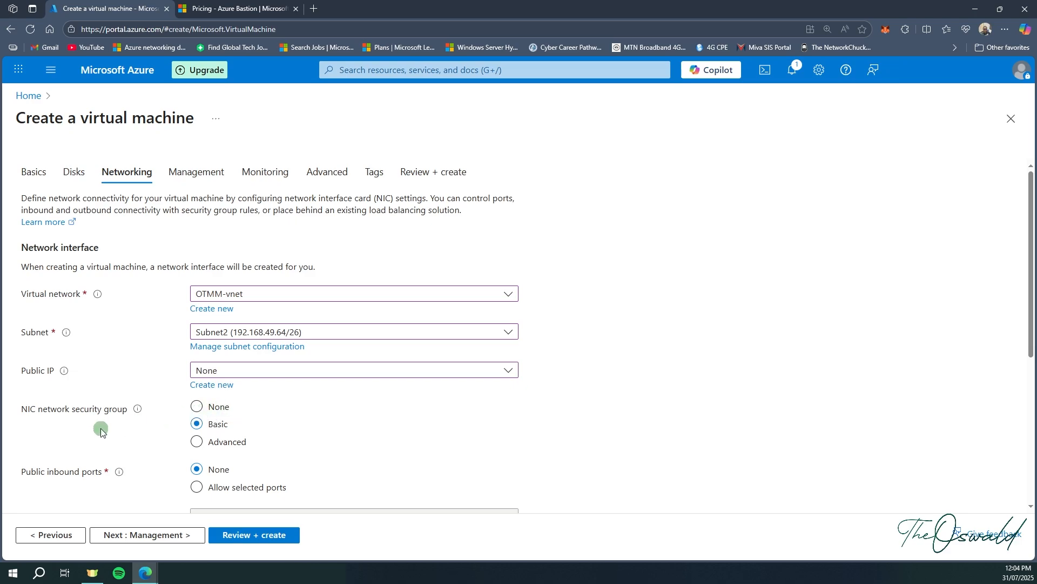
Step: Use the Advanced NIC security option with OTMM-VM1-nsg, enable NIC deletion with the VM, and proceed to the management settings
{"action": "left_click", "coordinate": [198, 442]}
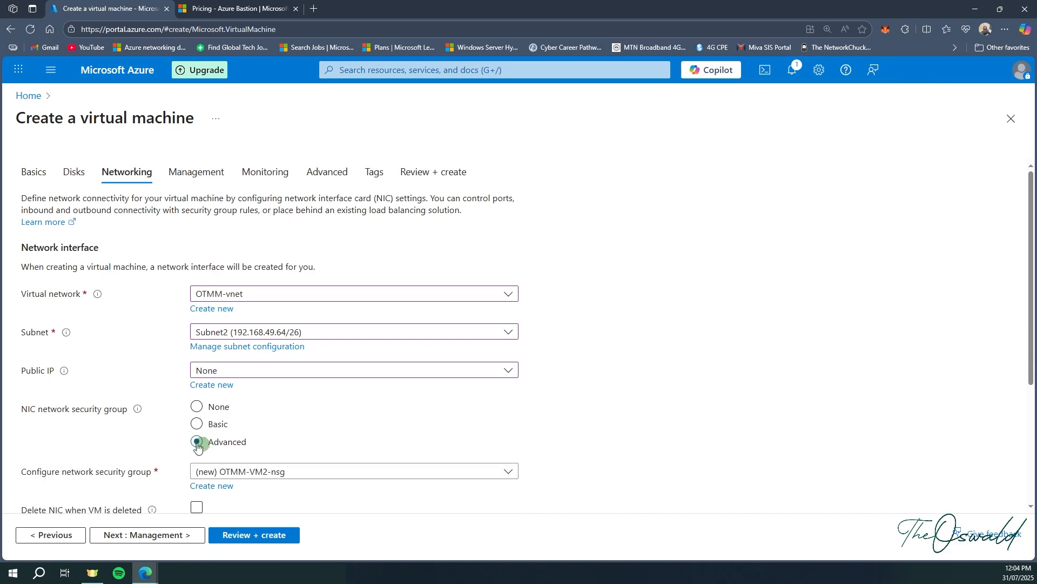
{"action": "left_click", "coordinate": [293, 470]}
{"action": "scroll", "coordinate": [273, 419], "scroll_direction": "down", "scroll_amount": 1}
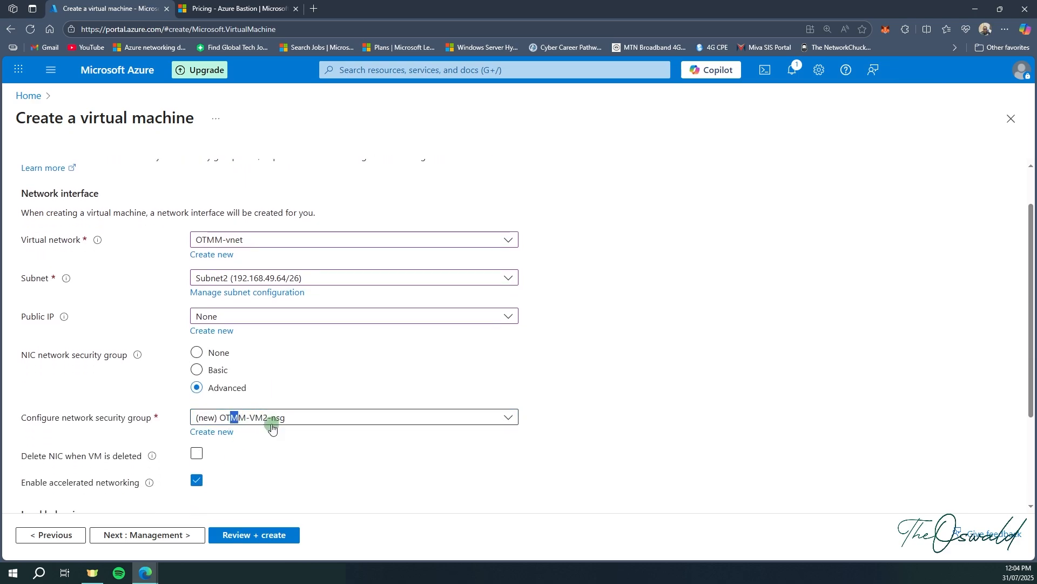
{"action": "left_click", "coordinate": [271, 422]}
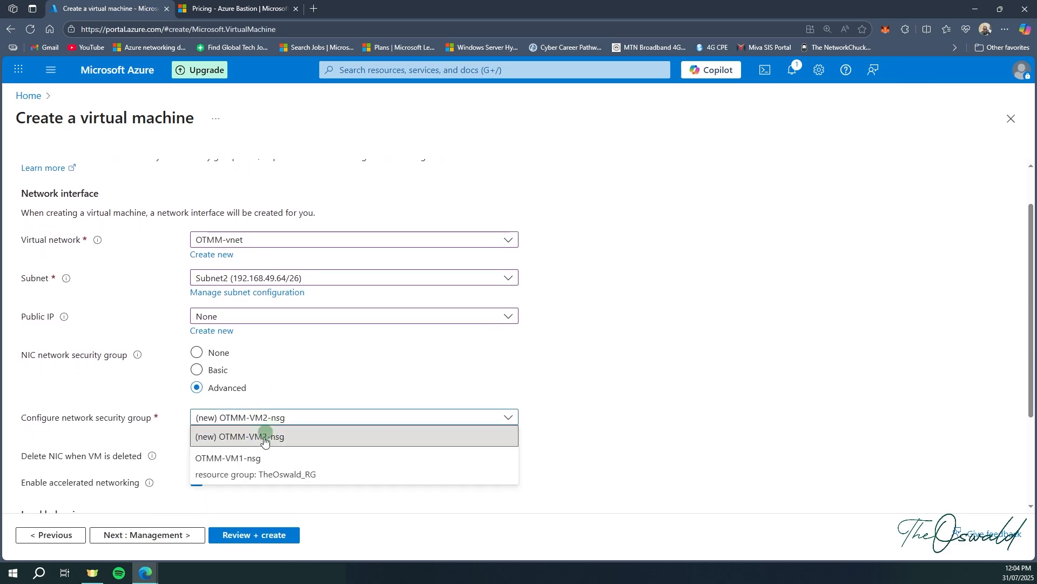
{"action": "left_click", "coordinate": [254, 471]}
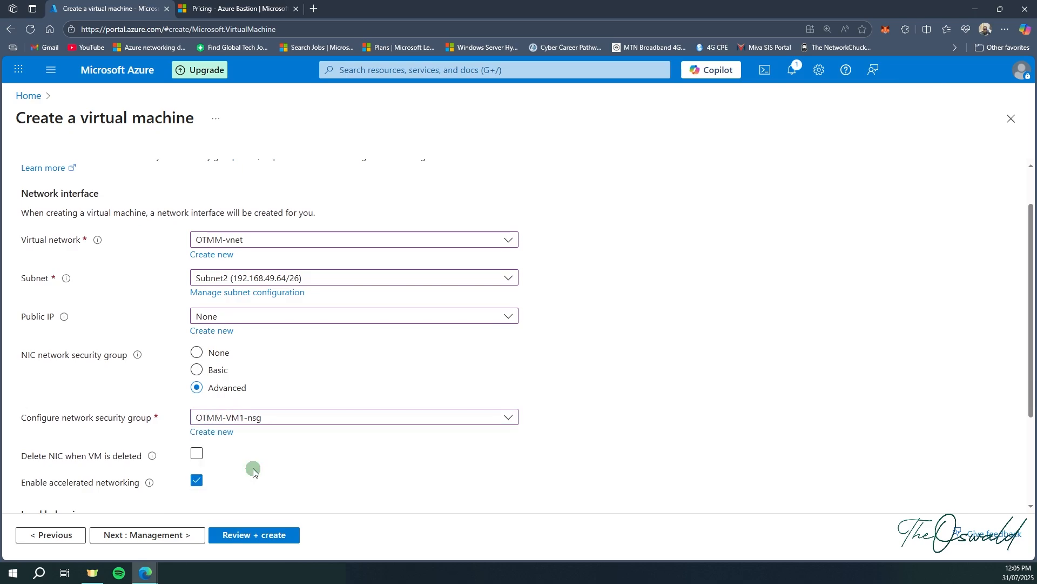
{"action": "scroll", "coordinate": [253, 471], "scroll_direction": "down", "scroll_amount": 1}
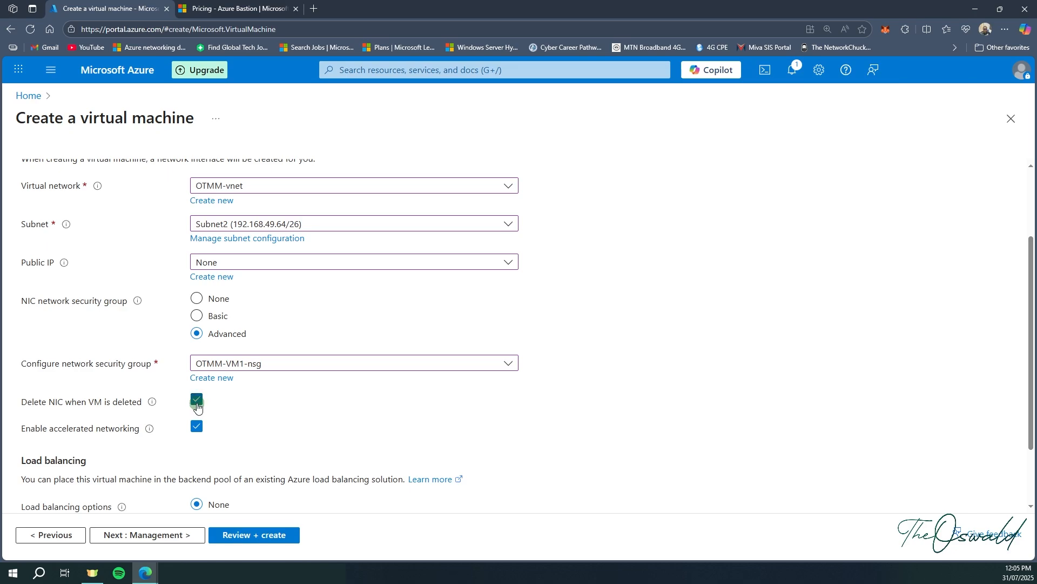
{"action": "scroll", "coordinate": [206, 410], "scroll_direction": "down", "scroll_amount": 2}
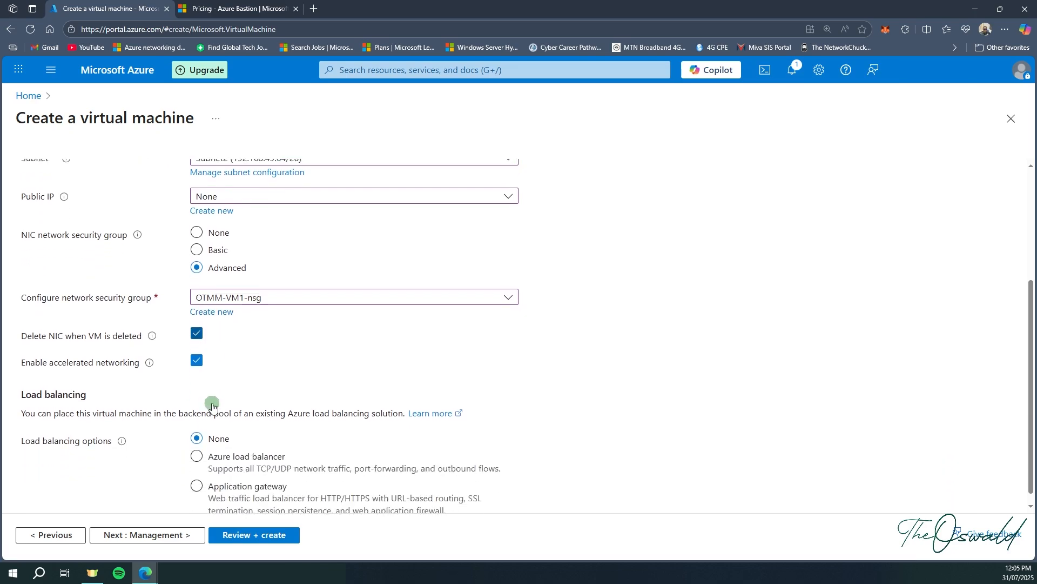
{"action": "left_click", "coordinate": [152, 535]}
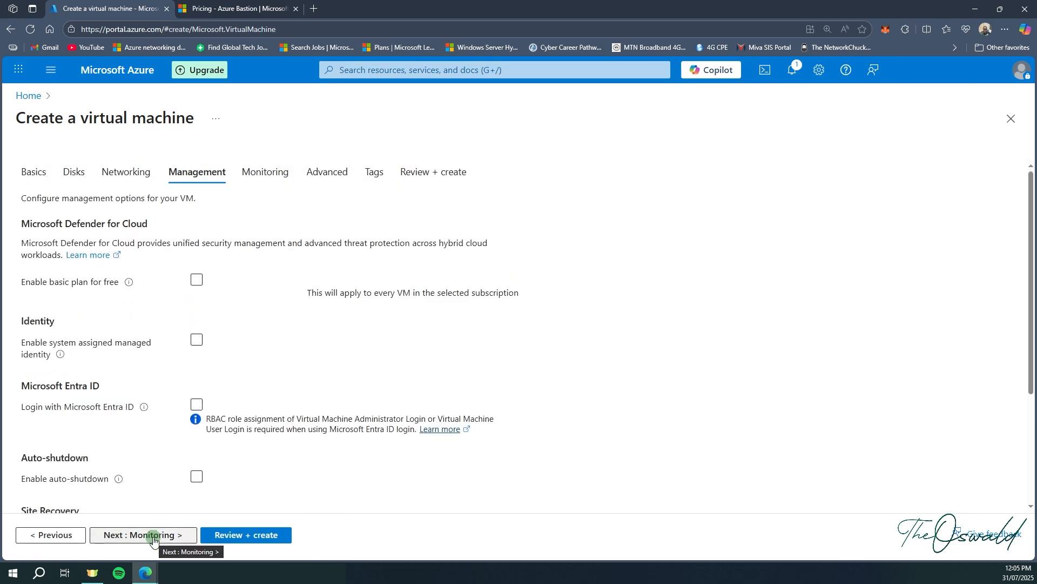
Step: Add an Owner tag whose value is the existing owner name matching the resource group's prefix
{"action": "left_click", "coordinate": [366, 171]}
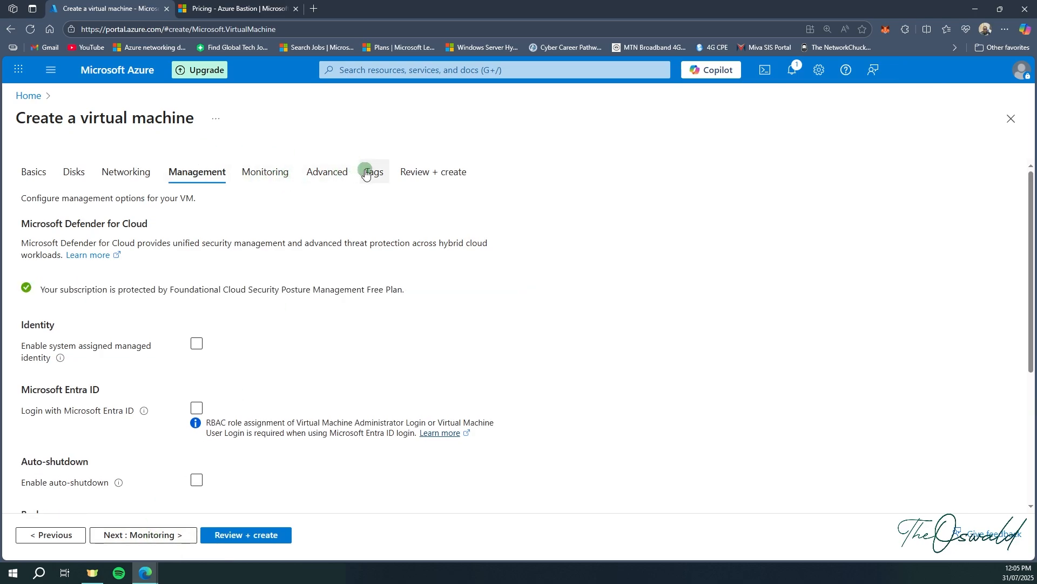
{"action": "left_click", "coordinate": [82, 281]}
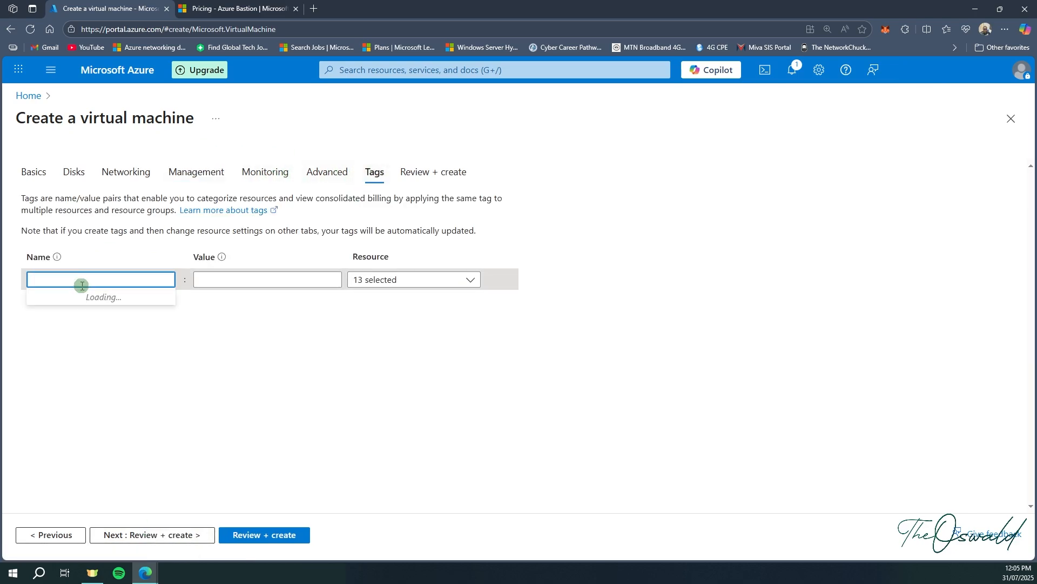
{"action": "type", "text": "O"}
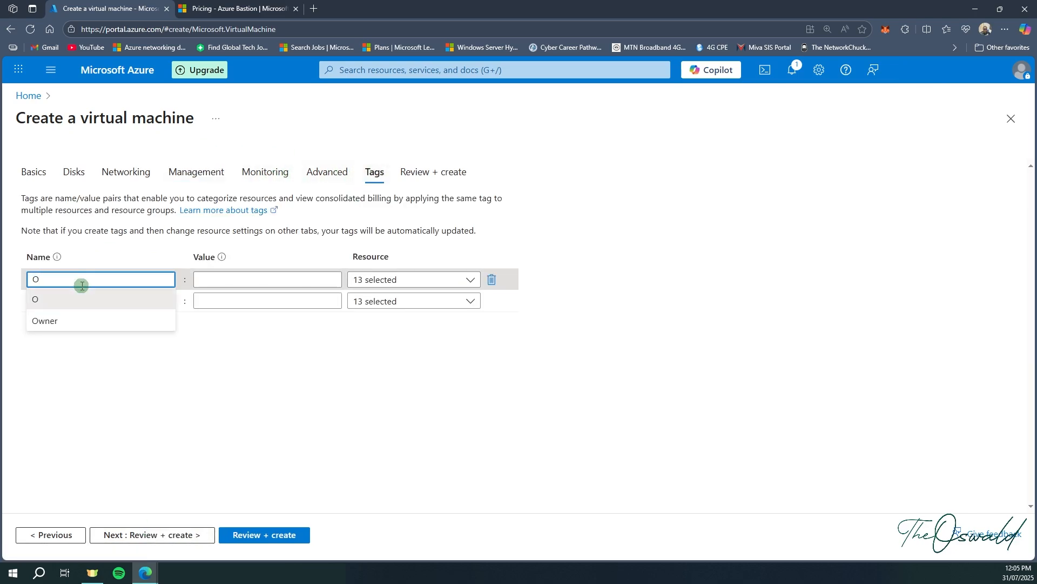
{"action": "left_click", "coordinate": [72, 321]}
{"action": "left_click", "coordinate": [212, 279]}
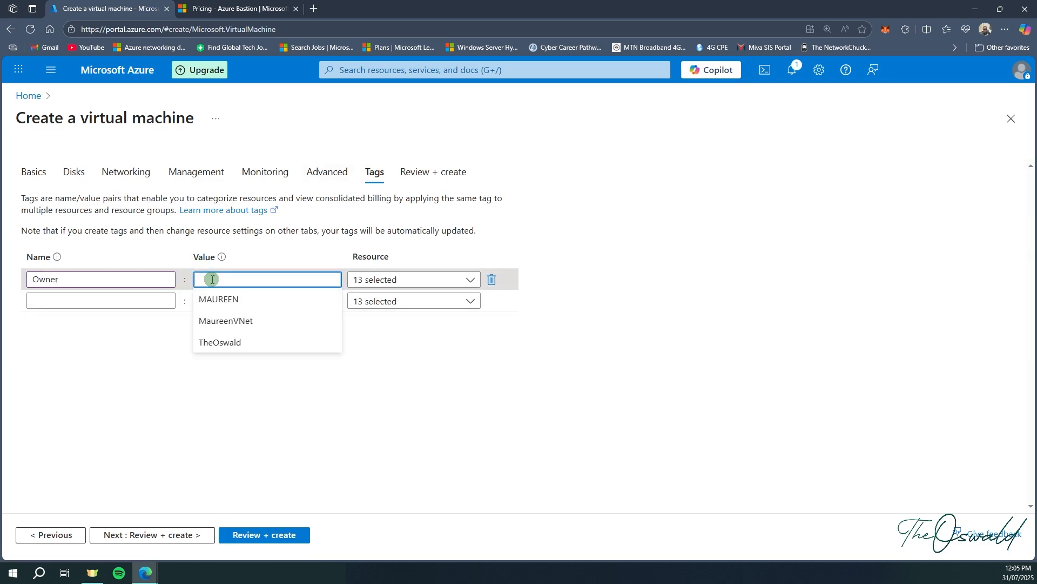
{"action": "left_click", "coordinate": [223, 341]}
Step: Validate and create the virtual machine, then expand the details of its completed deployment
{"action": "left_click", "coordinate": [275, 533]}
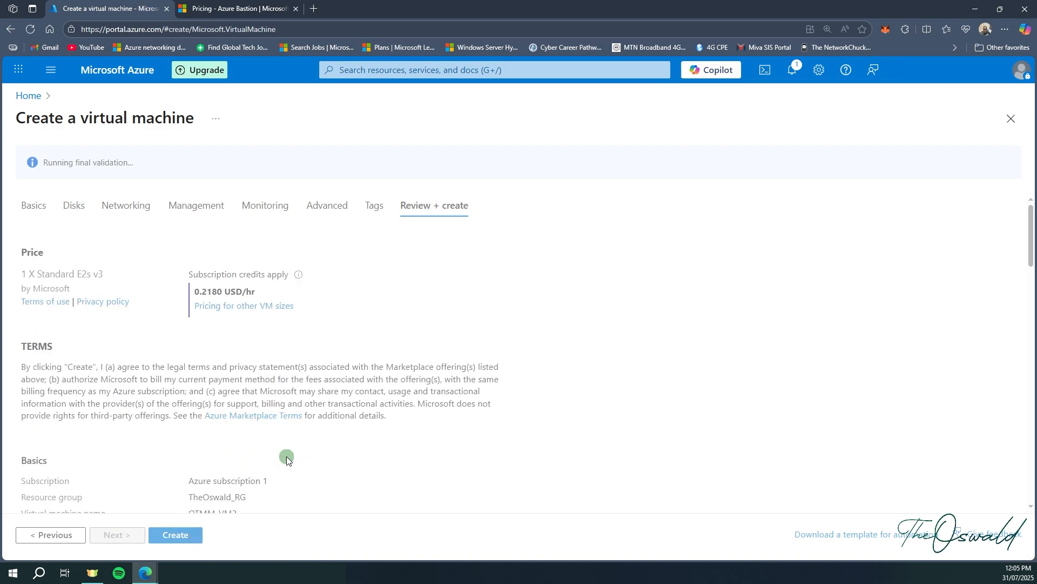
{"action": "left_click", "coordinate": [182, 533]}
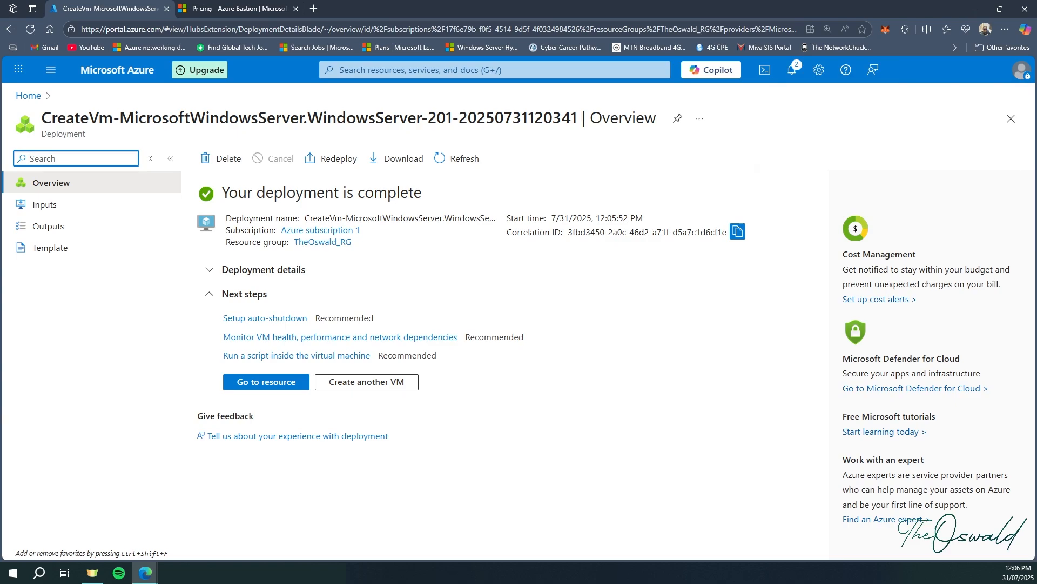
{"action": "left_click", "coordinate": [215, 268]}
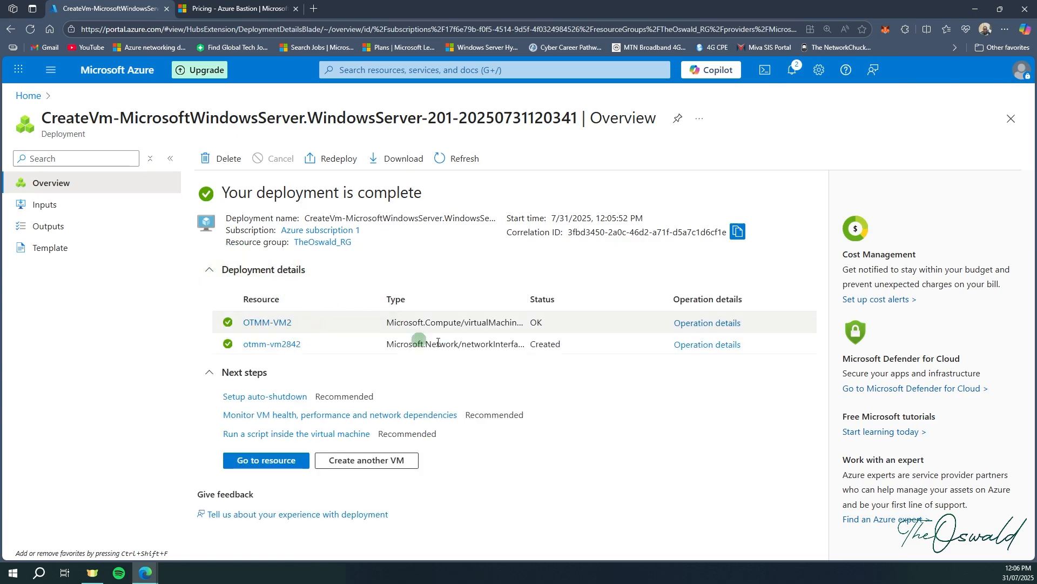
Step: Review the operation details of the deployed network interface and of OTMM-VM2, closing each view
{"action": "left_click", "coordinate": [685, 344]}
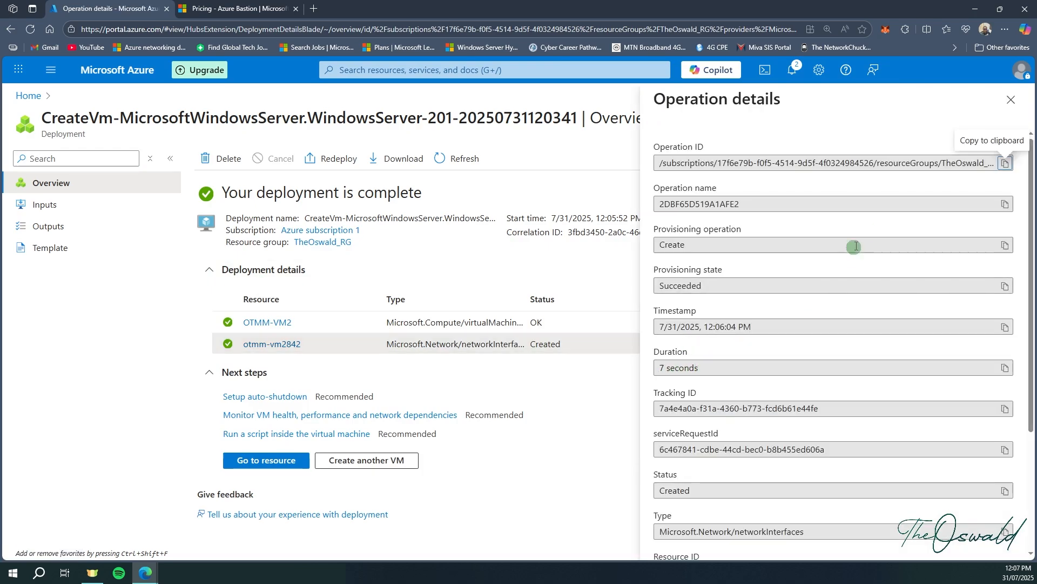
{"action": "left_click", "coordinate": [1010, 99]}
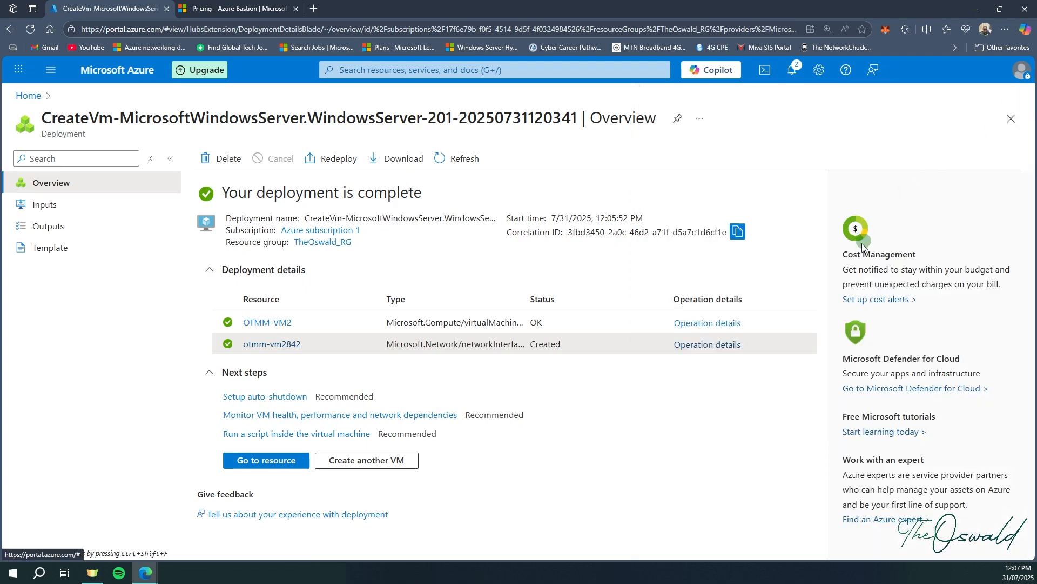
{"action": "left_click", "coordinate": [719, 323]}
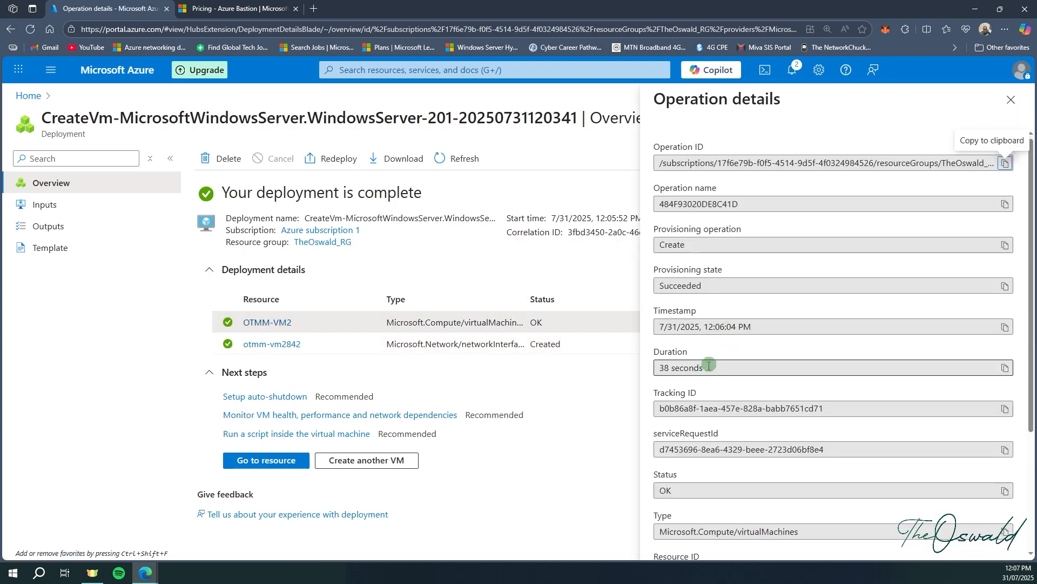
{"action": "left_click", "coordinate": [1011, 100]}
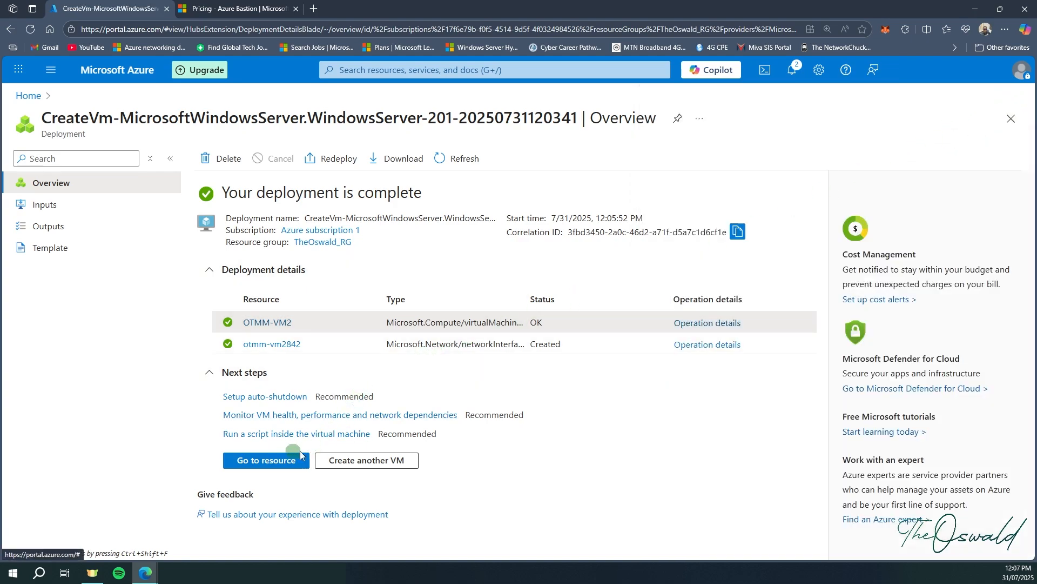
Step: Go to resource group TheOswald_RG and open the Connect page of OTMM-VM1
{"action": "left_click", "coordinate": [319, 242]}
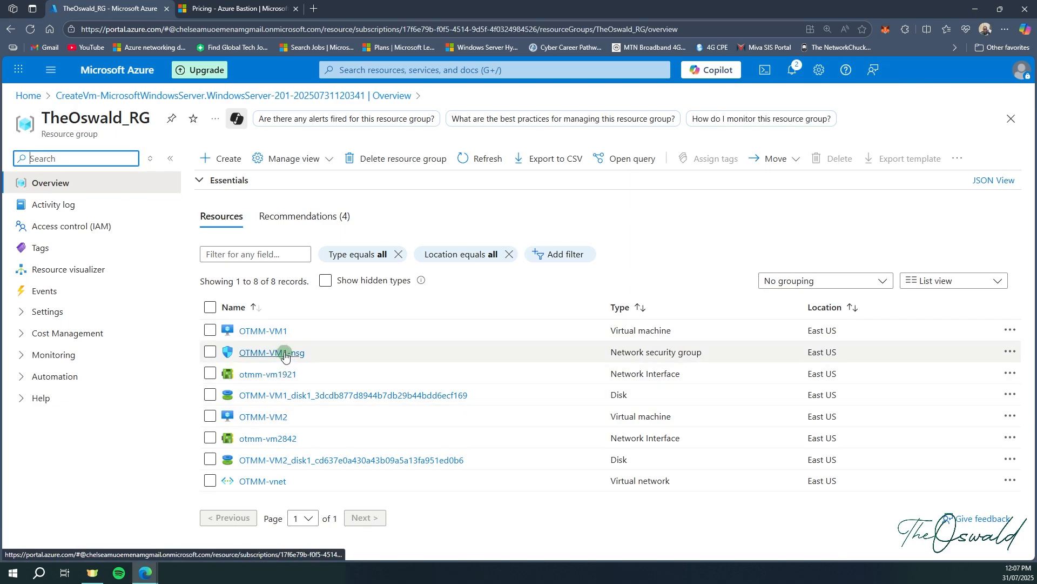
{"action": "left_click", "coordinate": [279, 335]}
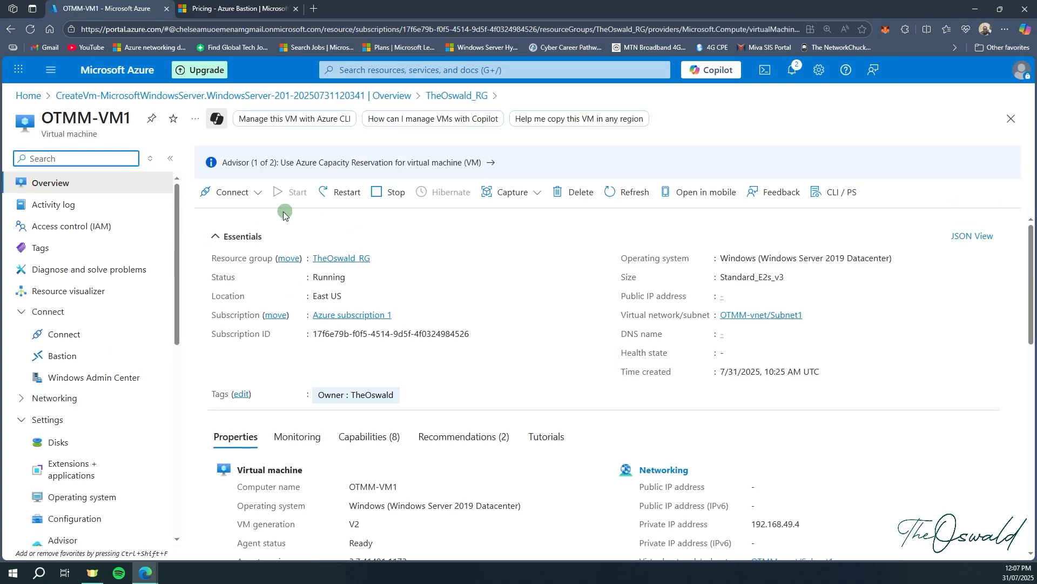
{"action": "left_click", "coordinate": [251, 194]}
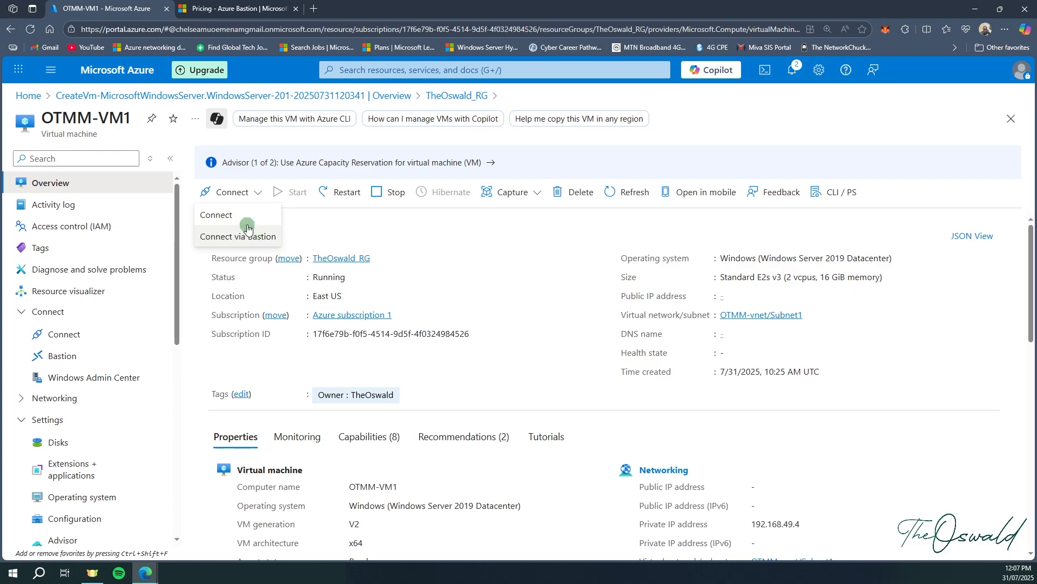
{"action": "left_click", "coordinate": [247, 218]}
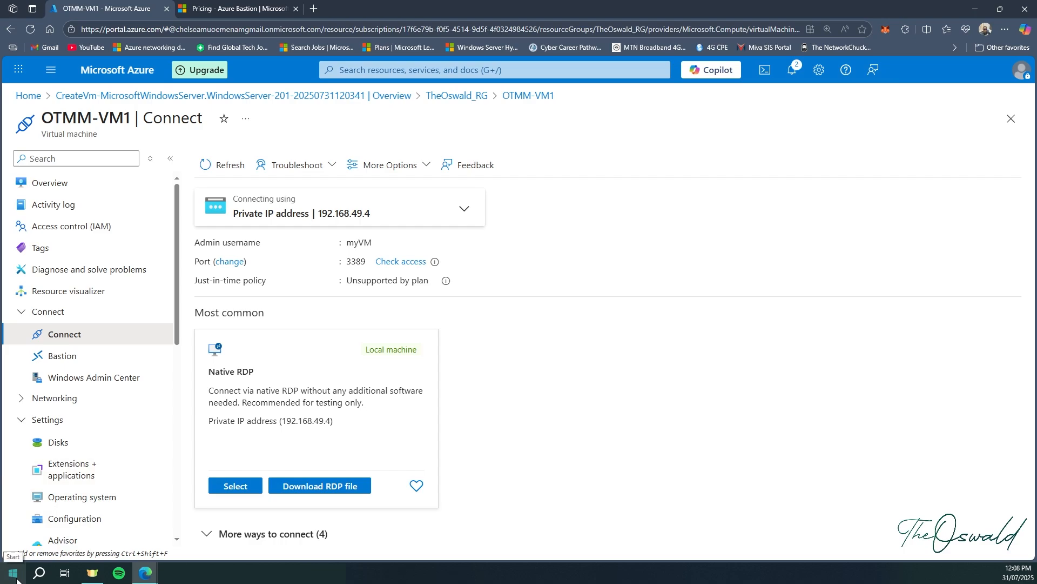
Step: Try to reach OTMM-VM1 with Remote Desktop Connection at 192.168.49.4, and close the client
{"action": "left_click_drag", "start_coordinate": [658, 204], "coordinate": [660, 217]}
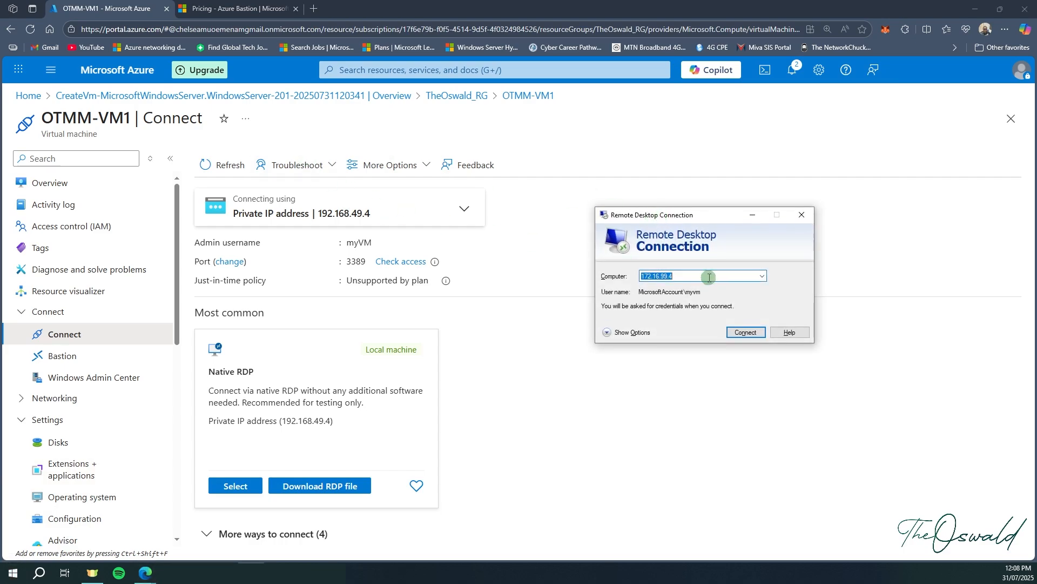
{"action": "type", "text": "19"}
{"action": "left_click", "coordinate": [745, 330]}
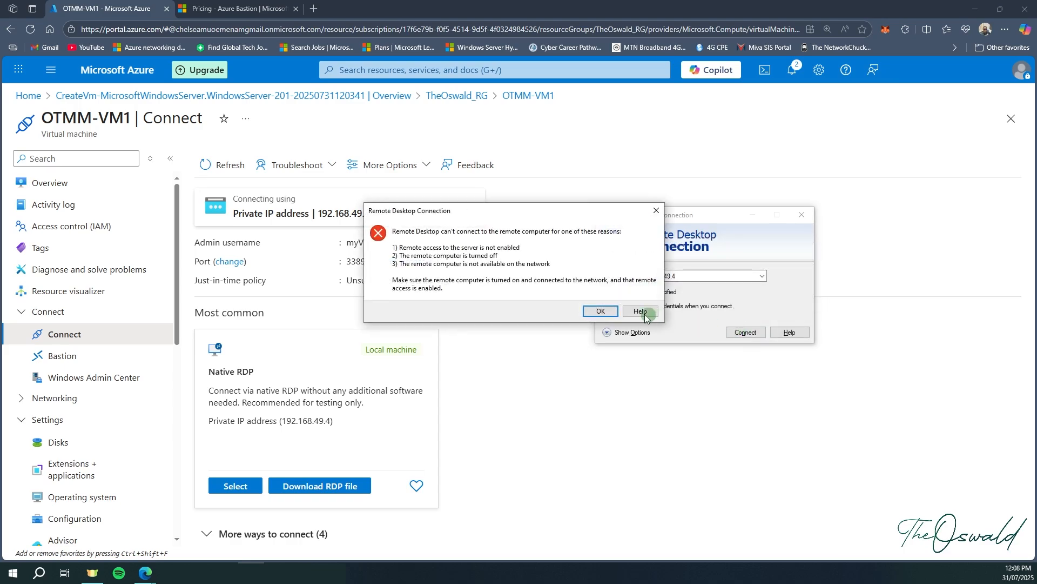
{"action": "left_click", "coordinate": [600, 311]}
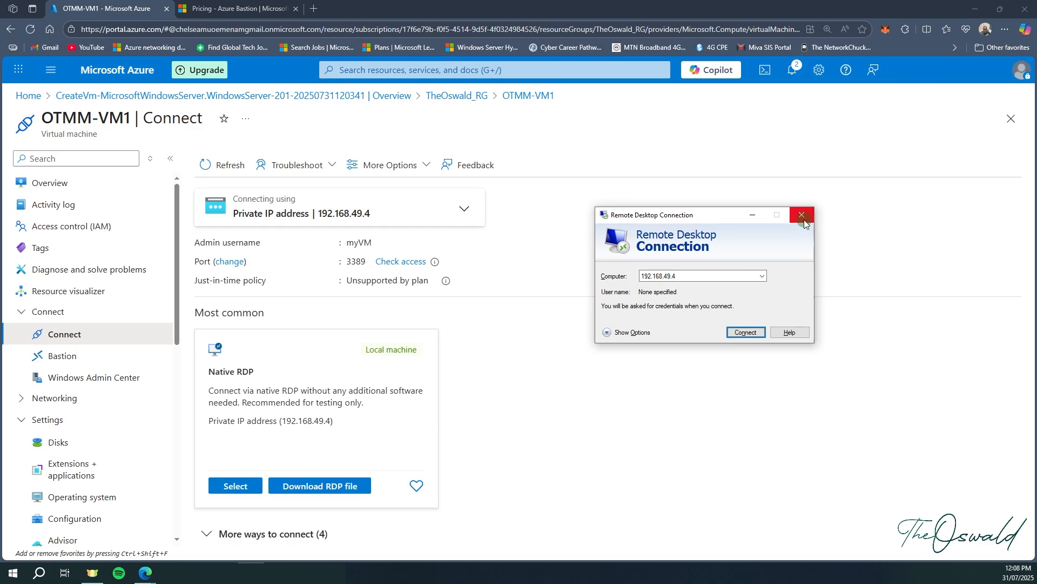
{"action": "left_click", "coordinate": [802, 215]}
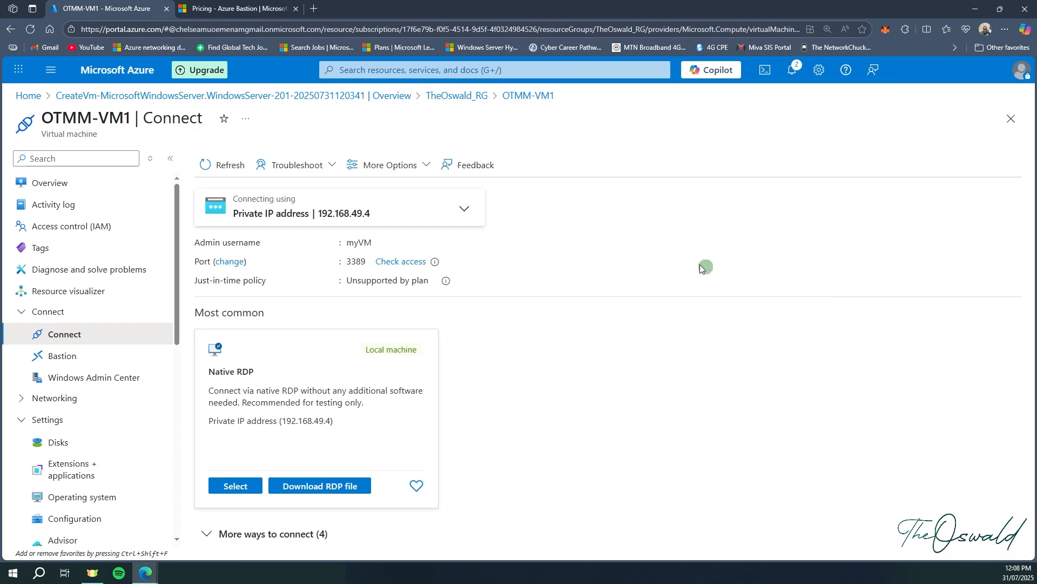
Step: View OTMM-VM1's Bastion options, and start a manual Bastion configuration from OTMM-vnet in TheOswald_RG
{"action": "left_click", "coordinate": [95, 357]}
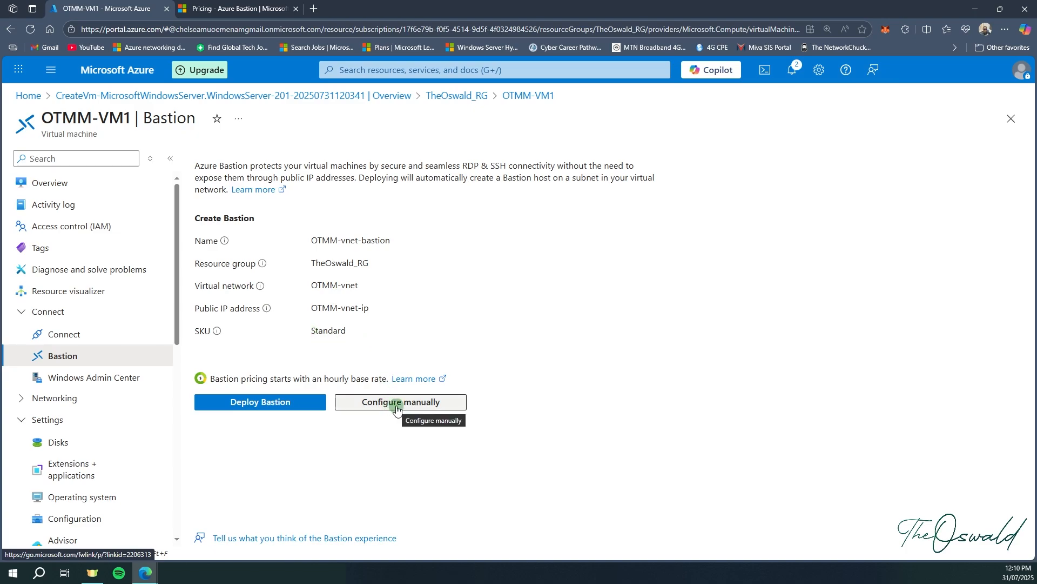
{"action": "left_click", "coordinate": [473, 101]}
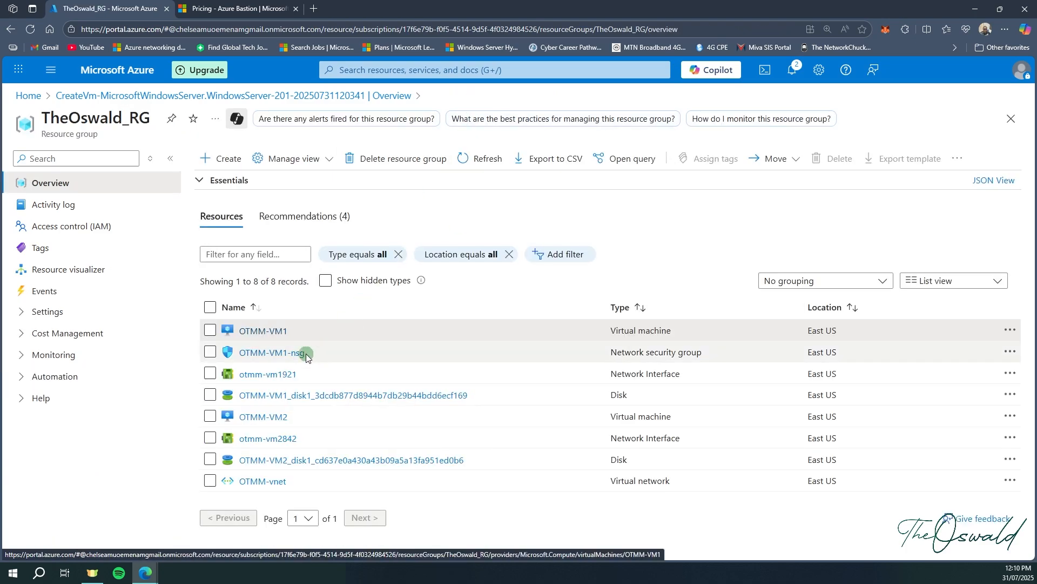
{"action": "left_click", "coordinate": [263, 482]}
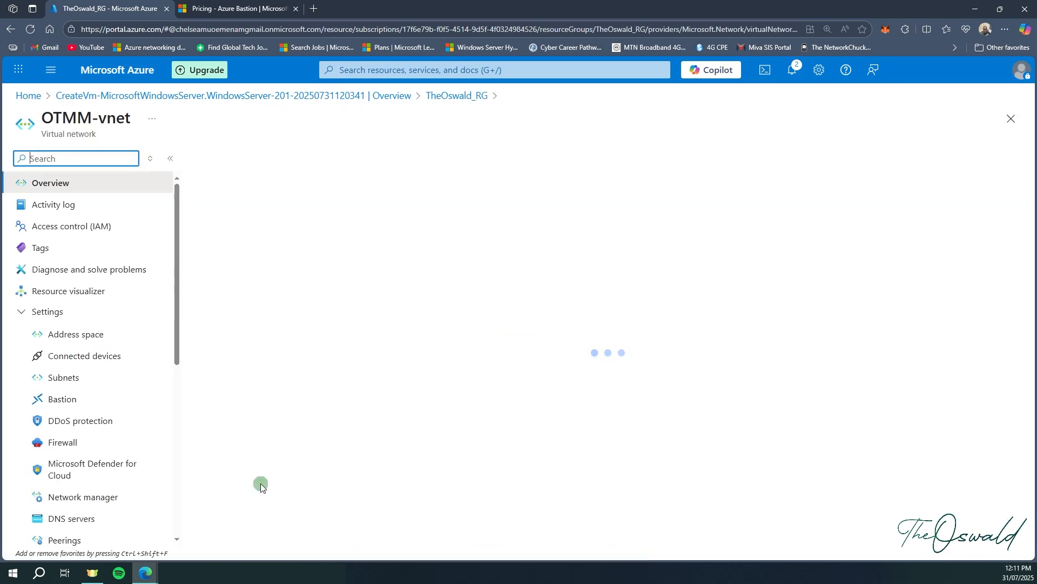
{"action": "left_click", "coordinate": [95, 400]}
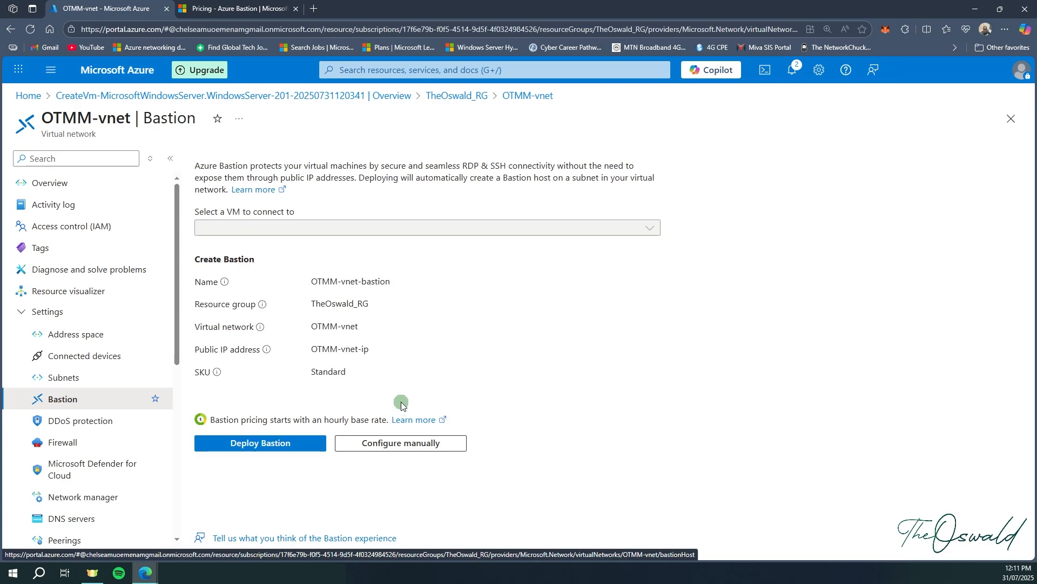
{"action": "left_click", "coordinate": [412, 444]}
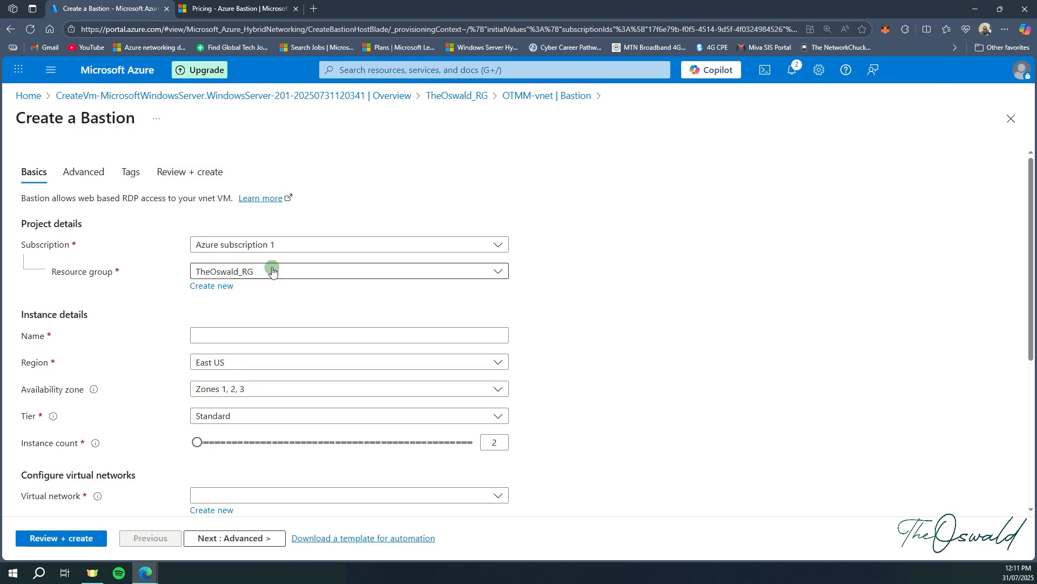
Step: Name the Bastion host OTMM-Bastion and deselect all of its availability zones
{"action": "left_click", "coordinate": [234, 331]}
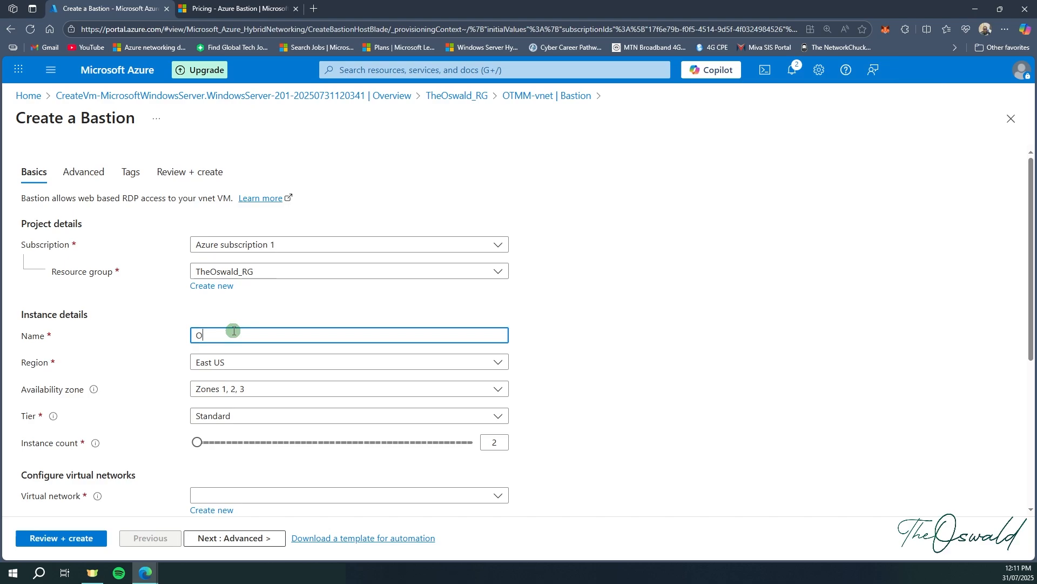
{"action": "type", "text": "OTMM-Bastion"}
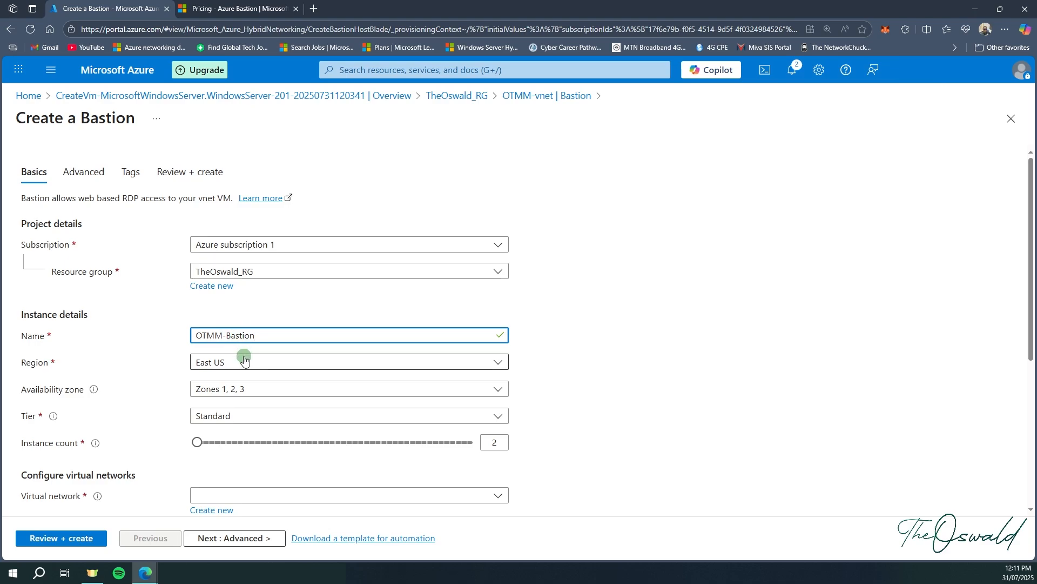
{"action": "left_click", "coordinate": [265, 390]}
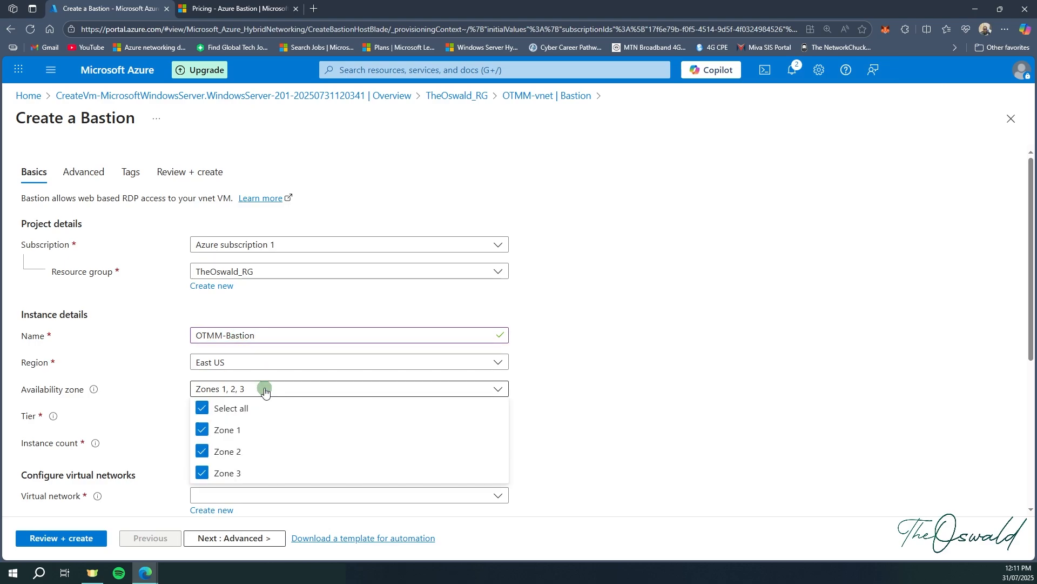
{"action": "left_click", "coordinate": [205, 408]}
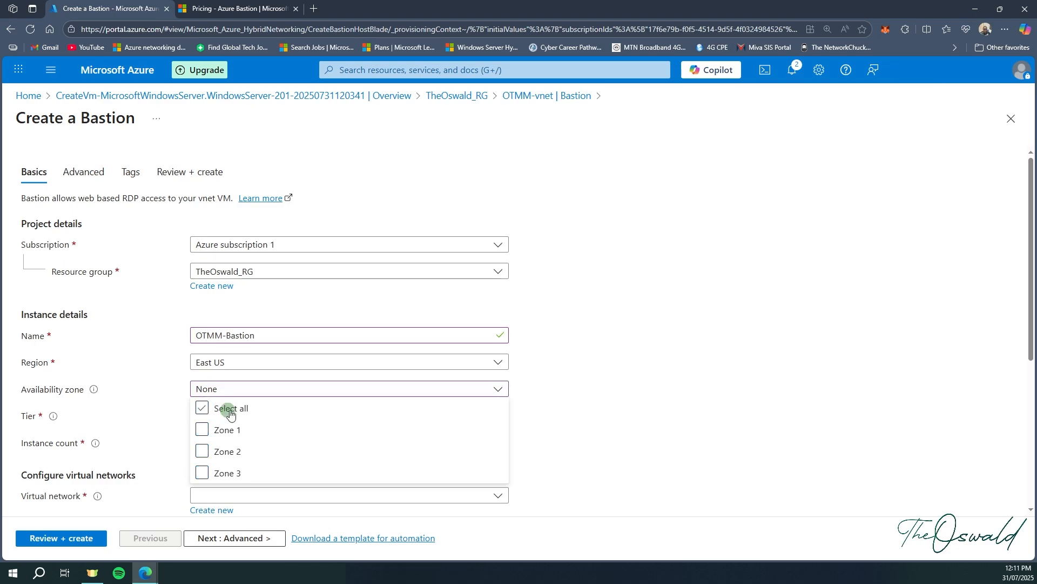
{"action": "left_click", "coordinate": [587, 413]}
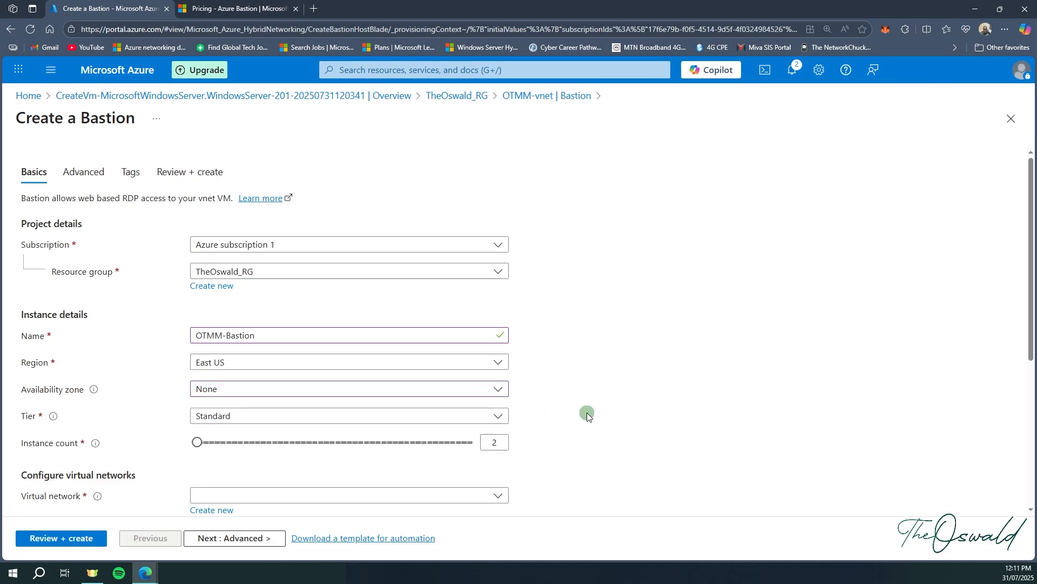
Step: Try the Developer tier for the Bastion host and switch it back to Standard
{"action": "left_click", "coordinate": [307, 415]}
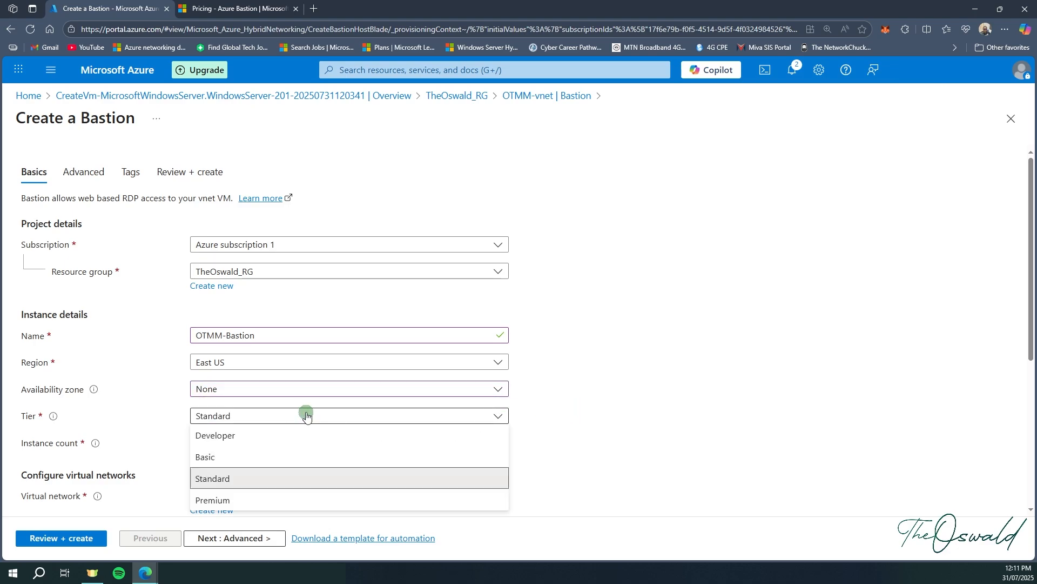
{"action": "scroll", "coordinate": [292, 424], "scroll_direction": "down", "scroll_amount": 1}
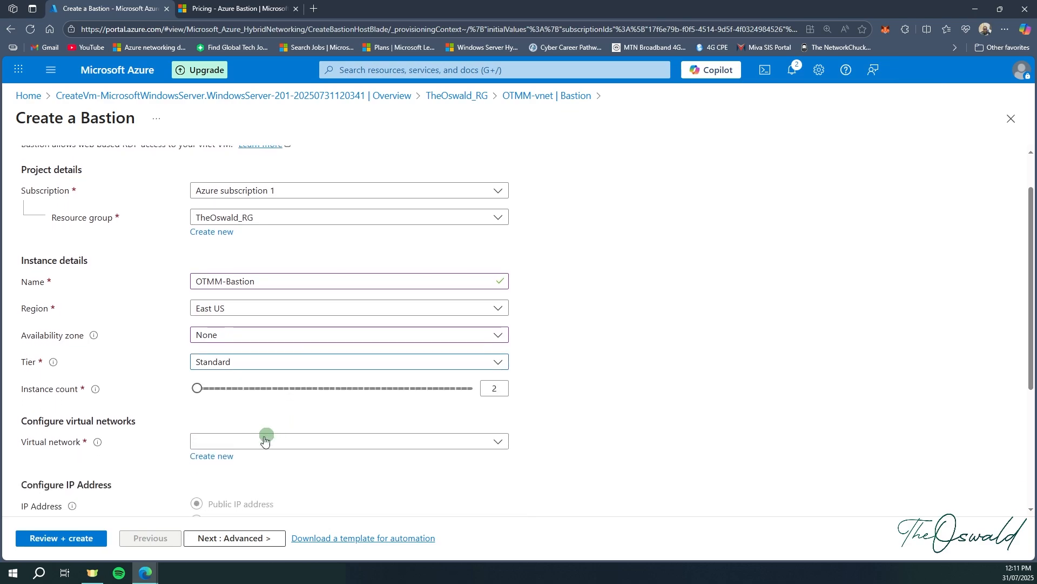
{"action": "left_click", "coordinate": [269, 364]}
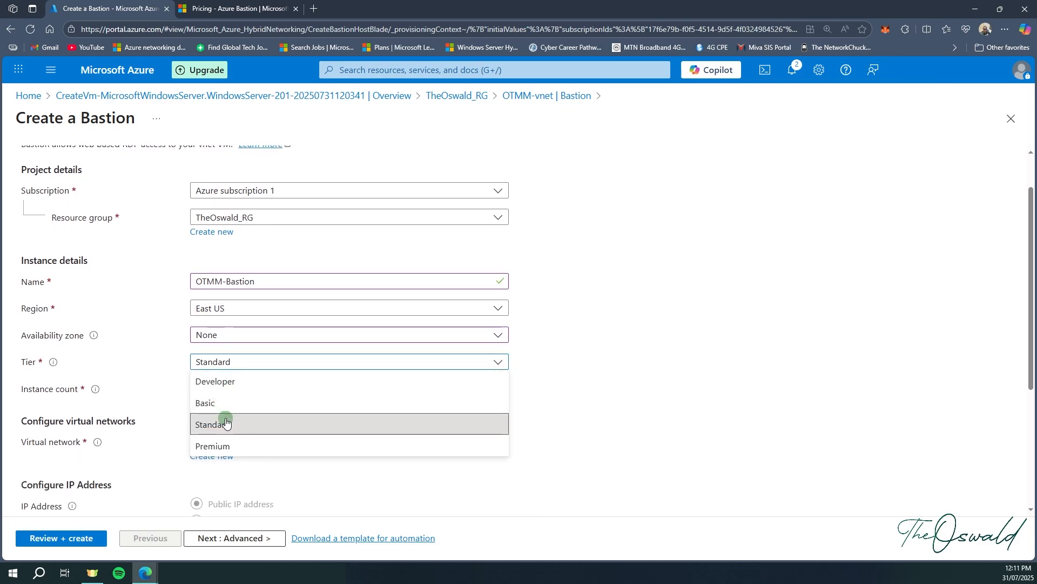
{"action": "left_click", "coordinate": [260, 381]}
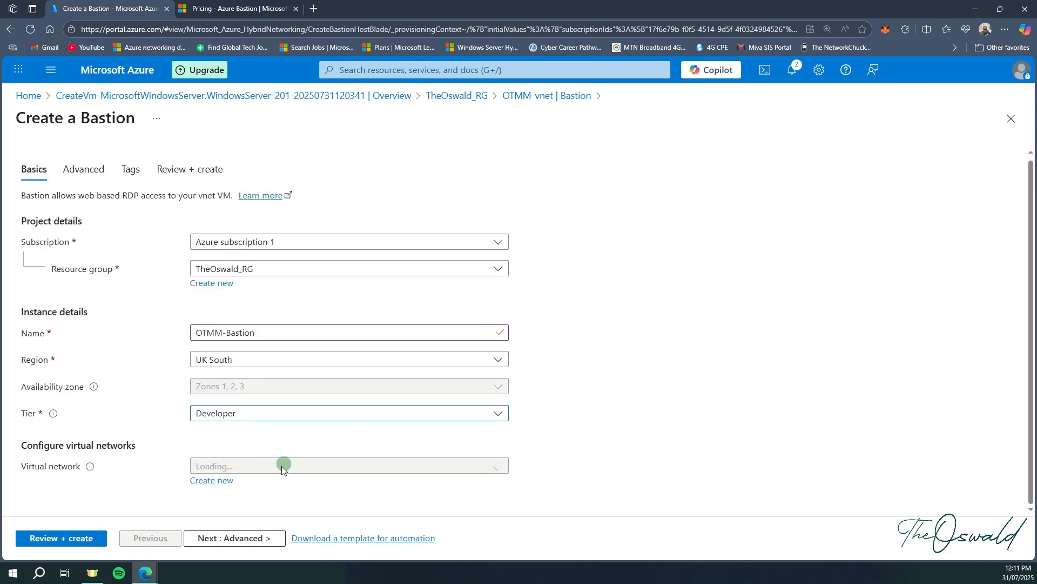
{"action": "left_click", "coordinate": [281, 414]}
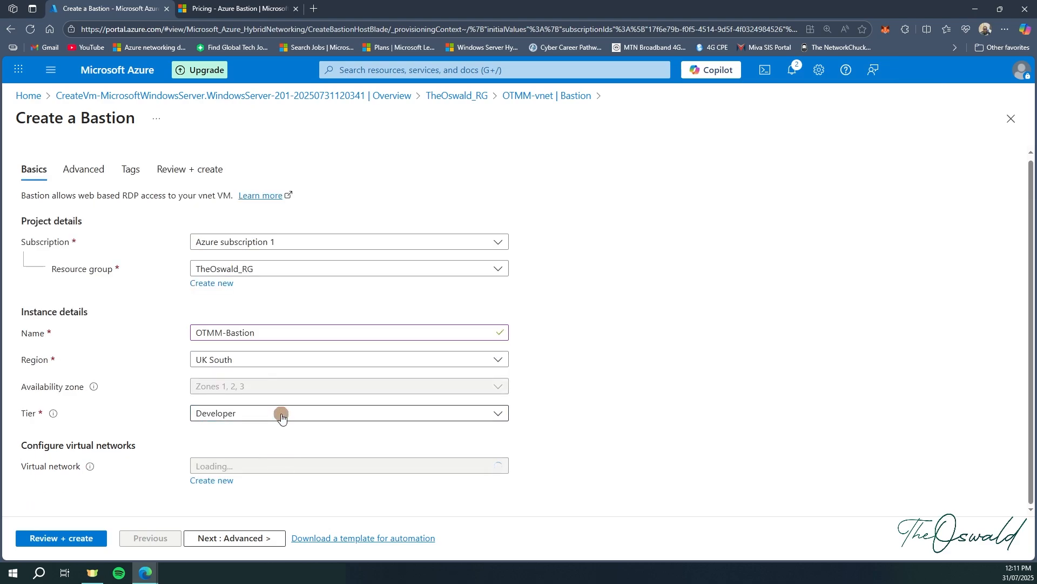
{"action": "left_click", "coordinate": [248, 474]}
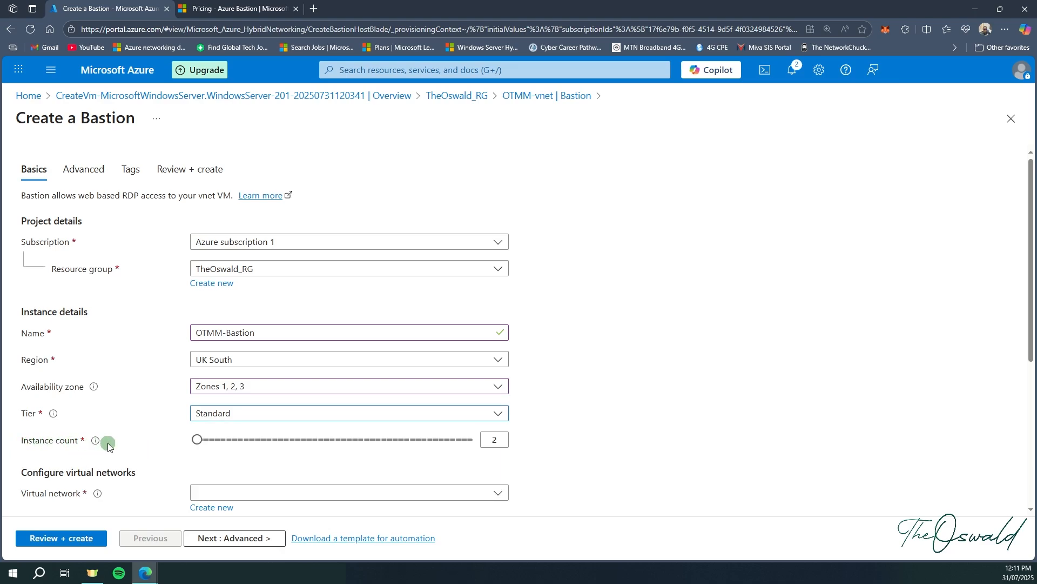
Step: Select the Developer tier once more and change the Bastion host to the Basic tier
{"action": "left_click", "coordinate": [259, 414]}
{"action": "left_click", "coordinate": [237, 435]}
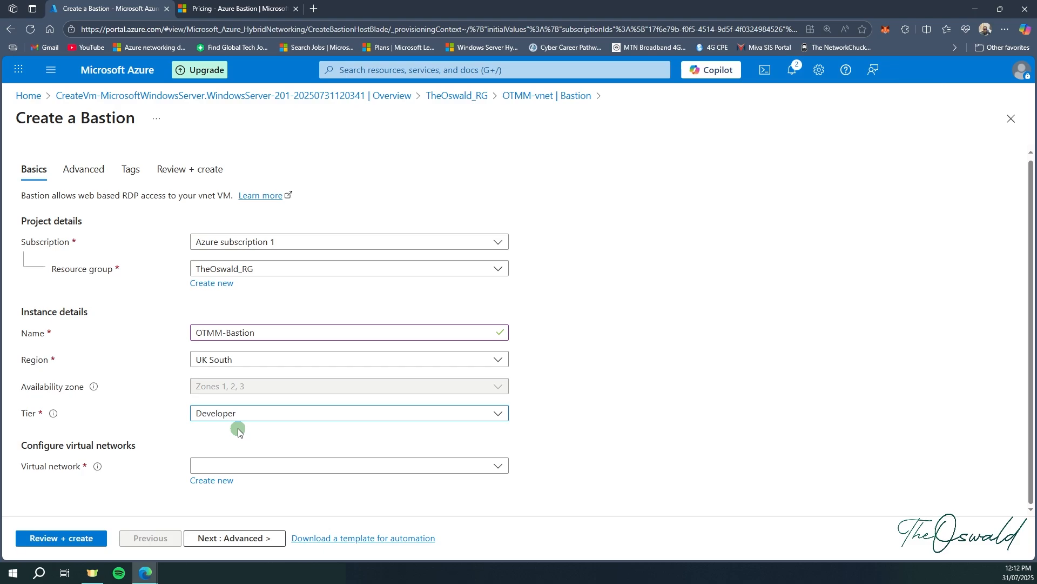
{"action": "left_click", "coordinate": [241, 412]}
{"action": "left_click", "coordinate": [225, 454]}
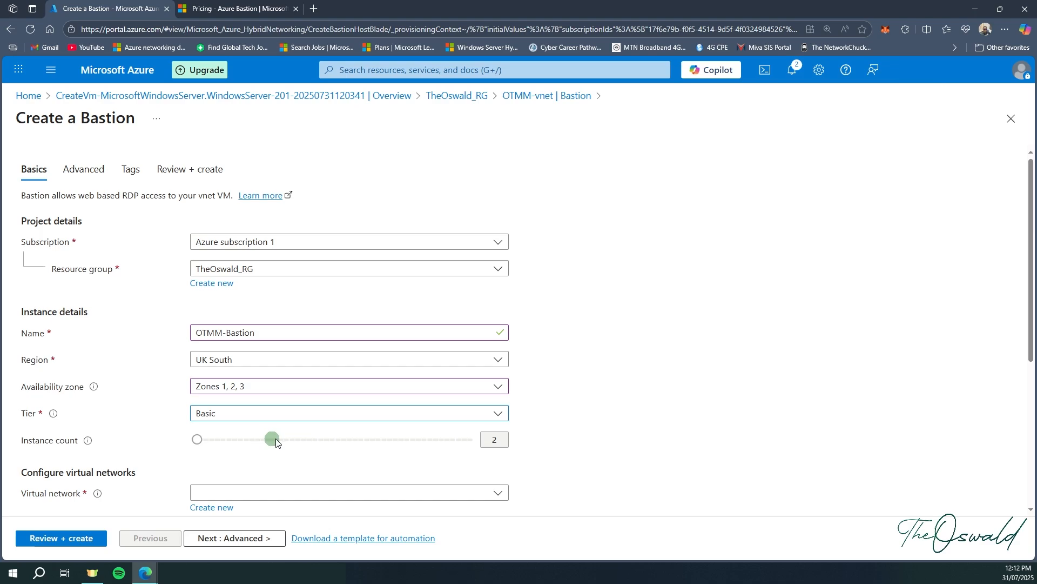
Step: Set the Bastion host to the Standard tier and raise its instance count to 50
{"action": "left_click", "coordinate": [394, 411]}
{"action": "left_click", "coordinate": [283, 479]}
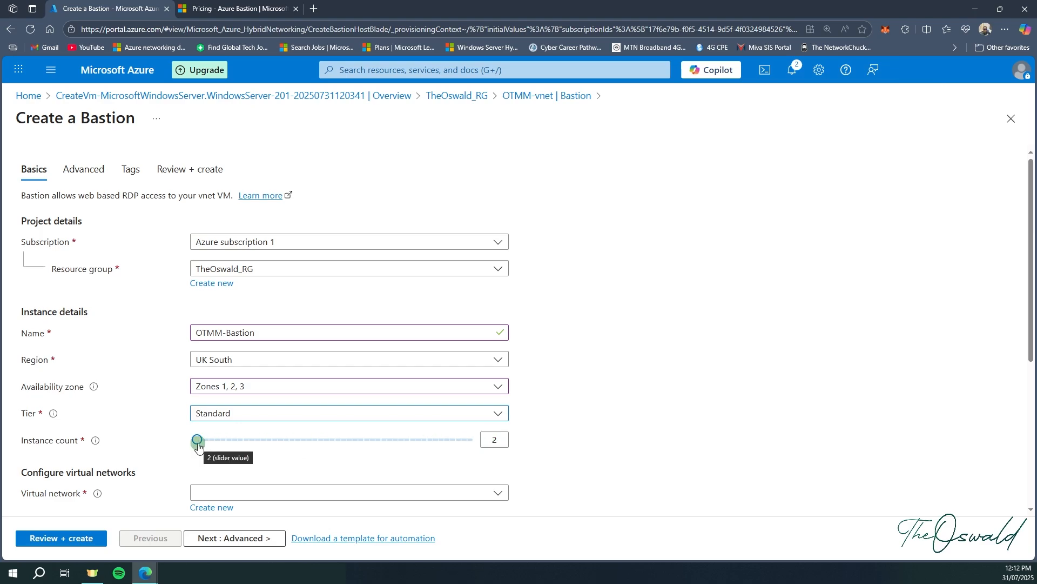
{"action": "left_click_drag", "start_coordinate": [199, 445], "coordinate": [476, 439]}
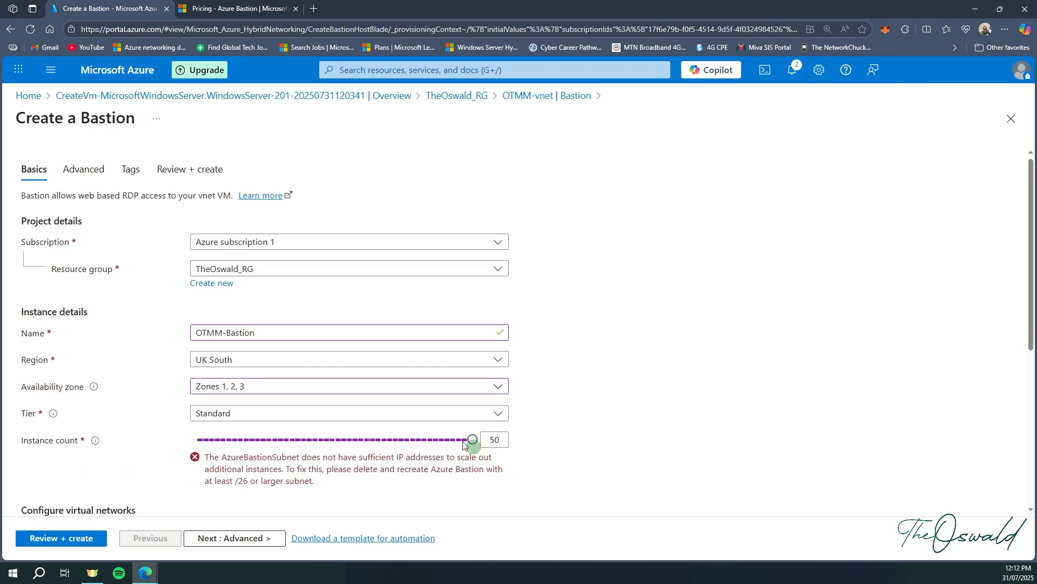
Step: Set the Bastion host to the Premium tier and reduce its instance count to 2
{"action": "left_click", "coordinate": [369, 413]}
{"action": "left_click", "coordinate": [233, 499]}
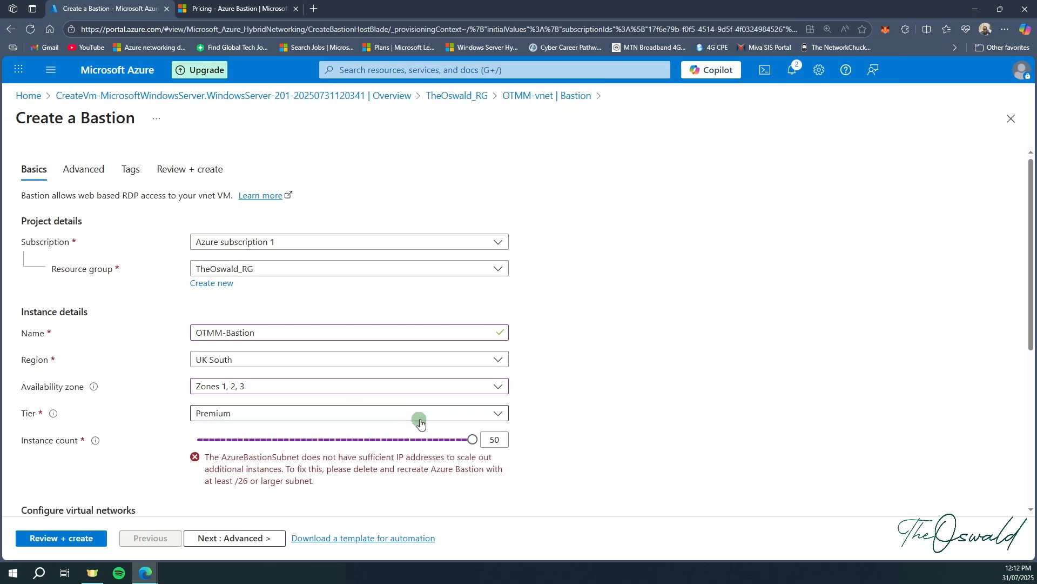
{"action": "left_click_drag", "start_coordinate": [480, 437], "coordinate": [185, 444]}
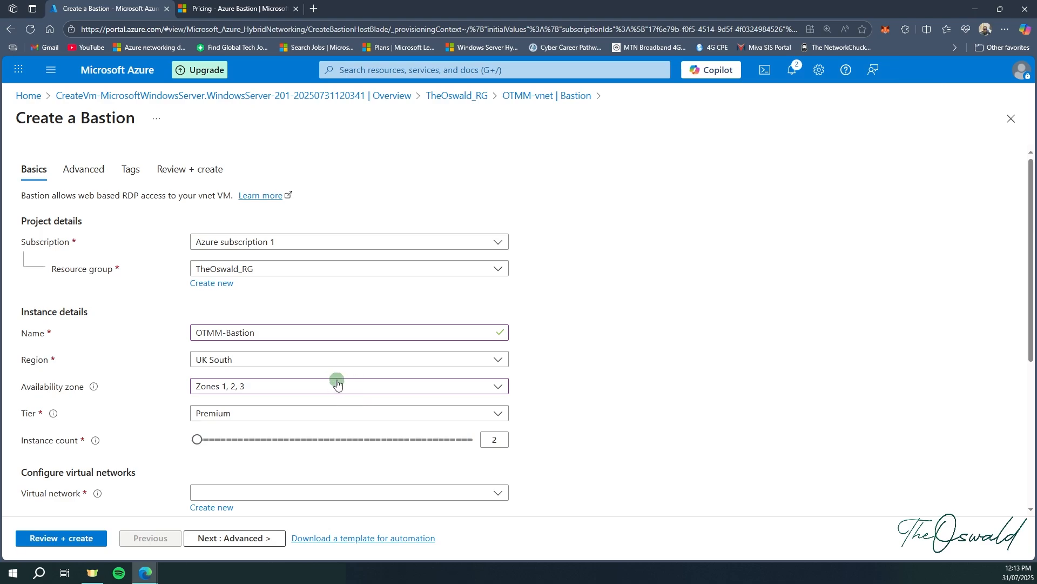
Step: Set the Bastion host's region to East US and clear all of its availability zones
{"action": "left_click", "coordinate": [347, 361]}
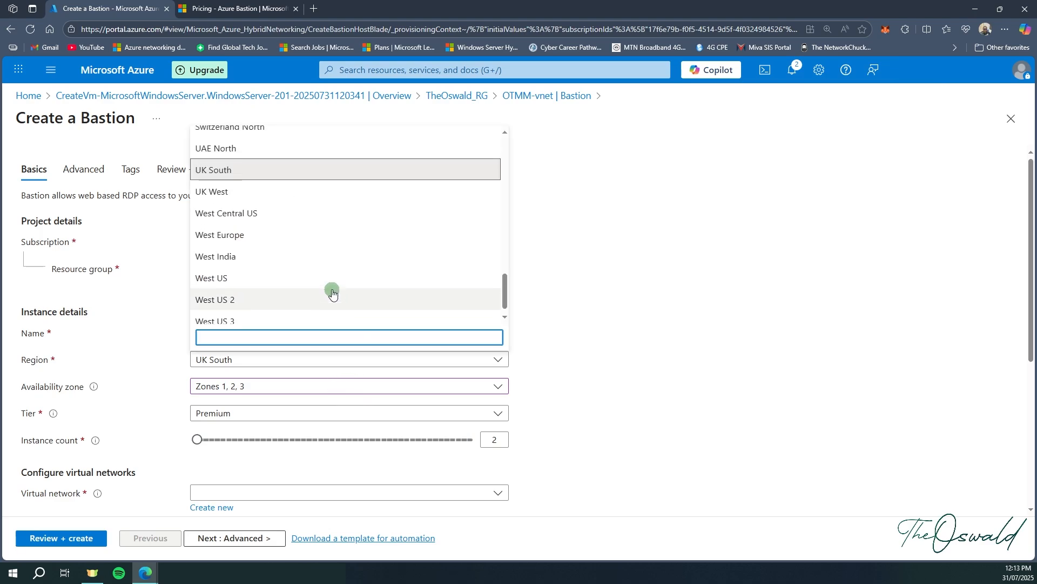
{"action": "scroll", "coordinate": [332, 292], "scroll_direction": "up", "scroll_amount": 8}
{"action": "scroll", "coordinate": [332, 293], "scroll_direction": "up", "scroll_amount": 5}
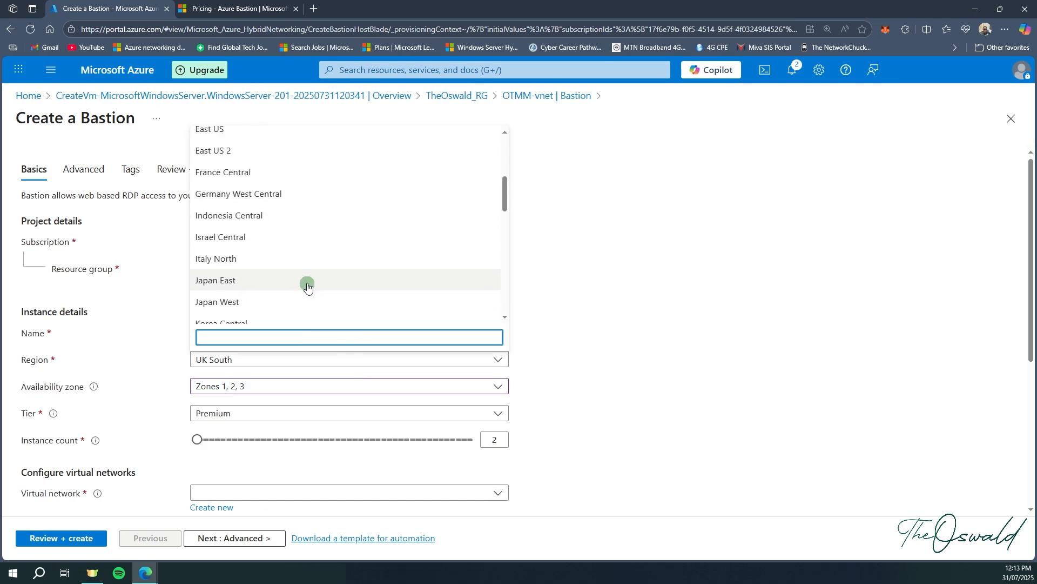
{"action": "left_click", "coordinate": [232, 174]}
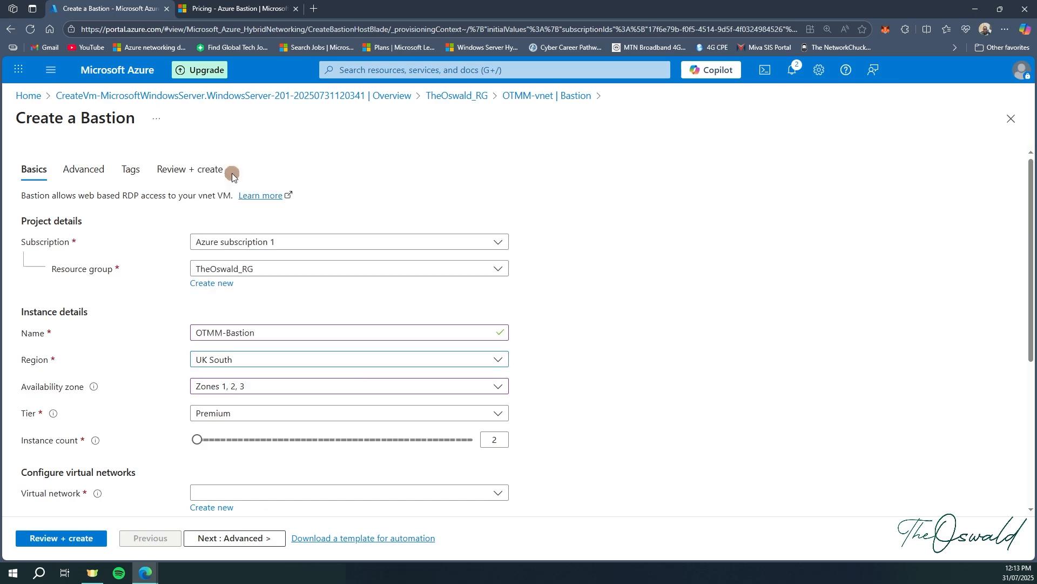
{"action": "left_click", "coordinate": [273, 384]}
{"action": "left_click", "coordinate": [242, 404]}
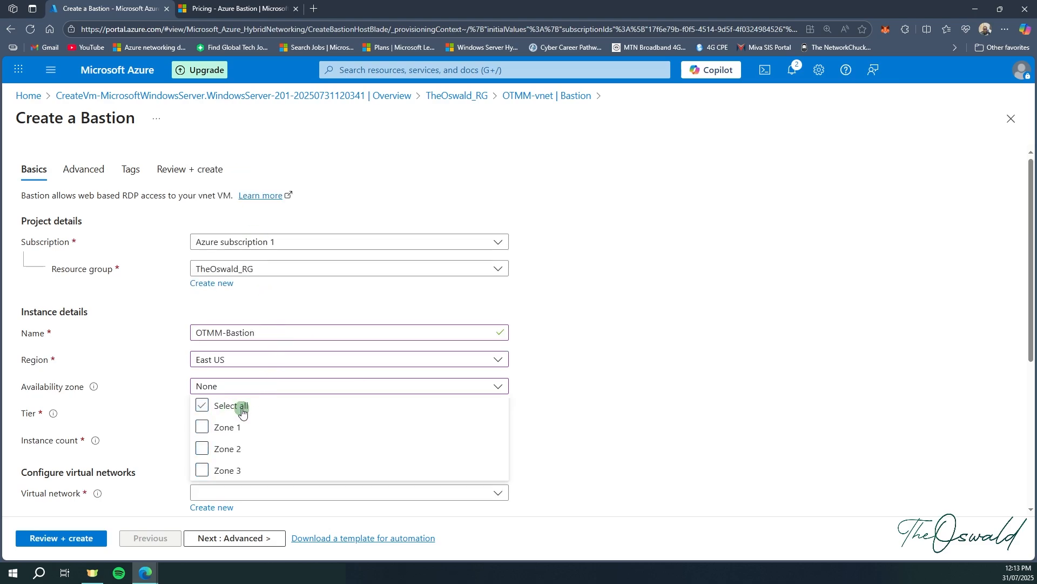
{"action": "left_click", "coordinate": [145, 433]}
Step: Change the Bastion host to the Standard tier and set its availability zone back to None
{"action": "left_click", "coordinate": [256, 415]}
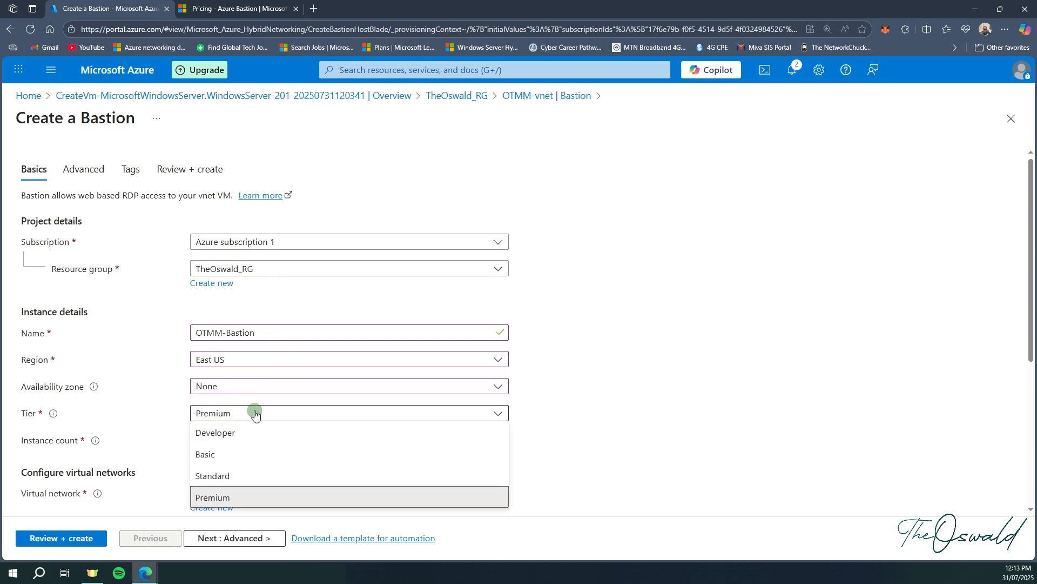
{"action": "left_click", "coordinate": [238, 471]}
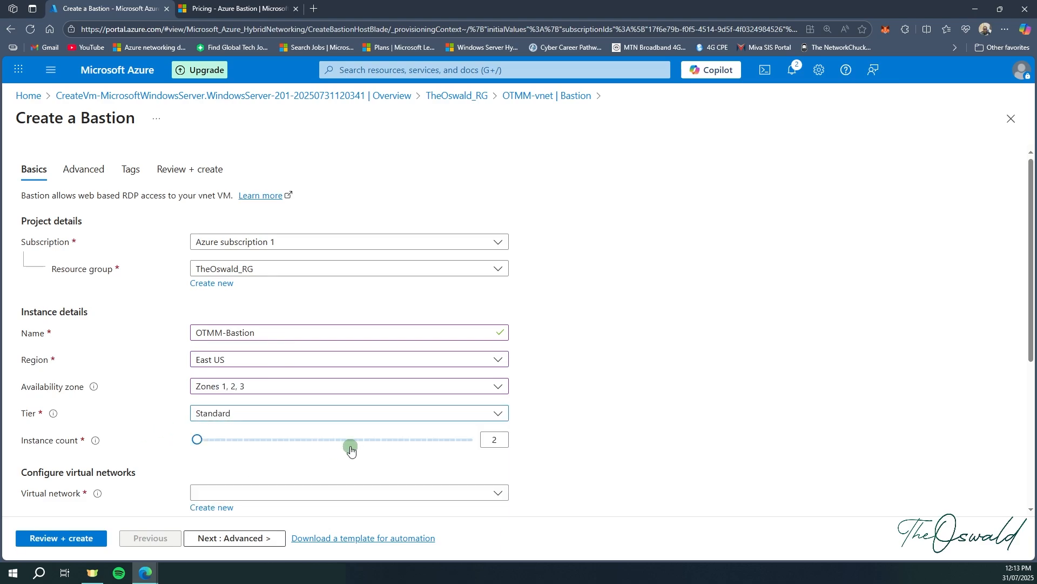
{"action": "left_click", "coordinate": [337, 388]}
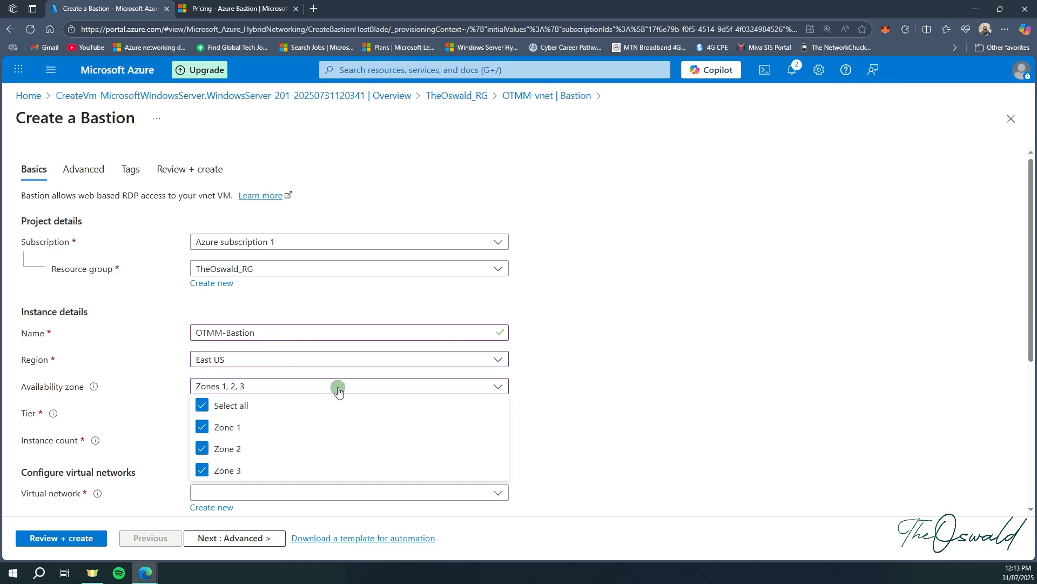
{"action": "left_click", "coordinate": [202, 405]}
{"action": "left_click", "coordinate": [522, 469]}
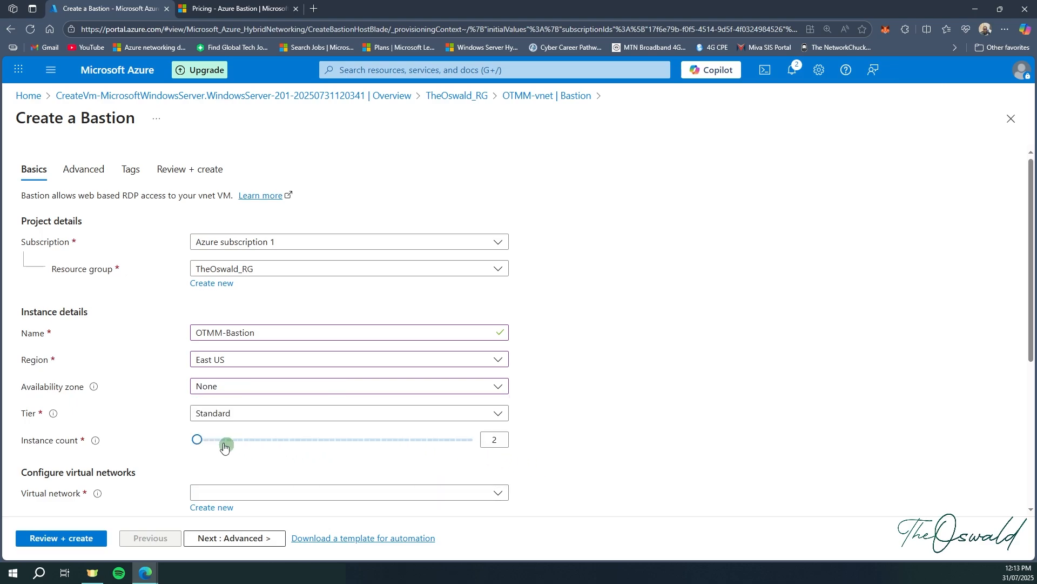
Step: Raise the Bastion host's instance count to 27
{"action": "left_click_drag", "start_coordinate": [195, 439], "coordinate": [339, 440]}
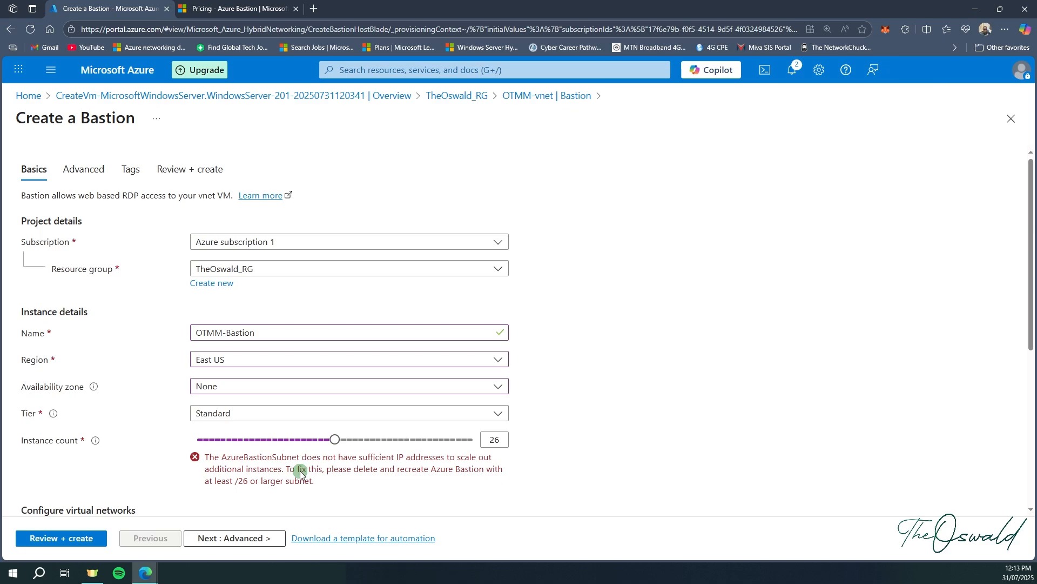
{"action": "left_click_drag", "start_coordinate": [221, 457], "coordinate": [301, 459]}
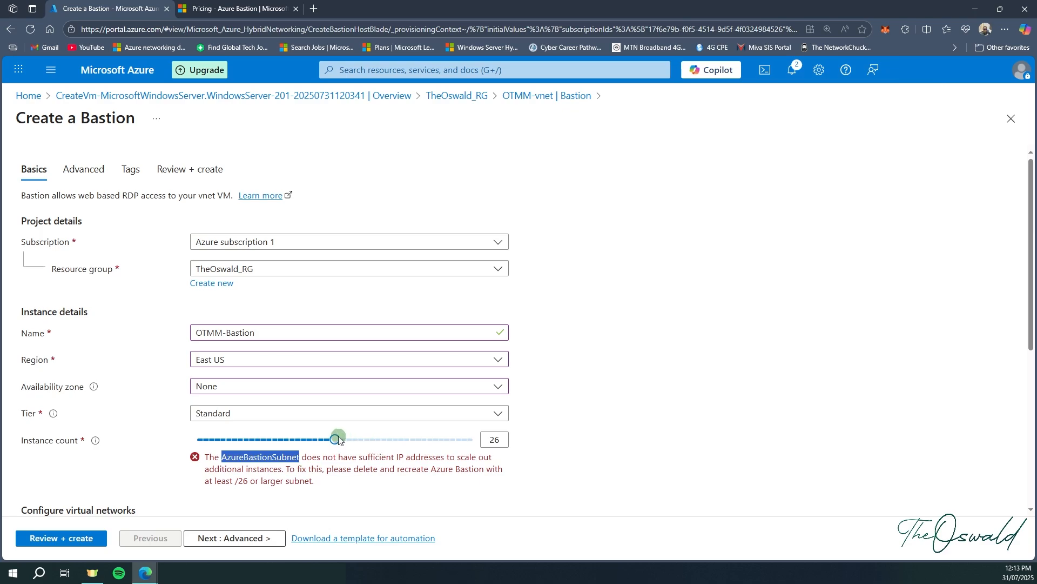
{"action": "mouse_move", "coordinate": [339, 440]}
{"action": "left_mouse_down"}
{"action": "mouse_move", "coordinate": [383, 445]}
{"action": "mouse_move", "coordinate": [311, 444]}
{"action": "mouse_move", "coordinate": [340, 445]}
{"action": "left_mouse_up"}
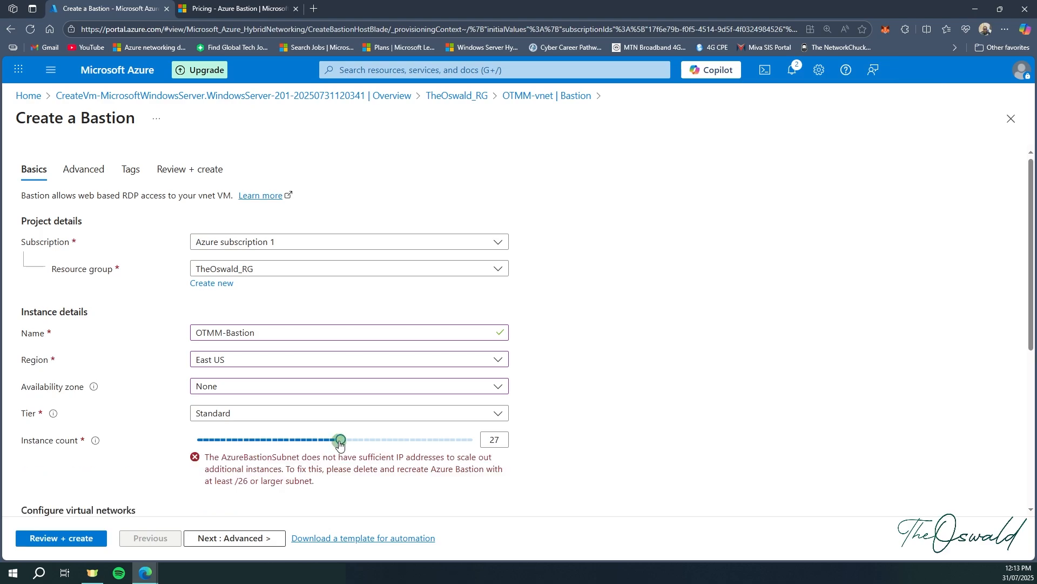
Step: Choose OTMM-vnet as the Bastion host's virtual network and open its subnet configuration
{"action": "scroll", "coordinate": [340, 443], "scroll_direction": "down", "scroll_amount": 1}
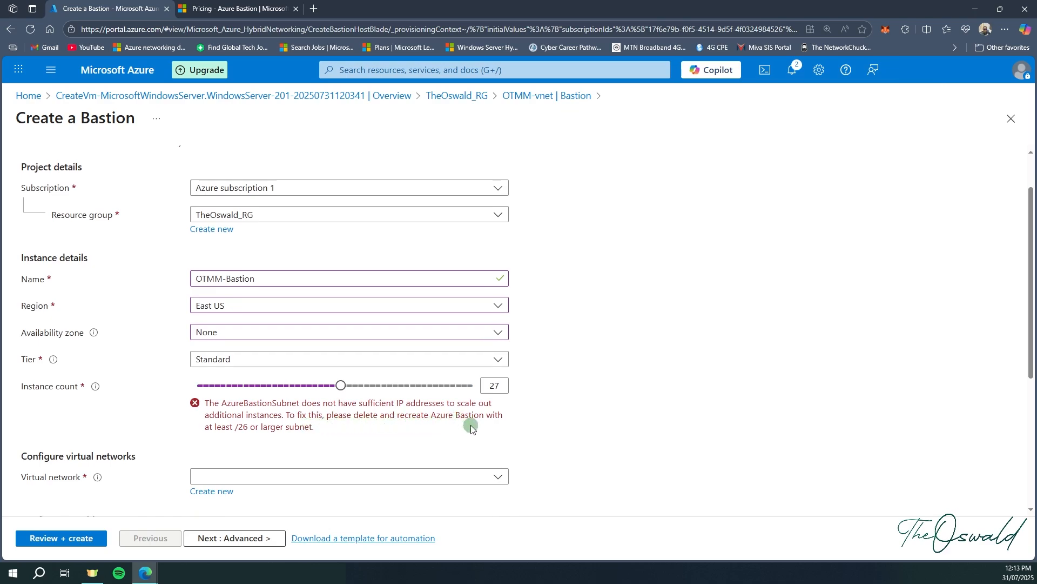
{"action": "scroll", "coordinate": [303, 436], "scroll_direction": "down", "scroll_amount": 2}
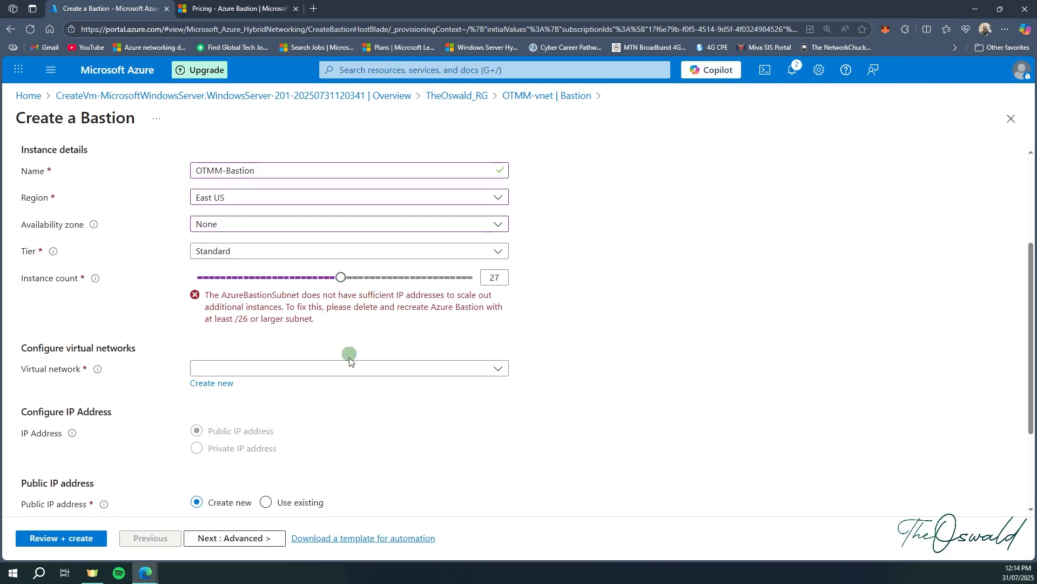
{"action": "left_click", "coordinate": [358, 373]}
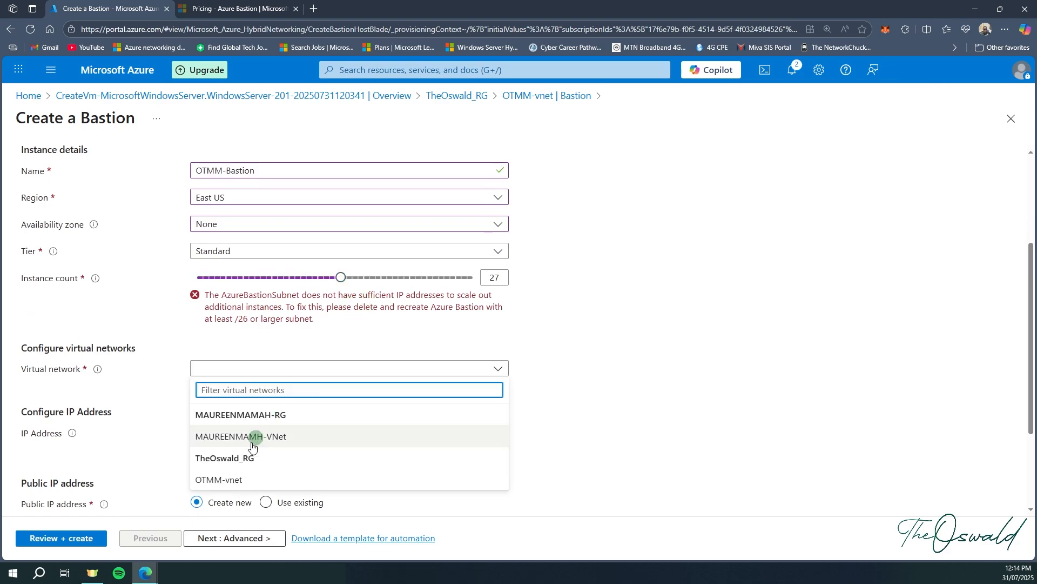
{"action": "left_click", "coordinate": [229, 479]}
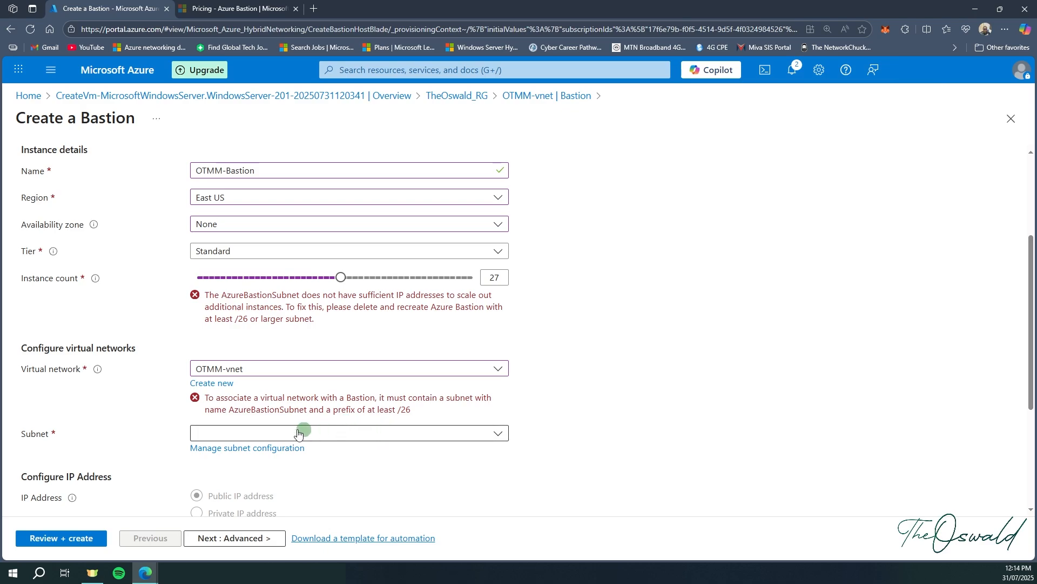
{"action": "left_click", "coordinate": [249, 448]}
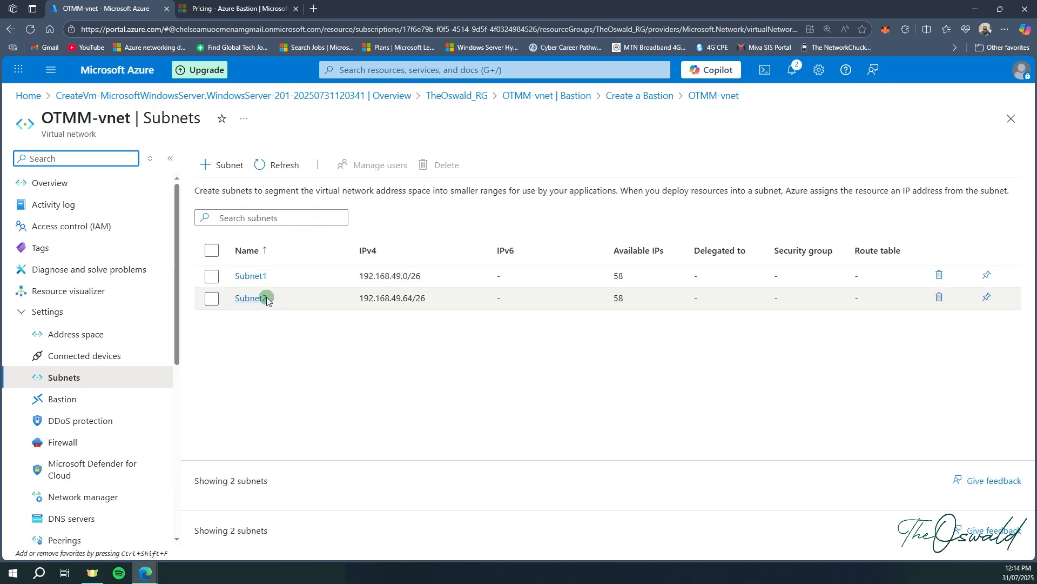
Step: Start a new subnet in OTMM-vnet with Azure Bastion as its purpose
{"action": "left_click", "coordinate": [229, 171]}
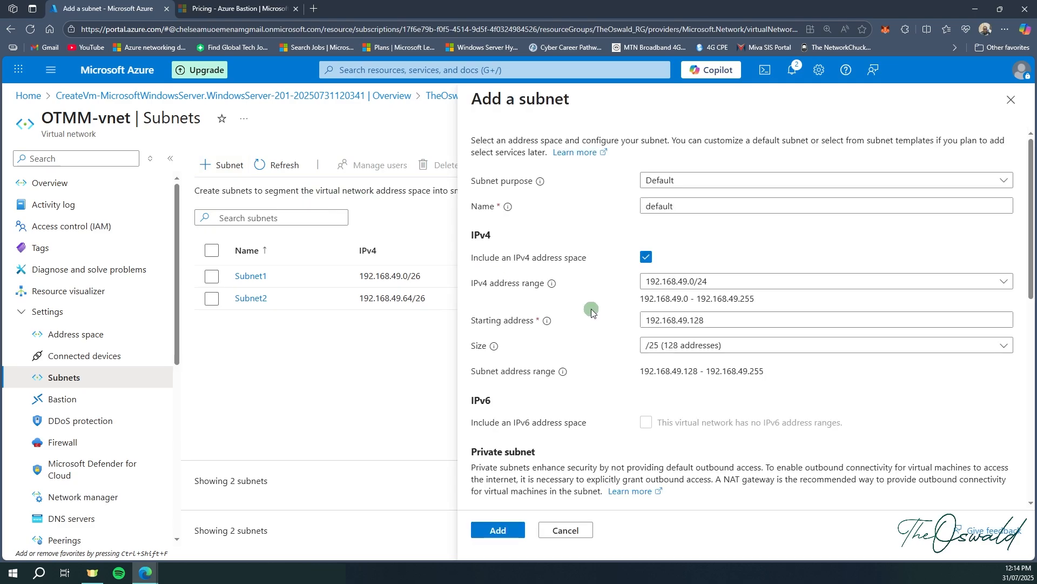
{"action": "left_click_drag", "start_coordinate": [697, 209], "coordinate": [646, 208]}
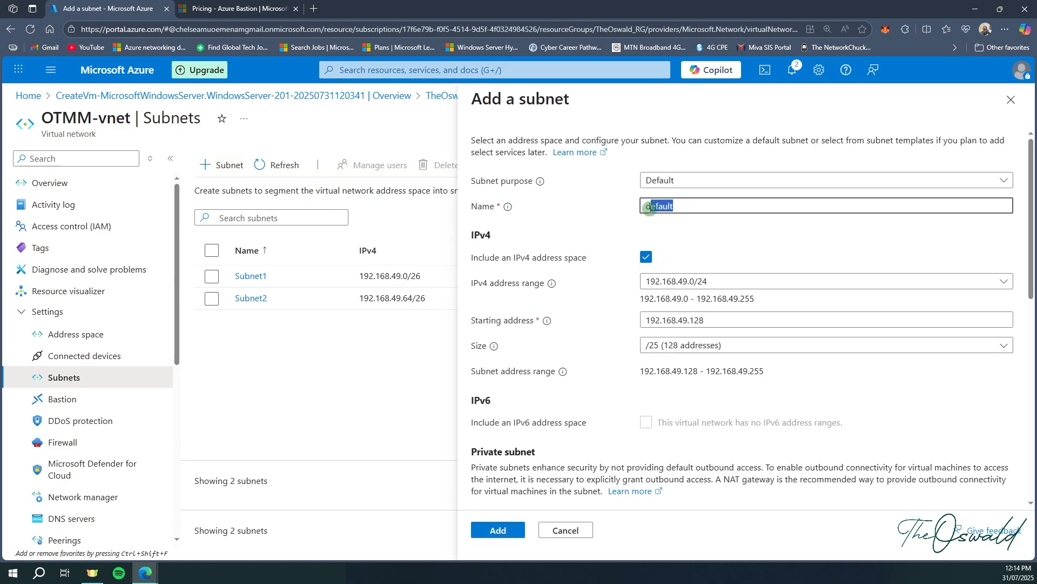
{"action": "left_click", "coordinate": [690, 174]}
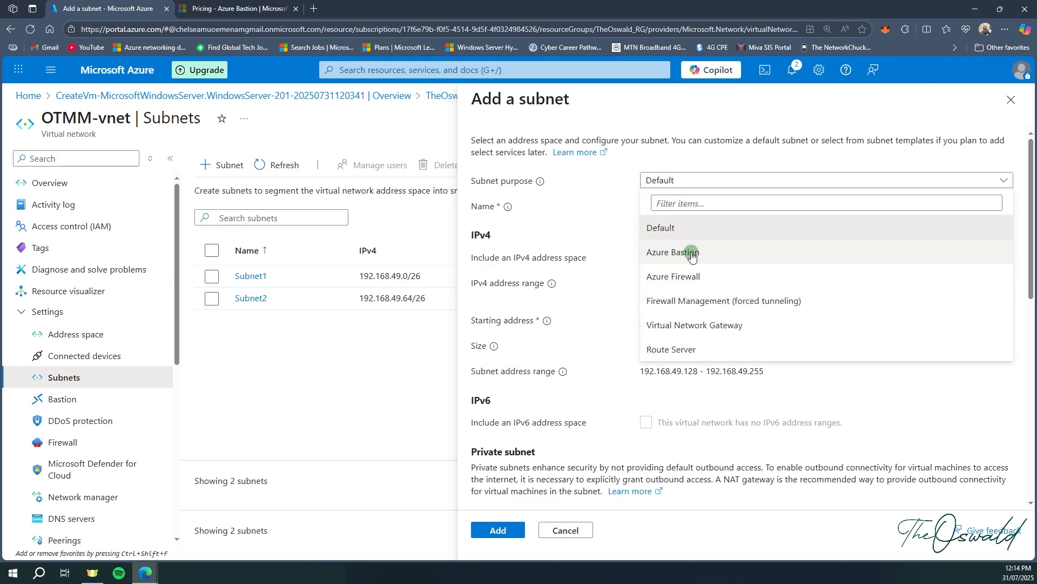
{"action": "left_click", "coordinate": [693, 256]}
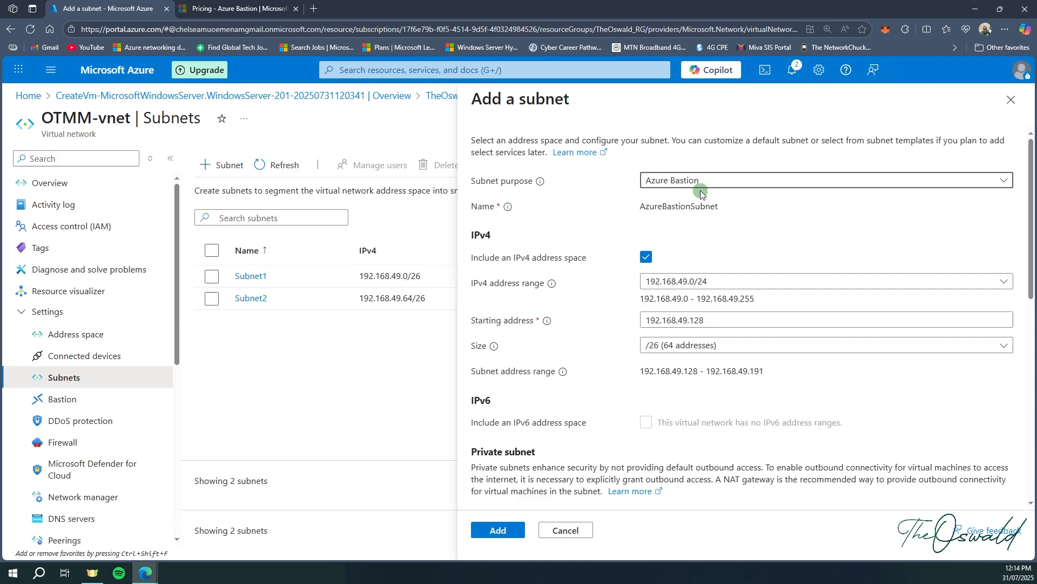
{"action": "left_click_drag", "start_coordinate": [633, 209], "coordinate": [737, 210]}
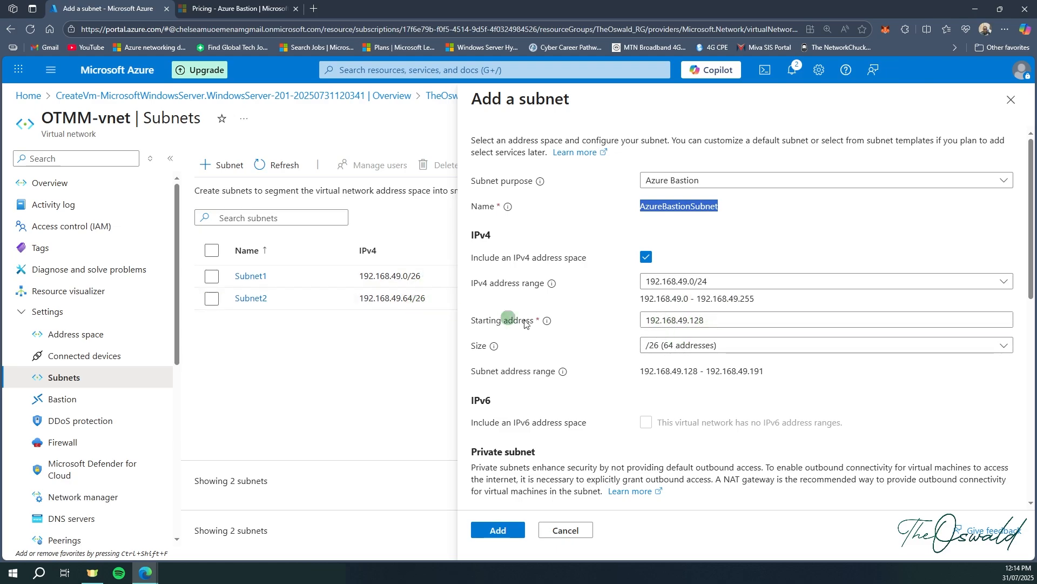
Step: Set the subnet's size to /25 (128 addresses), add it to OTMM-vnet and return to the Bastion creation form
{"action": "left_click", "coordinate": [712, 349]}
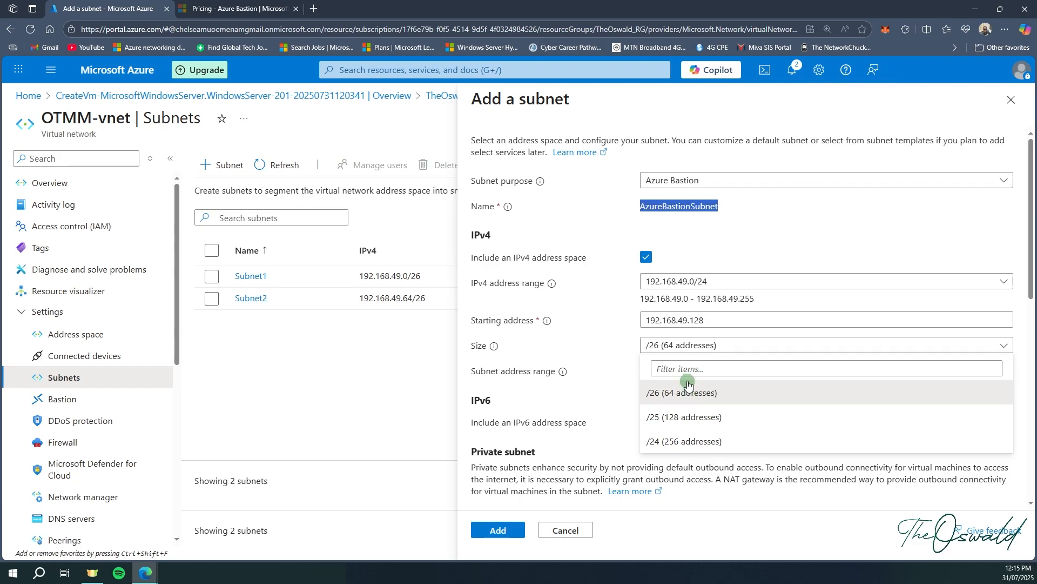
{"action": "left_click", "coordinate": [685, 422]}
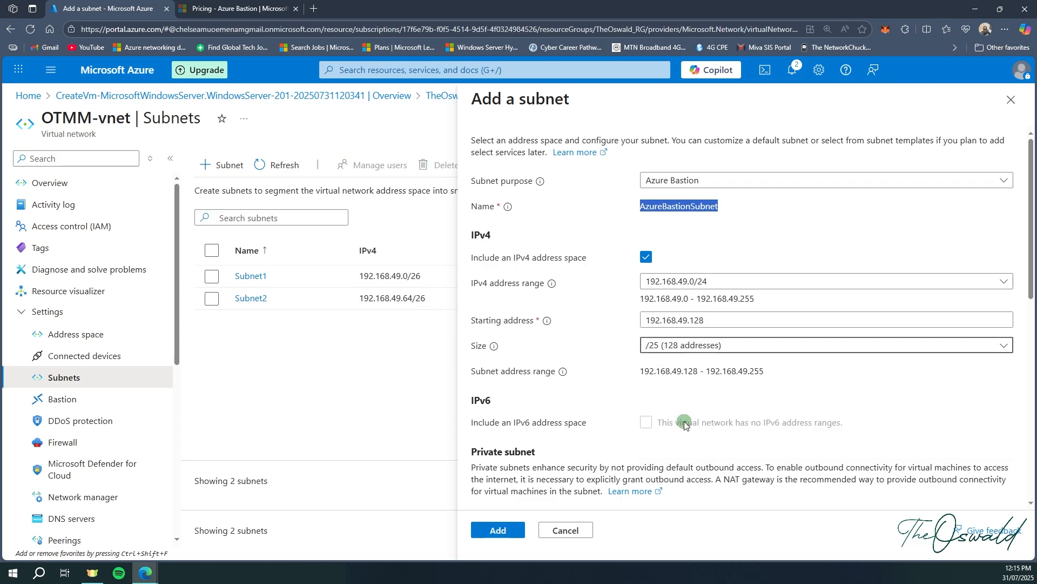
{"action": "scroll", "coordinate": [703, 378], "scroll_direction": "down", "scroll_amount": 3}
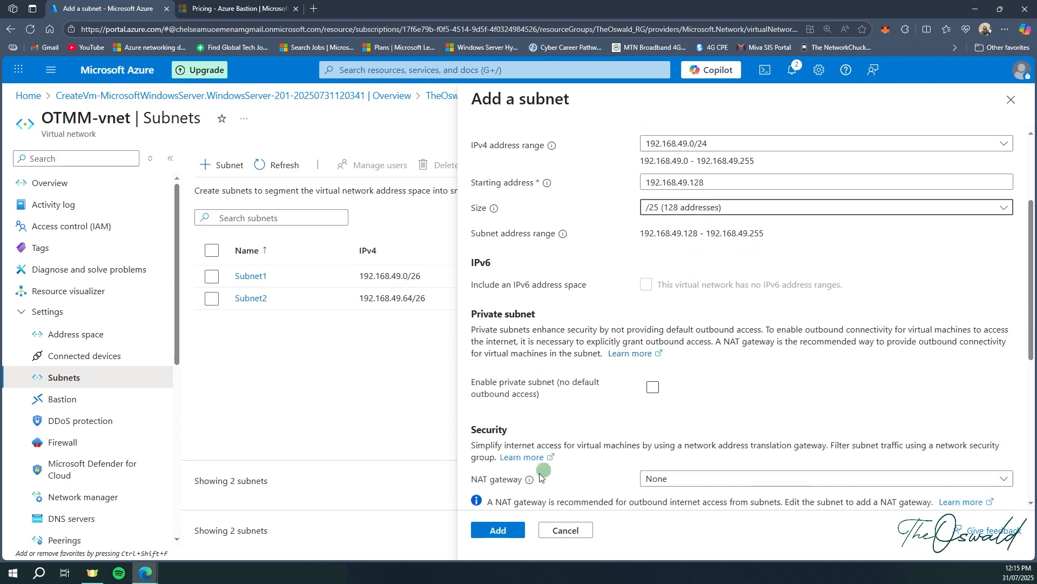
{"action": "left_click", "coordinate": [498, 529]}
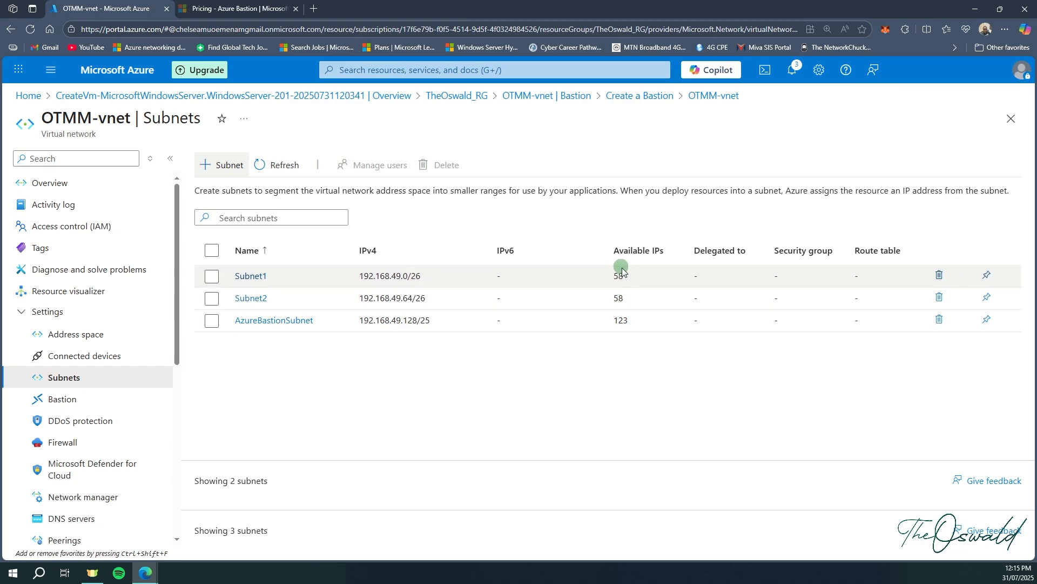
{"action": "left_click", "coordinate": [1011, 118]}
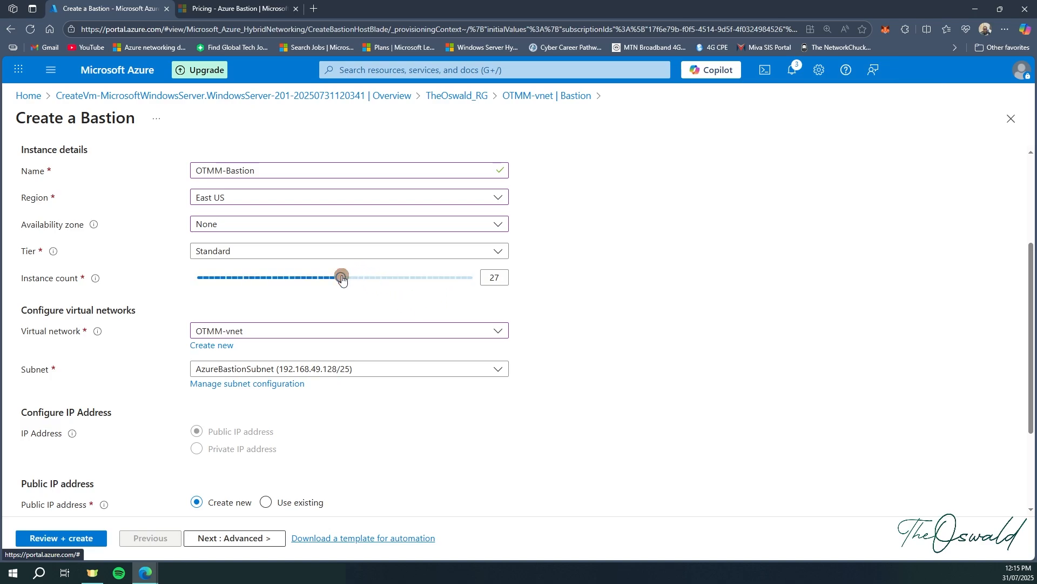
Step: Raise the Bastion host's instance count to 50 and view the available tiers
{"action": "left_click_drag", "start_coordinate": [341, 278], "coordinate": [463, 293]}
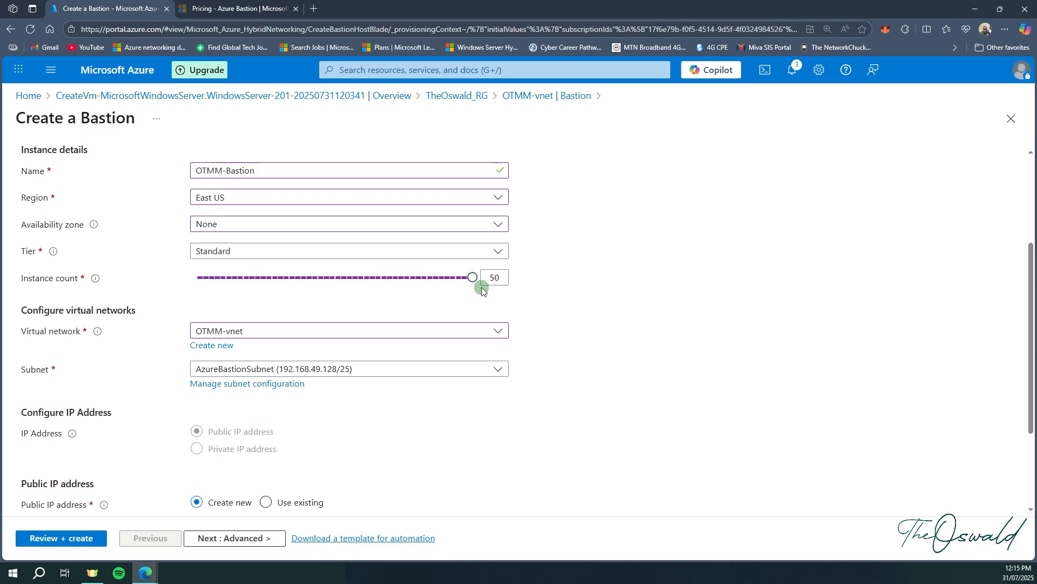
{"action": "scroll", "coordinate": [393, 297], "scroll_direction": "up", "scroll_amount": 1}
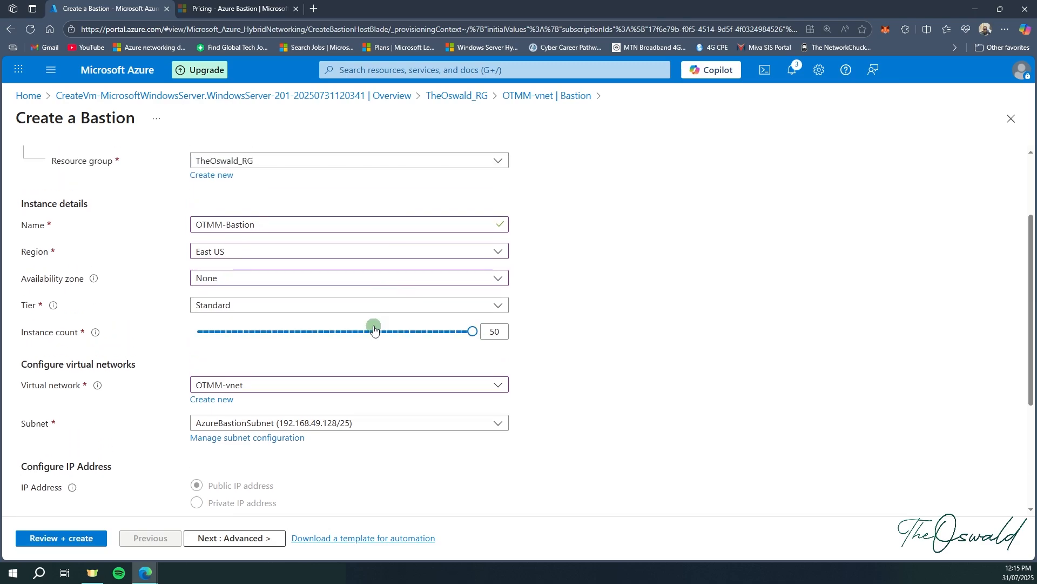
{"action": "left_click", "coordinate": [308, 302]}
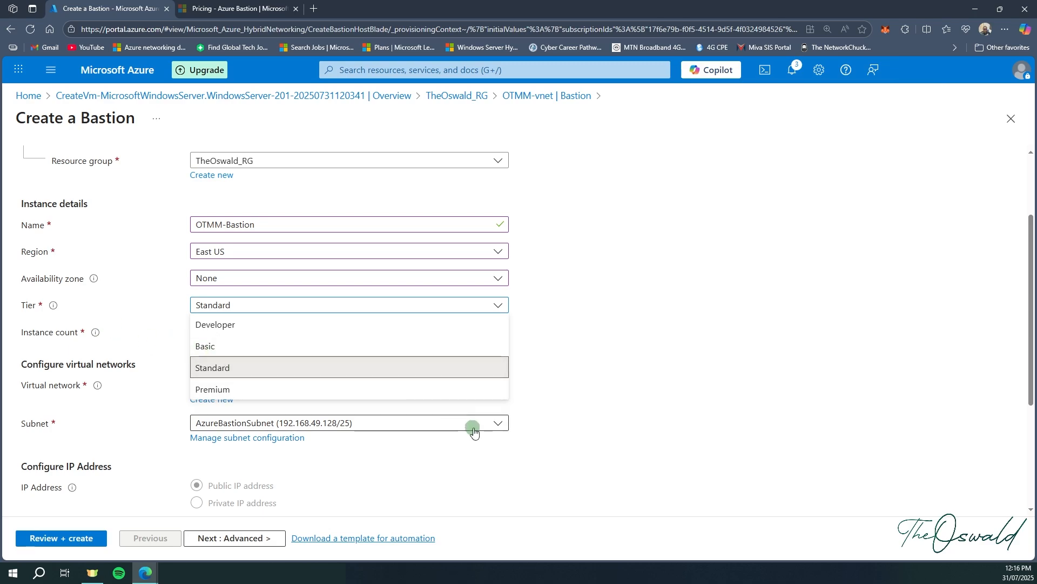
{"action": "left_click", "coordinate": [503, 442]}
Step: Change the Bastion host from the Standard tier to the Premium tier
{"action": "scroll", "coordinate": [429, 422], "scroll_direction": "down", "scroll_amount": 2}
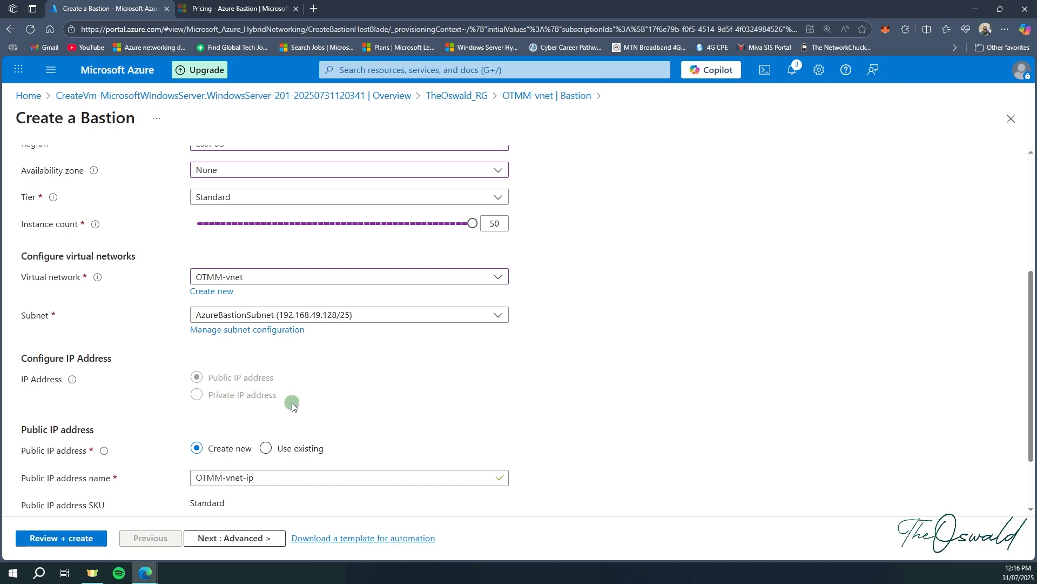
{"action": "scroll", "coordinate": [293, 395], "scroll_direction": "up", "scroll_amount": 1}
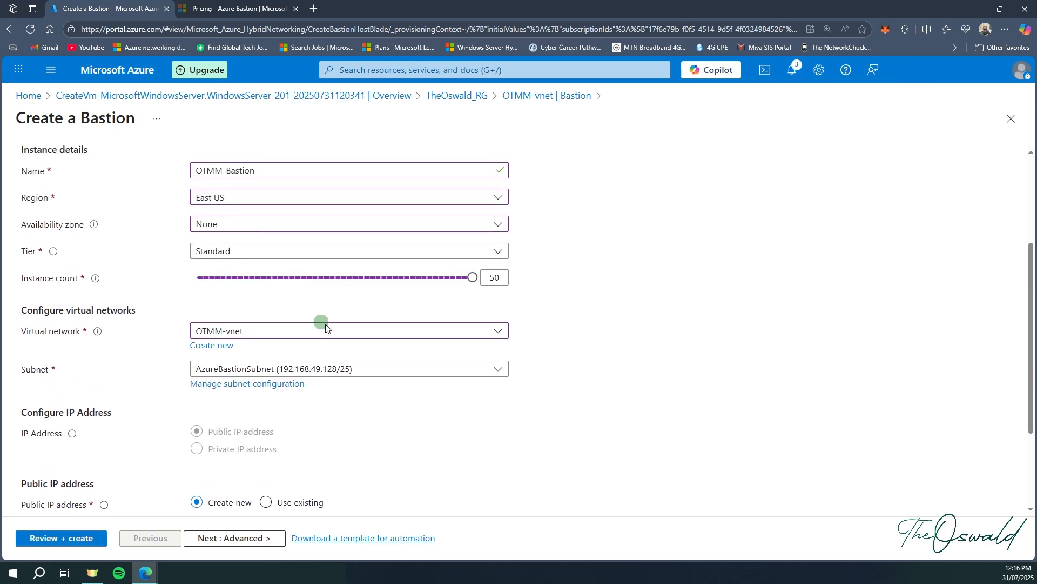
{"action": "left_click", "coordinate": [426, 256]}
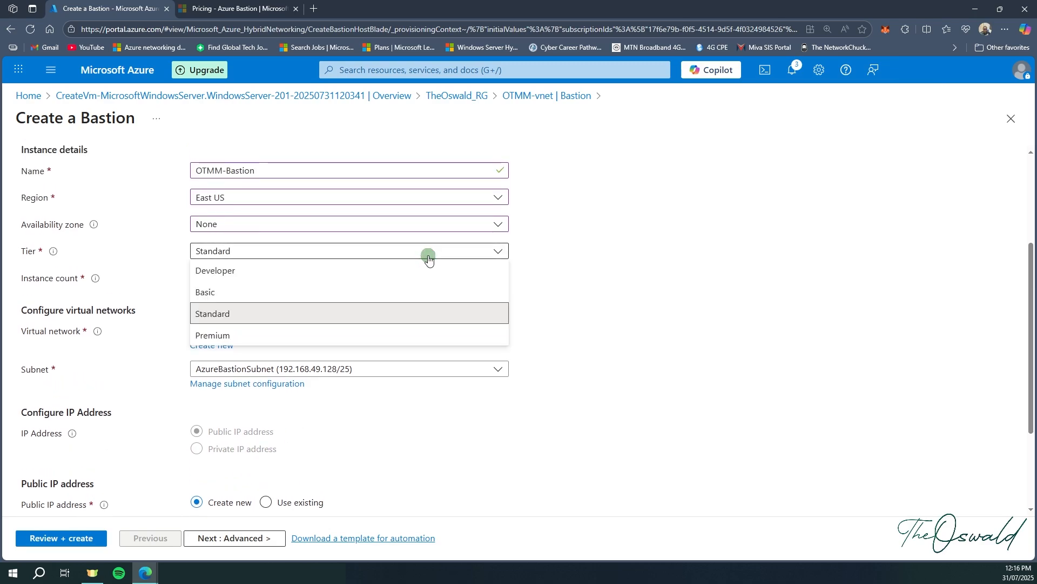
{"action": "left_click", "coordinate": [313, 334]}
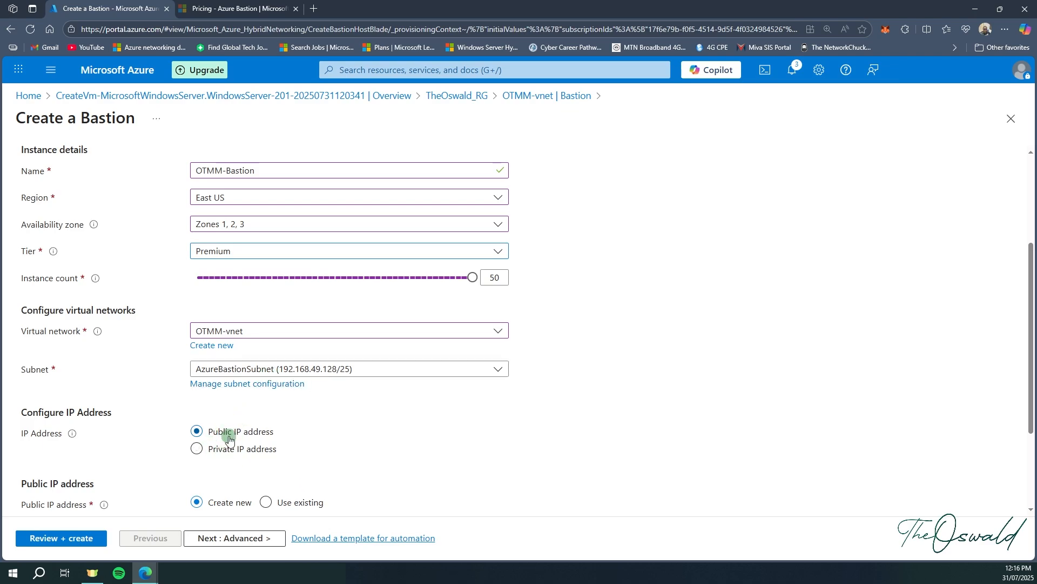
Step: Try the Developer tier for the Bastion host, and replace it with the Standard tier
{"action": "left_click", "coordinate": [260, 249]}
{"action": "left_click", "coordinate": [250, 267]}
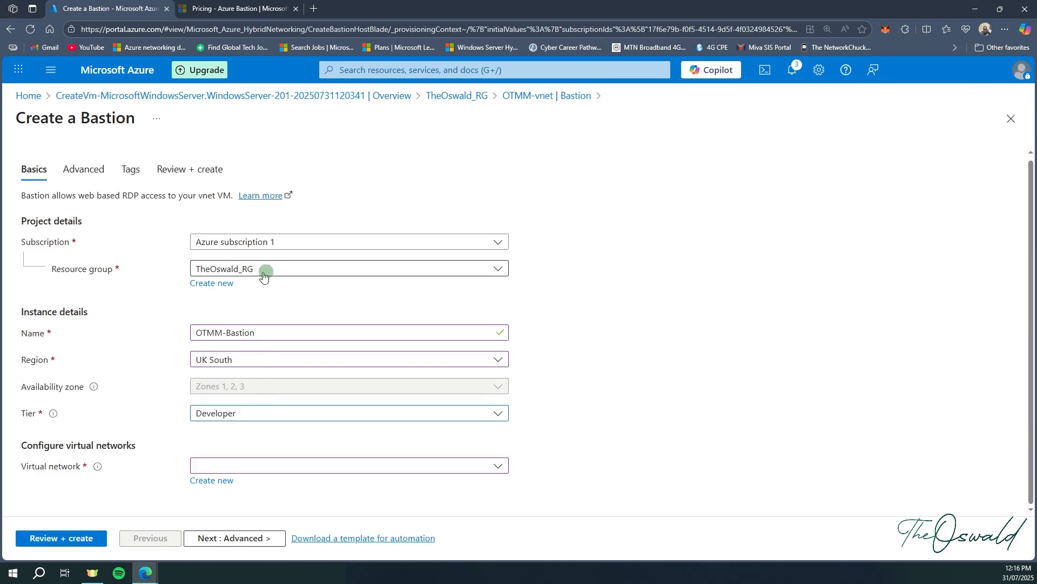
{"action": "left_click", "coordinate": [251, 411]}
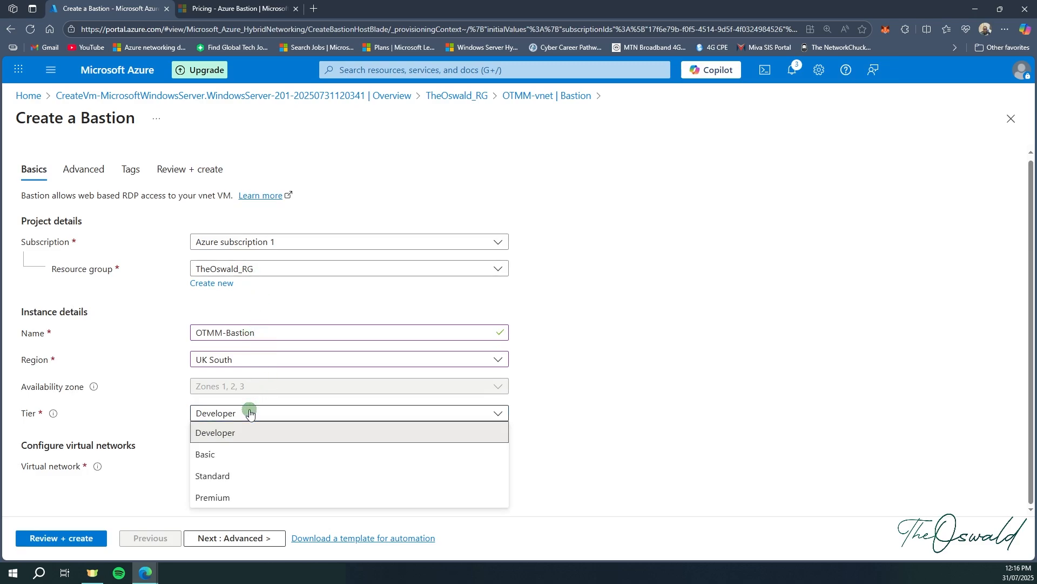
{"action": "left_click", "coordinate": [215, 469]}
{"action": "scroll", "coordinate": [232, 372], "scroll_direction": "down", "scroll_amount": 4}
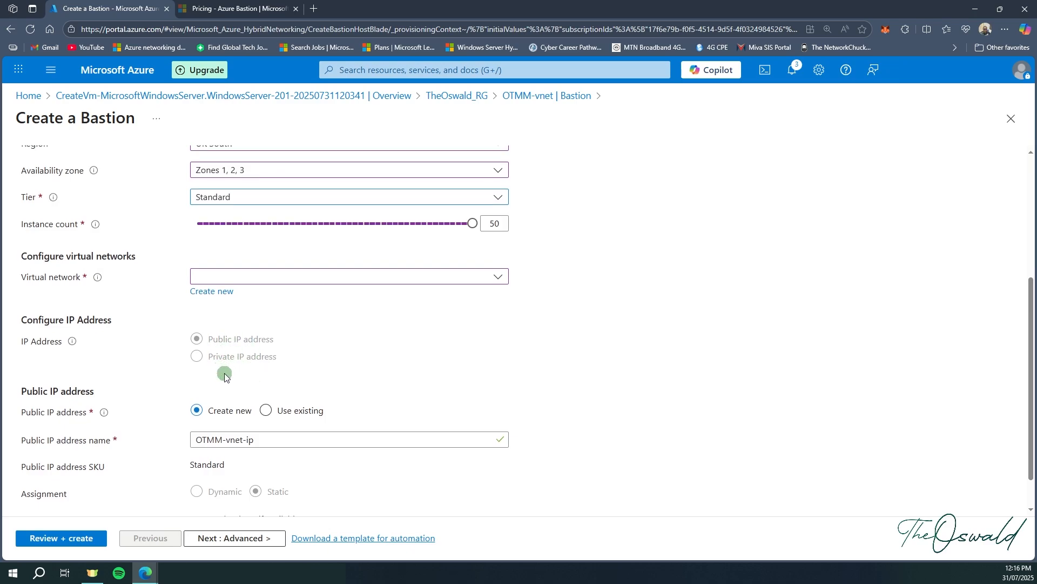
{"action": "scroll", "coordinate": [218, 400], "scroll_direction": "down", "scroll_amount": 1}
{"action": "scroll", "coordinate": [217, 400], "scroll_direction": "down", "scroll_amount": 1}
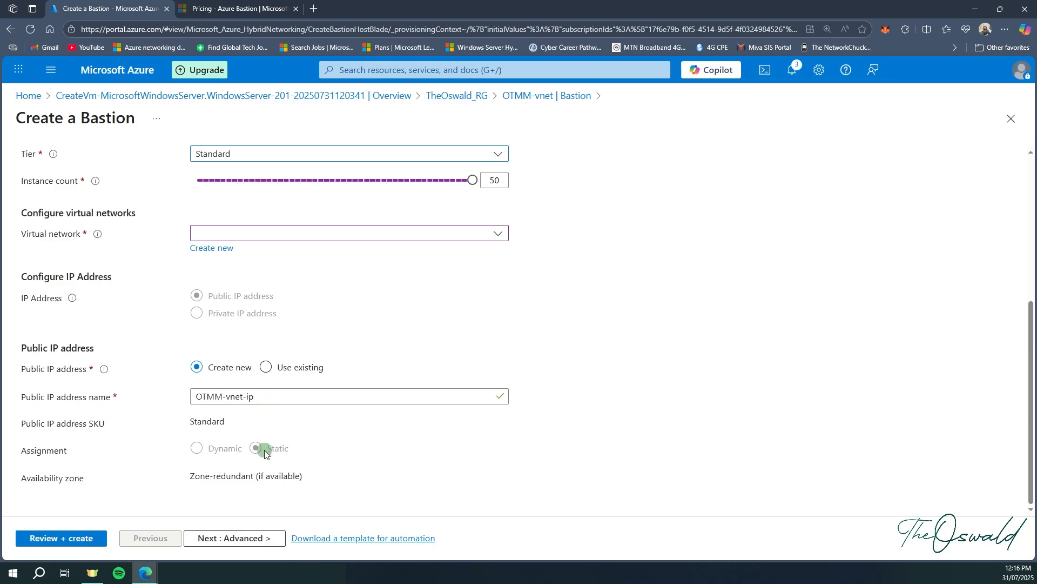
Step: Lower the Bastion host's instance count to 2 and check which virtual networks are available in the UK South region
{"action": "scroll", "coordinate": [243, 382], "scroll_direction": "up", "scroll_amount": 5}
{"action": "scroll", "coordinate": [248, 382], "scroll_direction": "down", "scroll_amount": 5}
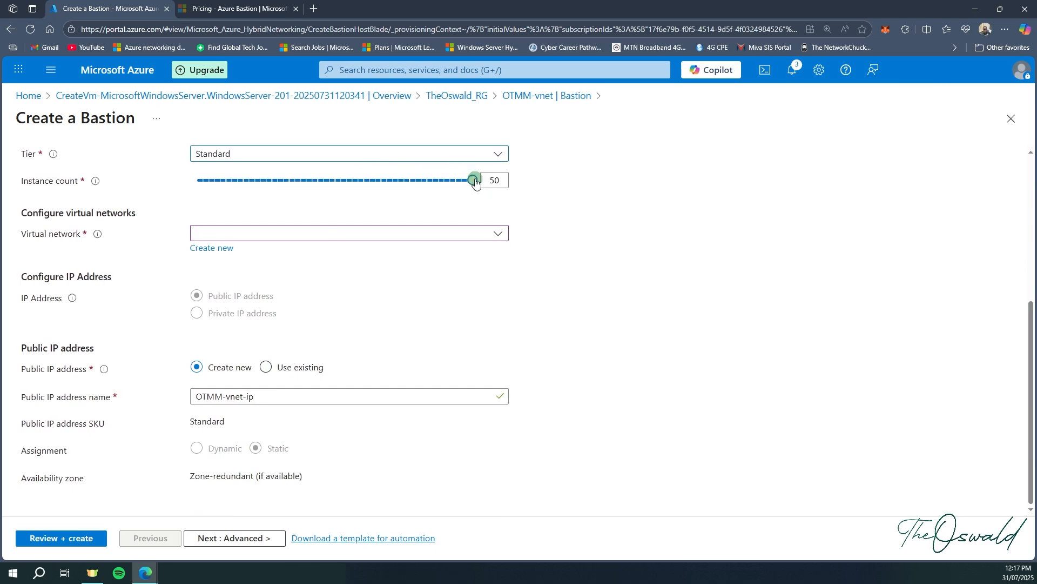
{"action": "left_click_drag", "start_coordinate": [475, 181], "coordinate": [189, 181]}
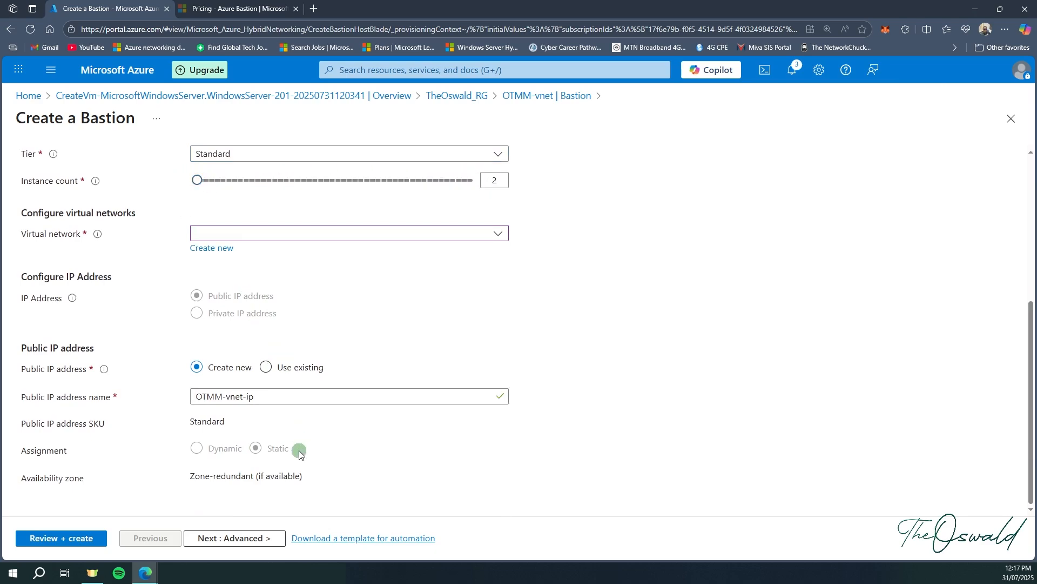
{"action": "left_click", "coordinate": [294, 232]}
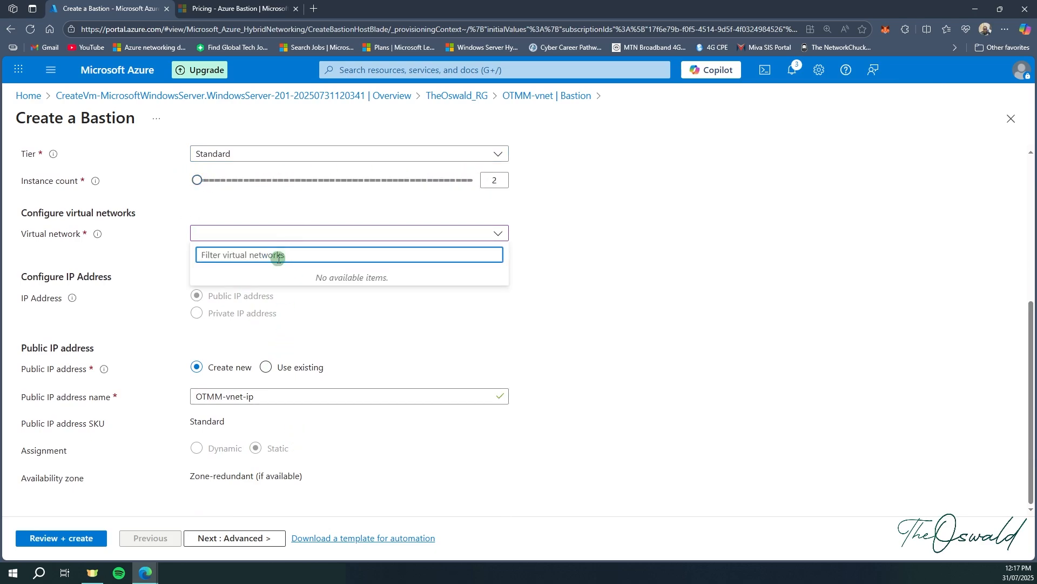
{"action": "left_click", "coordinate": [540, 297]}
{"action": "scroll", "coordinate": [310, 259], "scroll_direction": "up", "scroll_amount": 5}
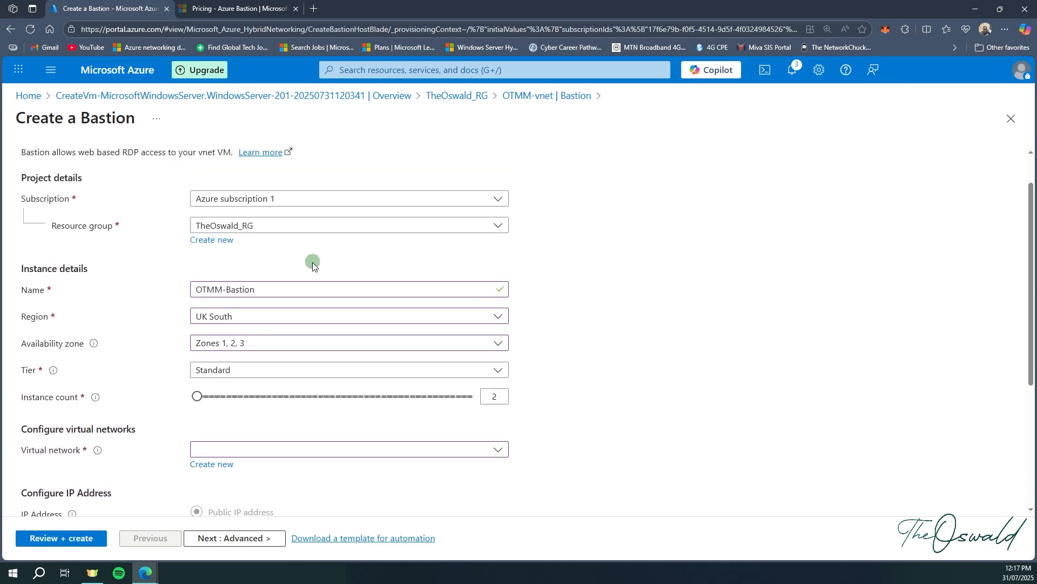
Step: Set the Bastion host's region to East US and view its availability zone options
{"action": "left_click", "coordinate": [276, 313]}
{"action": "scroll", "coordinate": [233, 409], "scroll_direction": "up", "scroll_amount": 2}
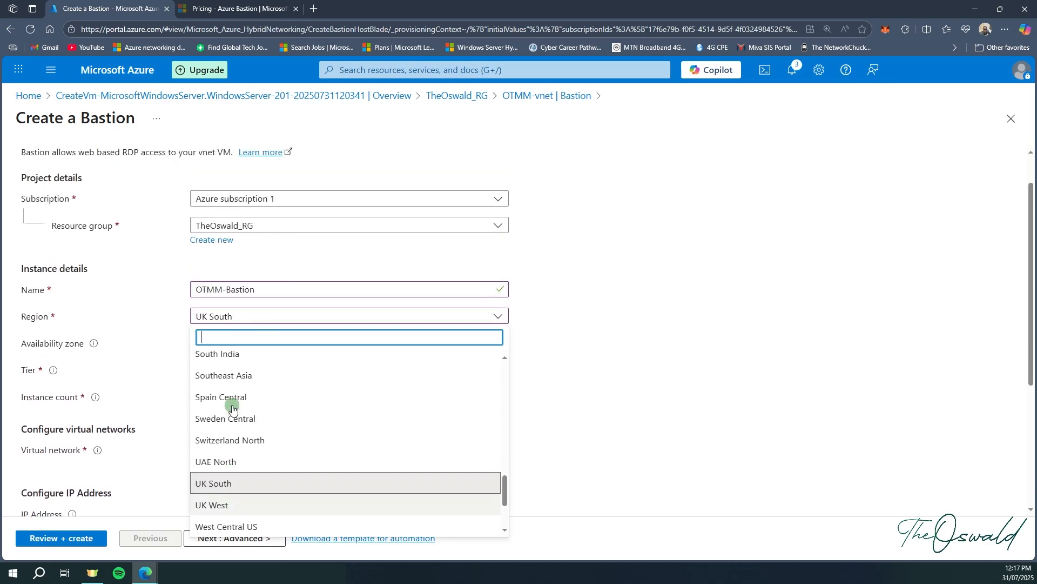
{"action": "scroll", "coordinate": [232, 409], "scroll_direction": "up", "scroll_amount": 9}
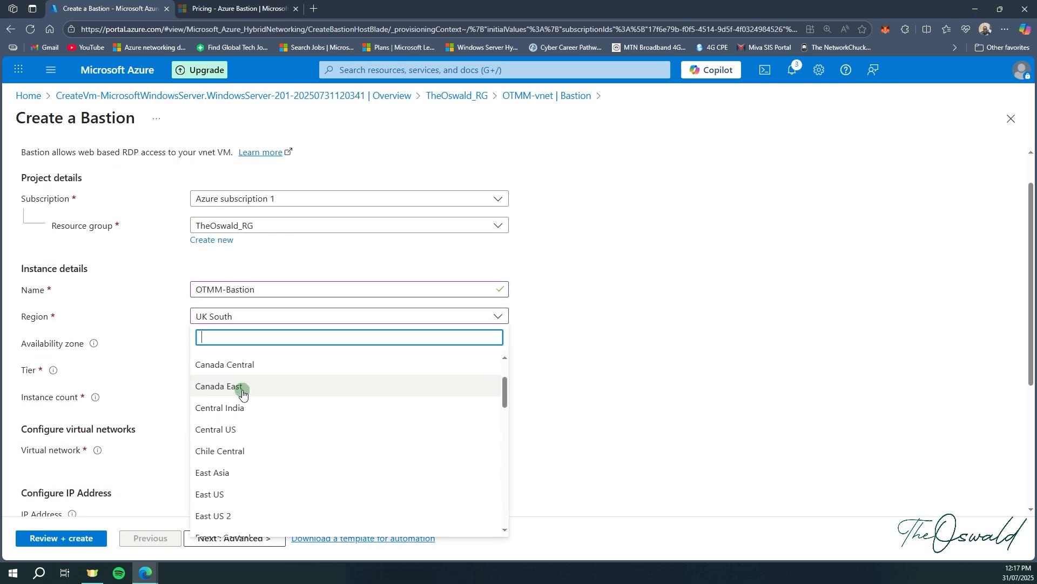
{"action": "scroll", "coordinate": [243, 393], "scroll_direction": "up", "scroll_amount": 2}
{"action": "scroll", "coordinate": [242, 397], "scroll_direction": "down", "scroll_amount": 2}
{"action": "left_click", "coordinate": [228, 470]}
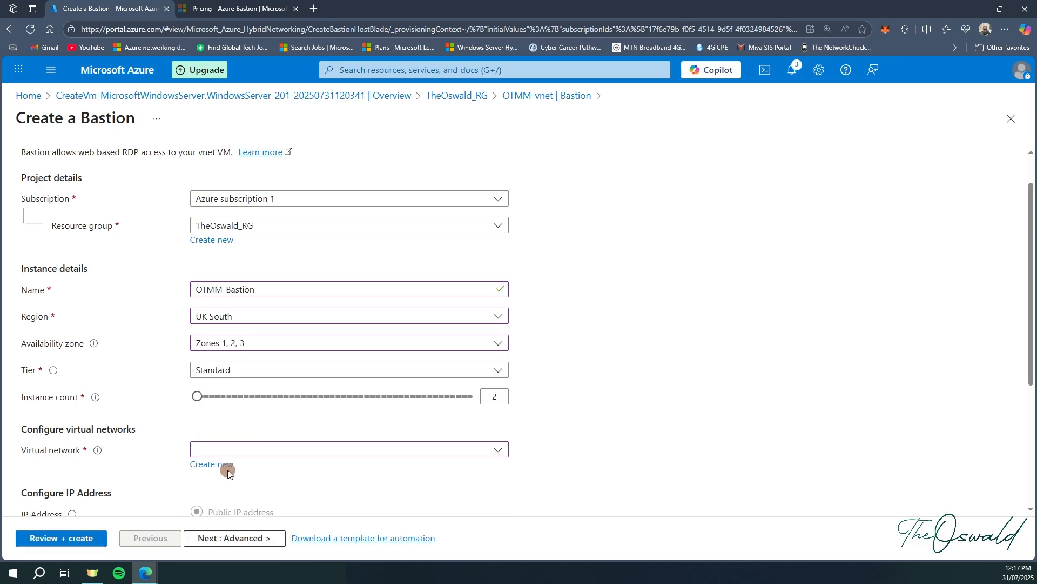
{"action": "left_click", "coordinate": [274, 340]}
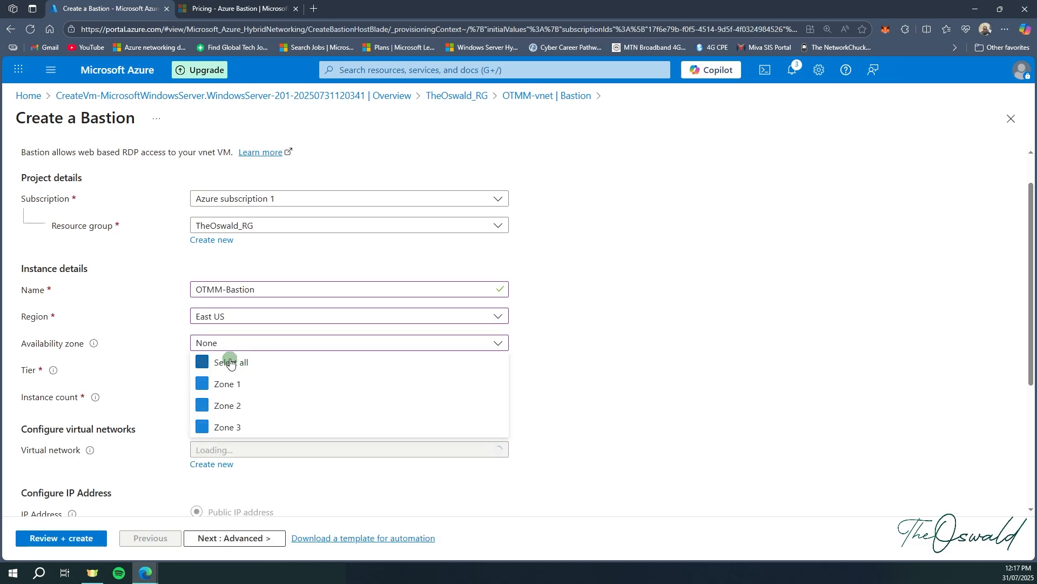
{"action": "left_click", "coordinate": [168, 417]}
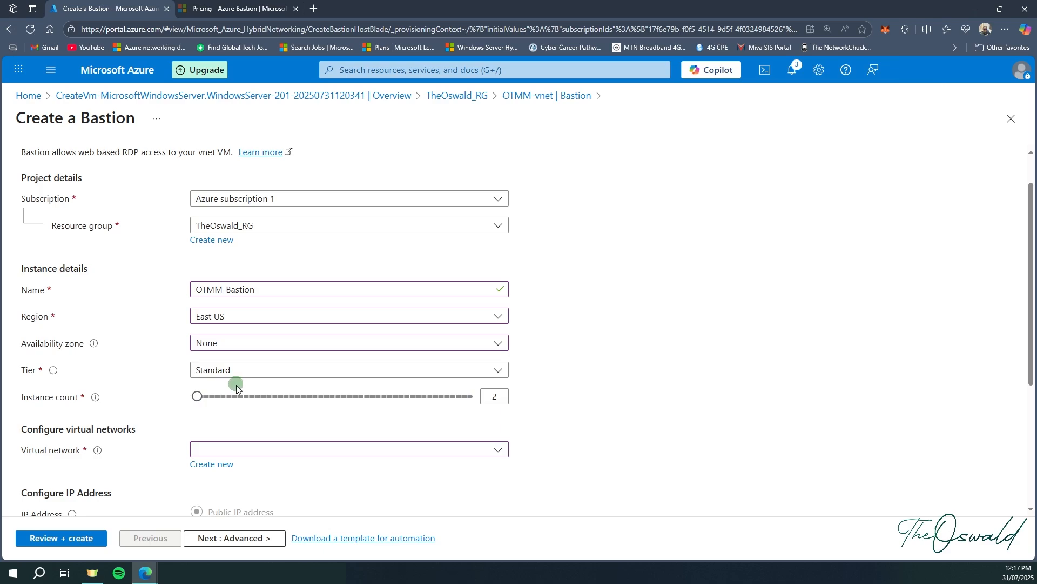
Step: Select OTMM-vnet as the Bastion host's virtual network and check the subnet and public IP settings
{"action": "scroll", "coordinate": [259, 421], "scroll_direction": "down", "scroll_amount": 1}
{"action": "left_click", "coordinate": [274, 394]}
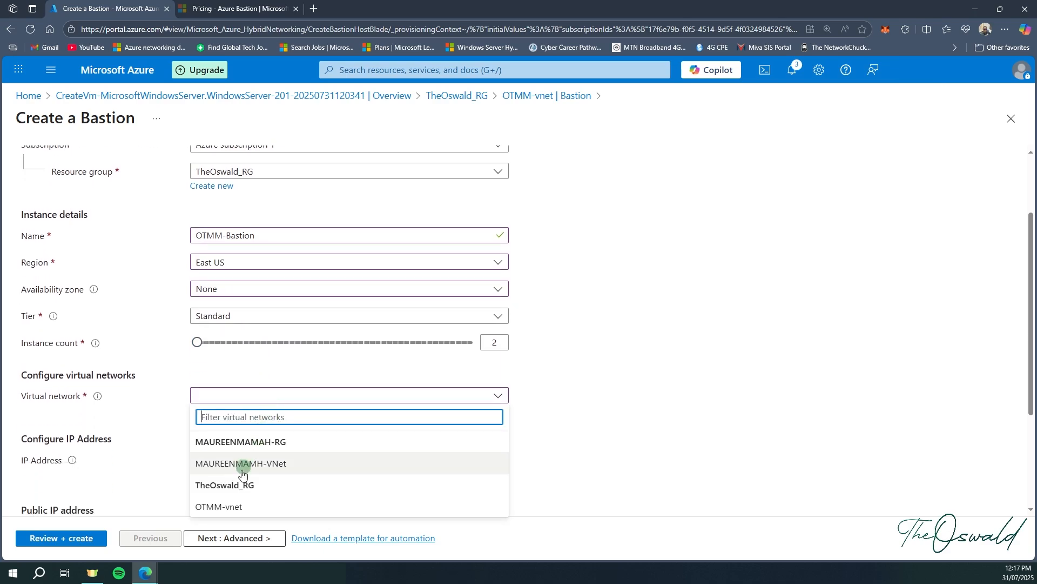
{"action": "left_click", "coordinate": [219, 506]}
{"action": "scroll", "coordinate": [243, 470], "scroll_direction": "down", "scroll_amount": 2}
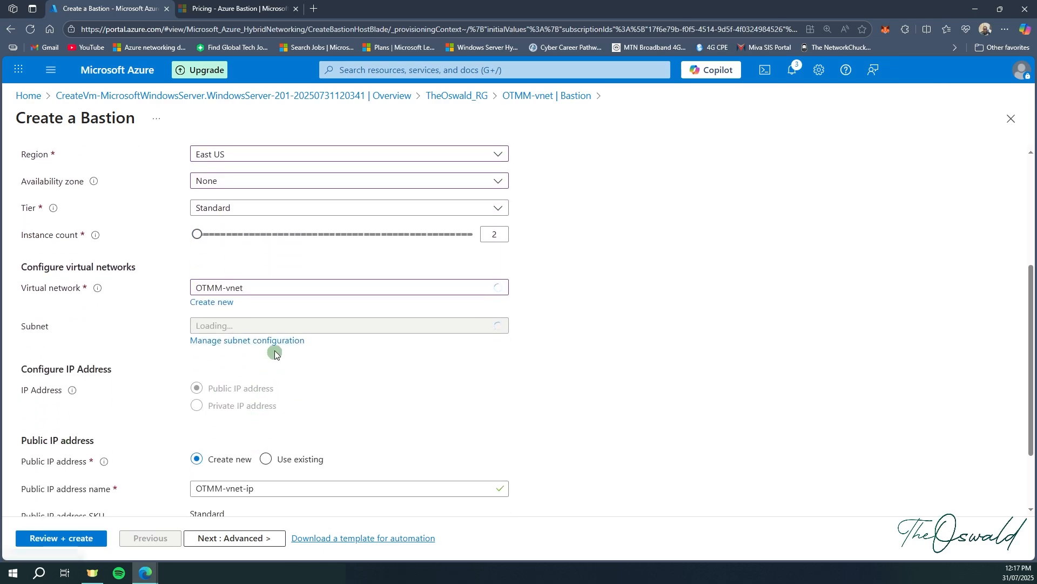
{"action": "scroll", "coordinate": [318, 335], "scroll_direction": "down", "scroll_amount": 2}
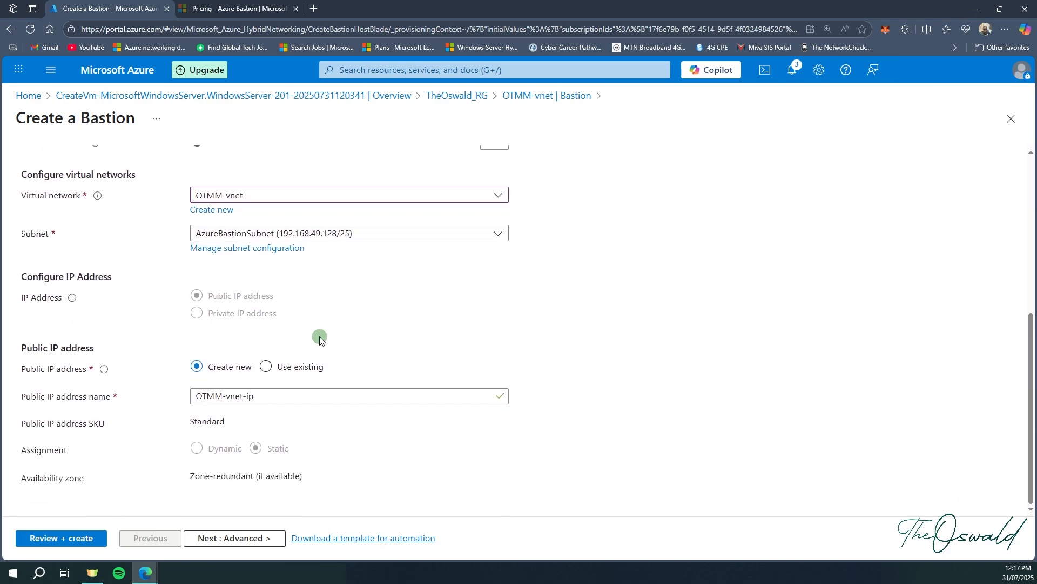
{"action": "scroll", "coordinate": [322, 336], "scroll_direction": "up", "scroll_amount": 4}
{"action": "scroll", "coordinate": [322, 335], "scroll_direction": "down", "scroll_amount": 4}
Step: Enable copy and paste, IP-based connection and Shareable Link among the Bastion host's advanced features
{"action": "left_click", "coordinate": [228, 538]}
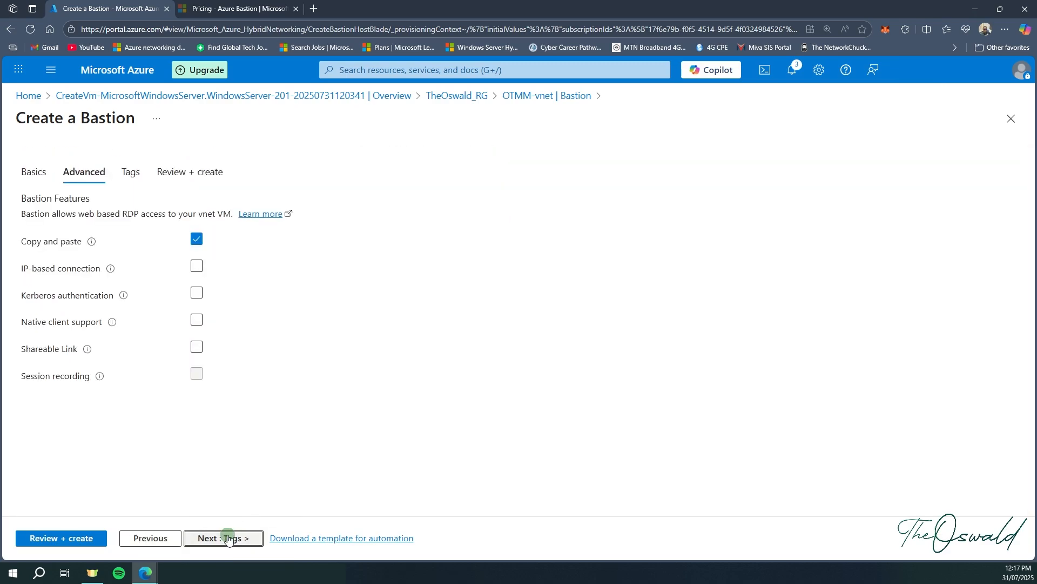
{"action": "left_click", "coordinate": [192, 321]}
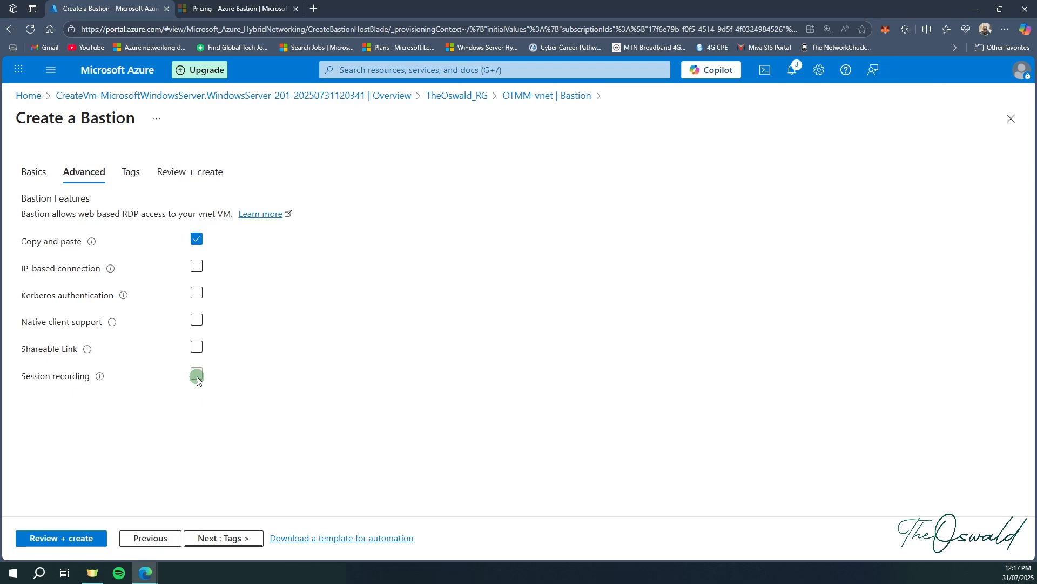
{"action": "left_click", "coordinate": [198, 349]}
{"action": "left_click", "coordinate": [196, 350]}
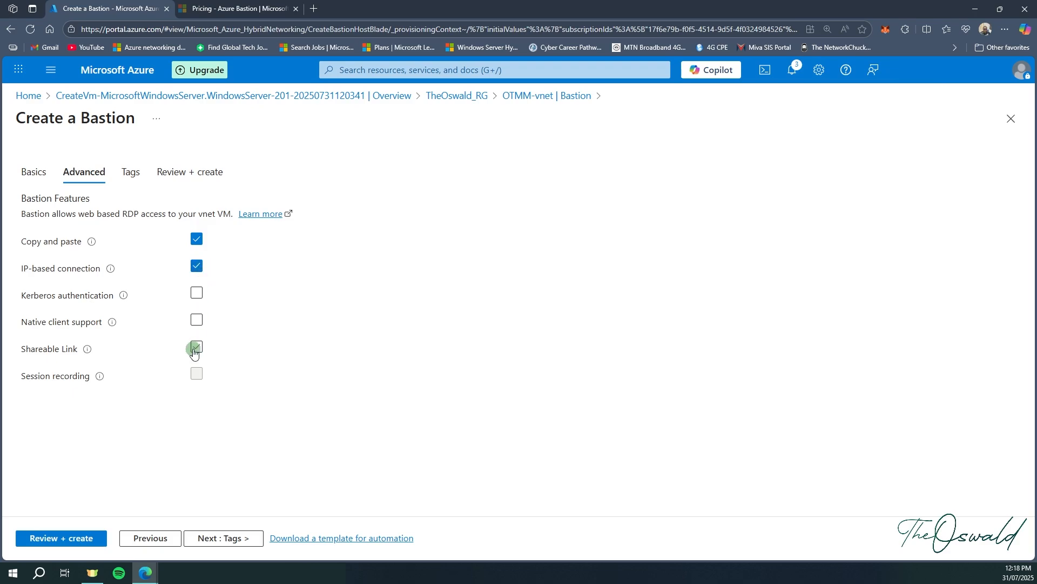
{"action": "left_click", "coordinate": [200, 240]}
{"action": "left_click", "coordinate": [199, 242]}
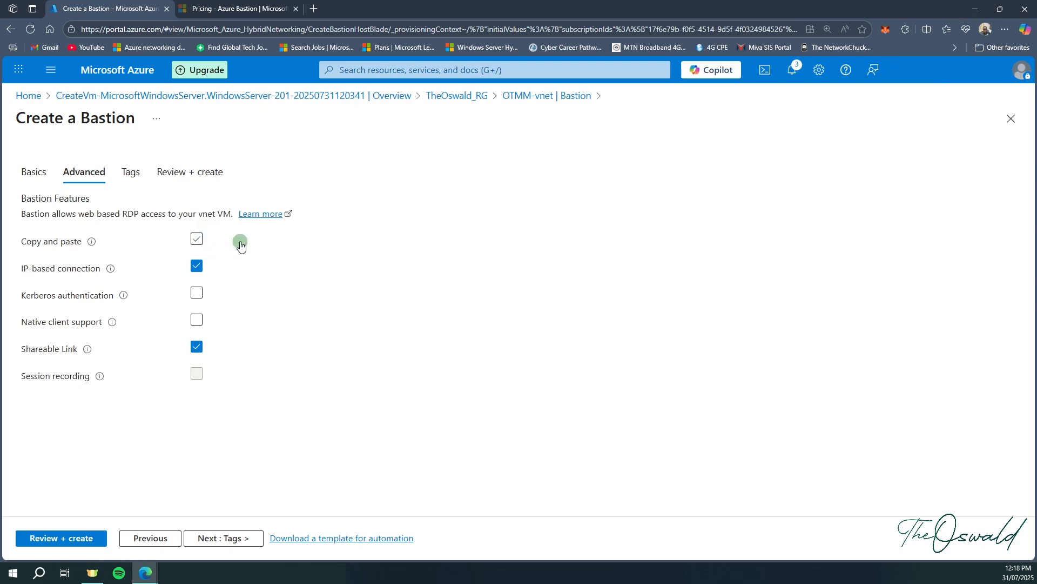
{"action": "left_click", "coordinate": [198, 241]}
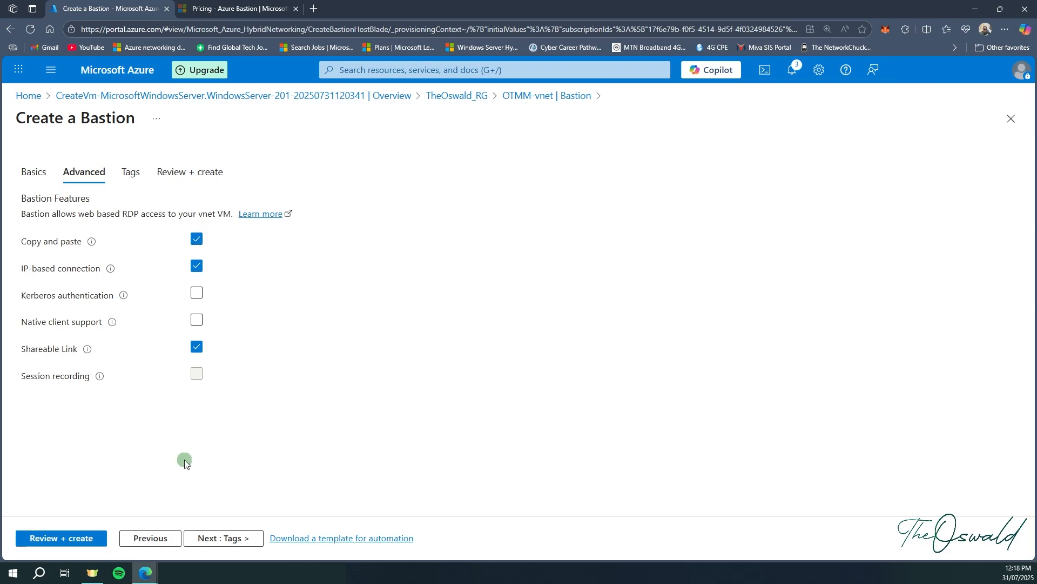
Step: Add an Owner tag to the Bastion host's resources, choosing the existing owner value that matches the resource group's prefix
{"action": "left_click", "coordinate": [132, 171]}
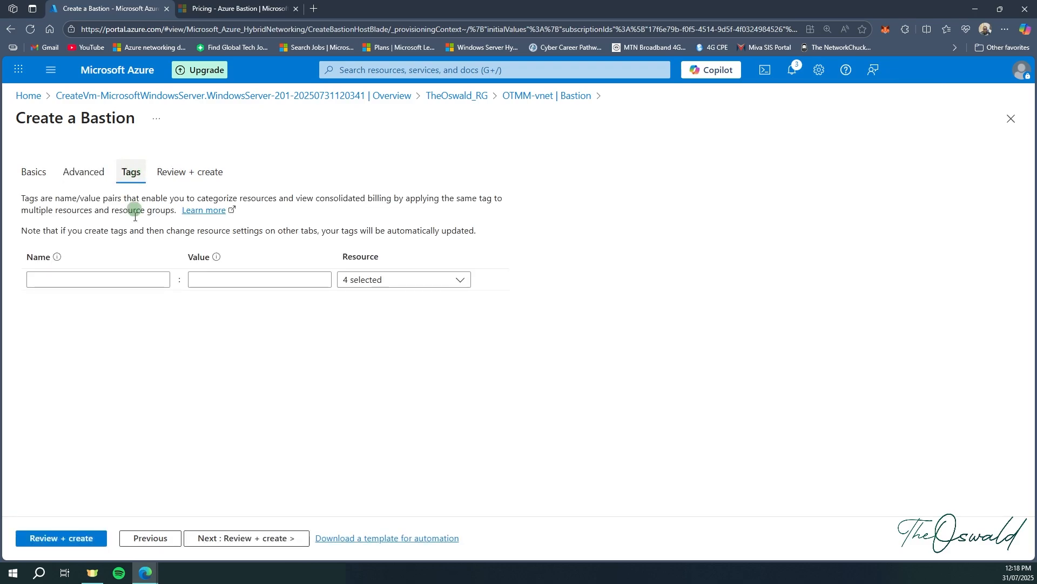
{"action": "left_click", "coordinate": [116, 276]}
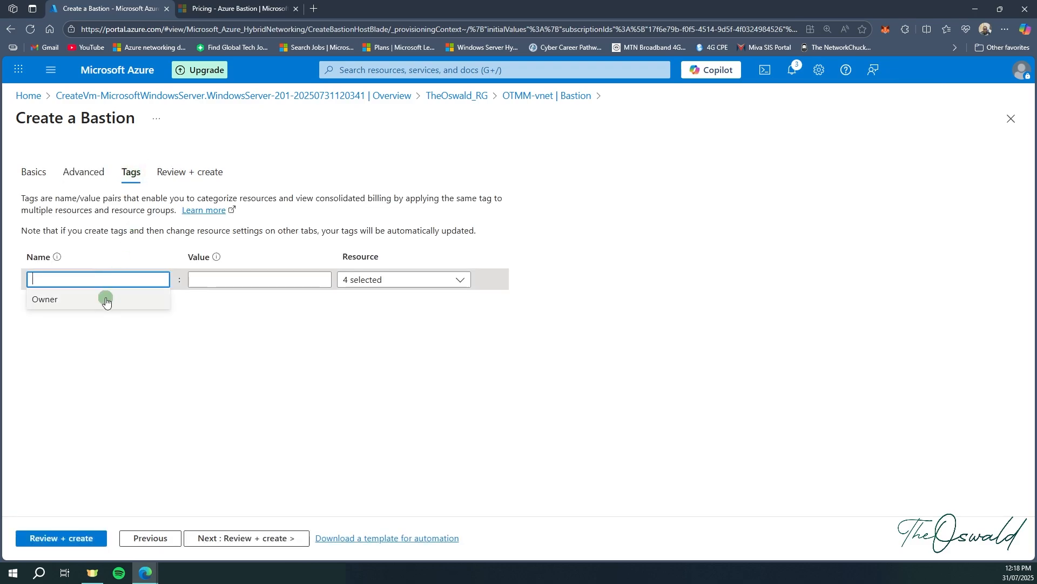
{"action": "left_click", "coordinate": [105, 296]}
{"action": "left_click", "coordinate": [217, 278]}
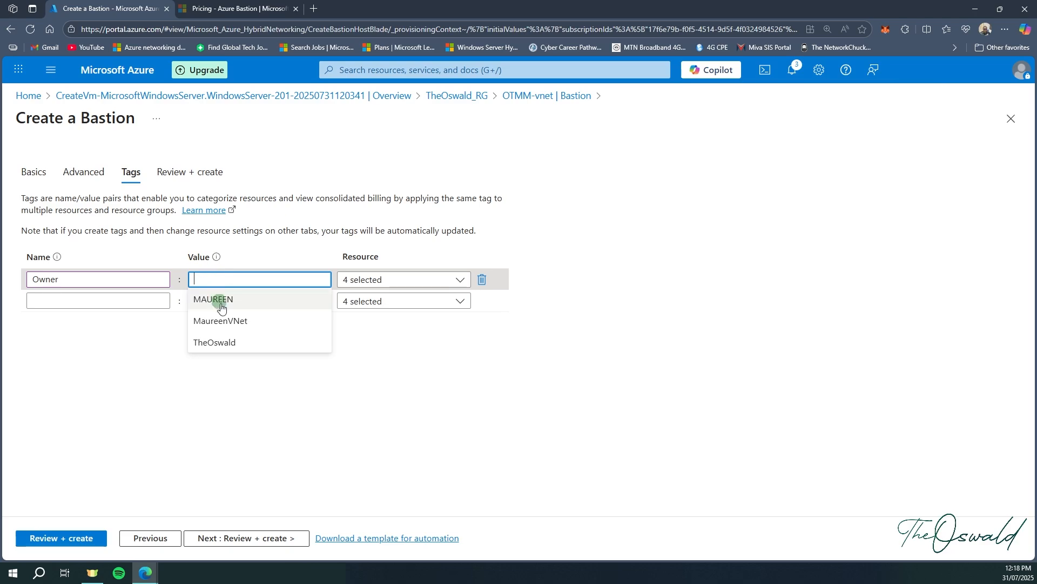
{"action": "left_click", "coordinate": [226, 346]}
Step: Create the OTMM-Bastion host and review the operation details of its deployment
{"action": "left_click", "coordinate": [217, 538]}
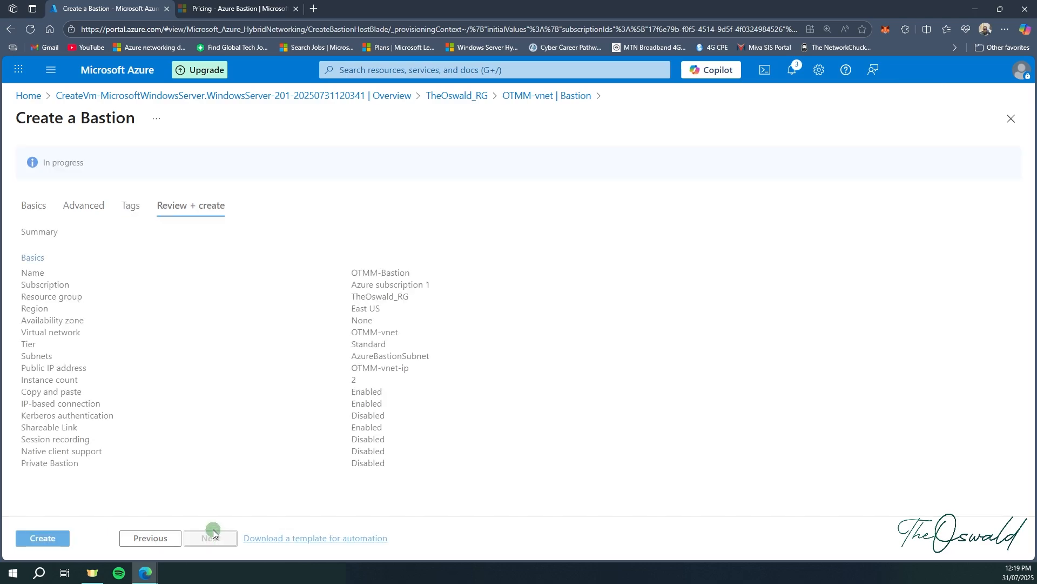
{"action": "left_click", "coordinate": [44, 534]}
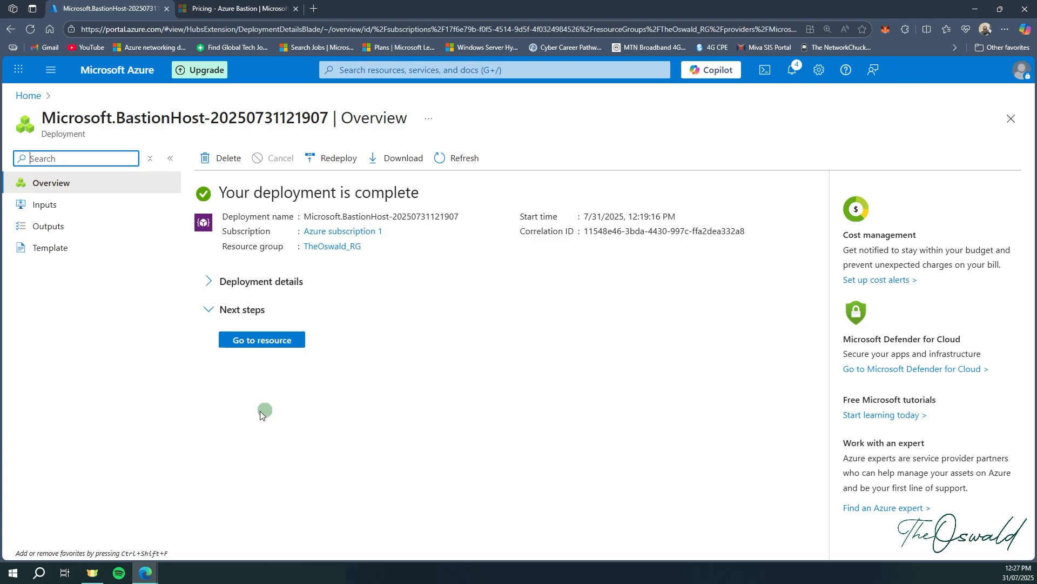
{"action": "left_click", "coordinate": [210, 282]}
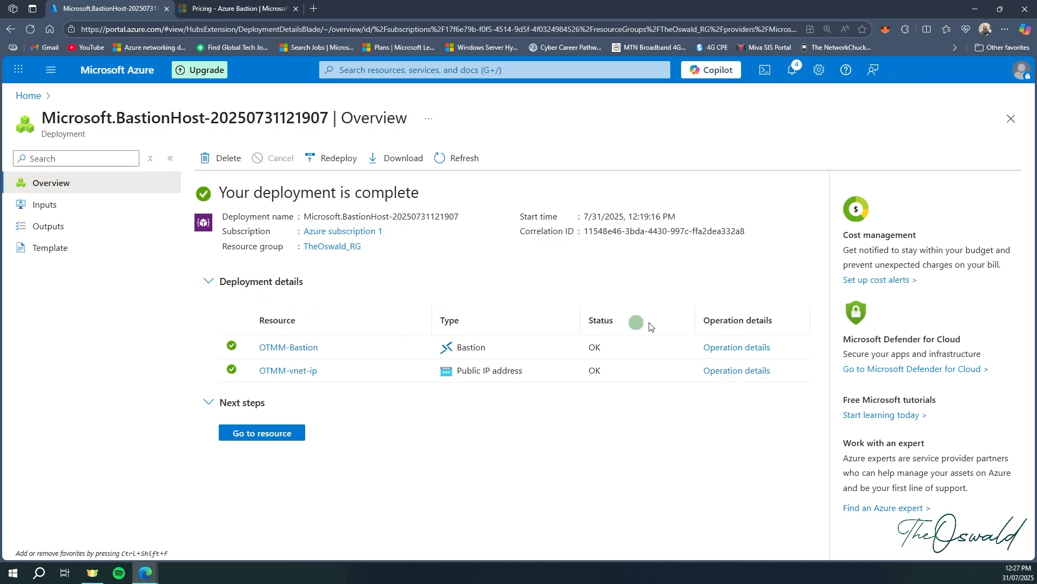
{"action": "left_click", "coordinate": [725, 349]}
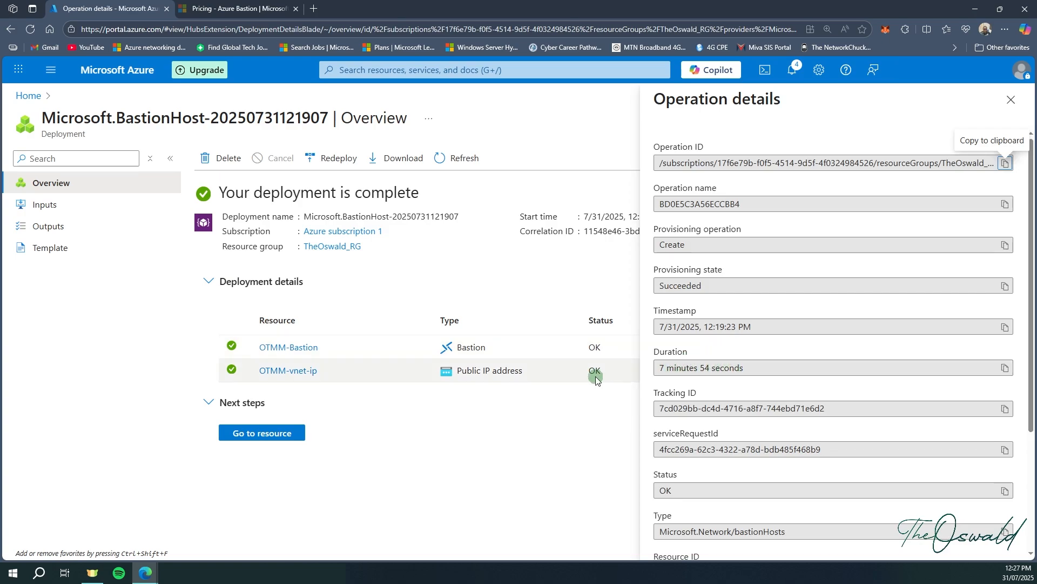
{"action": "left_click", "coordinate": [1011, 101]}
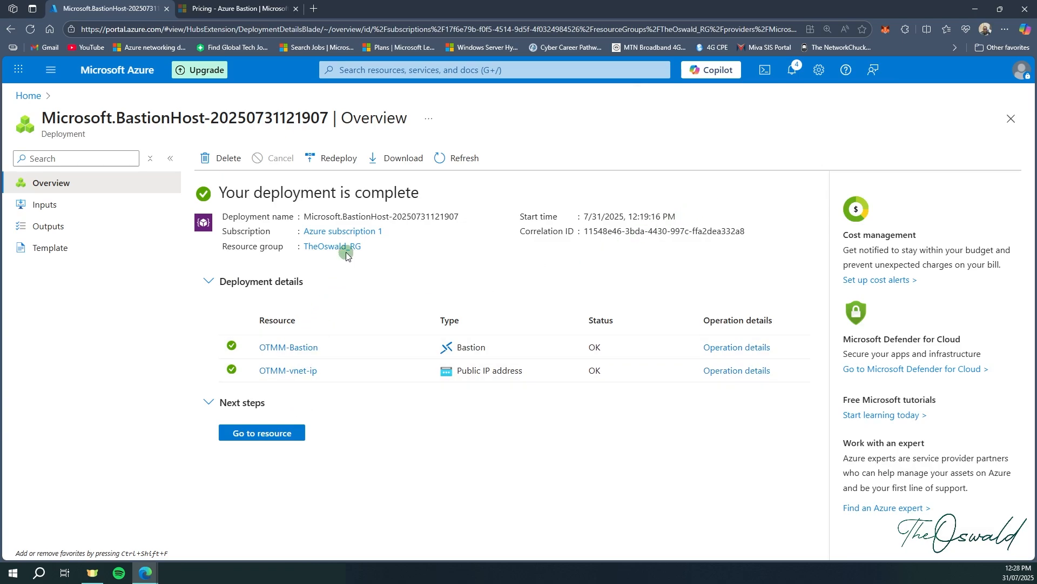
Step: Open the deployed OTMM-Bastion resource and its configuration settings
{"action": "left_click", "coordinate": [276, 434]}
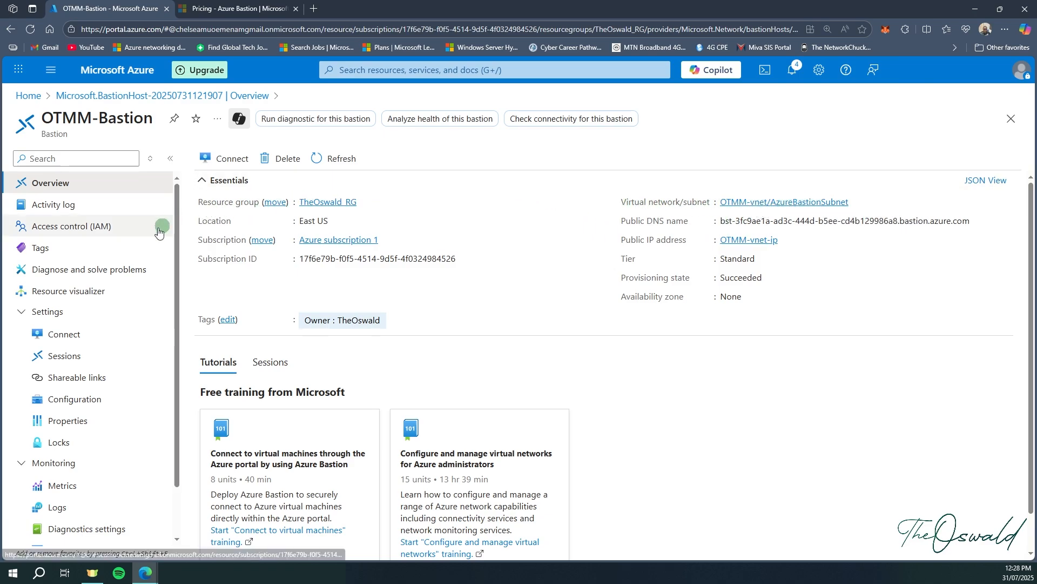
{"action": "scroll", "coordinate": [118, 254], "scroll_direction": "down", "scroll_amount": 1}
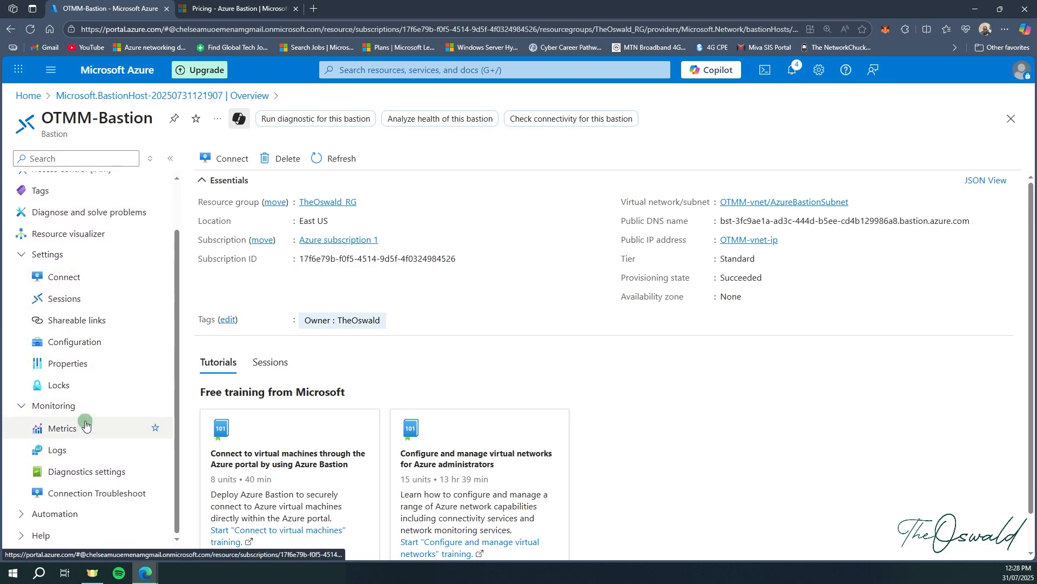
{"action": "left_click", "coordinate": [86, 353]}
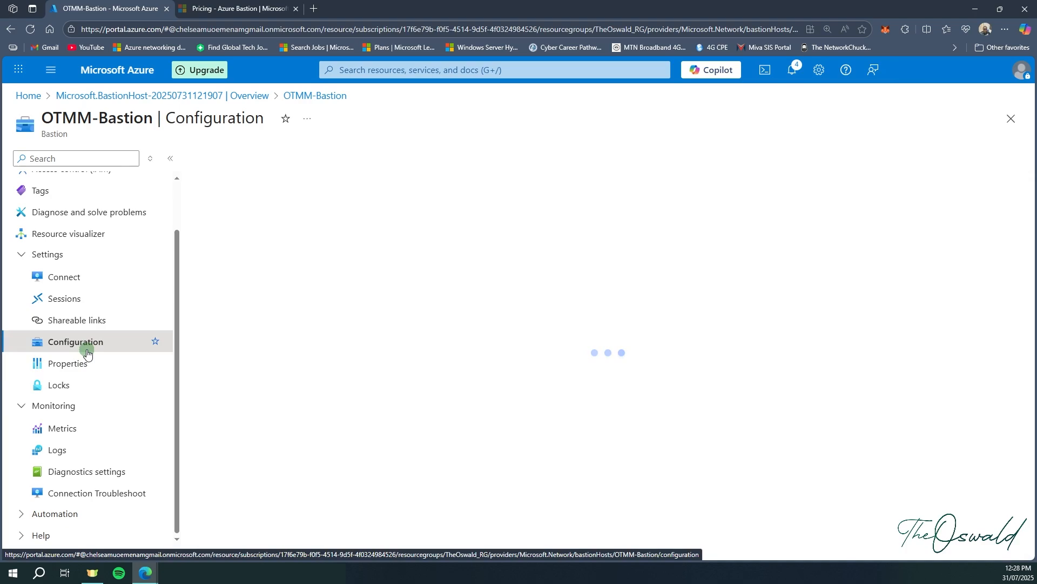
Step: Try enabling Kerberos authentication and Native client support for the Bastion host, and clear both options again
{"action": "scroll", "coordinate": [351, 362], "scroll_direction": "down", "scroll_amount": 1}
{"action": "left_click", "coordinate": [348, 368]}
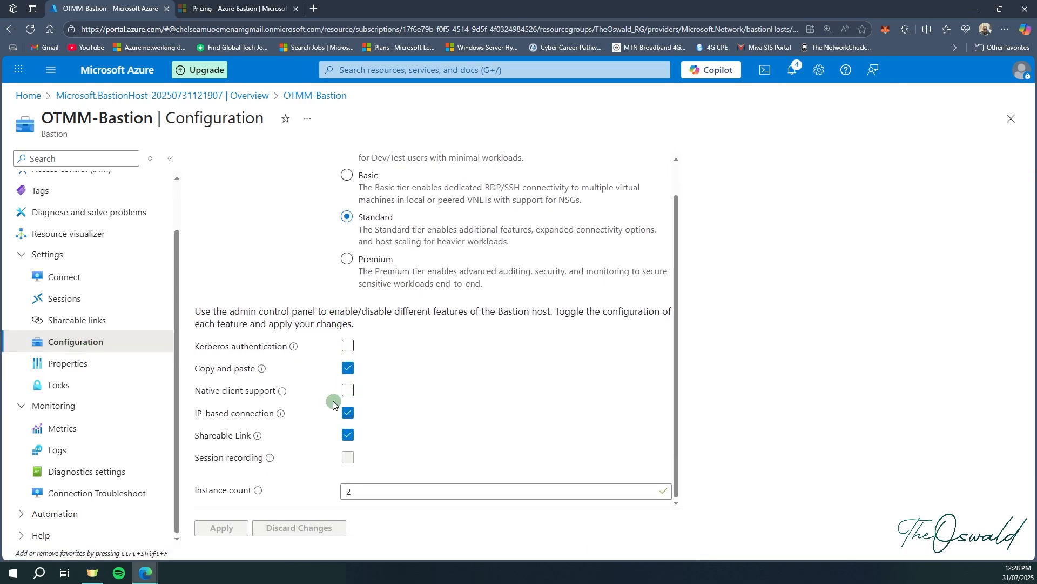
{"action": "scroll", "coordinate": [351, 400], "scroll_direction": "up", "scroll_amount": 1}
{"action": "left_click", "coordinate": [350, 382]}
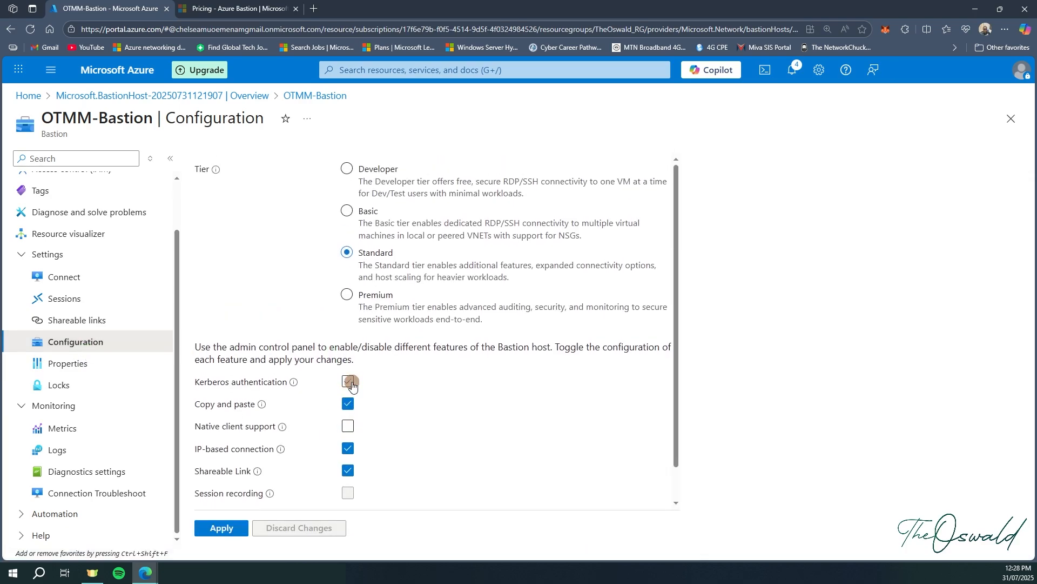
{"action": "scroll", "coordinate": [351, 389], "scroll_direction": "down", "scroll_amount": 1}
{"action": "left_click", "coordinate": [349, 393]}
{"action": "left_click", "coordinate": [348, 393]}
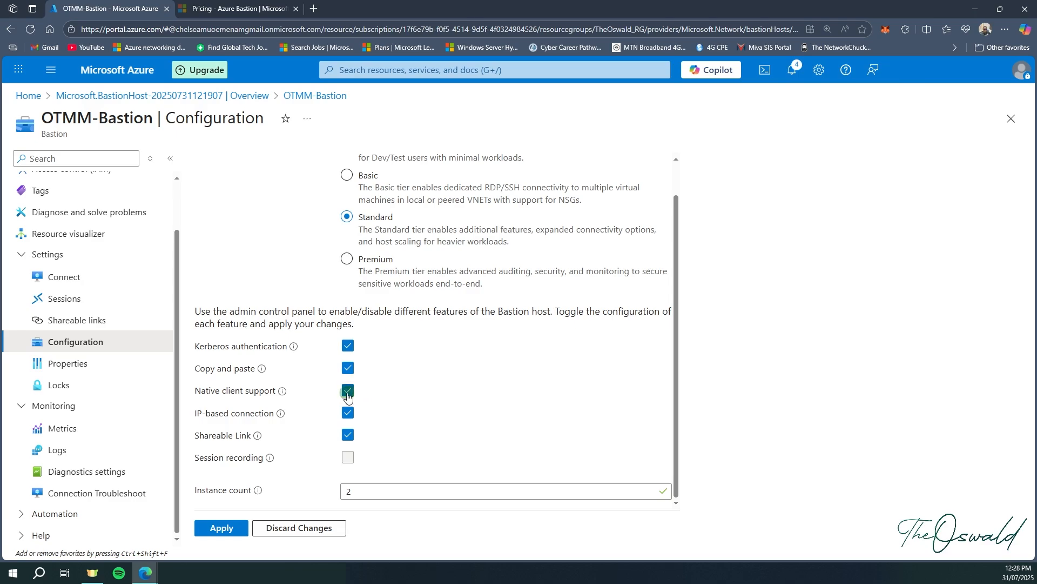
{"action": "left_click", "coordinate": [348, 345]}
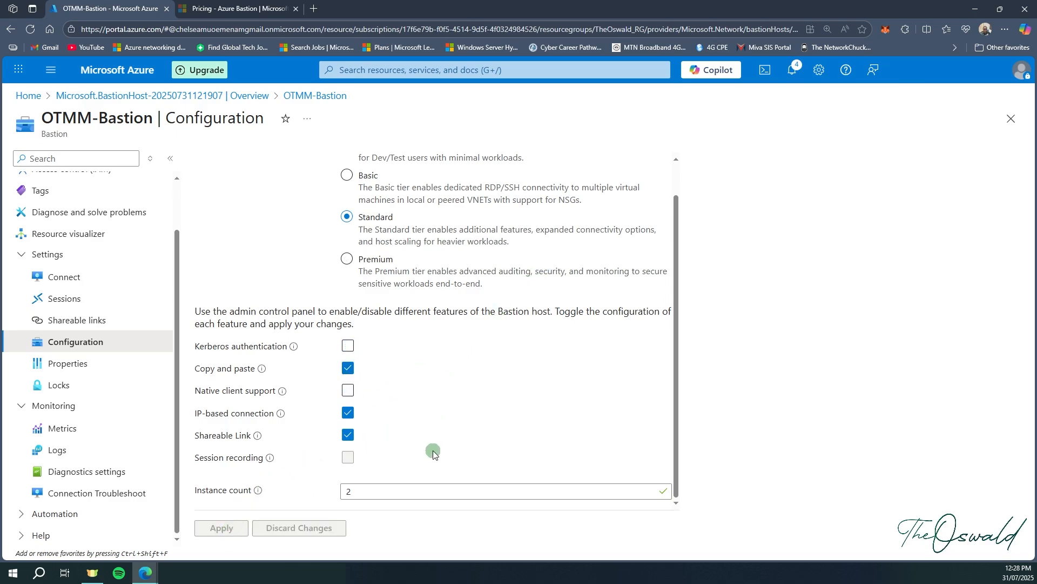
Step: Try switching the Bastion host's tier to Basic and to Premium, and discard the changes
{"action": "scroll", "coordinate": [433, 449], "scroll_direction": "up", "scroll_amount": 1}
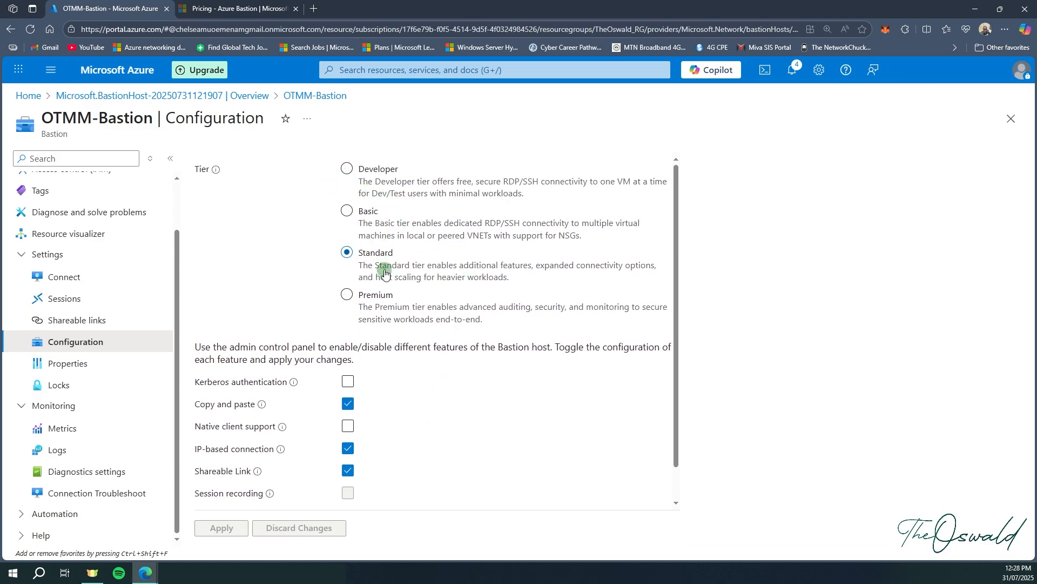
{"action": "left_click", "coordinate": [349, 212]}
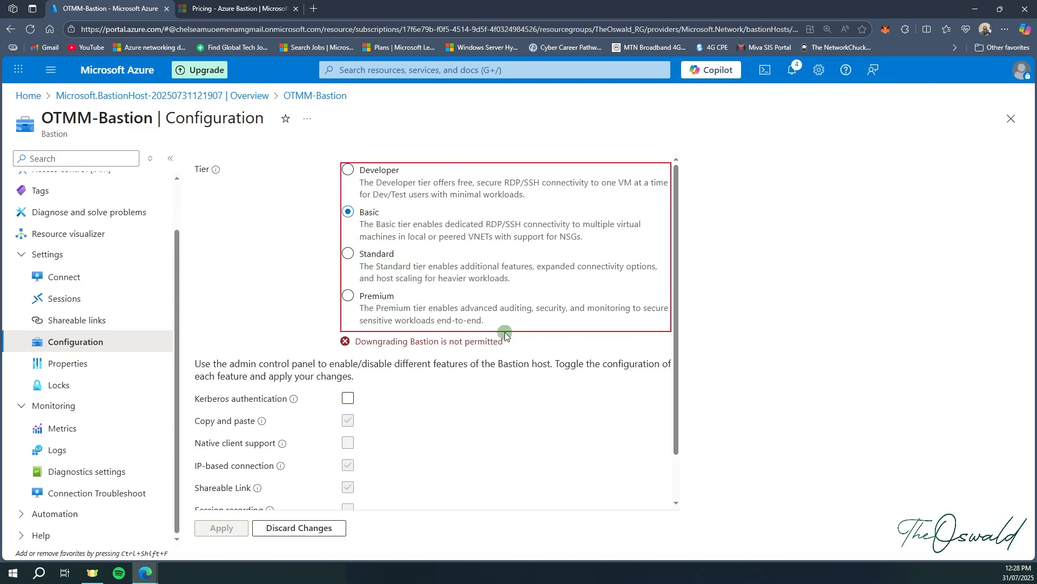
{"action": "left_click", "coordinate": [367, 306]}
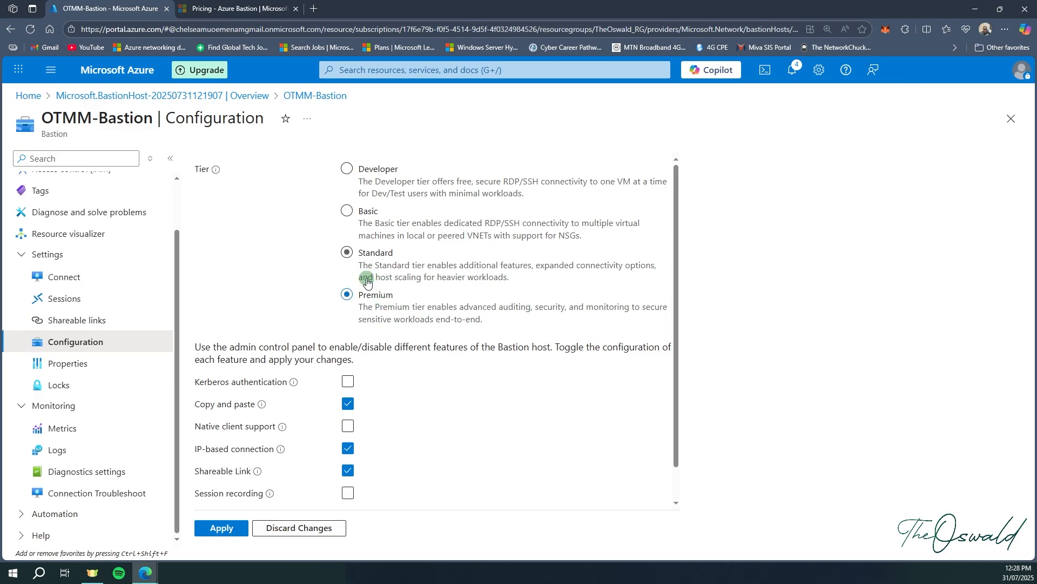
{"action": "left_click", "coordinate": [312, 528]}
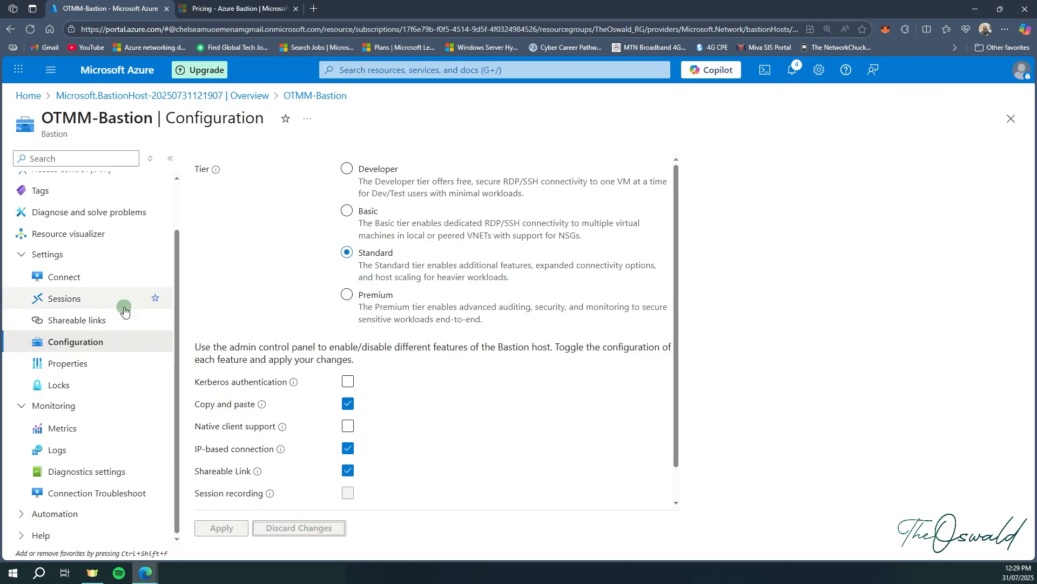
Step: Review the Bastion host's overview and its Connect settings, and return to its configuration settings
{"action": "scroll", "coordinate": [135, 295], "scroll_direction": "up", "scroll_amount": 2}
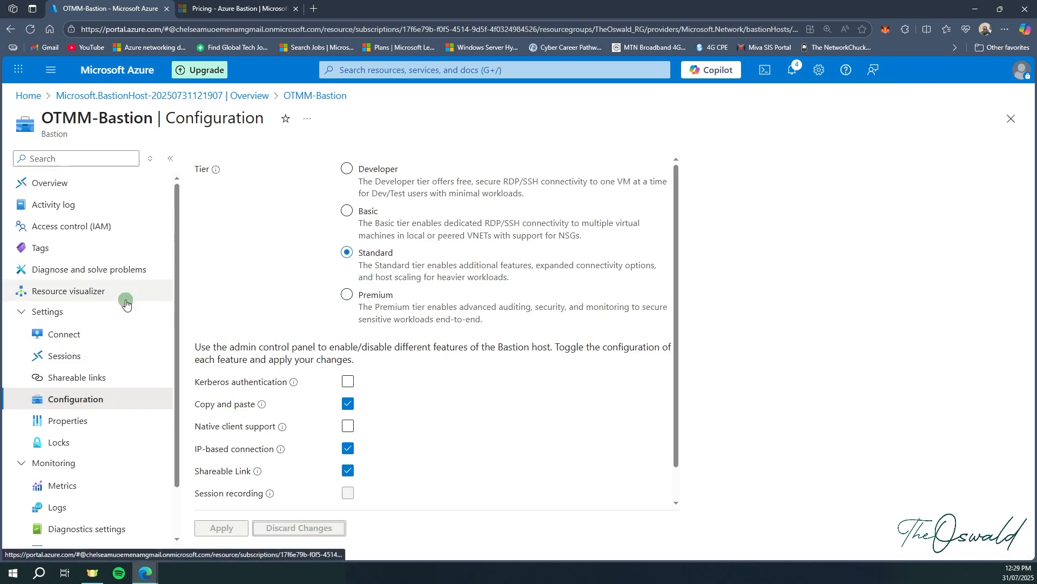
{"action": "left_click", "coordinate": [84, 187]}
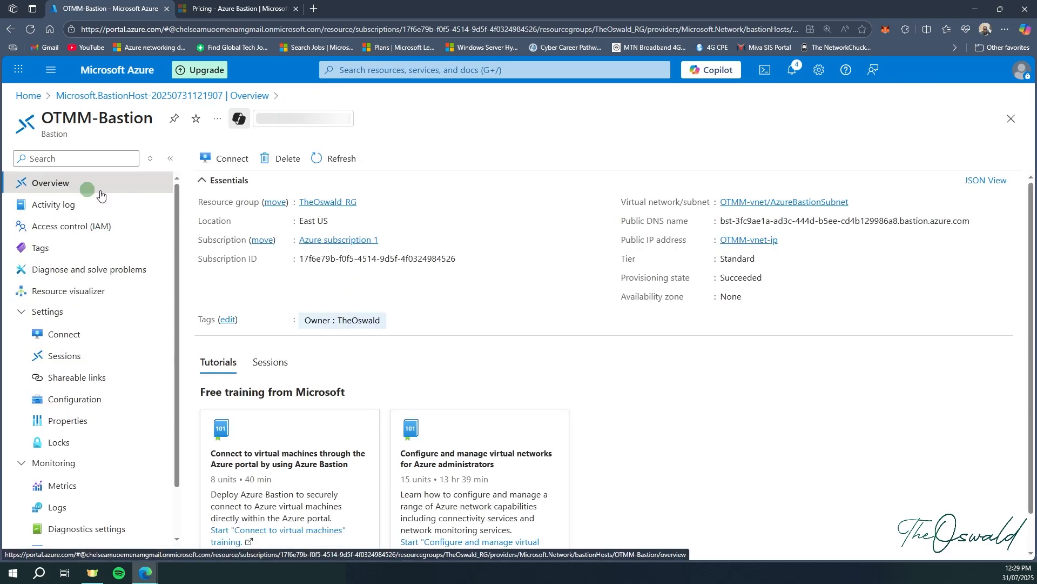
{"action": "left_click", "coordinate": [81, 332]}
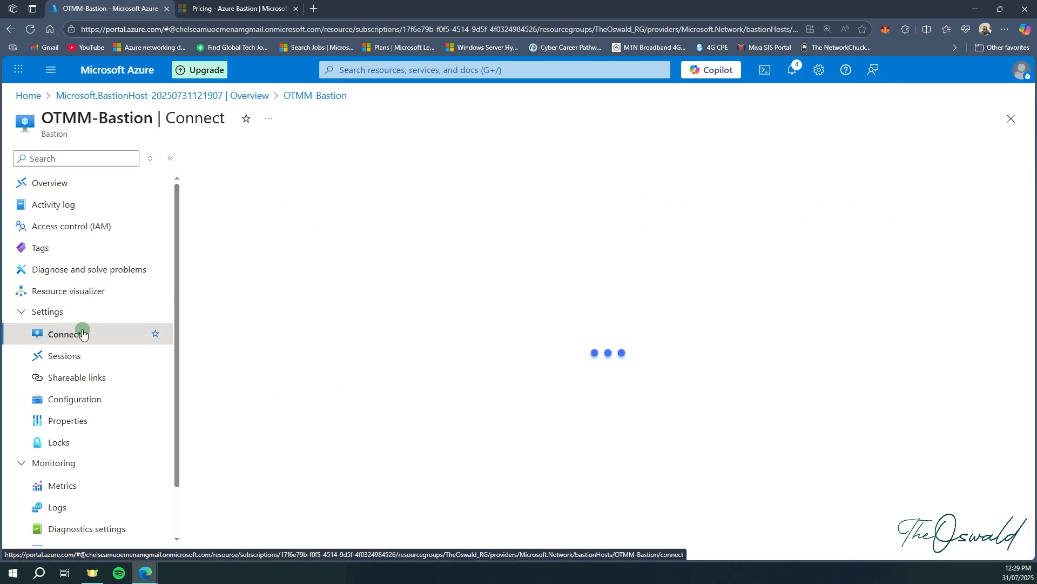
{"action": "left_click", "coordinate": [98, 402]}
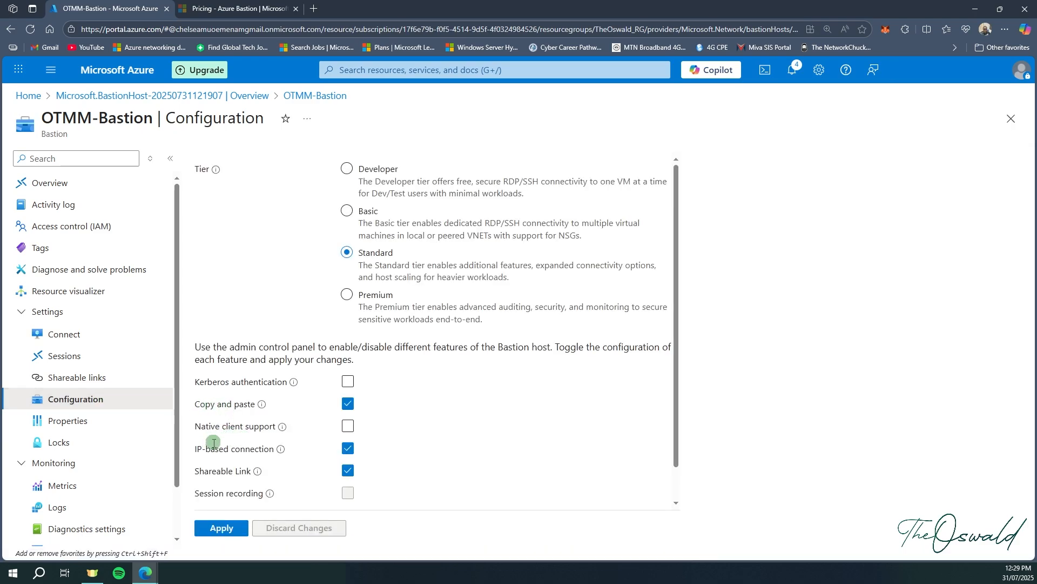
Step: Review the Connect, Sessions, Shareable links and Locks settings of OTMM-Bastion
{"action": "left_click", "coordinate": [92, 337]}
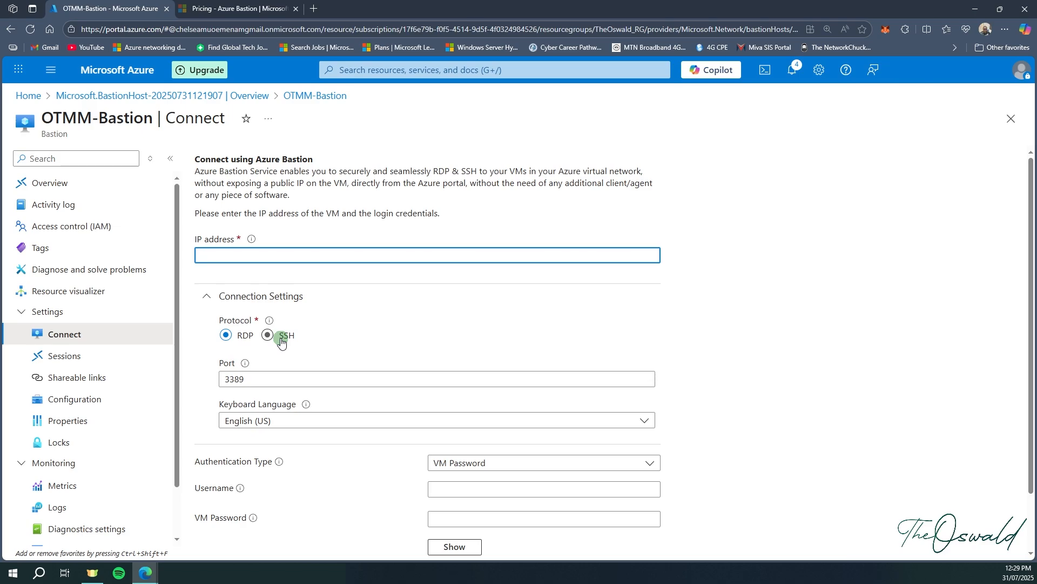
{"action": "scroll", "coordinate": [281, 340], "scroll_direction": "down", "scroll_amount": 2}
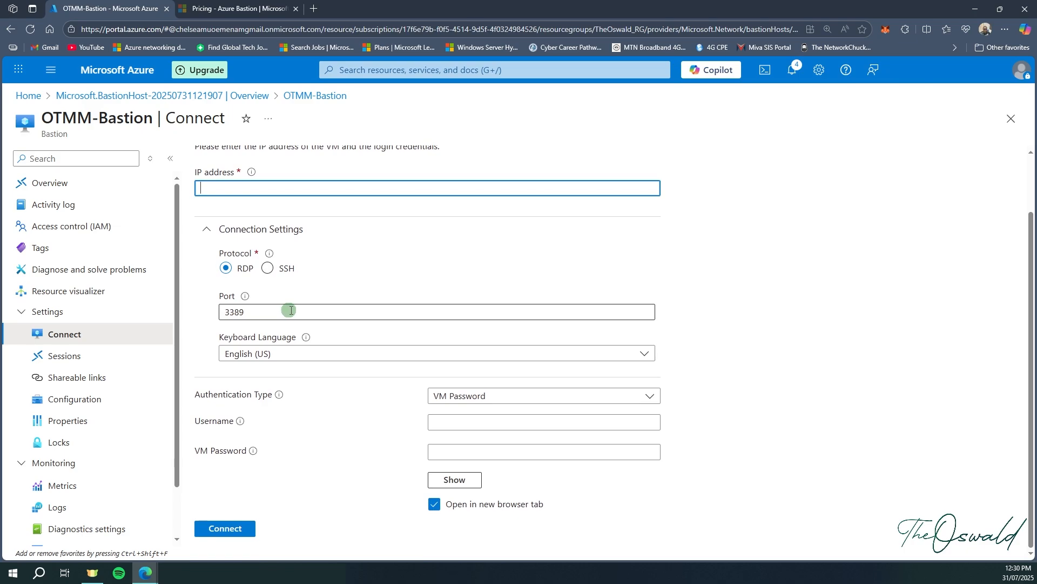
{"action": "left_click", "coordinate": [108, 361]}
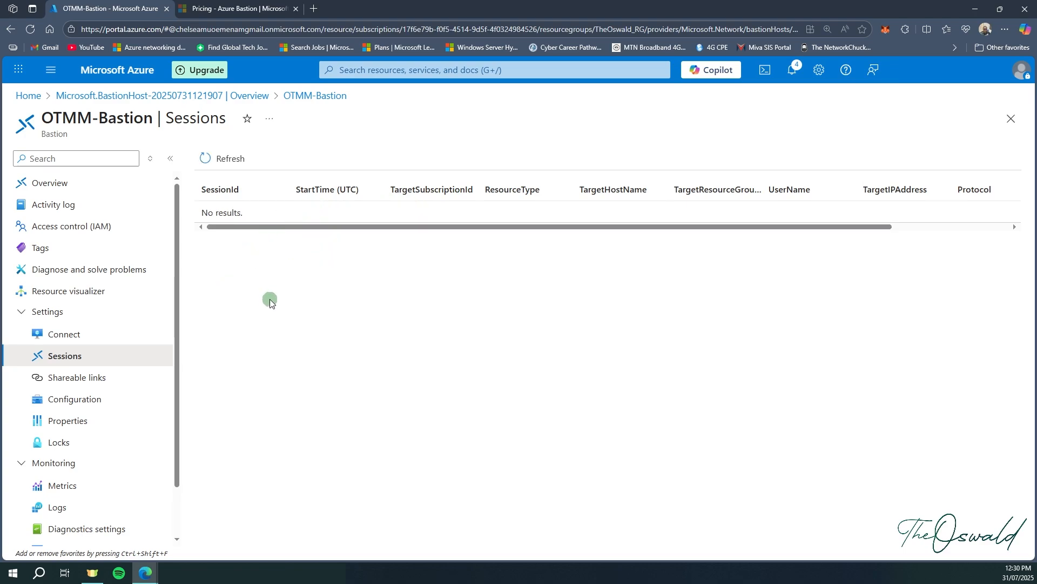
{"action": "left_click", "coordinate": [76, 381]}
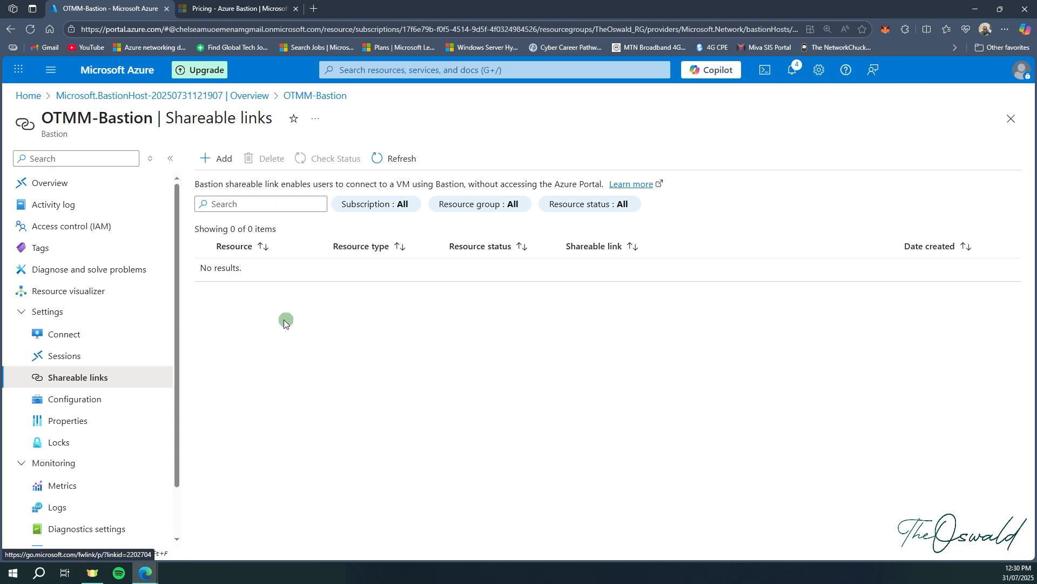
{"action": "scroll", "coordinate": [73, 444], "scroll_direction": "down", "scroll_amount": 1}
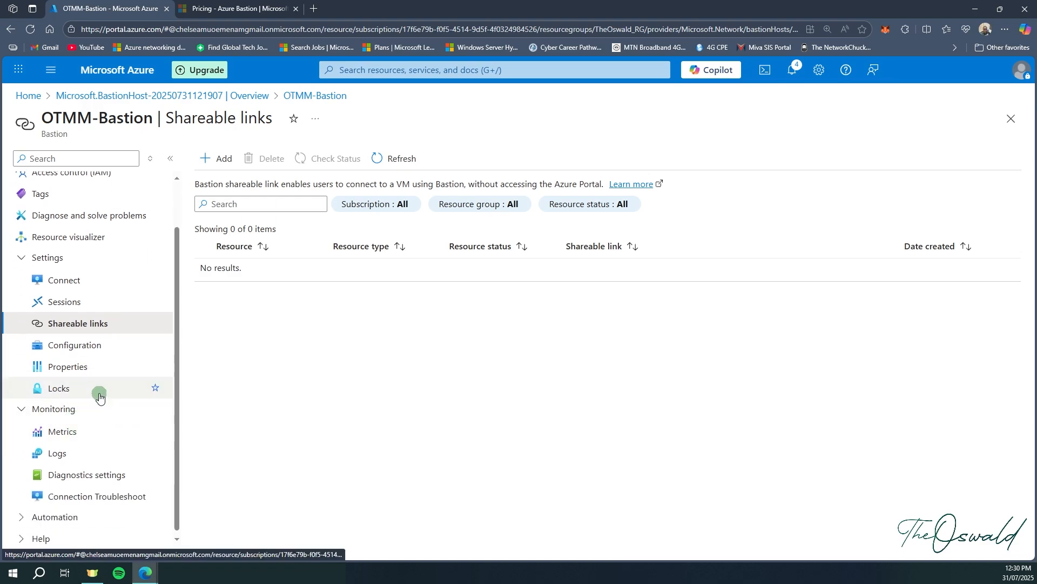
{"action": "left_click", "coordinate": [99, 396]}
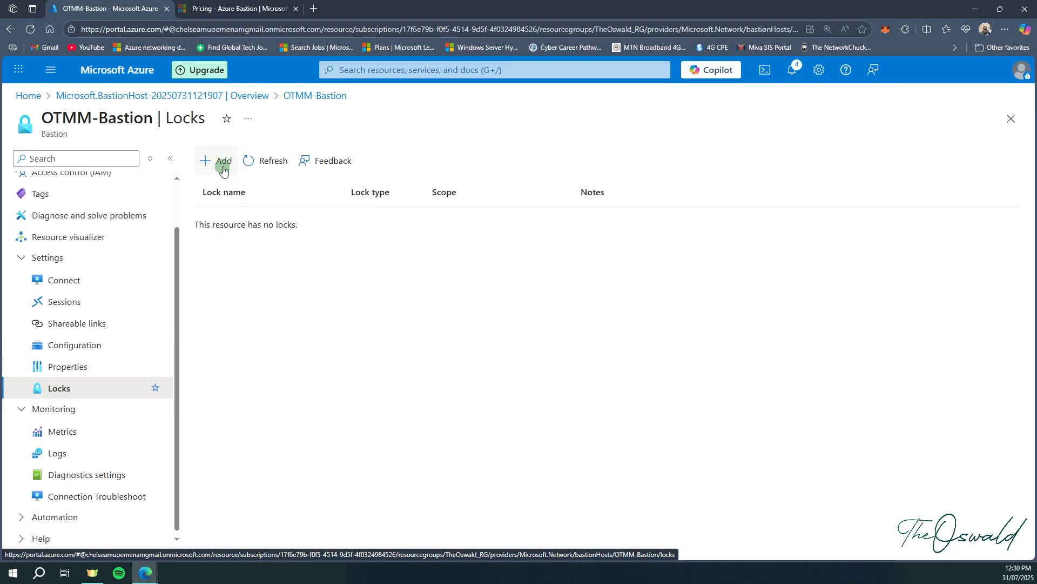
{"action": "left_click", "coordinate": [223, 162]}
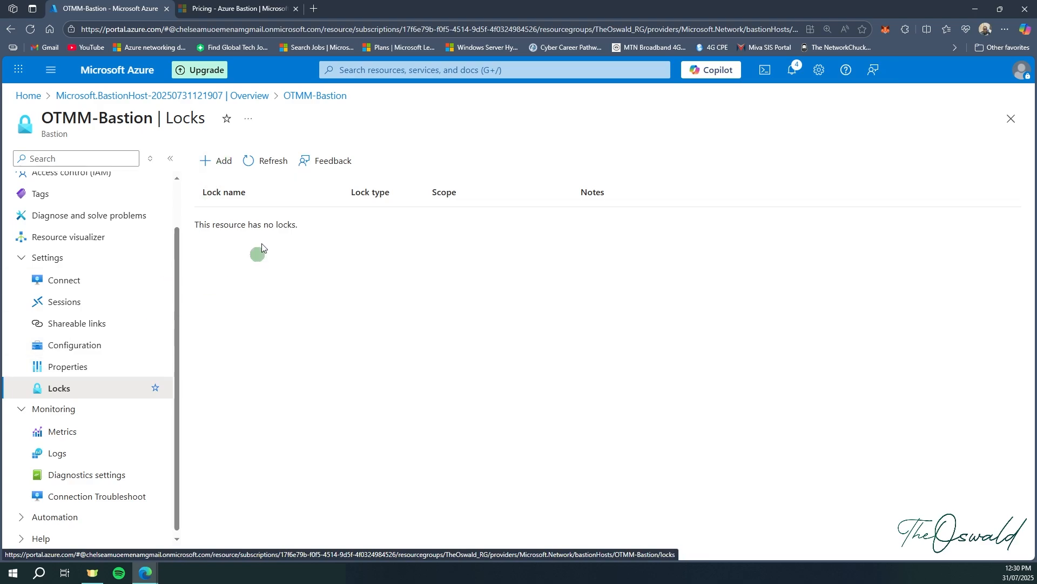
{"action": "scroll", "coordinate": [130, 369], "scroll_direction": "down", "scroll_amount": 1}
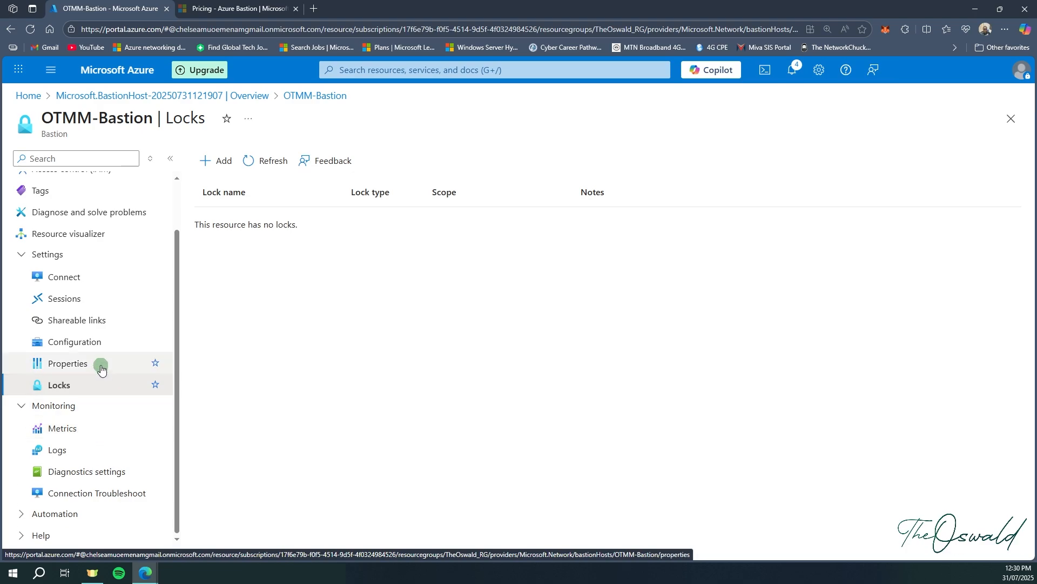
{"action": "scroll", "coordinate": [109, 343], "scroll_direction": "up", "scroll_amount": 1}
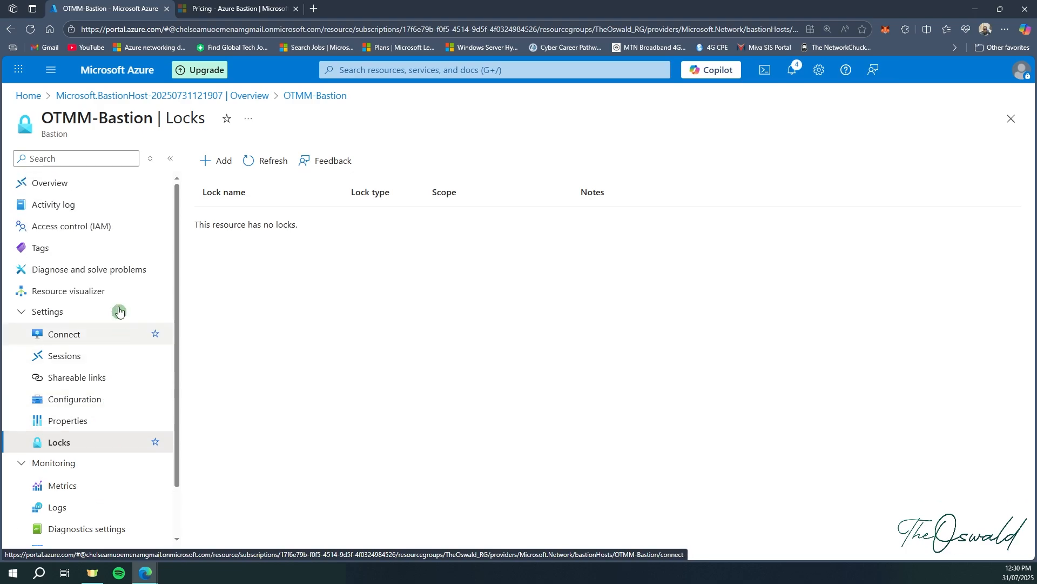
Step: Open OTMM-VM1 from the TheOswald_RG resource group and check its Bastion connection settings
{"action": "left_click", "coordinate": [63, 182]}
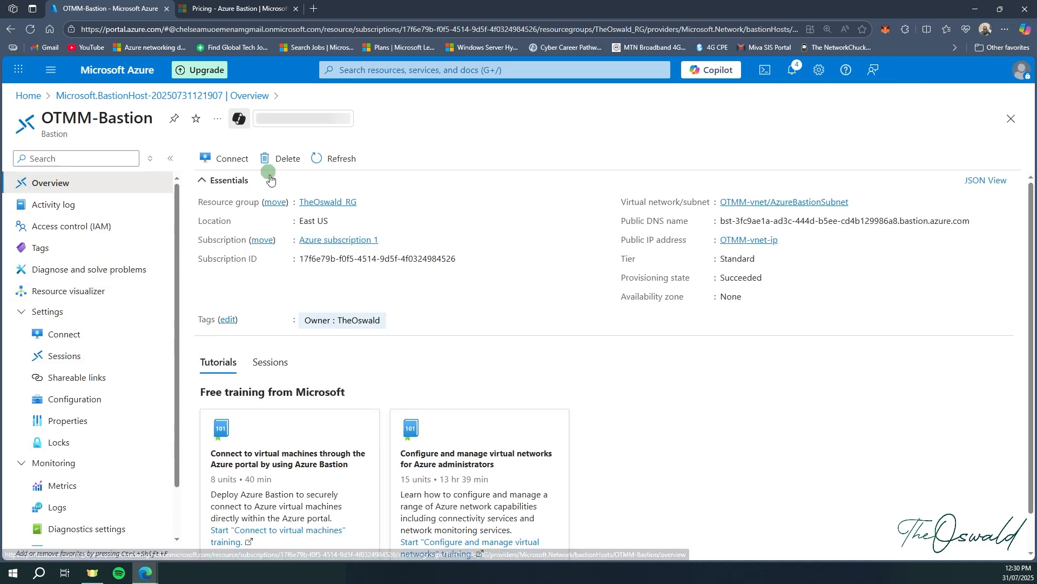
{"action": "left_click", "coordinate": [338, 203]}
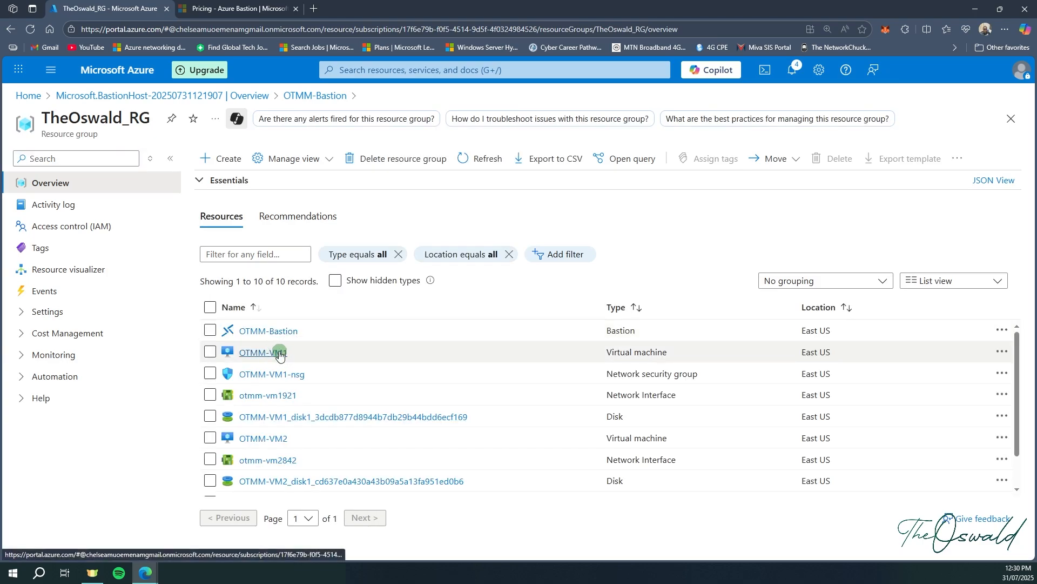
{"action": "left_click", "coordinate": [278, 353]}
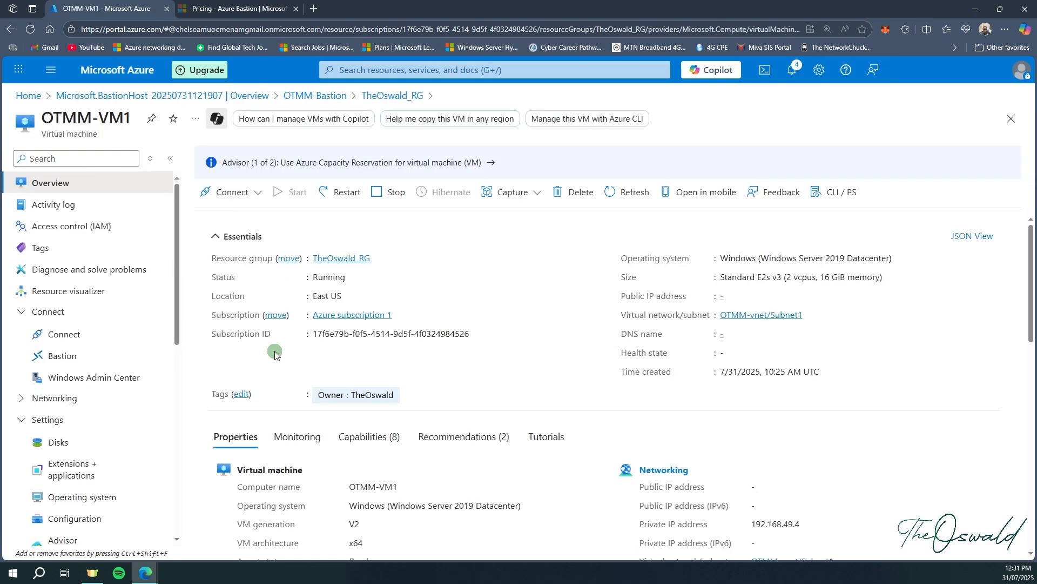
{"action": "left_click", "coordinate": [74, 356]}
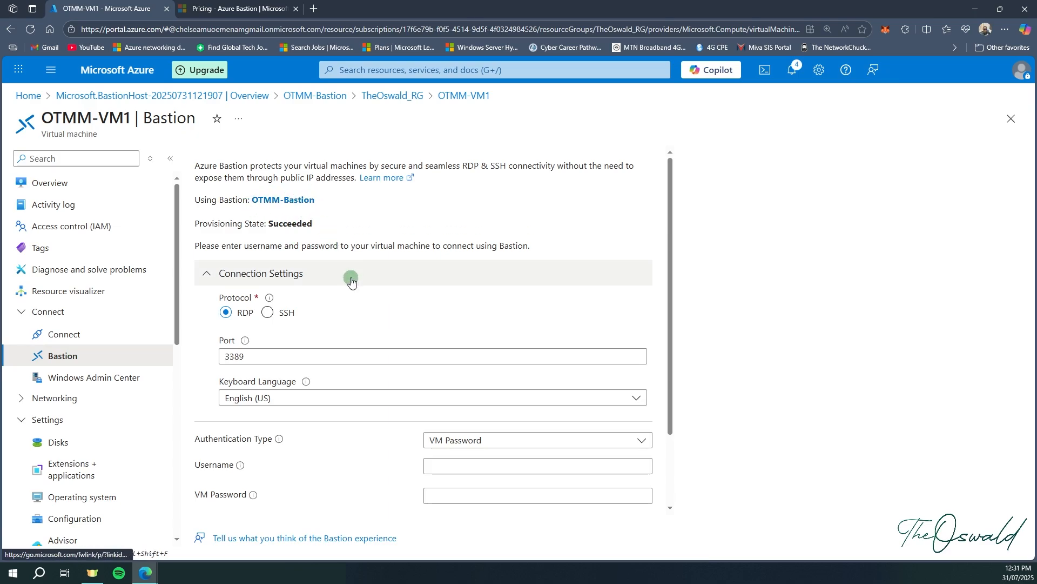
{"action": "left_click", "coordinate": [57, 183]}
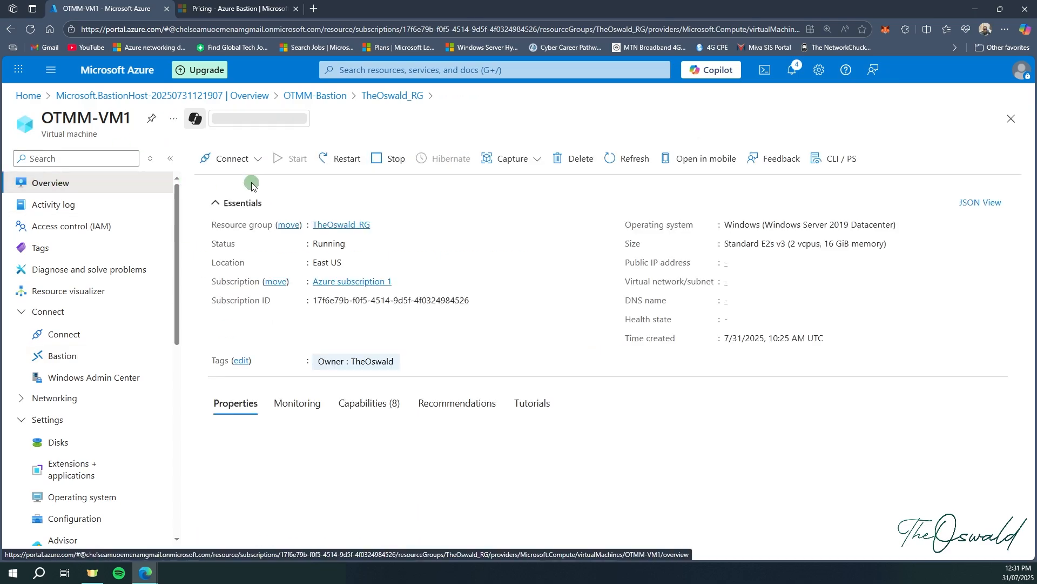
Step: Open OTMM-VM2 from the TheOswald_RG resource group and check its Bastion connection settings
{"action": "left_click", "coordinate": [338, 259]}
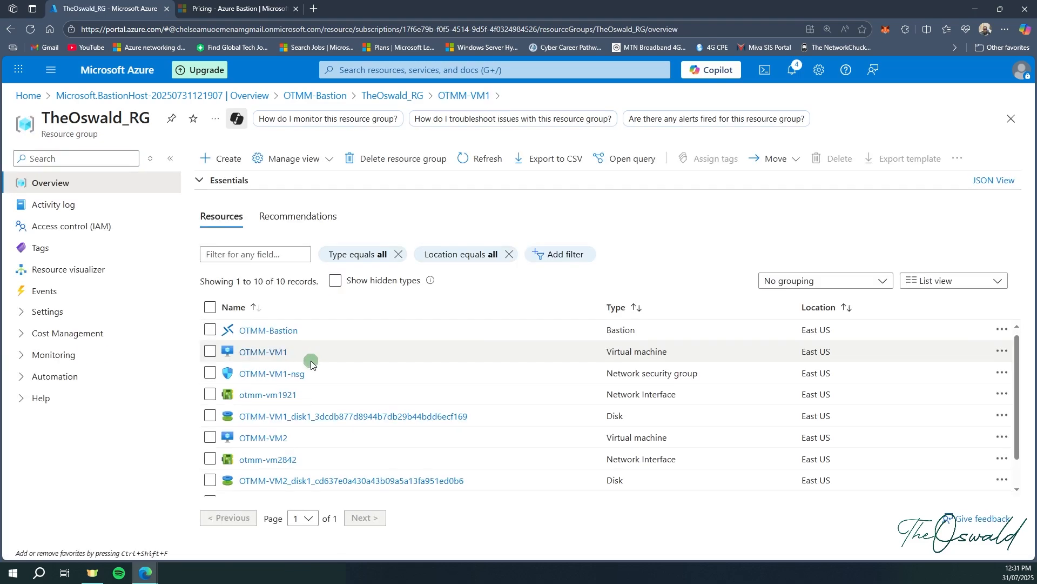
{"action": "scroll", "coordinate": [310, 361], "scroll_direction": "down", "scroll_amount": 2}
{"action": "left_click", "coordinate": [275, 404]}
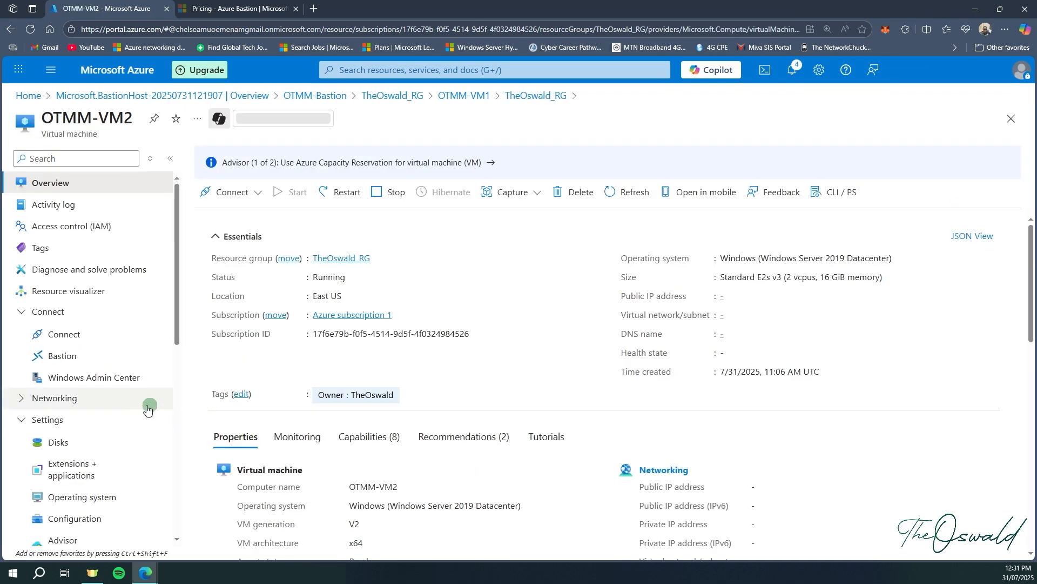
{"action": "left_click", "coordinate": [76, 362]}
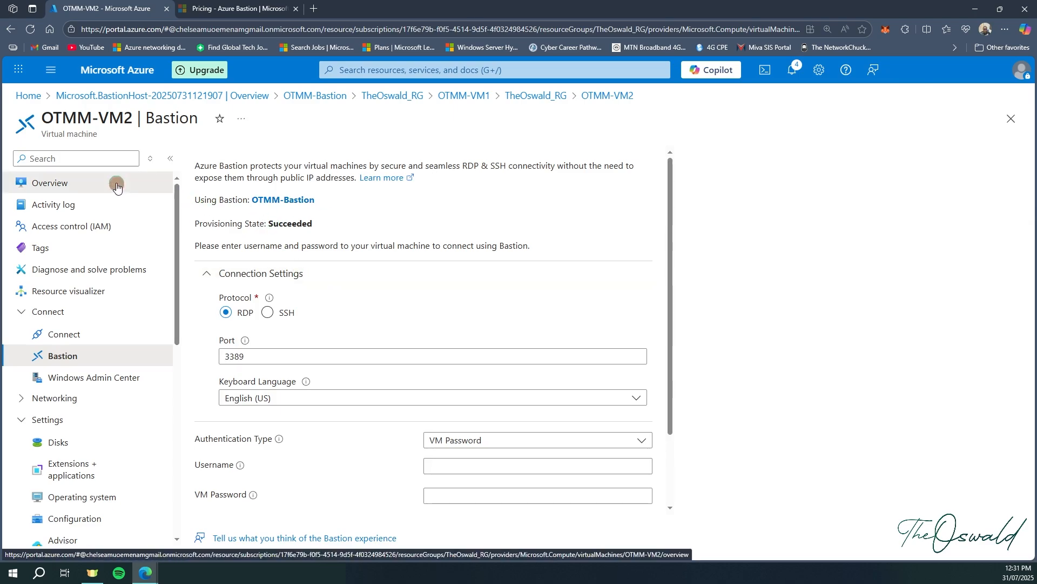
{"action": "left_click", "coordinate": [97, 183]}
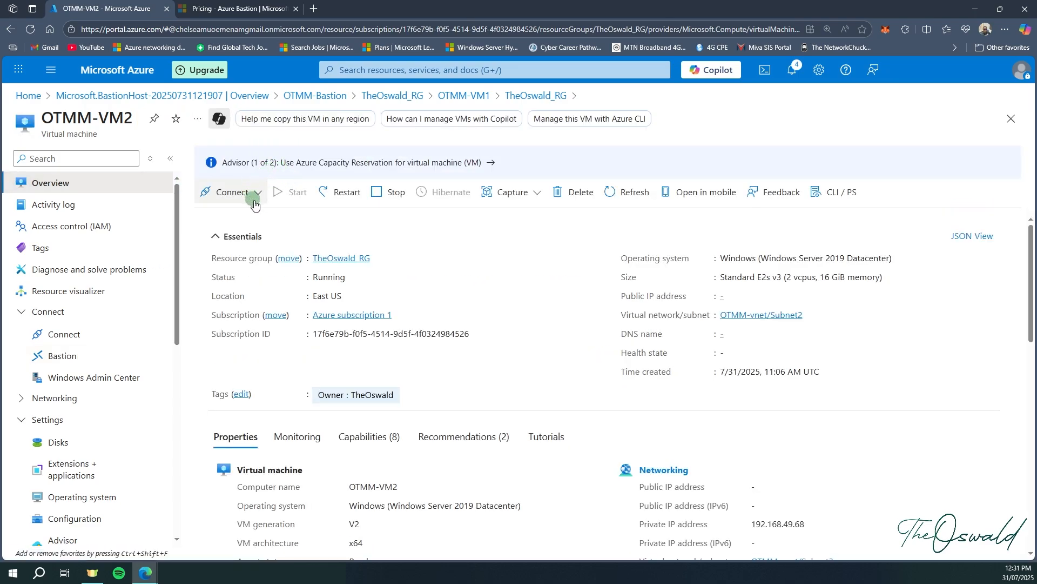
Step: Open the Bastion connection page of the OTMM-vnet virtual network in the TheOswald_RG resource group
{"action": "left_click", "coordinate": [339, 257]}
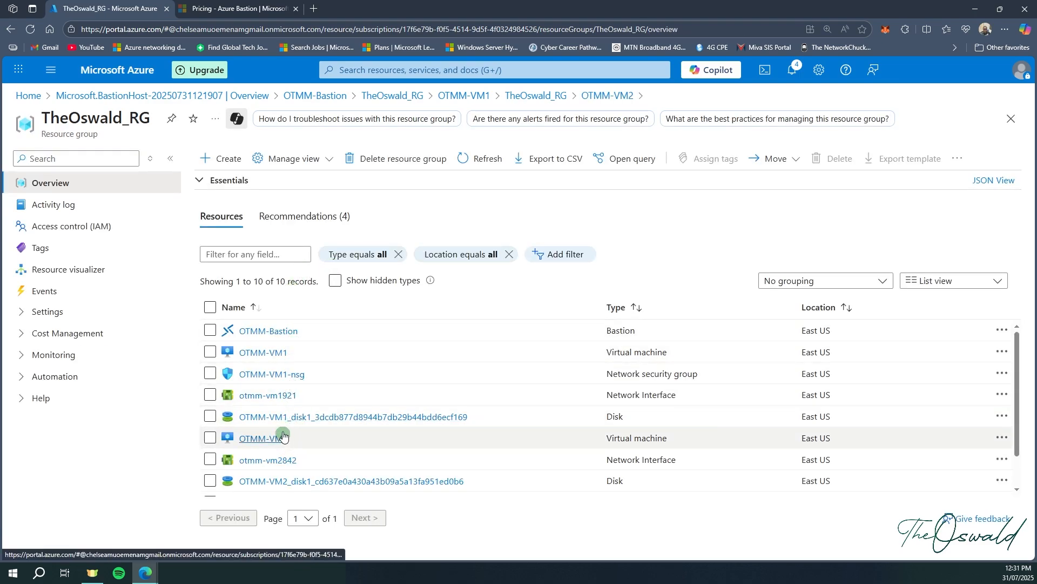
{"action": "scroll", "coordinate": [279, 430], "scroll_direction": "down", "scroll_amount": 1}
{"action": "left_click", "coordinate": [271, 465]}
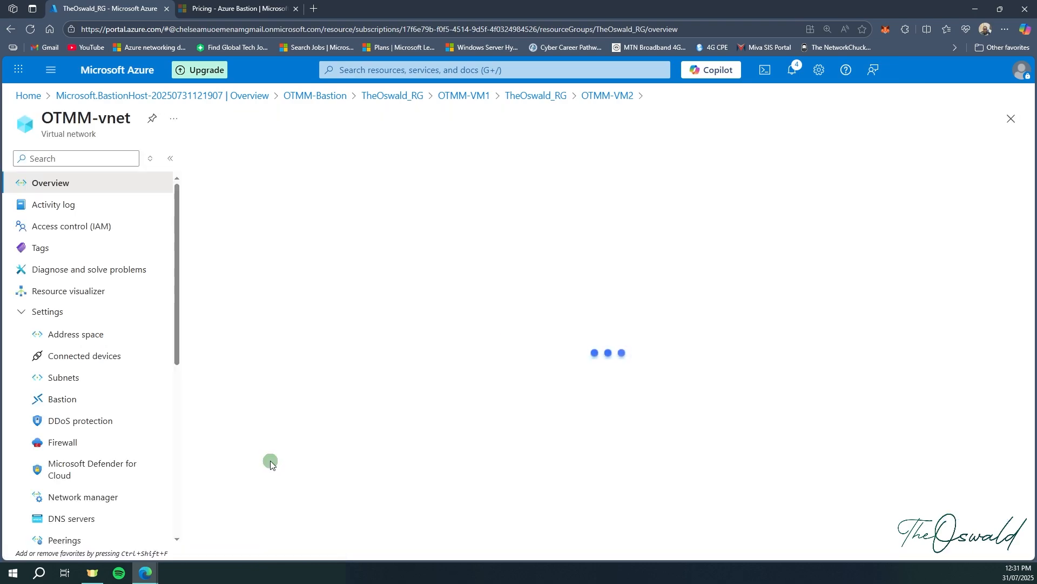
{"action": "left_click", "coordinate": [59, 400]}
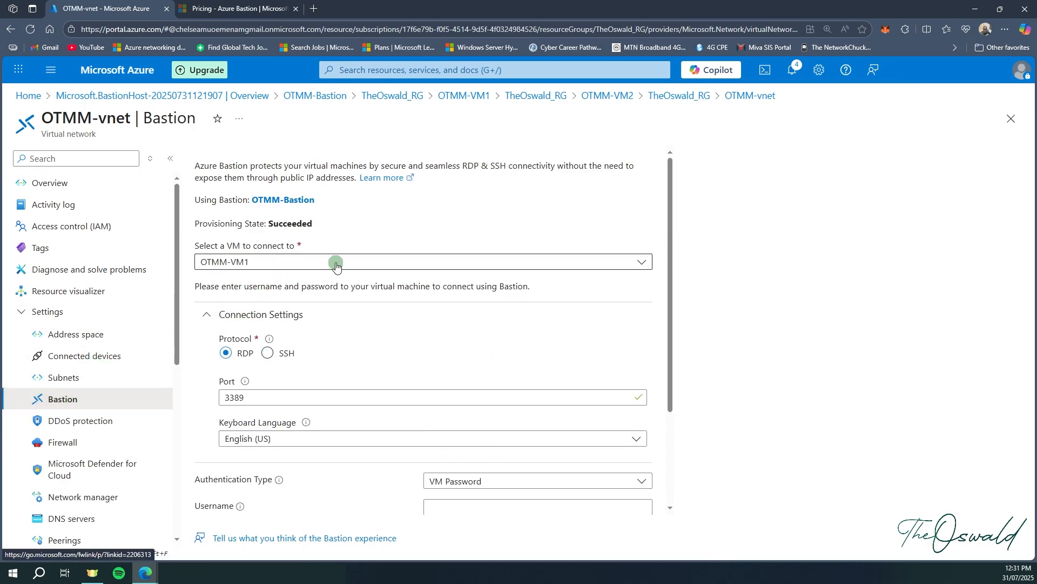
Step: Switch the VM to connect to from OTMM-VM1 to OTMM-VM2 and back to OTMM-VM1
{"action": "left_click", "coordinate": [406, 263]}
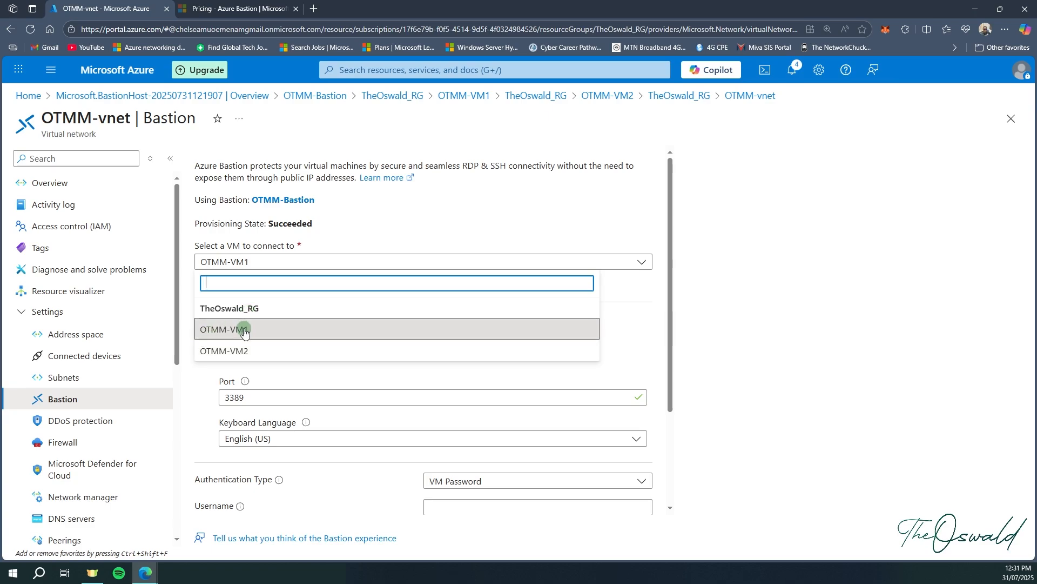
{"action": "left_click", "coordinate": [237, 350]}
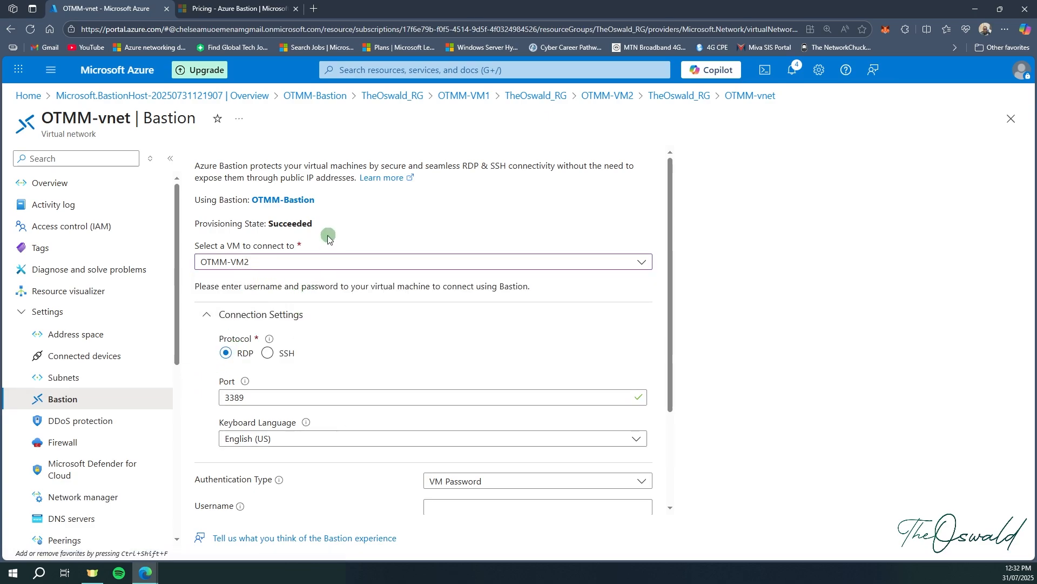
{"action": "left_click", "coordinate": [333, 271]}
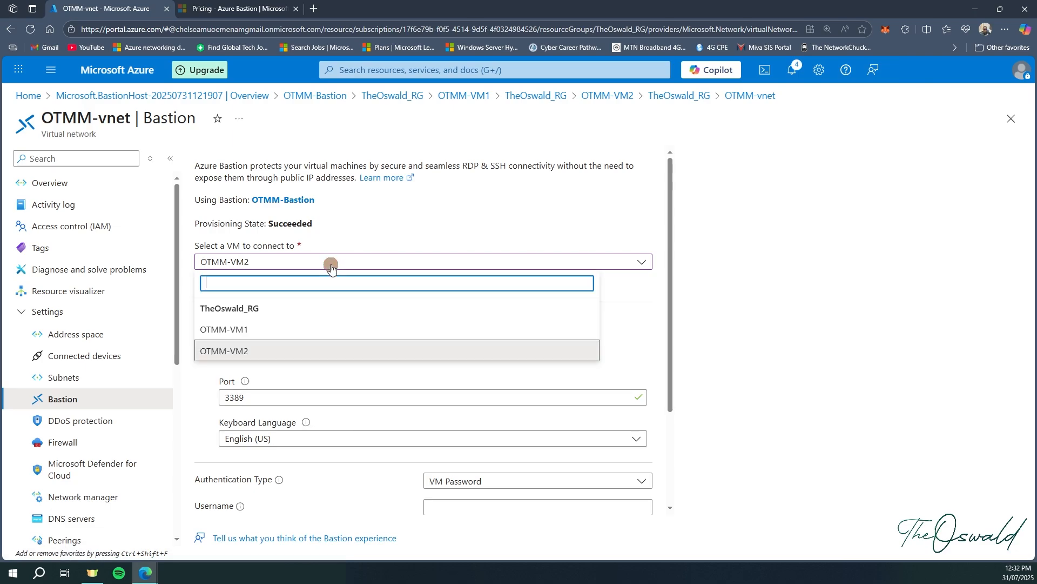
{"action": "left_click", "coordinate": [243, 329]}
Step: Use VM Password authentication for OTMM-VM1 and enter the username myVM and the VM password
{"action": "scroll", "coordinate": [320, 380], "scroll_direction": "down", "scroll_amount": 2}
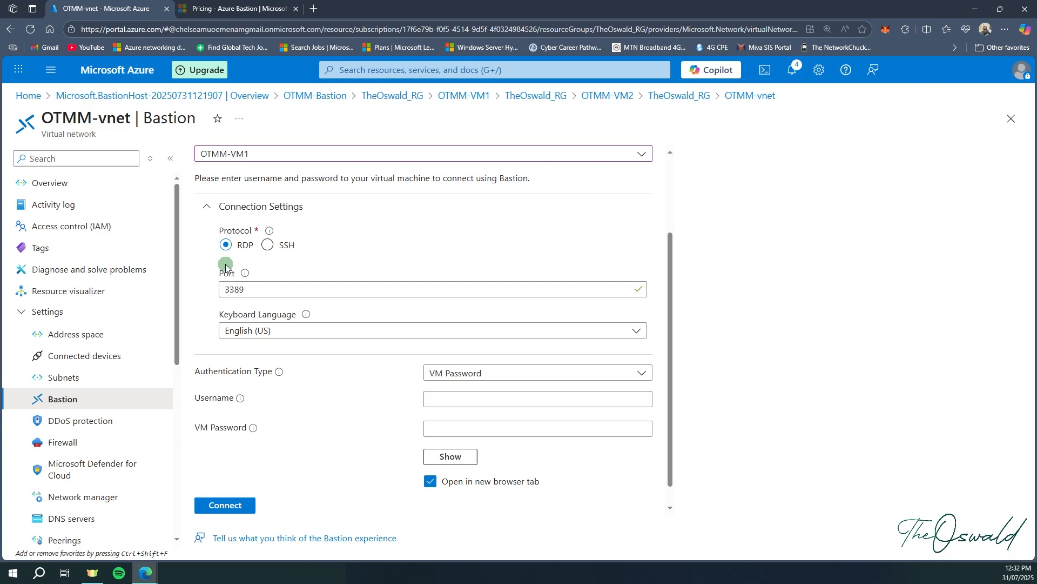
{"action": "left_click", "coordinate": [475, 373]}
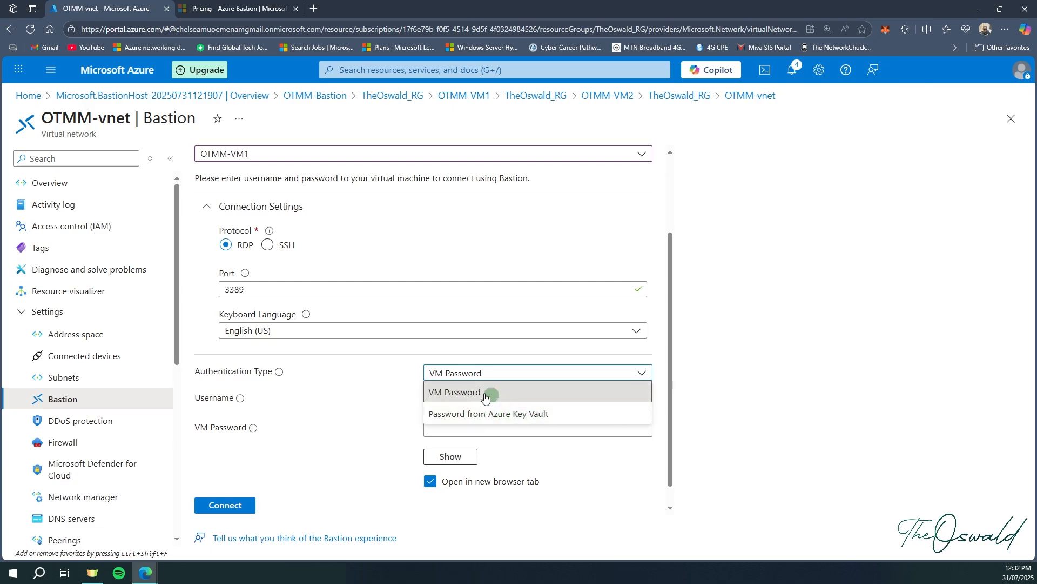
{"action": "left_click", "coordinate": [465, 392]}
{"action": "left_click", "coordinate": [467, 400]}
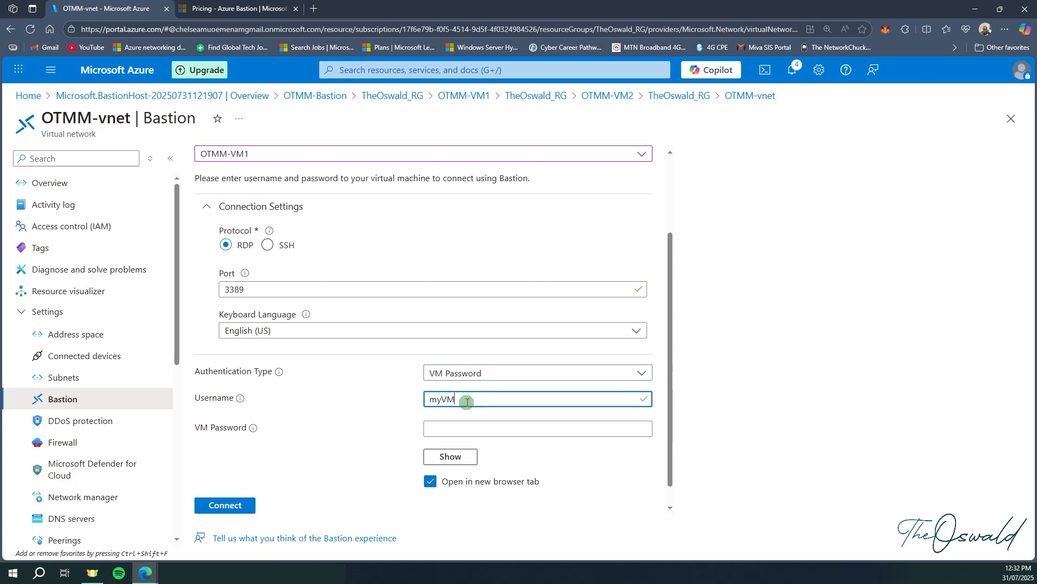
{"action": "key", "text": "Tab"}
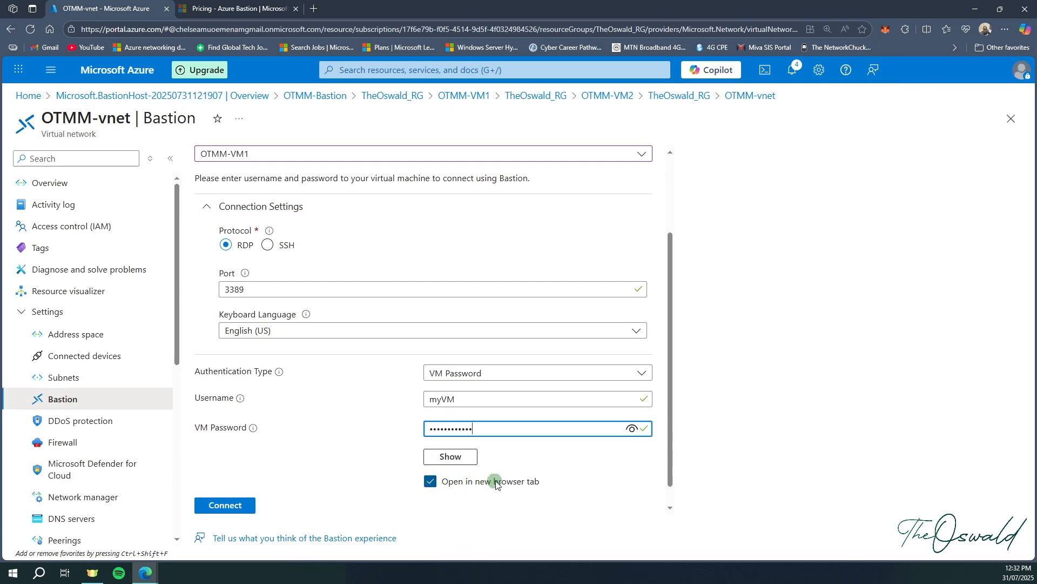
Step: Connect to OTMM-VM1 through Bastion and allow the session to access the clipboard
{"action": "left_click", "coordinate": [243, 505]}
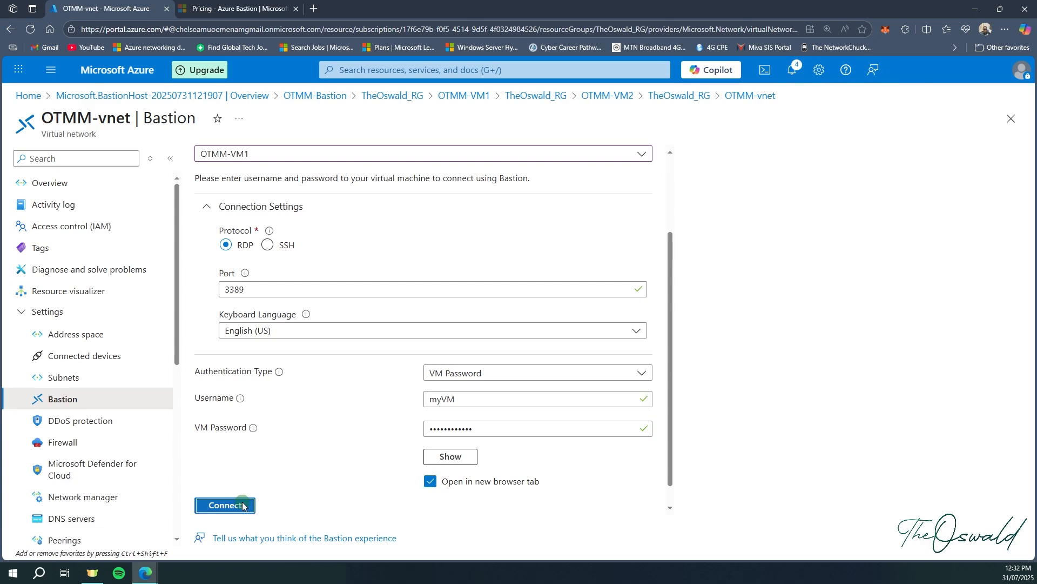
{"action": "left_click", "coordinate": [243, 505]}
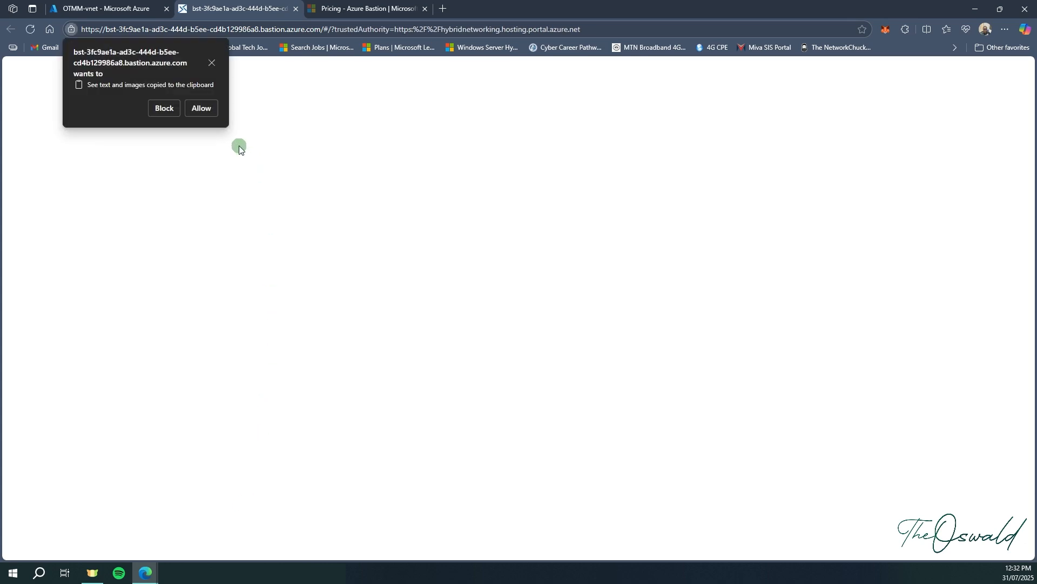
{"action": "left_click", "coordinate": [201, 114]}
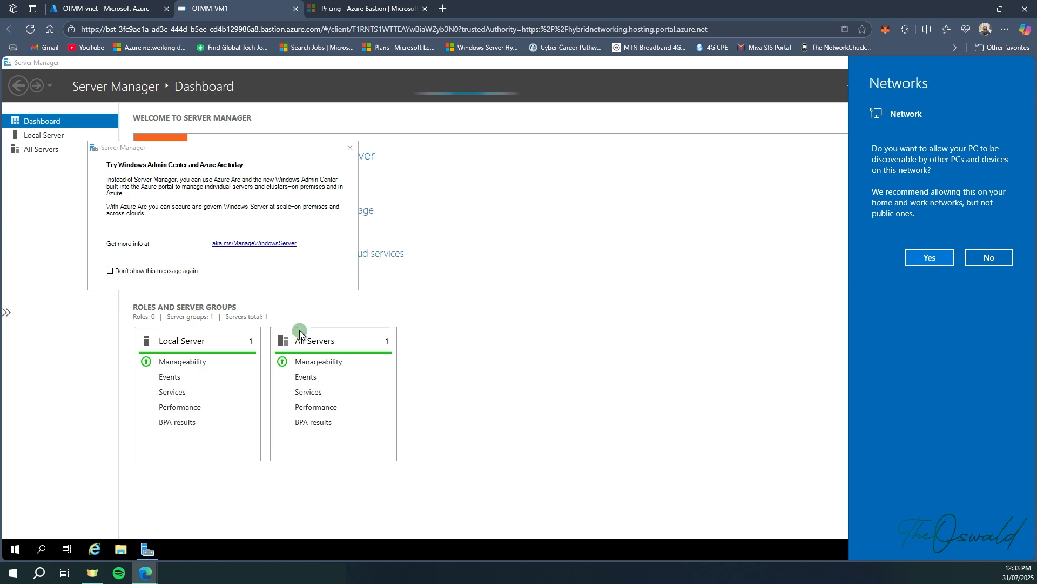
Step: Allow OTMM-VM1 to be discoverable on the network and dismiss the Windows Admin Center announcement in Server Manager
{"action": "left_click", "coordinate": [929, 257]}
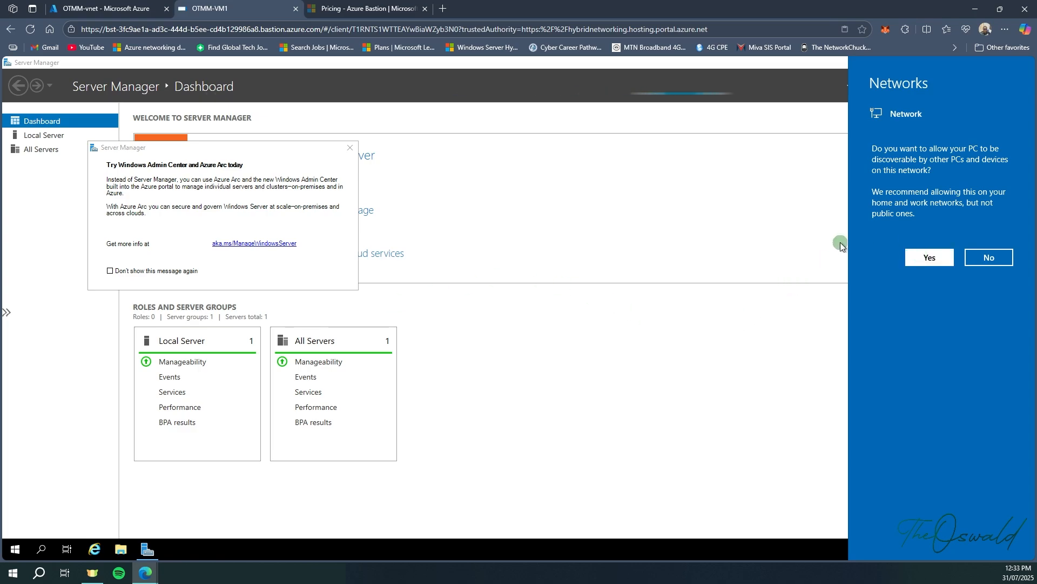
{"action": "left_click", "coordinate": [351, 149]}
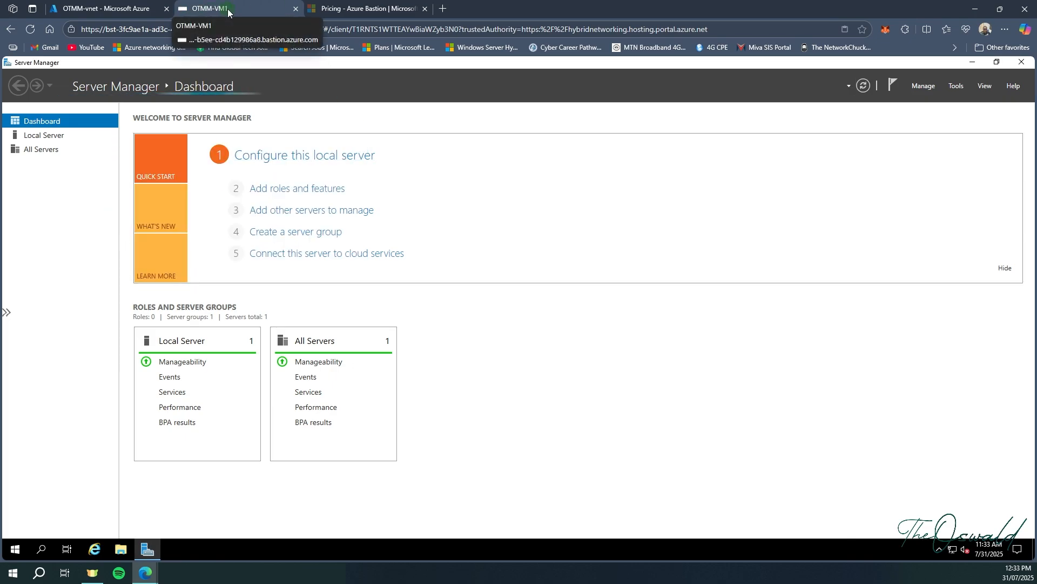
Step: Switch back to the OTMM-vnet Bastion page in the Azure portal and select OTMM-VM2 as the VM to connect to
{"action": "left_click", "coordinate": [101, 11]}
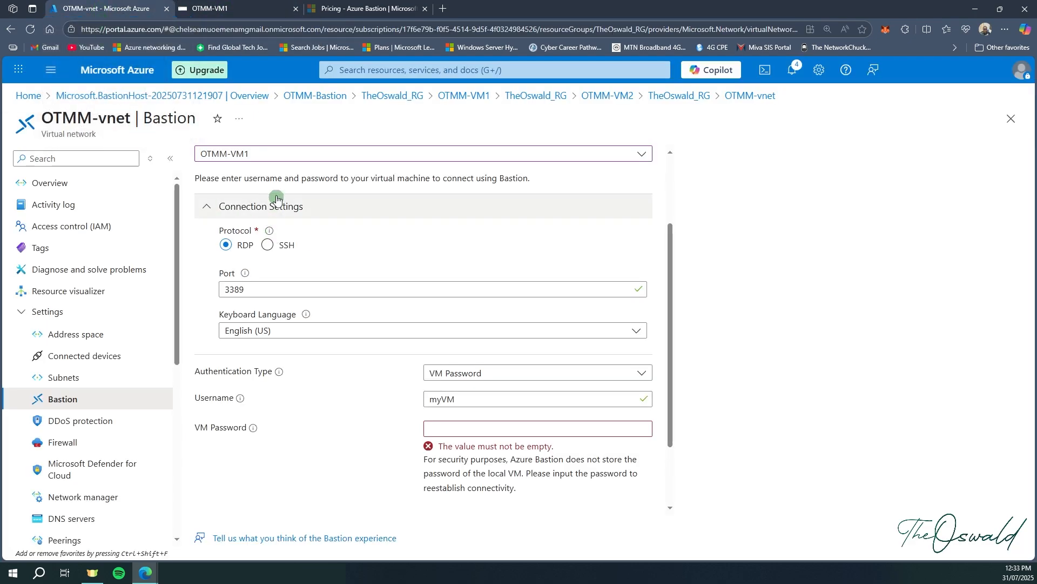
{"action": "left_click", "coordinate": [278, 160]}
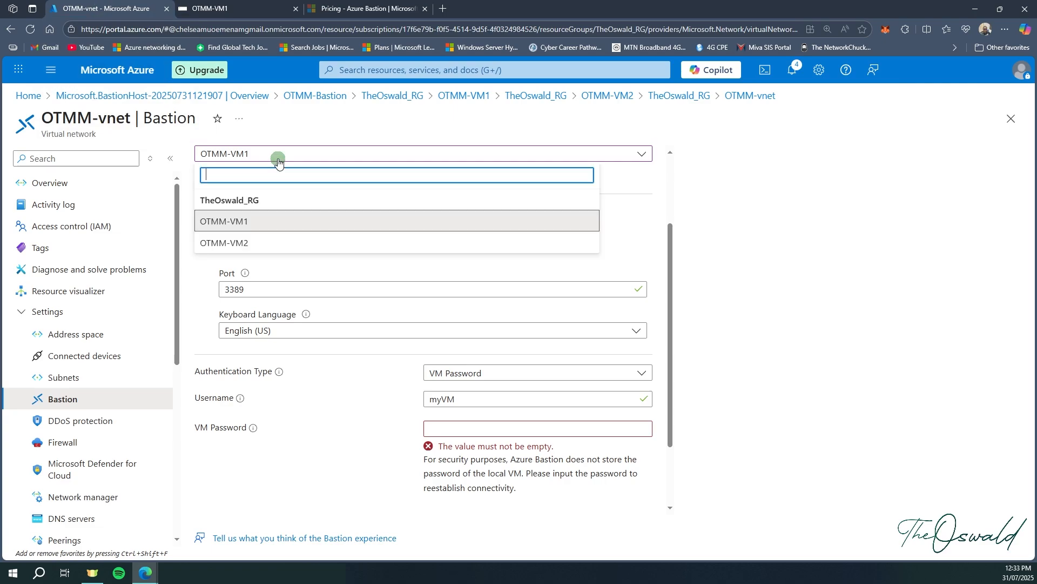
{"action": "left_click", "coordinate": [265, 244]}
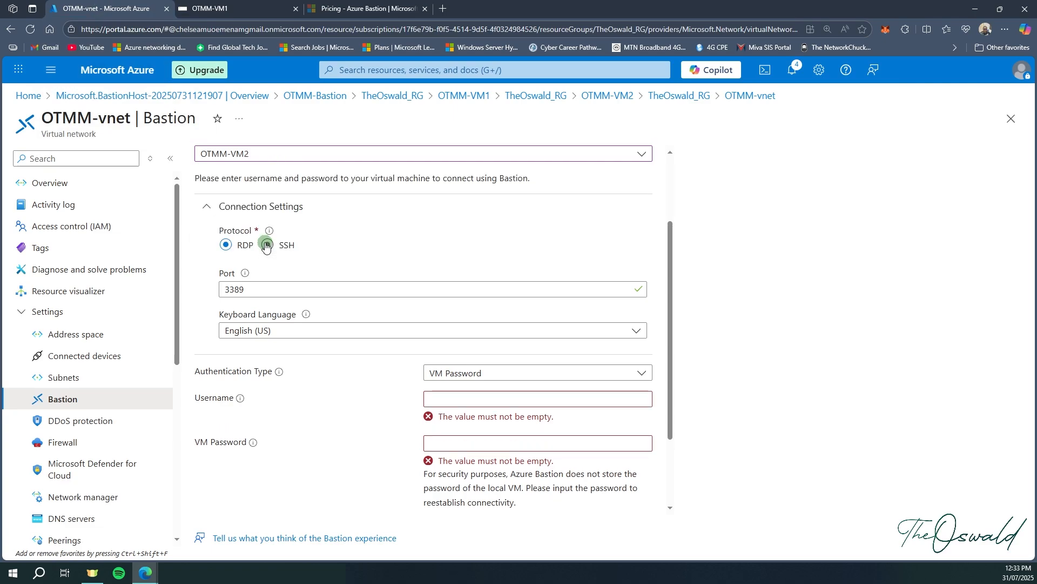
{"action": "scroll", "coordinate": [265, 244], "scroll_direction": "up", "scroll_amount": 2}
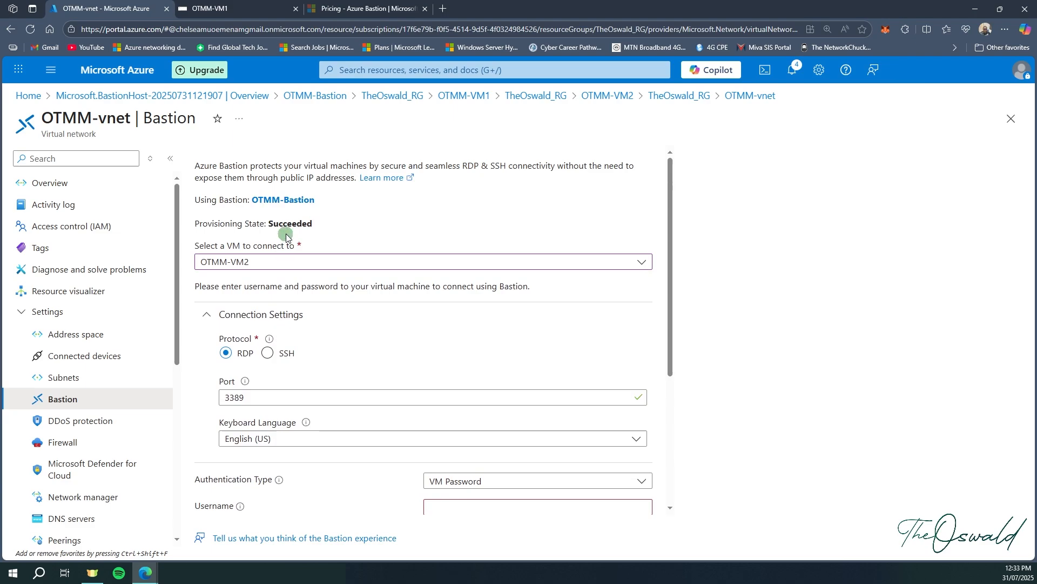
Step: Enter the username myVM and the VM password for OTMM-VM2, and connect to it over RDP through Bastion
{"action": "scroll", "coordinate": [406, 321], "scroll_direction": "down", "scroll_amount": 1}
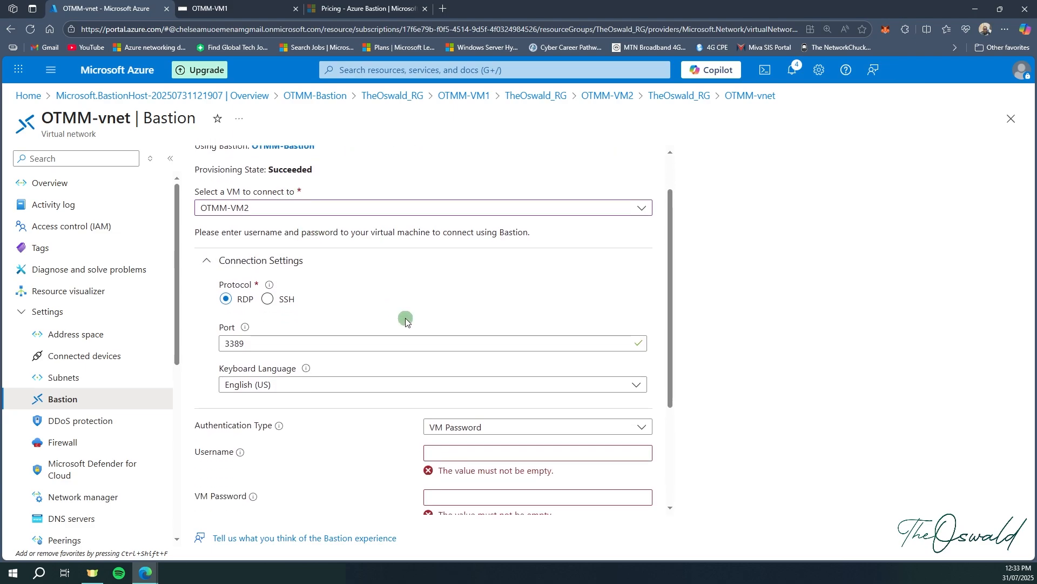
{"action": "scroll", "coordinate": [406, 321], "scroll_direction": "down", "scroll_amount": 2}
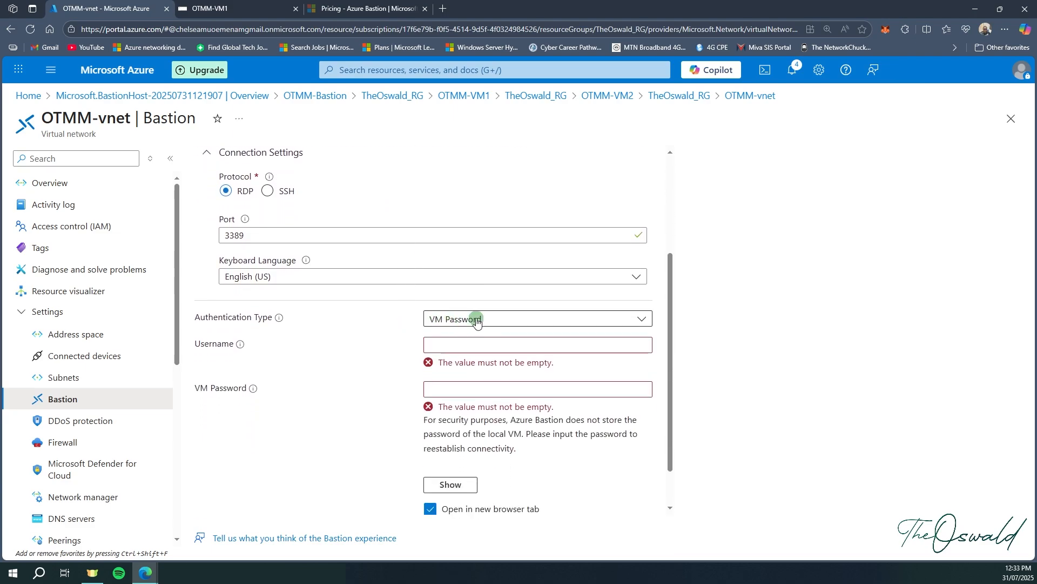
{"action": "left_click", "coordinate": [466, 345]}
{"action": "scroll", "coordinate": [324, 317], "scroll_direction": "up", "scroll_amount": 3}
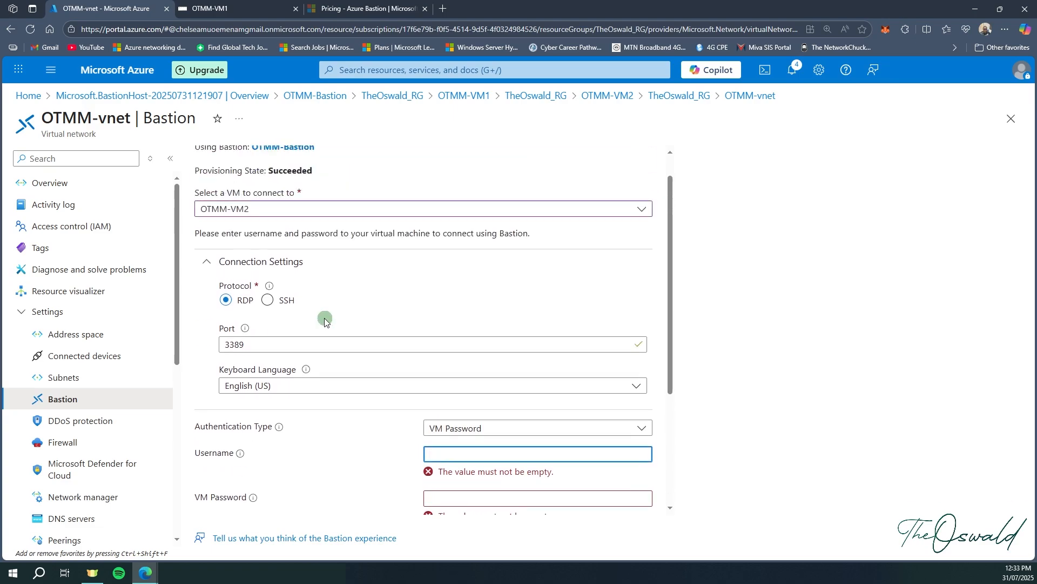
{"action": "scroll", "coordinate": [521, 419], "scroll_direction": "down", "scroll_amount": 3}
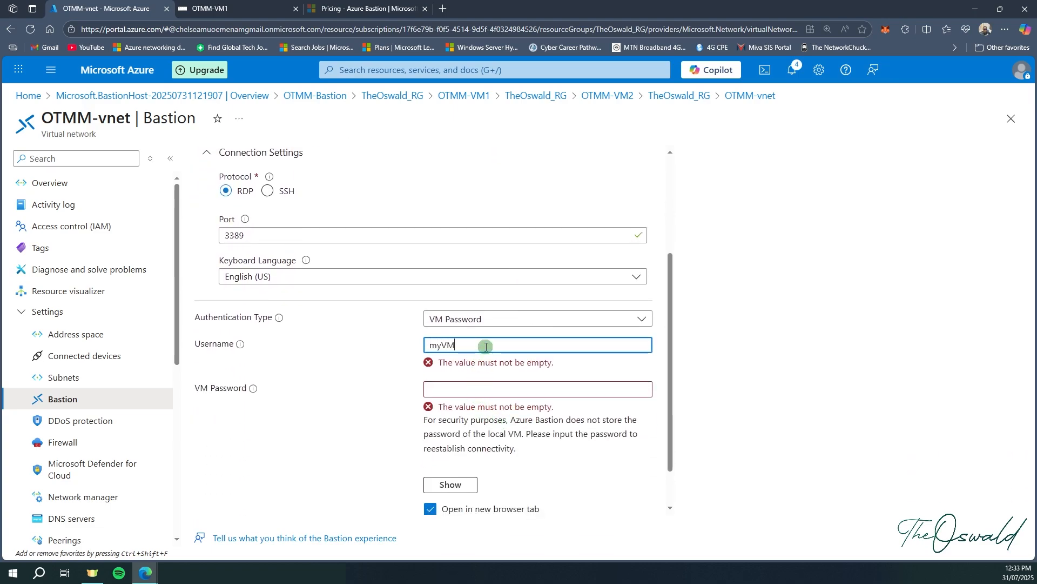
{"action": "key", "text": "Tab"}
{"action": "type", "text": "••"}
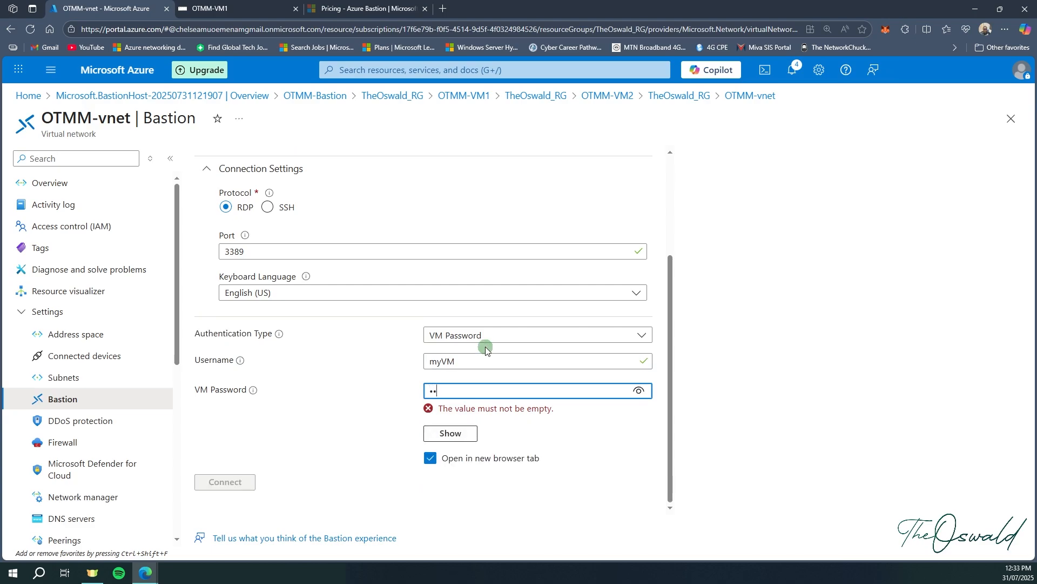
{"action": "type", "text": "•••••••"}
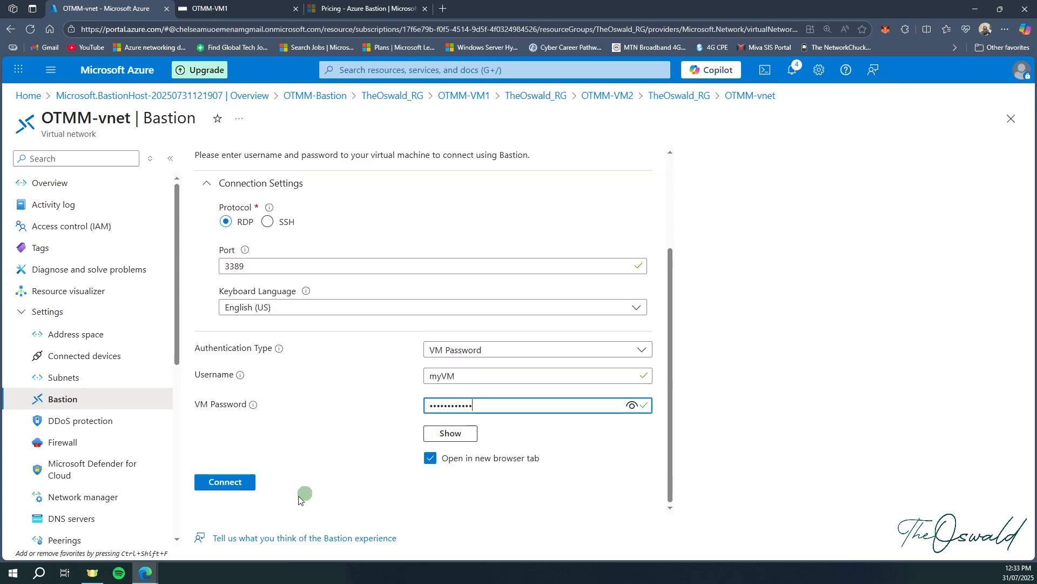
{"action": "left_click", "coordinate": [226, 482]}
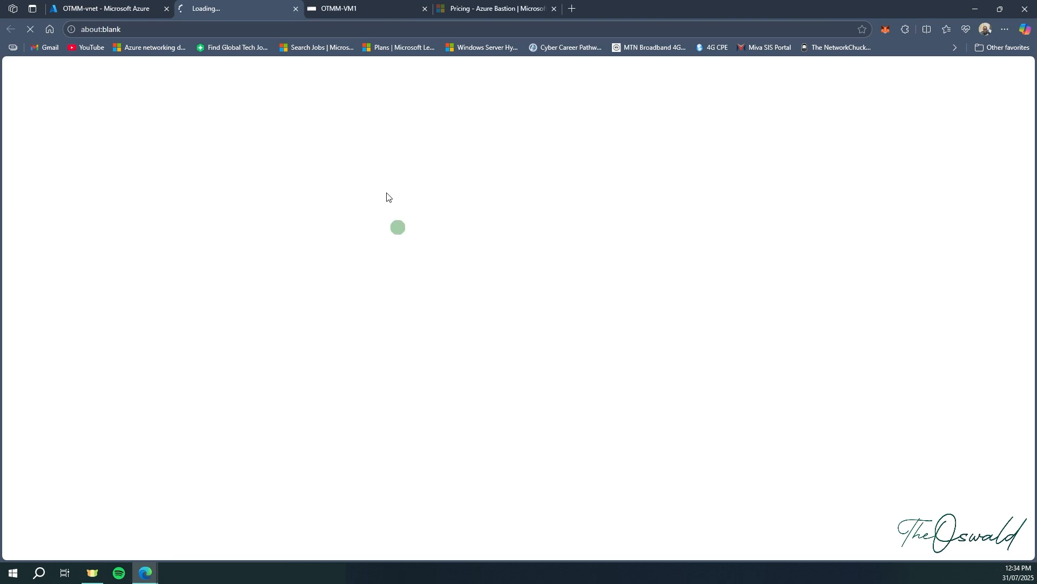
Step: Return to the OTMM-VM1 session and show its local server properties in Server Manager
{"action": "left_click", "coordinate": [347, 5]}
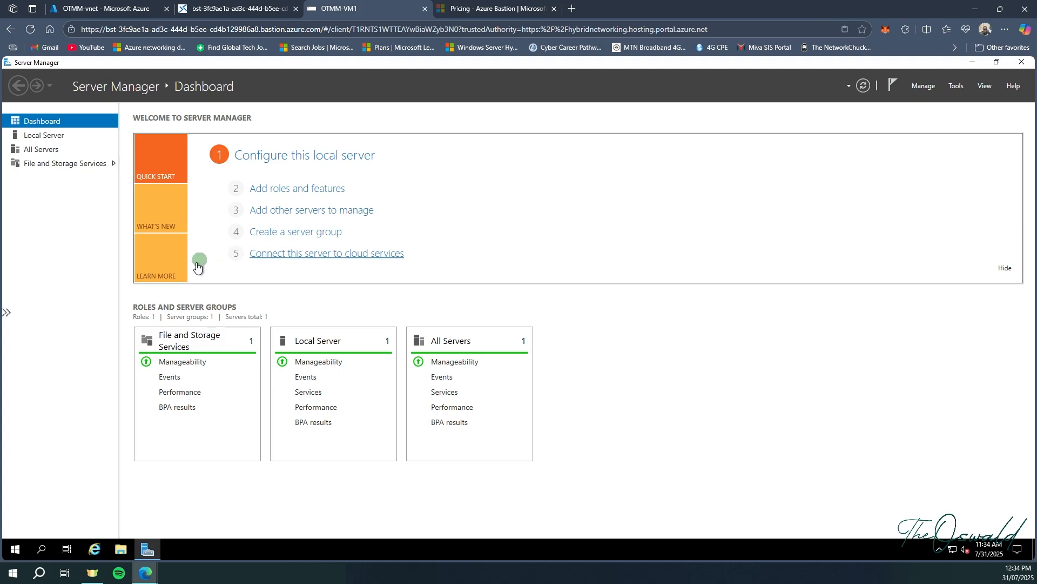
{"action": "left_click", "coordinate": [50, 135]}
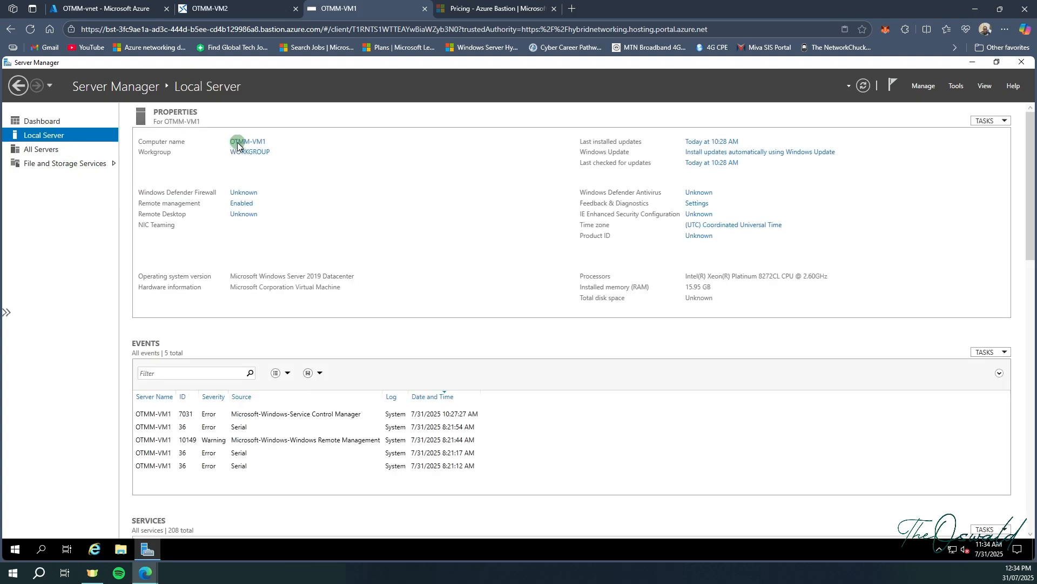
Step: Dismiss the network discovery prompt and Windows Admin Center announcement in the OTMM-VM2 session, and show its local server properties
{"action": "left_click", "coordinate": [240, 16]}
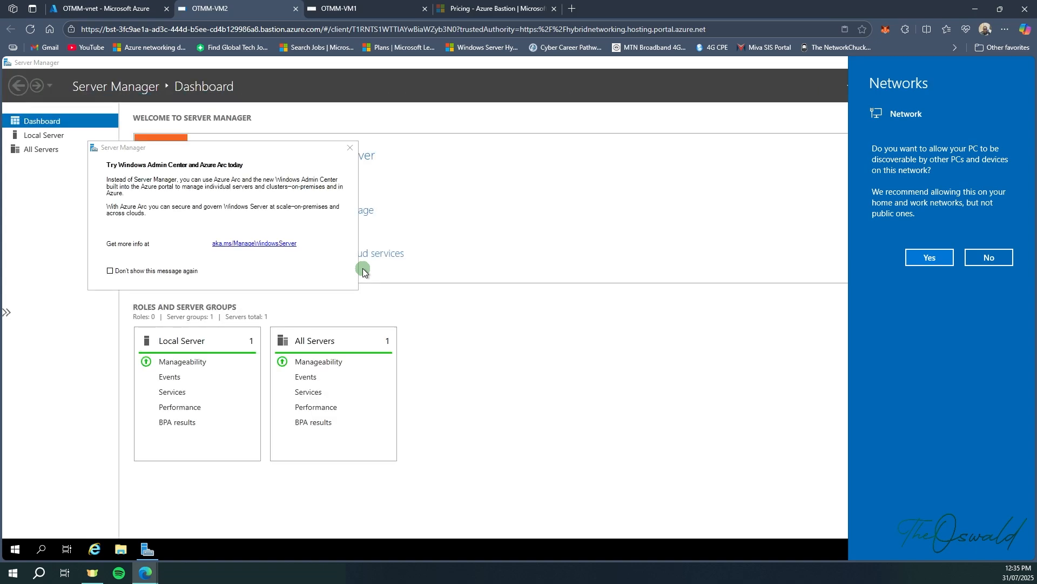
{"action": "left_click", "coordinate": [735, 265]}
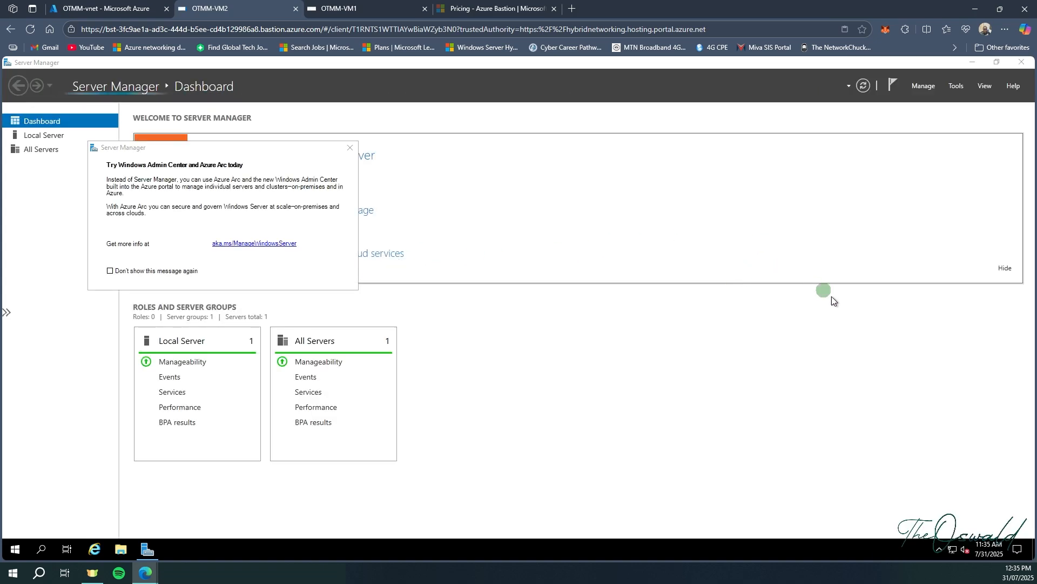
{"action": "left_click", "coordinate": [350, 147]}
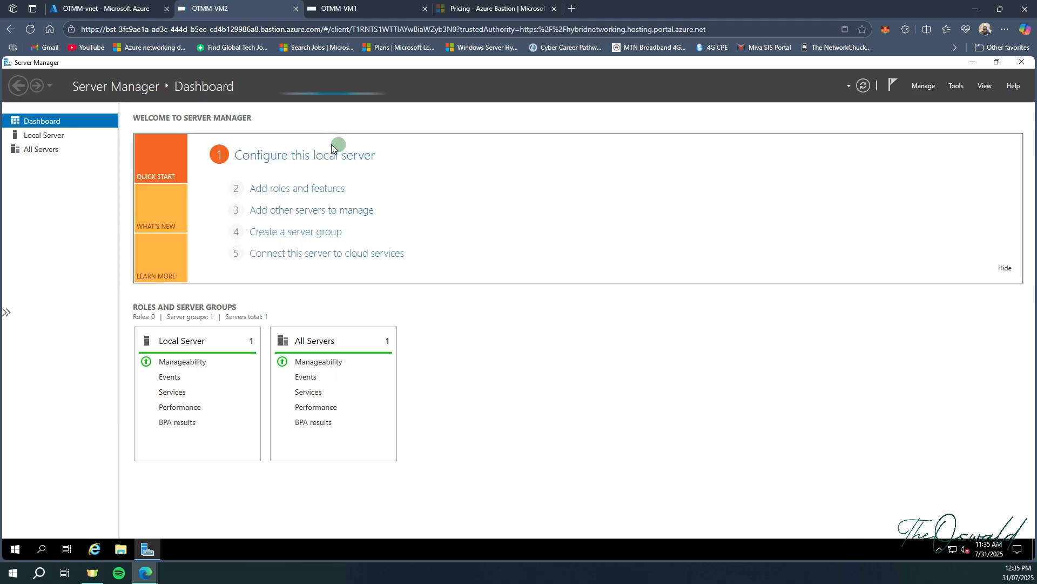
{"action": "left_click", "coordinate": [46, 136]}
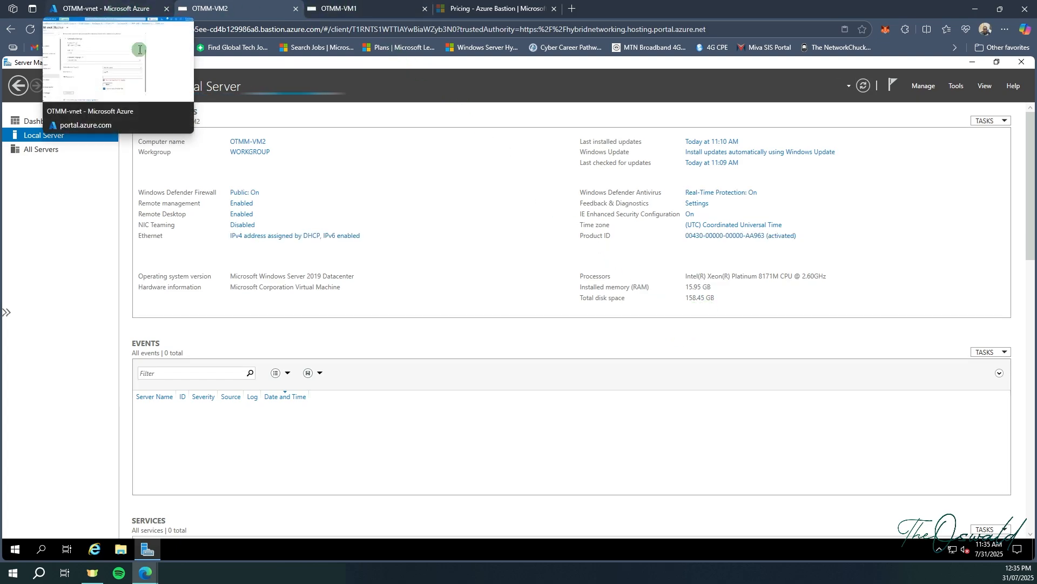
Step: Review the OTMM-vnet Bastion connection form in the Azure portal and leave it for the network's overview, discarding the unsaved edits
{"action": "left_click", "coordinate": [95, 4]}
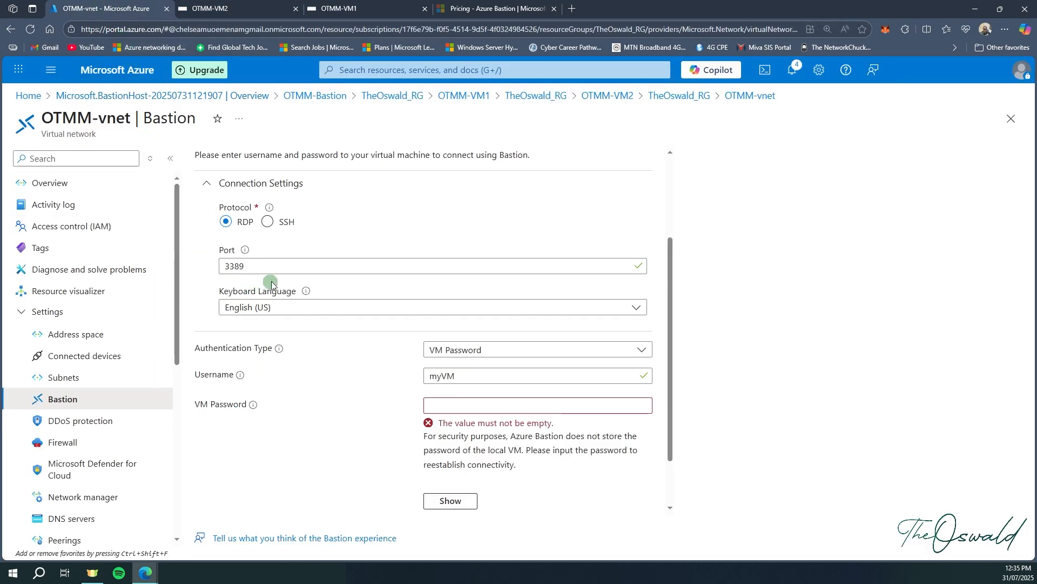
{"action": "scroll", "coordinate": [461, 301], "scroll_direction": "down", "scroll_amount": 1}
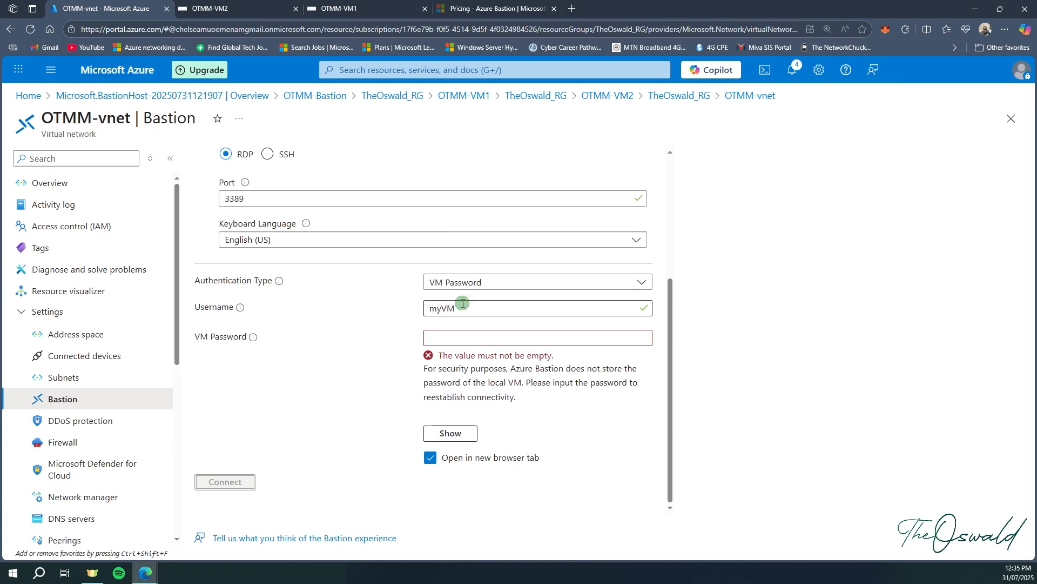
{"action": "scroll", "coordinate": [460, 301], "scroll_direction": "up", "scroll_amount": 4}
{"action": "scroll", "coordinate": [462, 301], "scroll_direction": "down", "scroll_amount": 2}
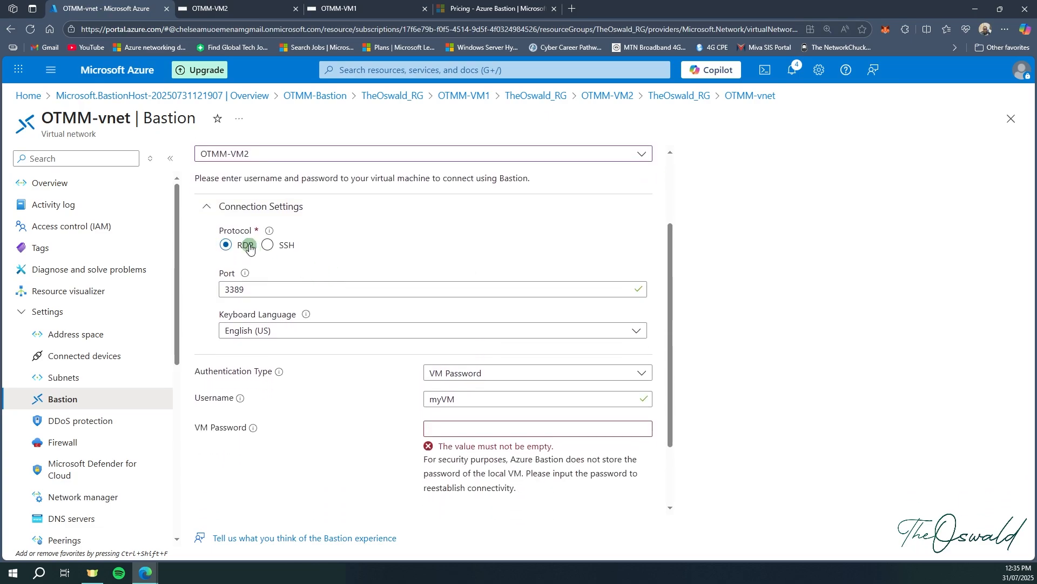
{"action": "left_click", "coordinate": [90, 190]}
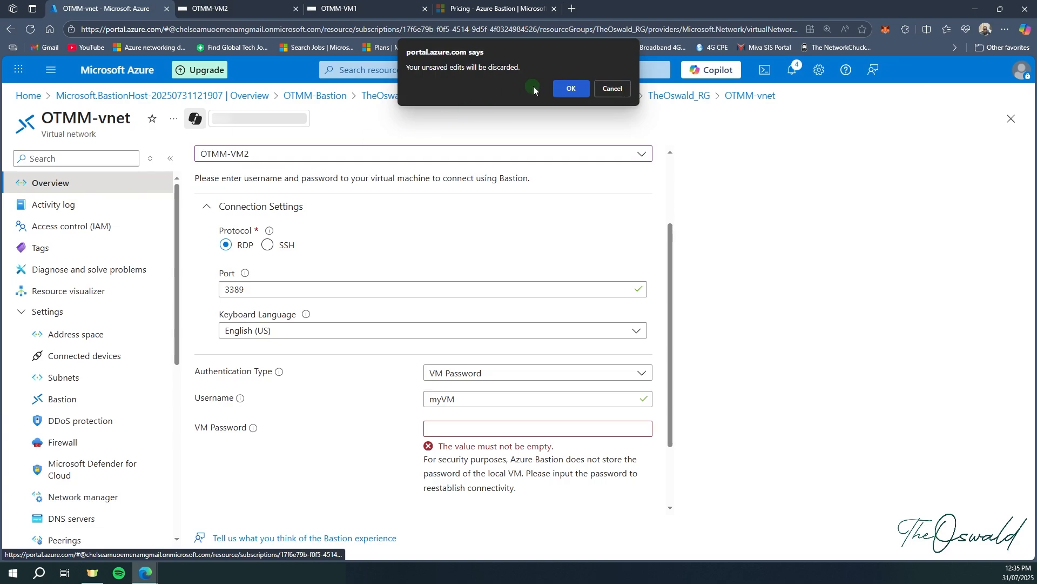
{"action": "left_click", "coordinate": [562, 88]}
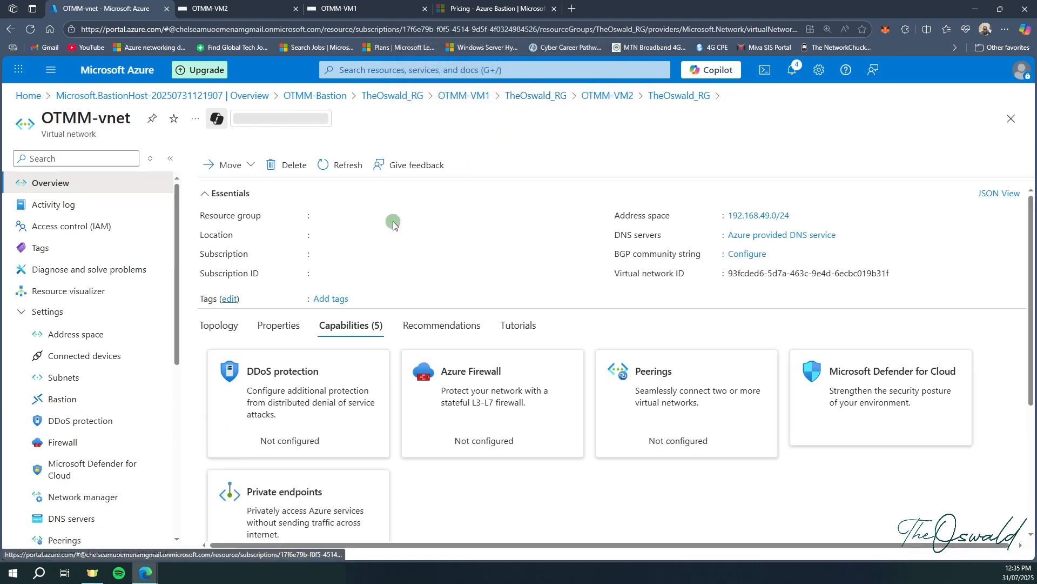
Step: Open the Bastion page of virtual machine OTMM-VM1 and review its connection settings
{"action": "left_click", "coordinate": [462, 101]}
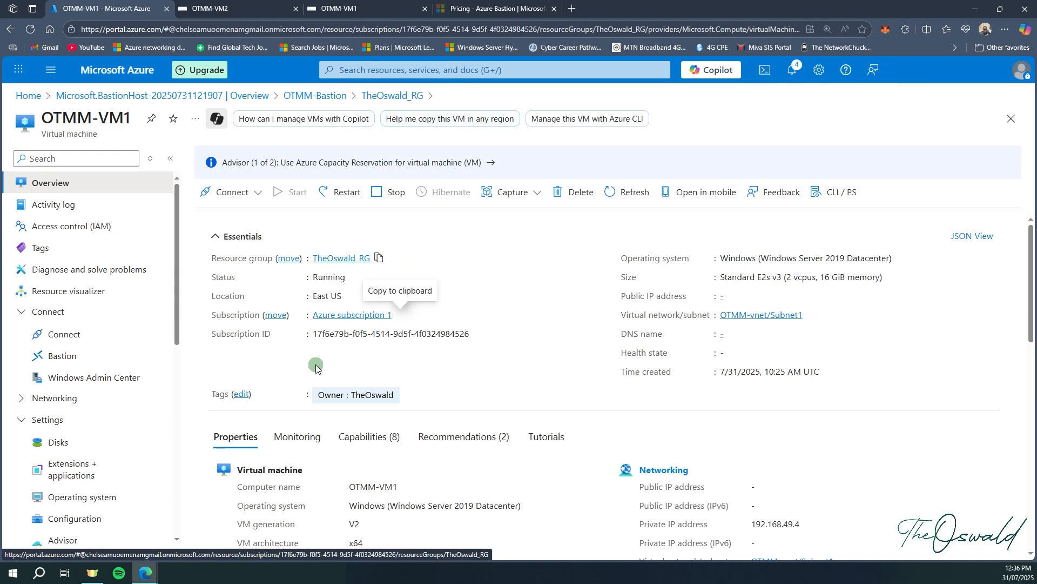
{"action": "left_click", "coordinate": [65, 355]}
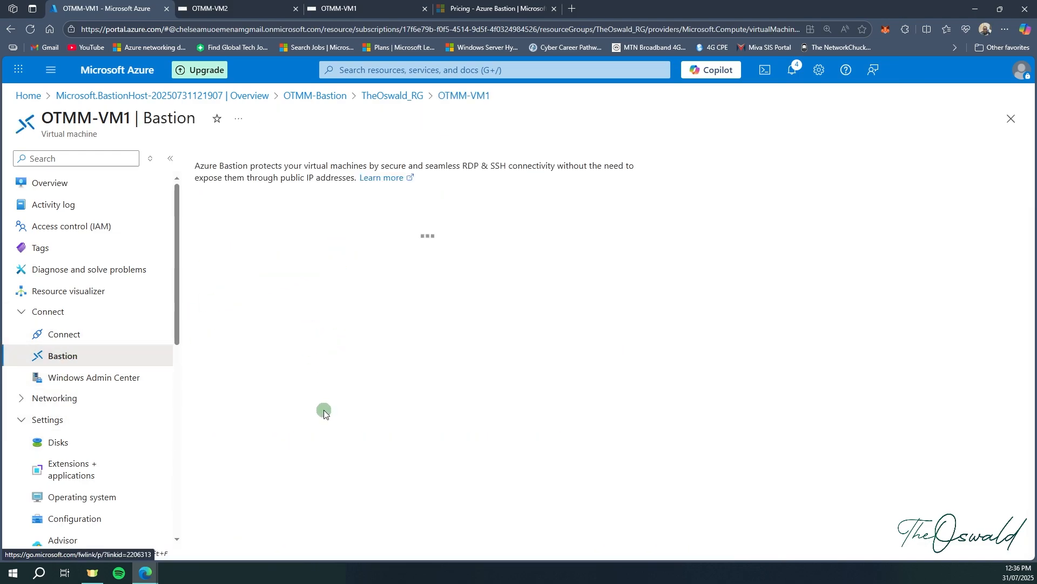
{"action": "scroll", "coordinate": [376, 408], "scroll_direction": "down", "scroll_amount": 2}
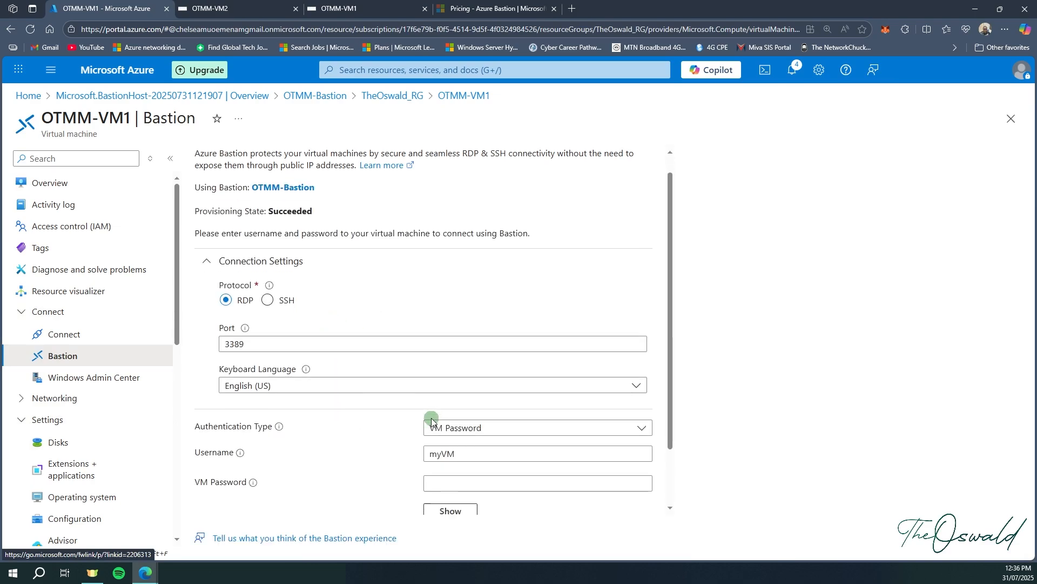
{"action": "scroll", "coordinate": [303, 324], "scroll_direction": "up", "scroll_amount": 2}
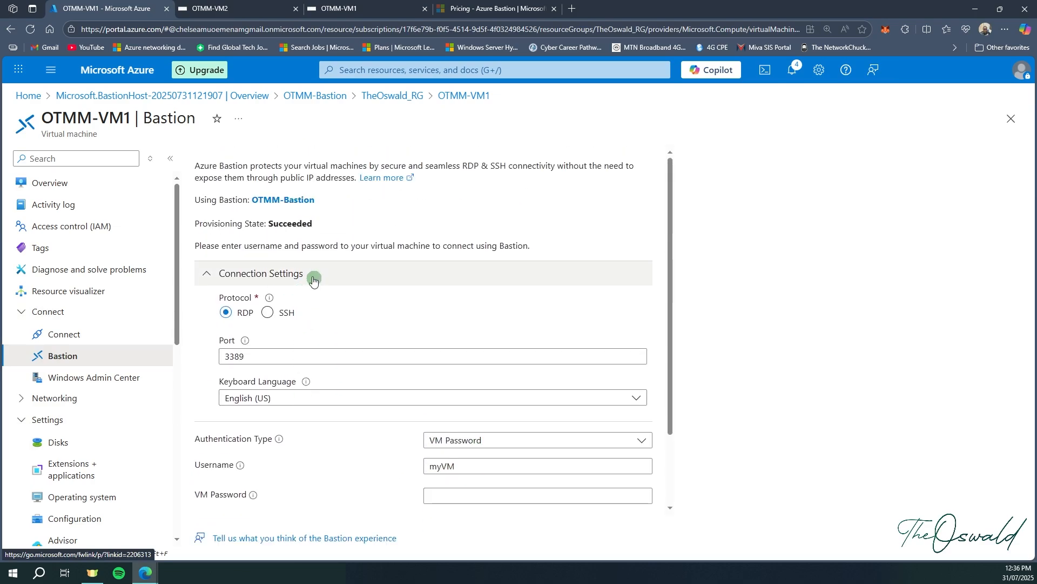
Step: Open OTMM-Bastion from the TheOswald_RG resource group and examine its active sessions, highlighting the target IP address of OTMM-VM1
{"action": "left_click", "coordinate": [314, 97]}
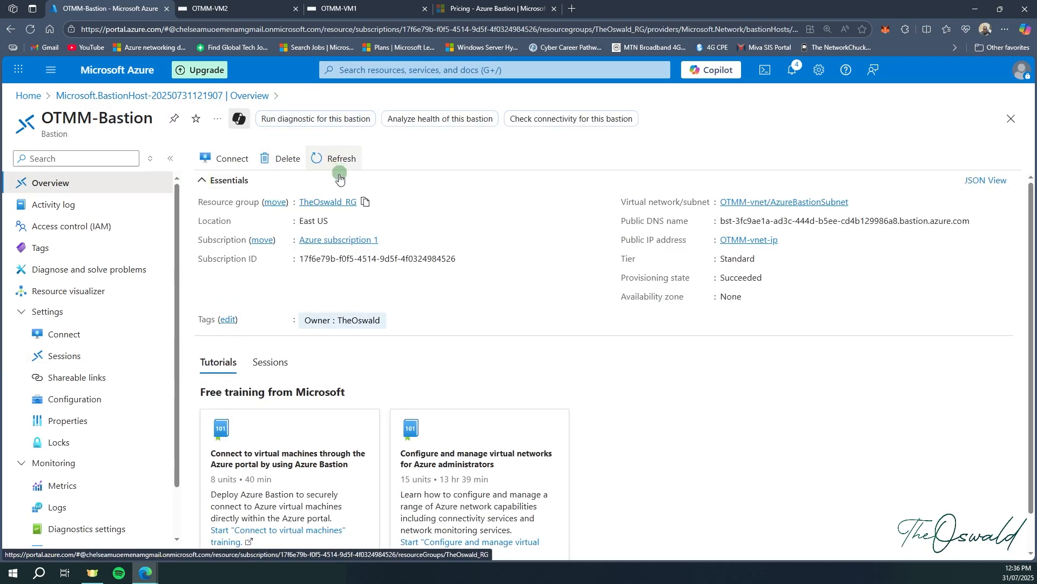
{"action": "left_click", "coordinate": [323, 204]}
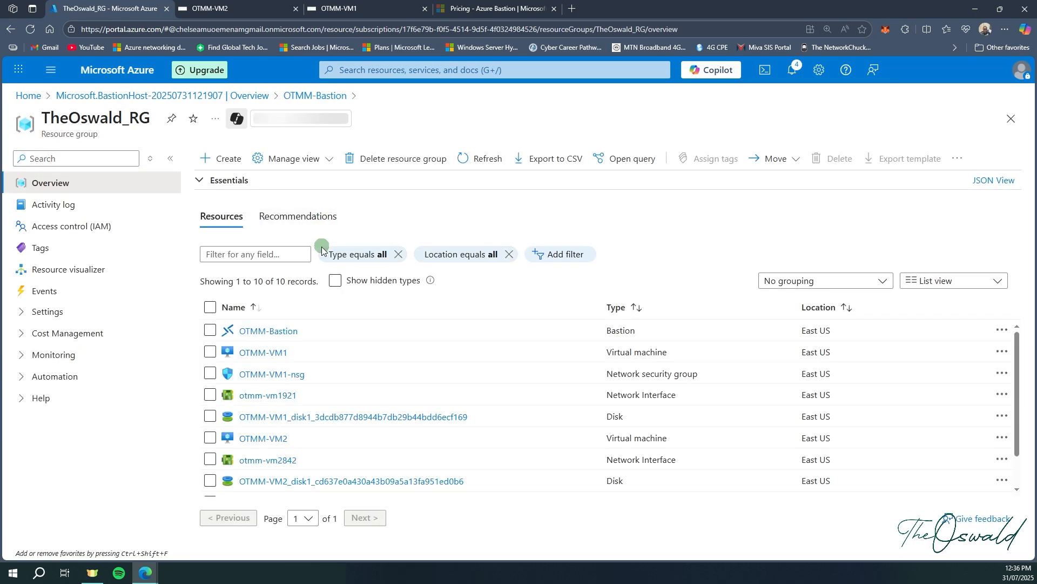
{"action": "left_click", "coordinate": [268, 331]}
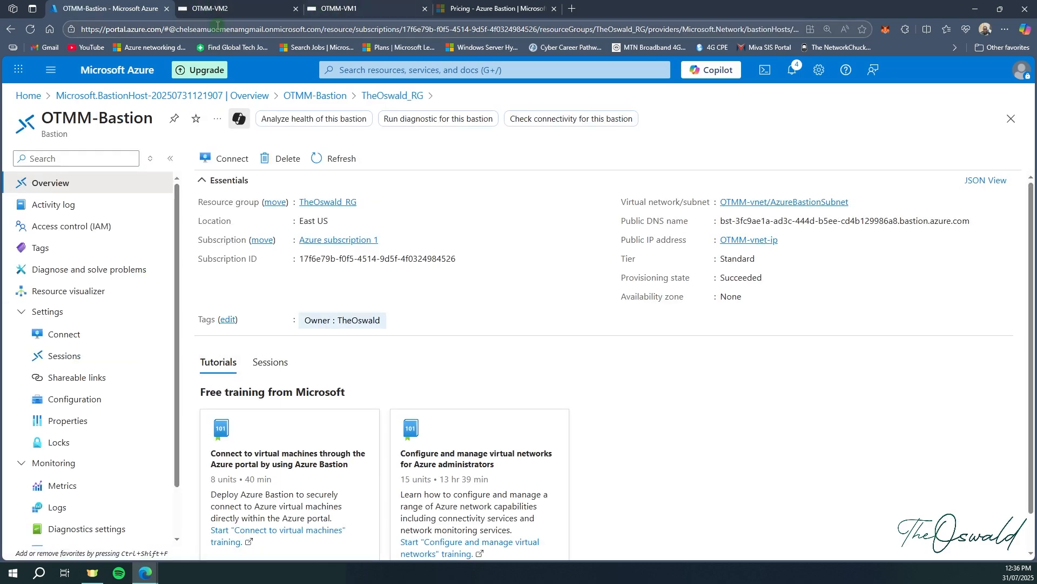
{"action": "left_click", "coordinate": [105, 361]}
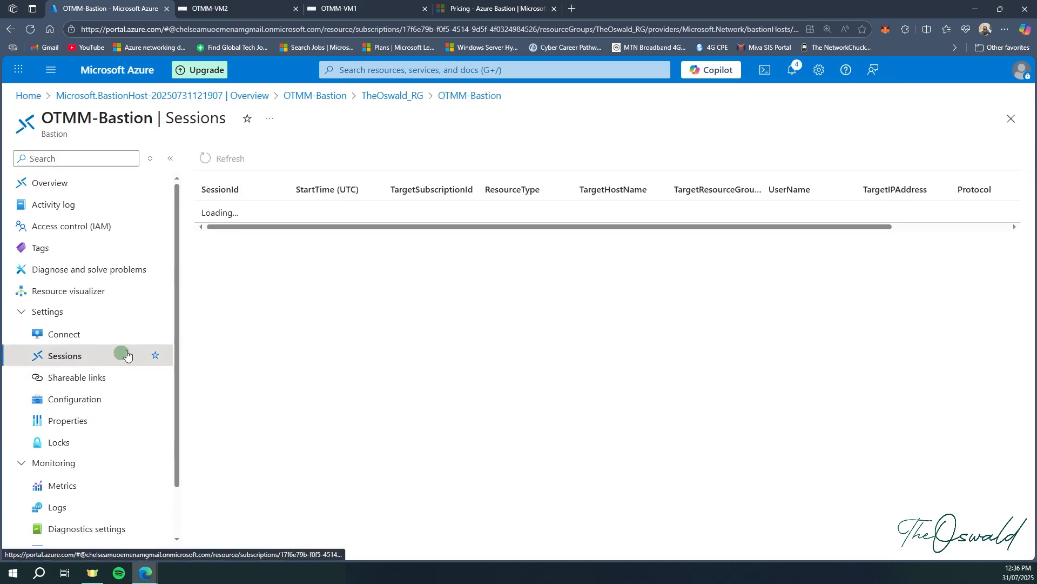
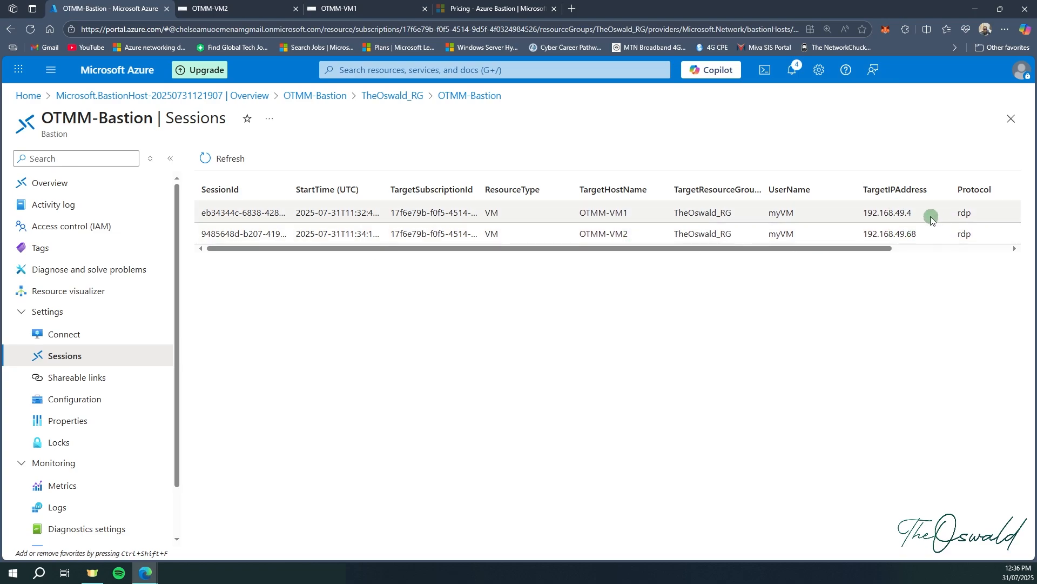
{"action": "left_click_drag", "start_coordinate": [913, 214], "coordinate": [860, 215]}
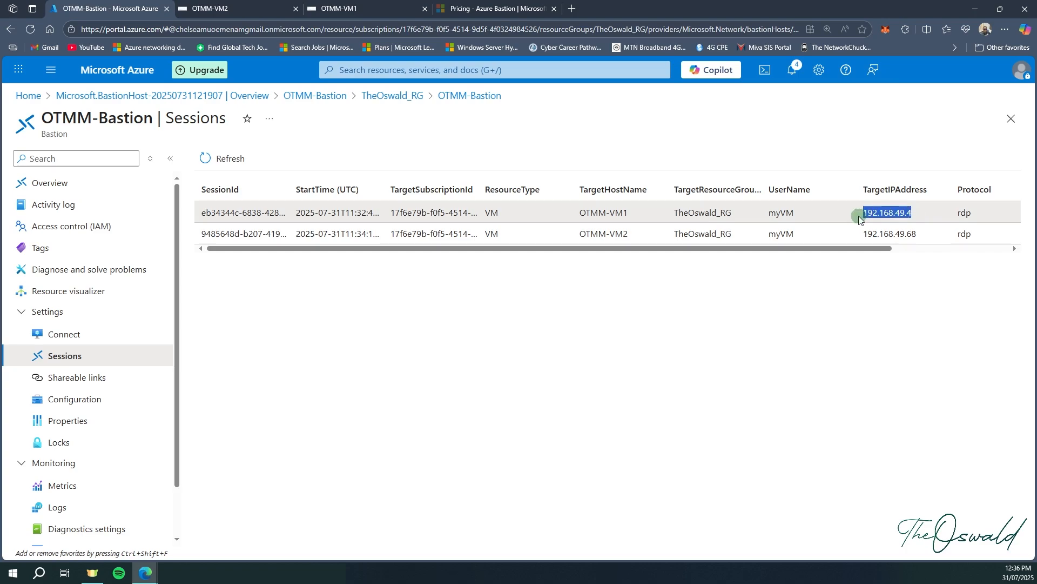
{"action": "left_click", "coordinate": [879, 180]}
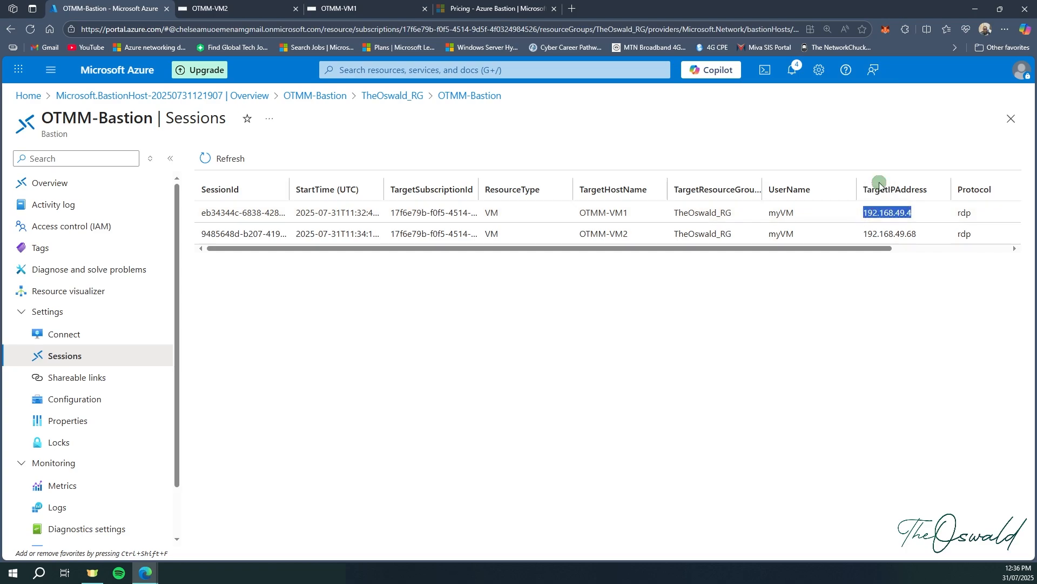
Step: Go to the OTMM-VM1 remote session and close it
{"action": "left_click", "coordinate": [345, 14]}
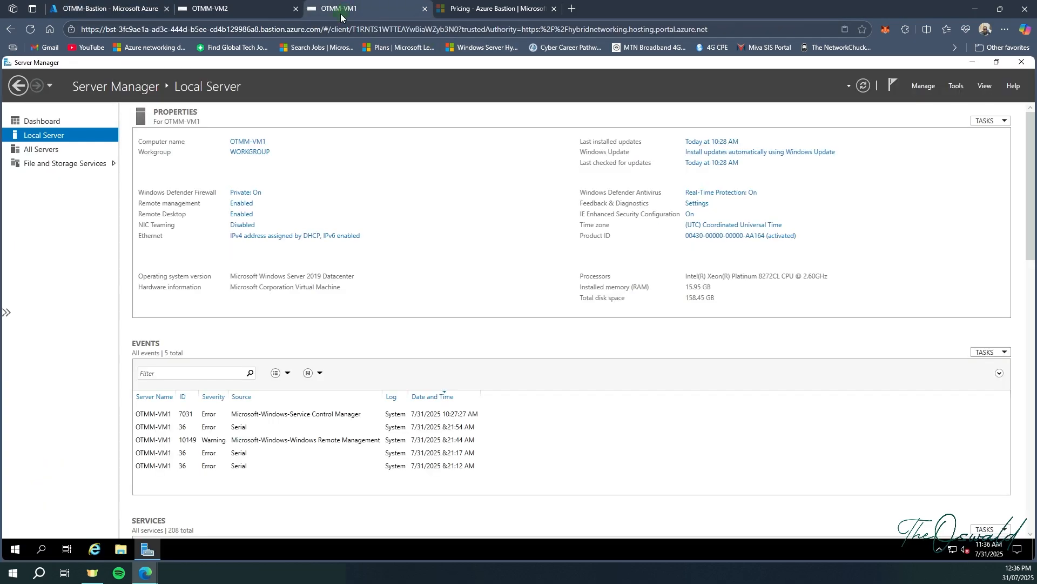
{"action": "left_click", "coordinate": [426, 9]}
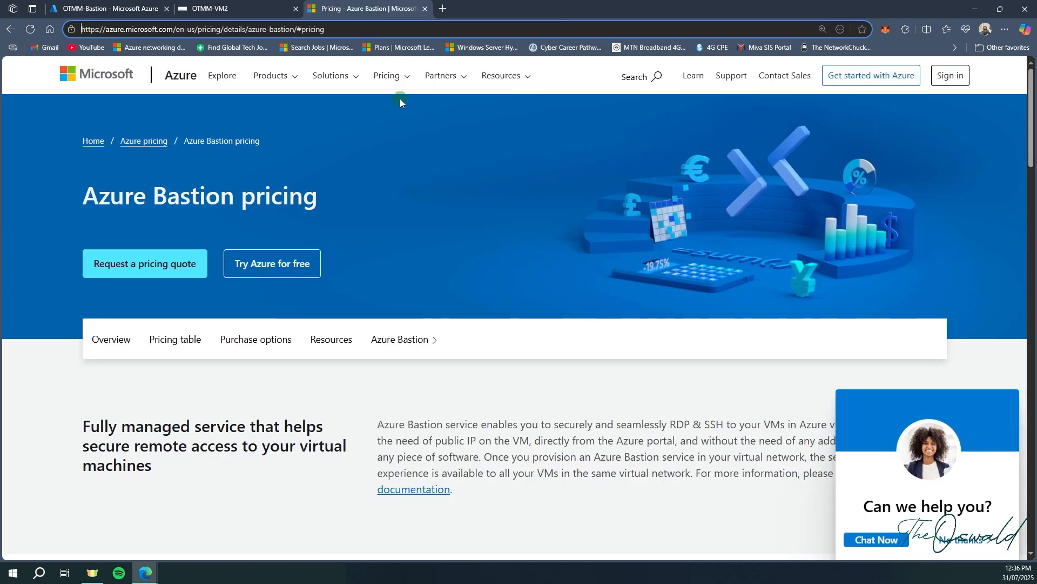
Step: Refresh OTMM-Bastion's session list in the Azure portal and enter 192.168.49.4 as the IP address on its connection form
{"action": "left_click", "coordinate": [117, 13]}
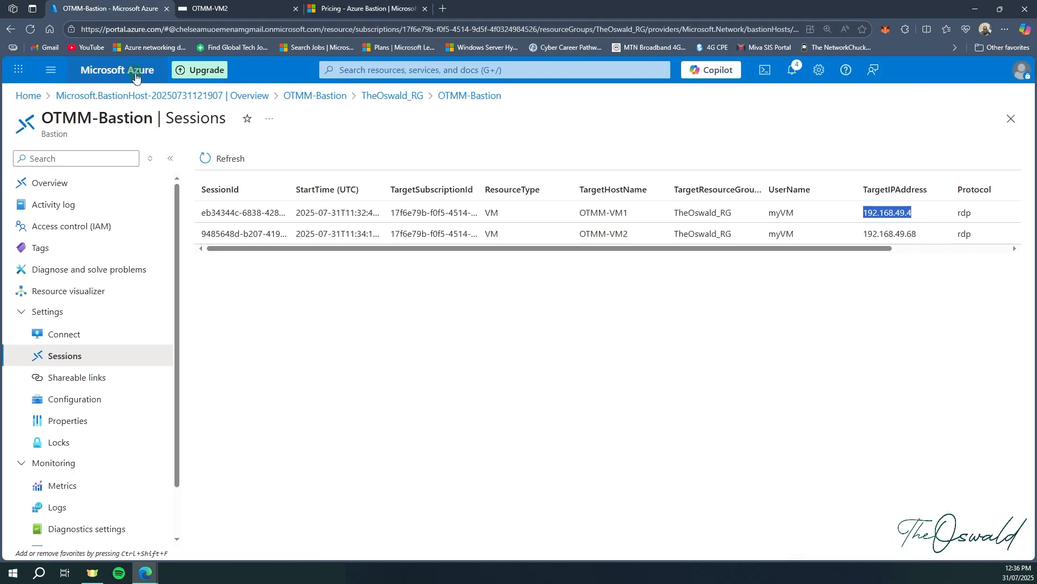
{"action": "left_click", "coordinate": [231, 161]}
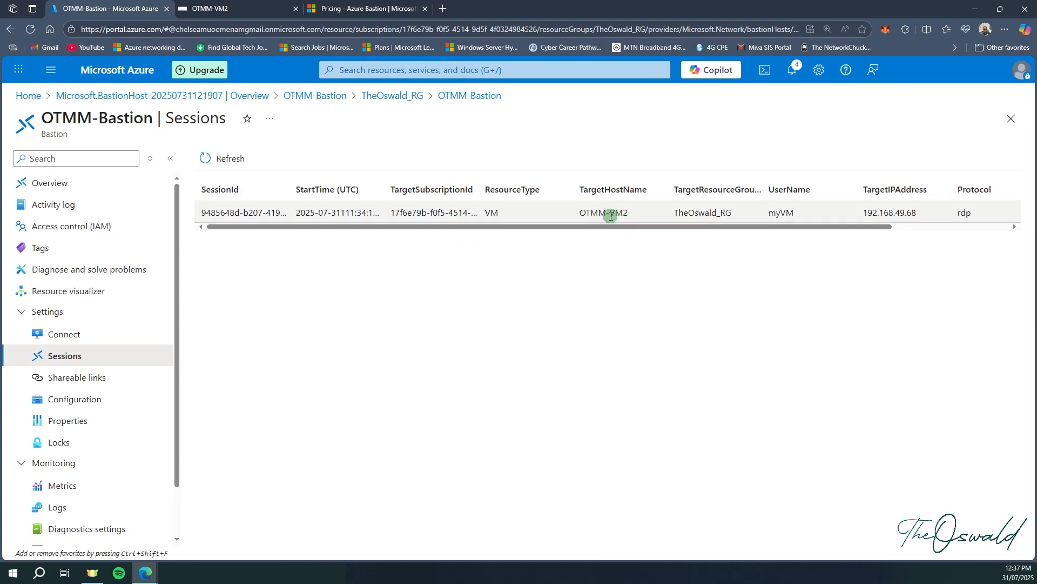
{"action": "left_click", "coordinate": [71, 337]}
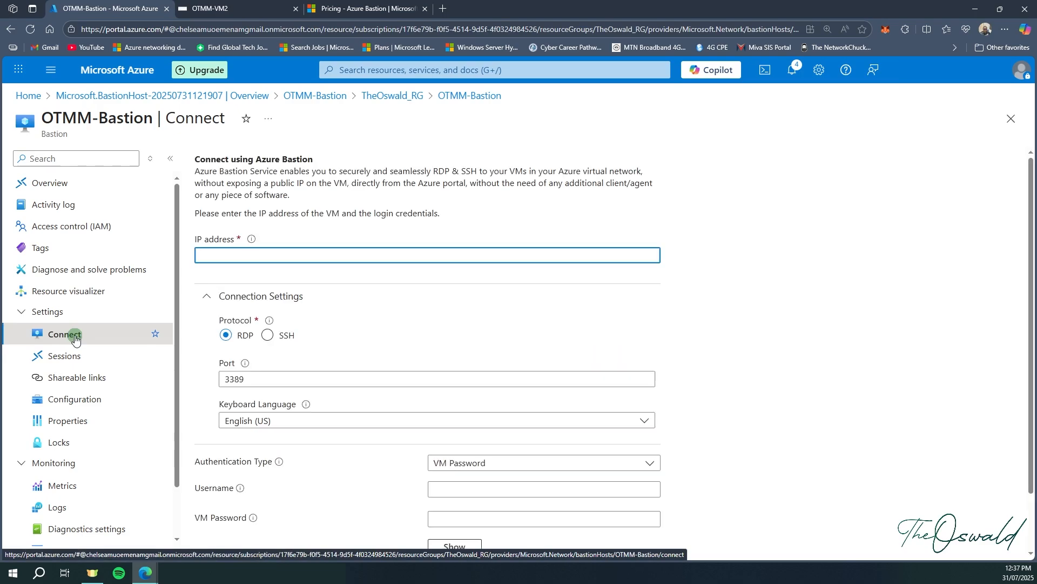
{"action": "left_click", "coordinate": [206, 254]}
{"action": "key", "text": "ctrl+v"}
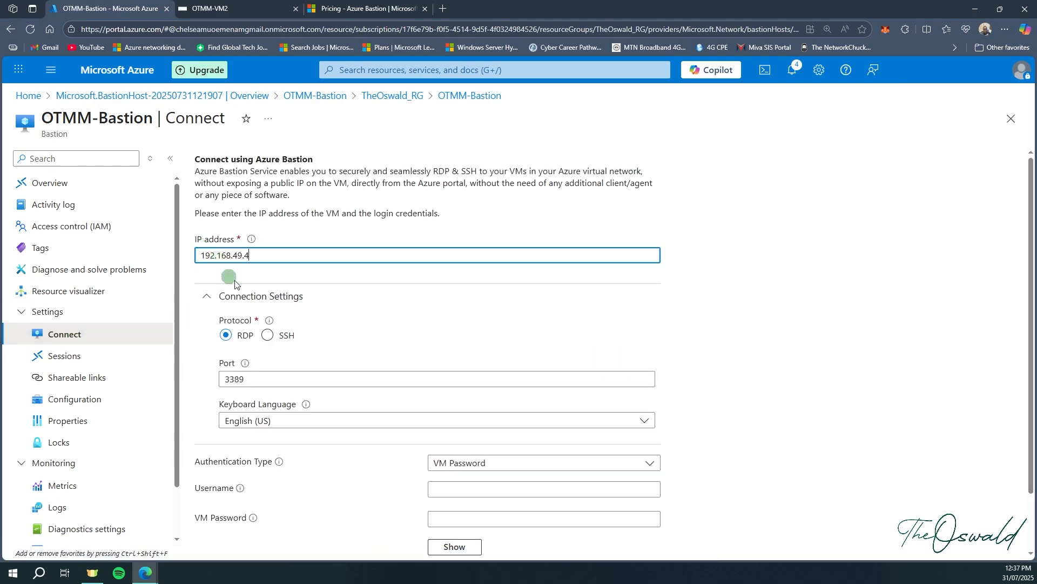
Step: Enter the username myVM and the VM password, and connect over RDP on port 3389 in a new browser tab
{"action": "left_click", "coordinate": [268, 334]}
{"action": "scroll", "coordinate": [270, 346], "scroll_direction": "down", "scroll_amount": 1}
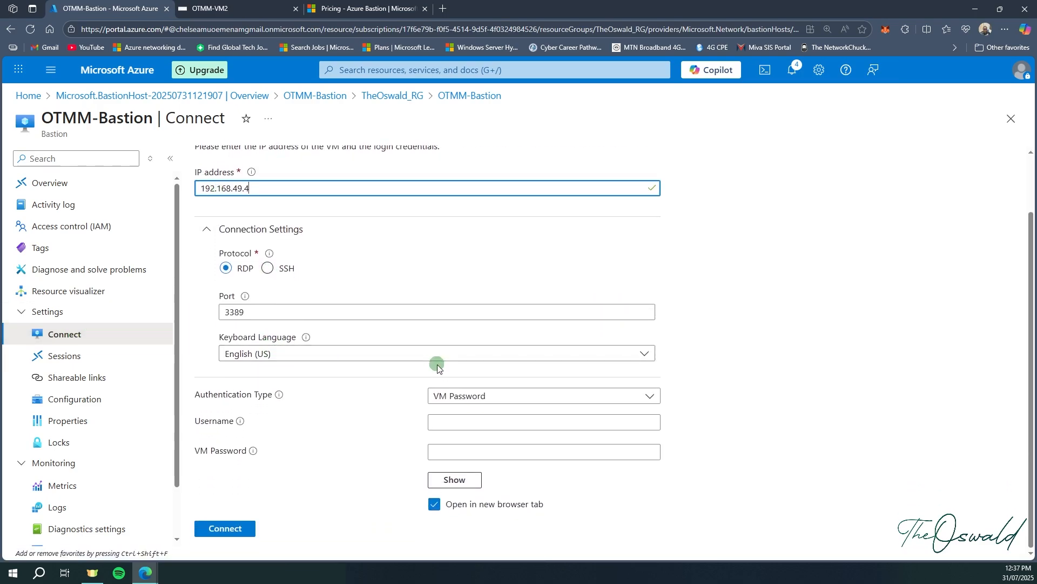
{"action": "left_click", "coordinate": [441, 422]}
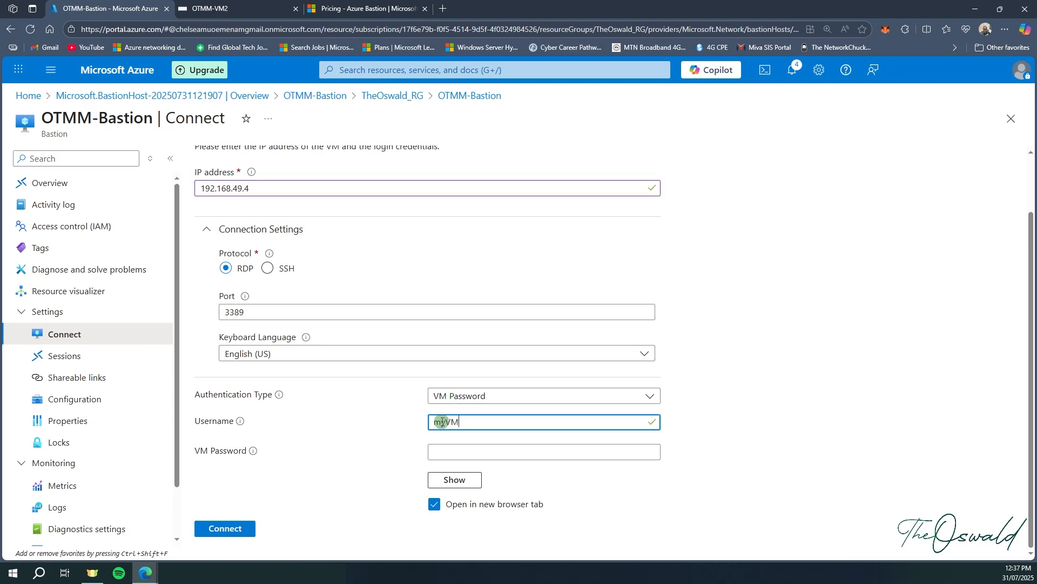
{"action": "key", "text": "Tab"}
{"action": "key", "text": "Tab"}
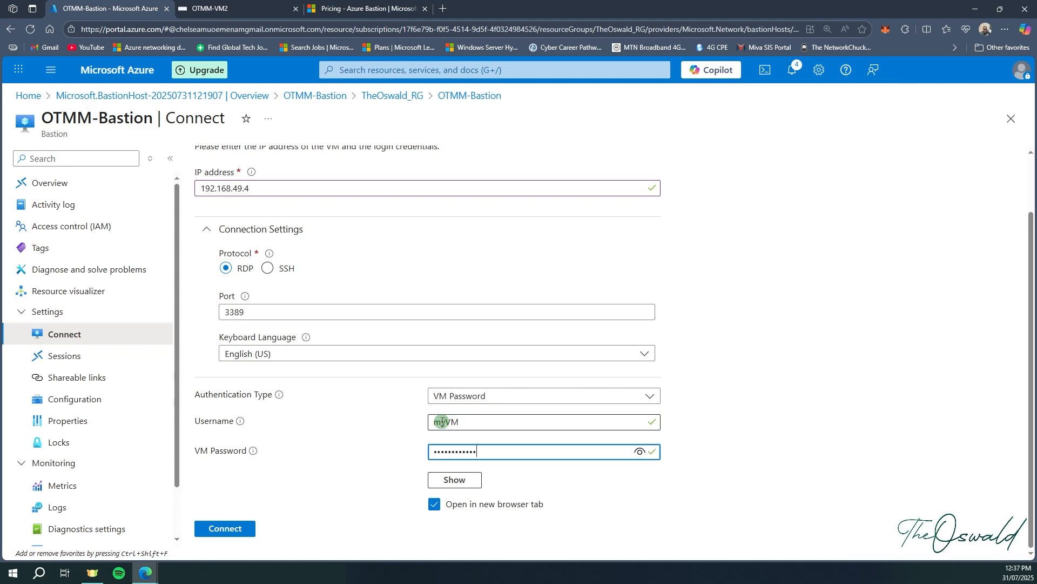
{"action": "left_click", "coordinate": [238, 534]}
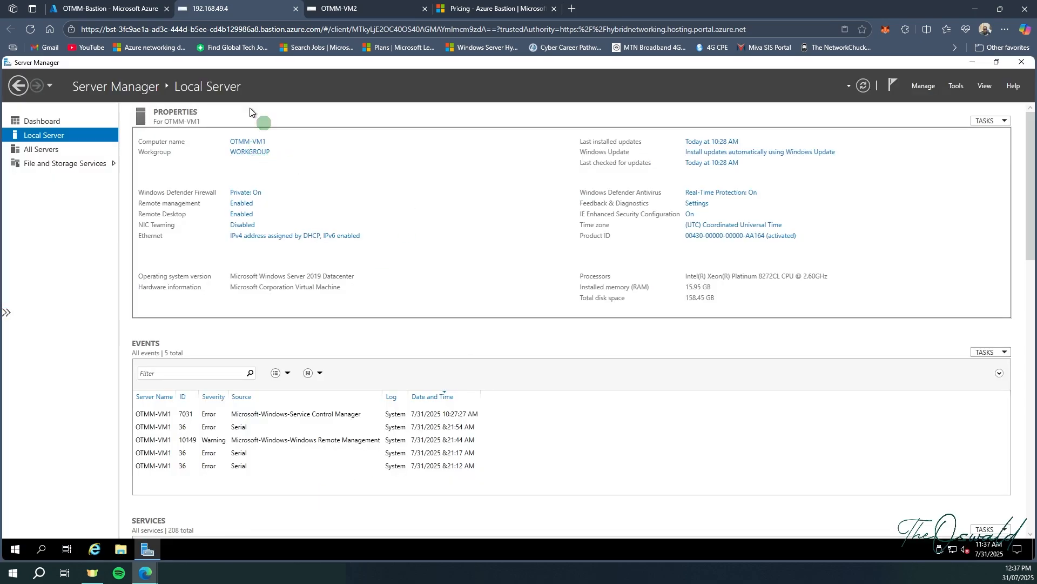
Step: Return to the Azure portal and review OTMM-Bastion's active sessions, discarding the unsaved connection form edits
{"action": "left_click", "coordinate": [108, 8]}
{"action": "left_click", "coordinate": [106, 364]}
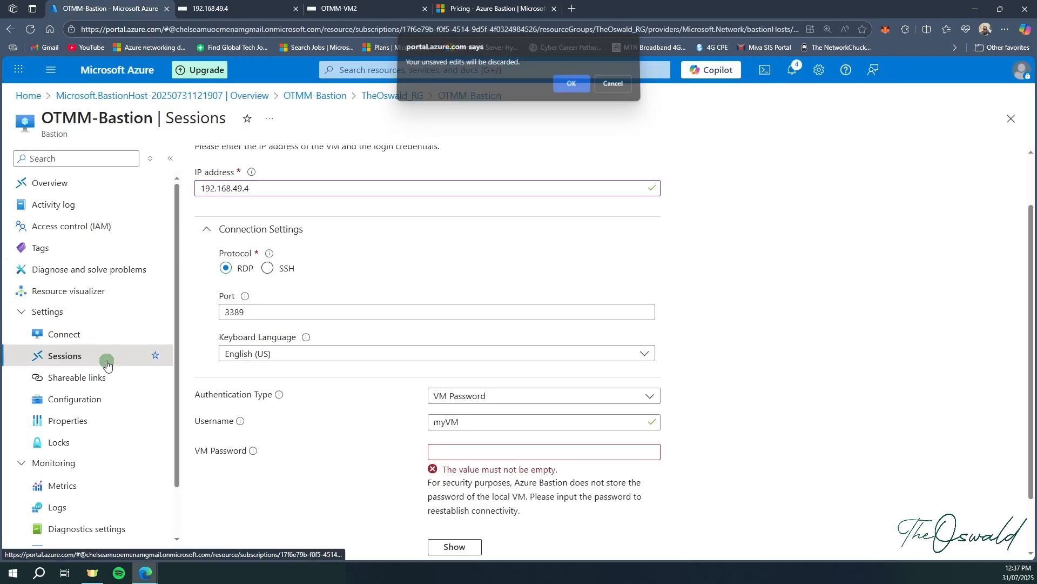
{"action": "left_click", "coordinate": [573, 84]}
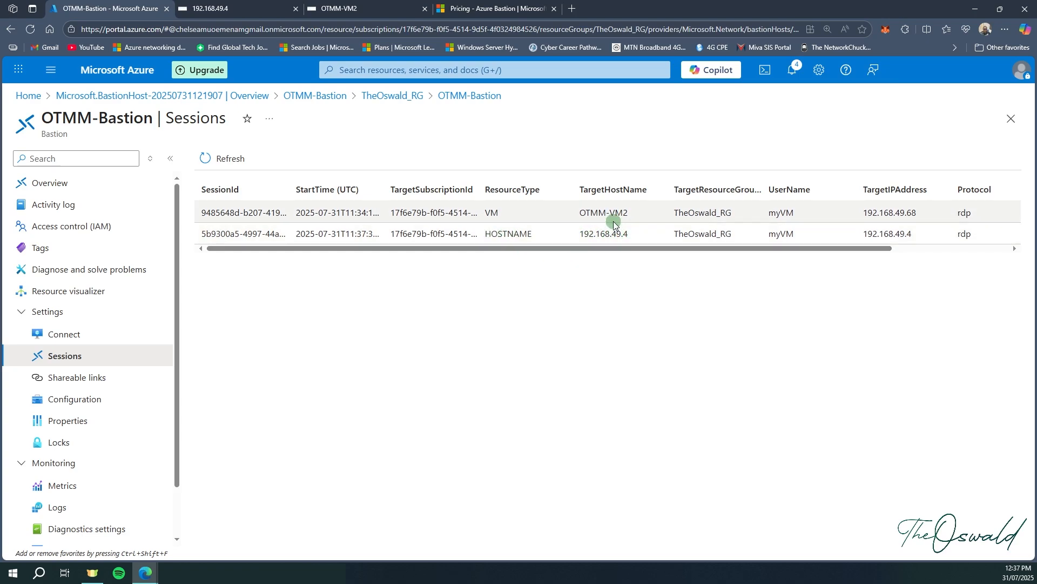
Step: Try an instance count of 5 in OTMM-Bastion's configuration, clear the value and discard the changes
{"action": "left_click", "coordinate": [141, 398]}
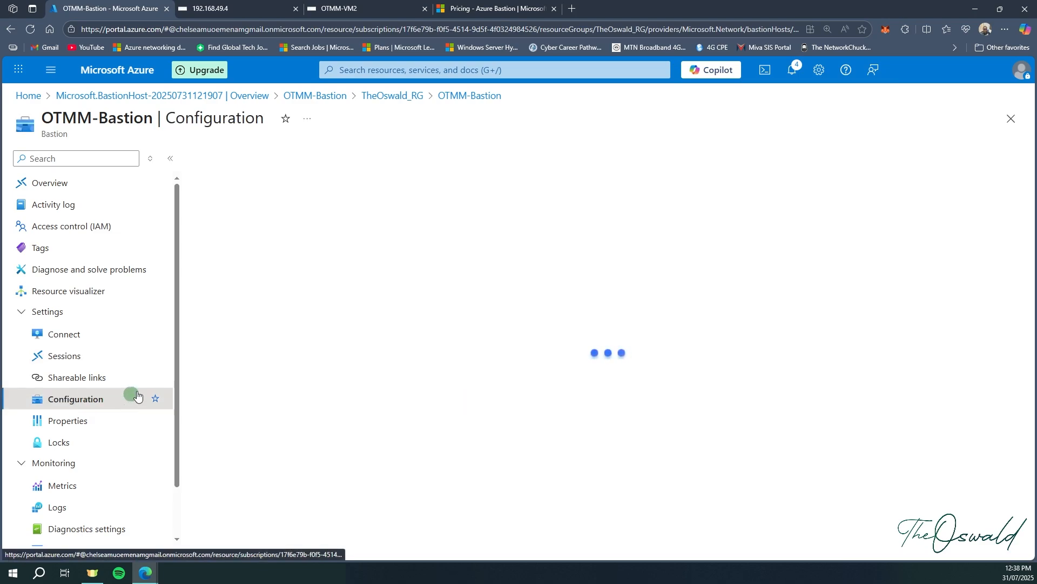
{"action": "scroll", "coordinate": [349, 329], "scroll_direction": "down", "scroll_amount": 1}
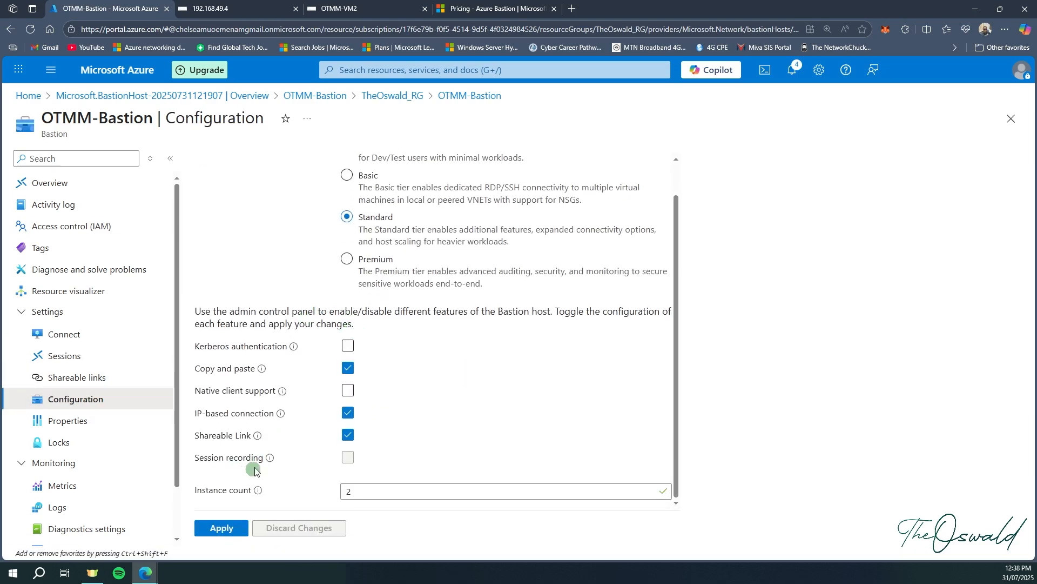
{"action": "left_click_drag", "start_coordinate": [366, 489], "coordinate": [323, 498]}
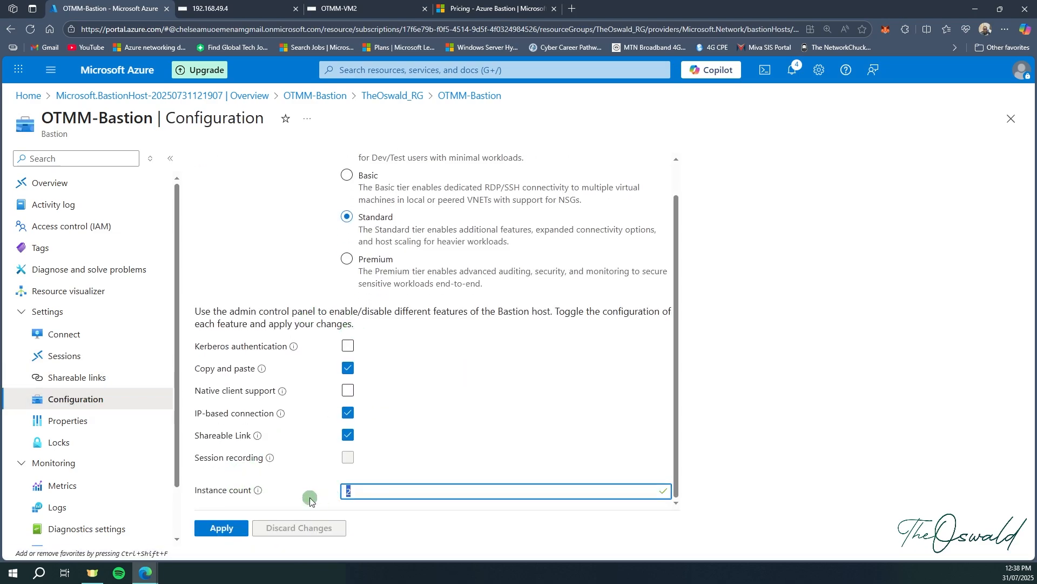
{"action": "type", "text": "5"}
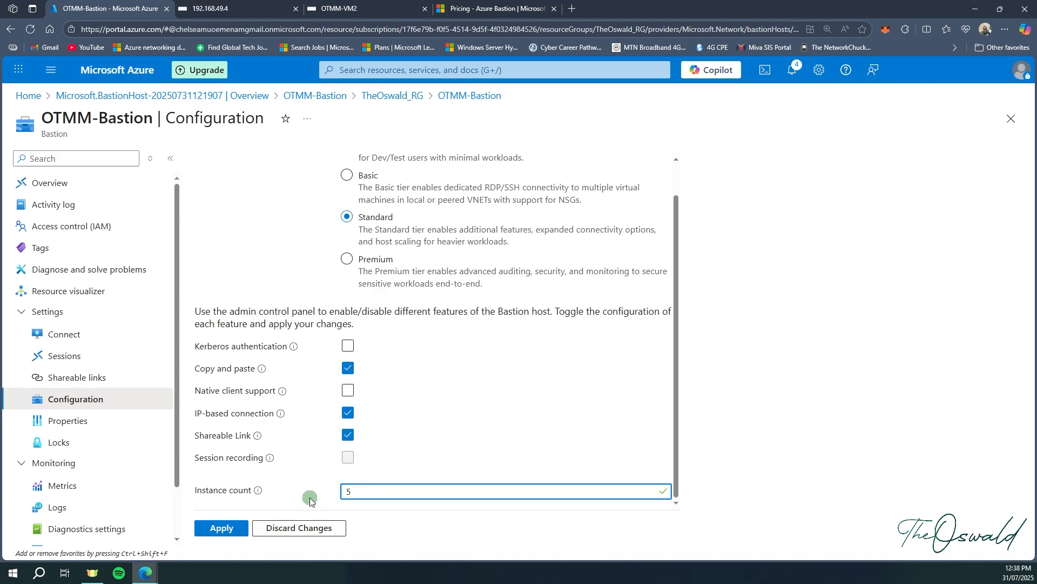
{"action": "key", "text": "BackSpace"}
{"action": "scroll", "coordinate": [377, 450], "scroll_direction": "down", "scroll_amount": 1}
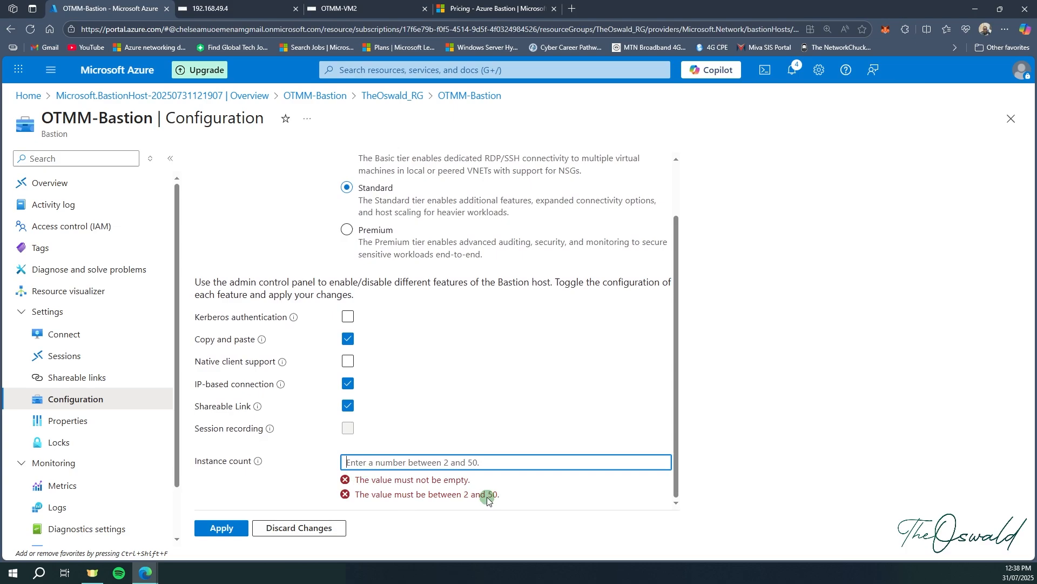
{"action": "left_click", "coordinate": [323, 531]}
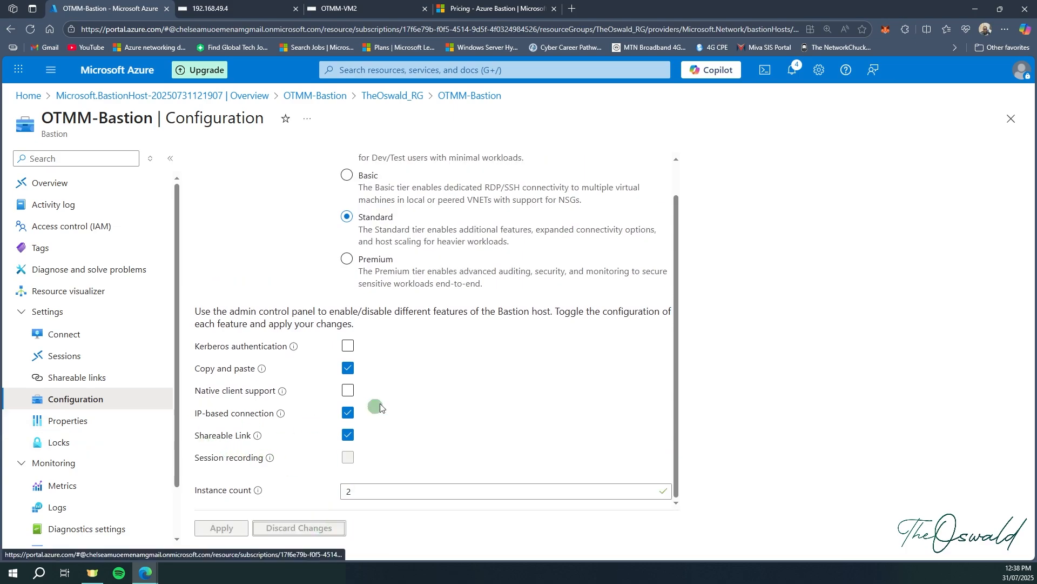
{"action": "scroll", "coordinate": [346, 351], "scroll_direction": "up", "scroll_amount": 1}
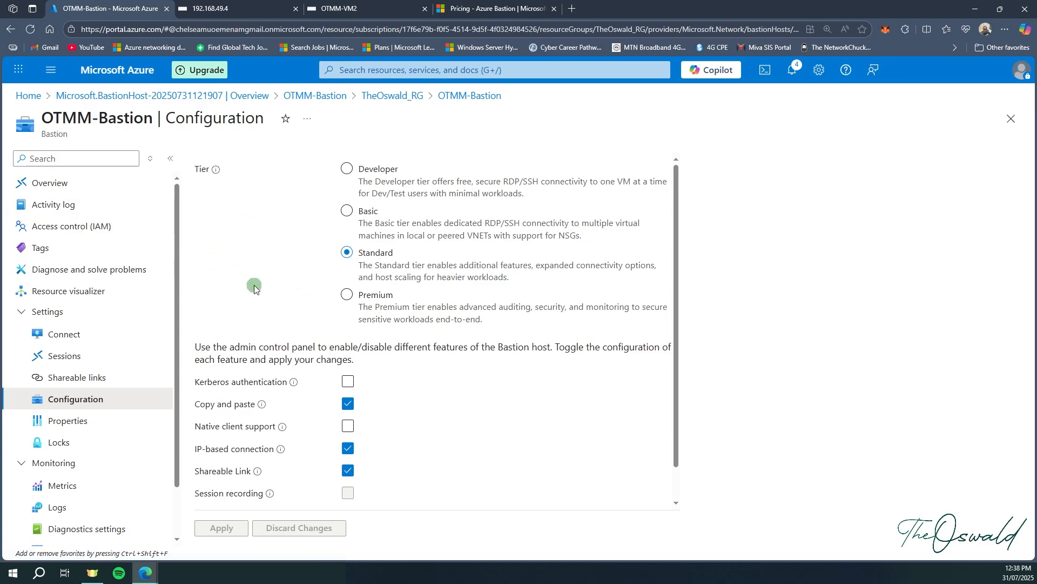
Step: Go from OTMM-Bastion's overview to resource group TheOswald_RG and open the network security group OTMM-VM1-nsg
{"action": "left_click", "coordinate": [72, 189]}
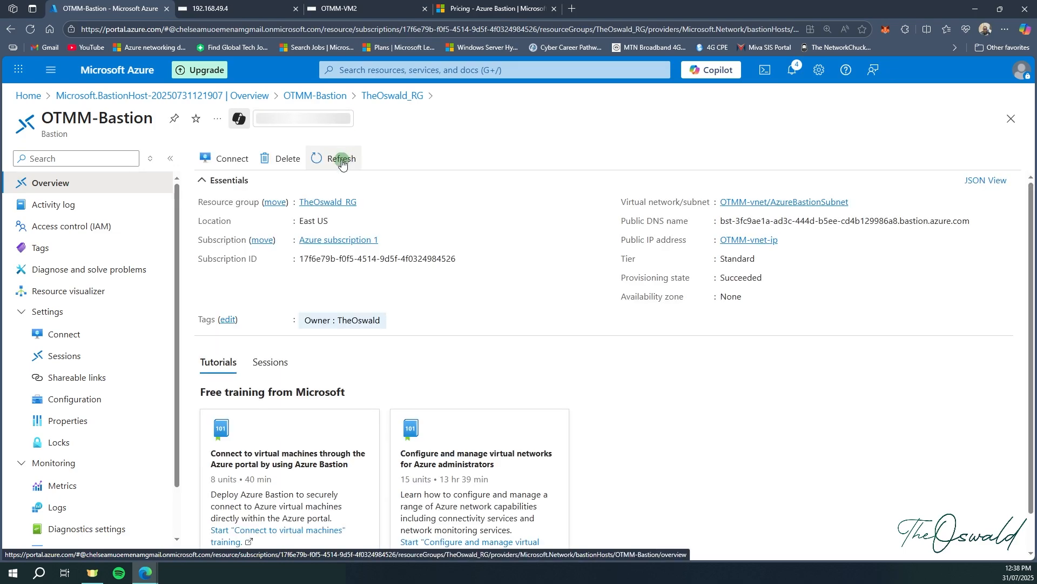
{"action": "left_click", "coordinate": [327, 202]}
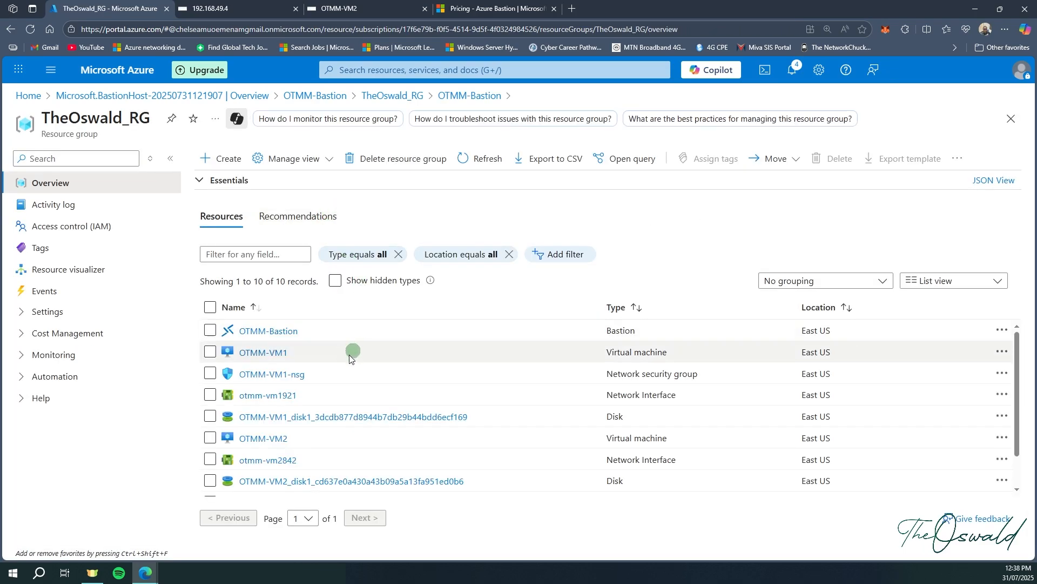
{"action": "left_click", "coordinate": [286, 375]}
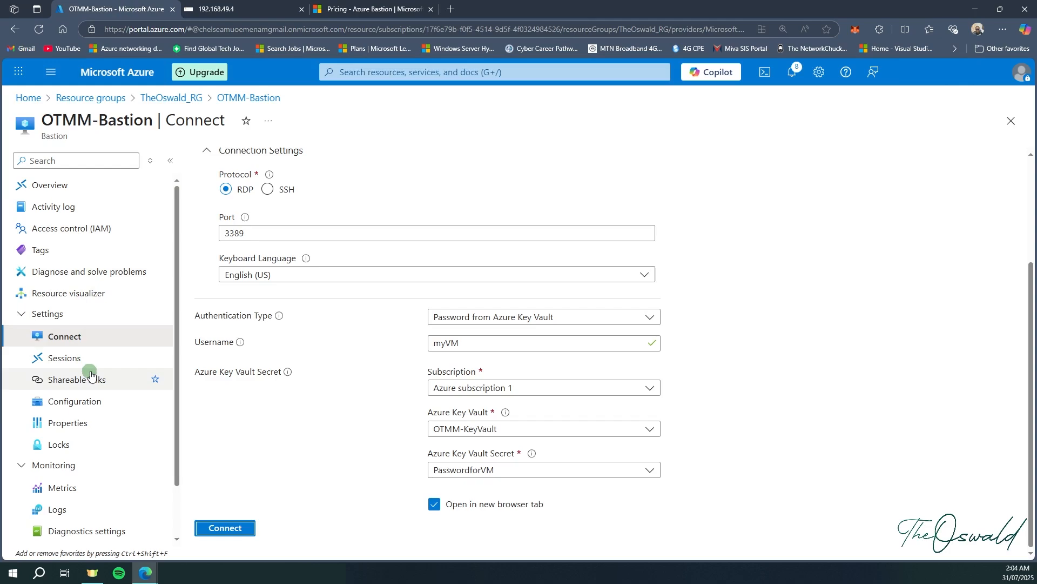
Step: Create a Bastion shareable link for OTMM-VM2 in TheOswald_RG, discarding the unsaved connection edits, and check the resource status of the link
{"action": "left_click", "coordinate": [96, 381]}
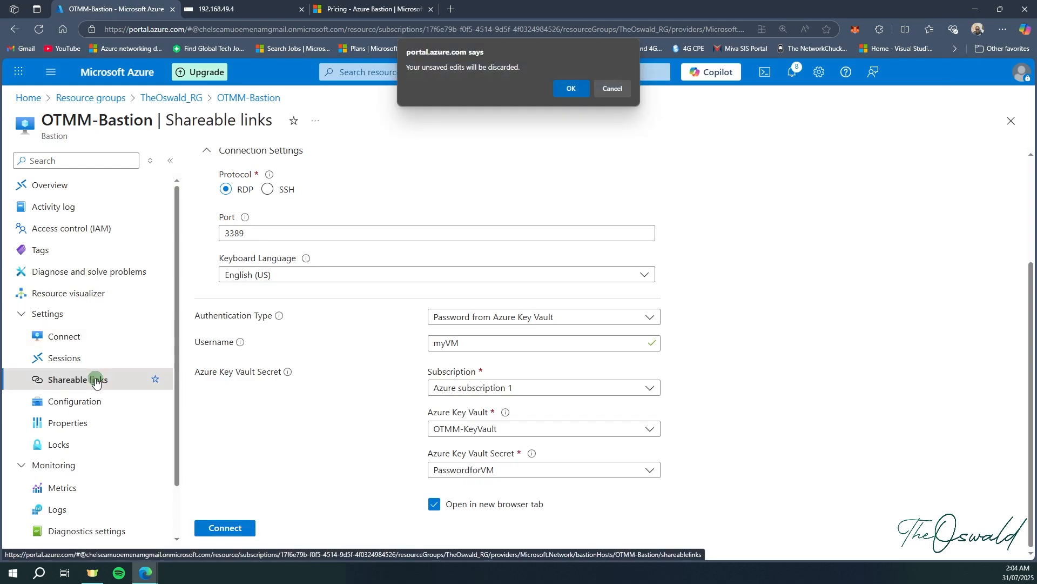
{"action": "left_click", "coordinate": [570, 92]}
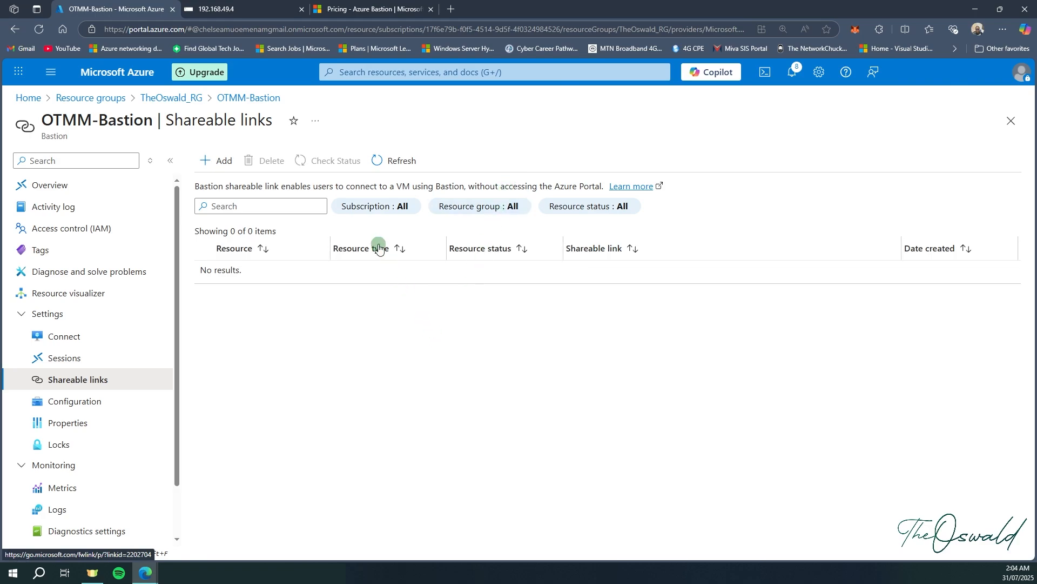
{"action": "left_click", "coordinate": [225, 160]}
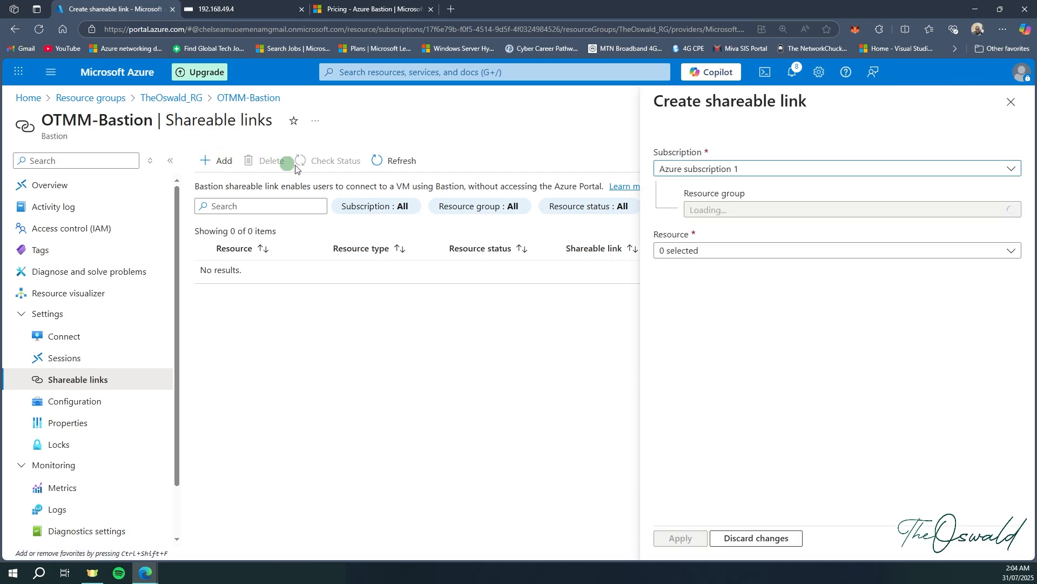
{"action": "left_click", "coordinate": [783, 210]}
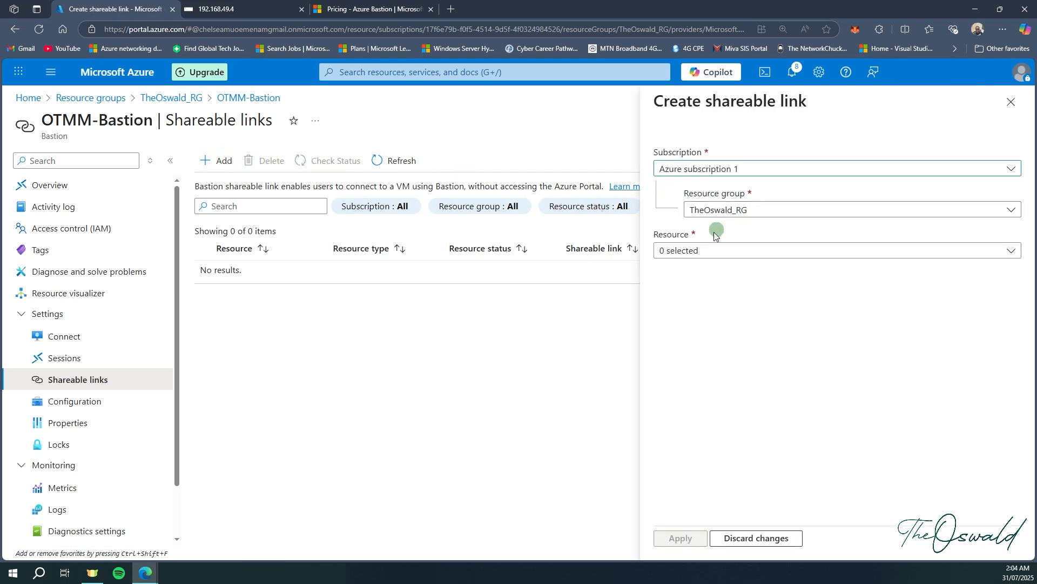
{"action": "left_click", "coordinate": [698, 248]}
{"action": "left_click", "coordinate": [670, 340]}
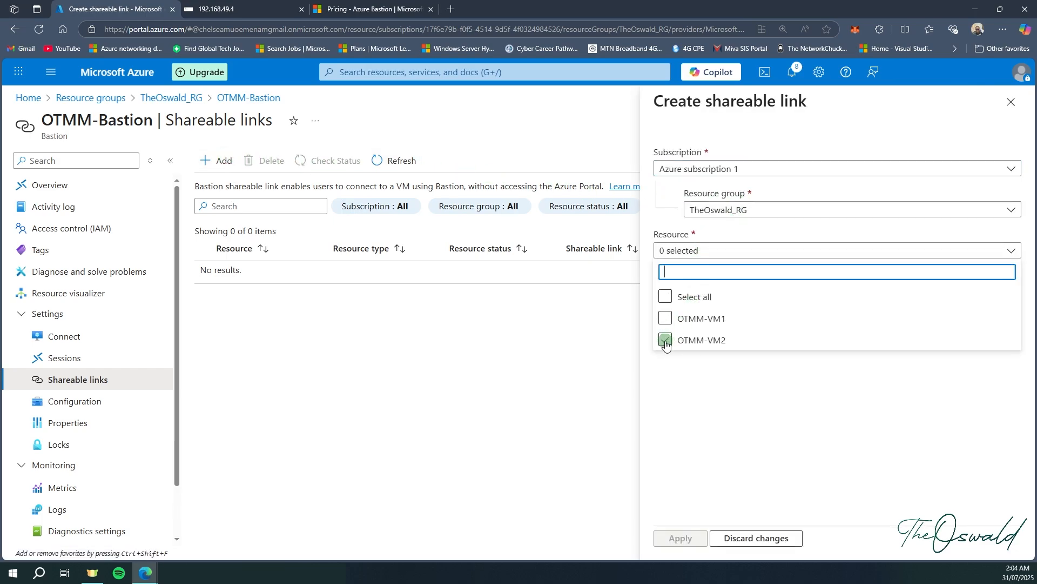
{"action": "left_click", "coordinate": [679, 539]}
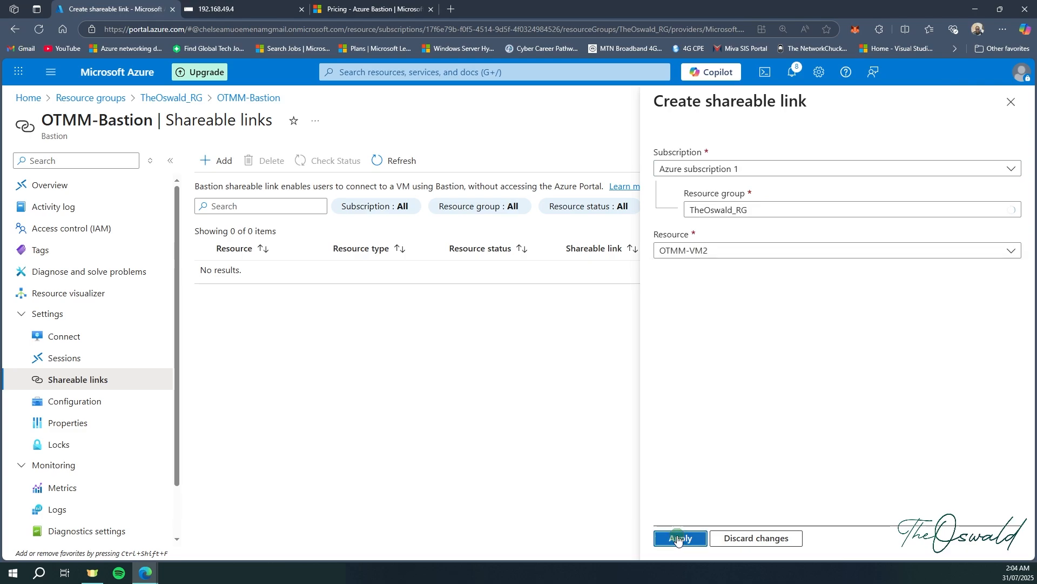
{"action": "left_click", "coordinate": [679, 538]}
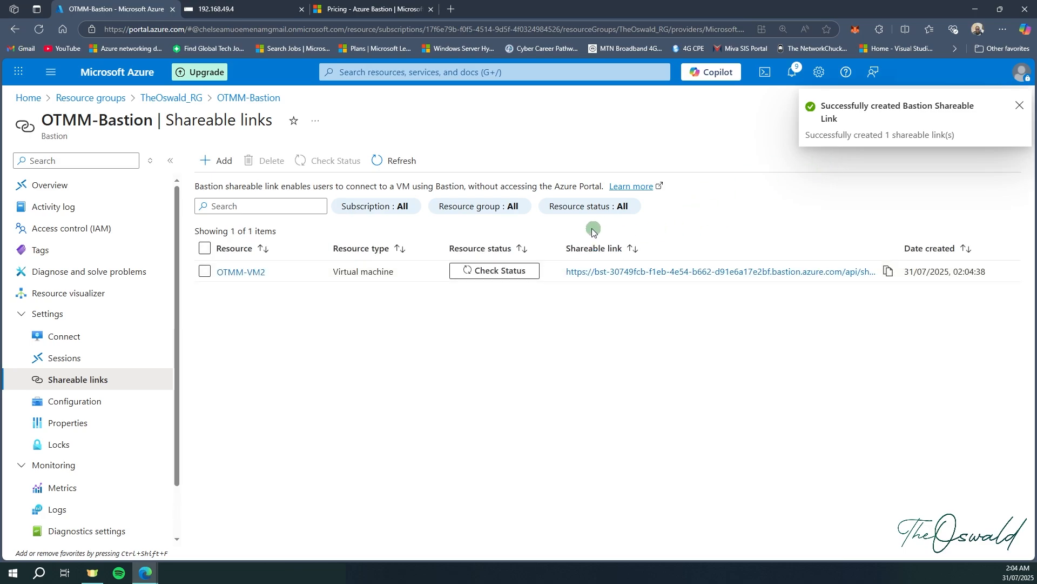
{"action": "left_click", "coordinate": [489, 271]}
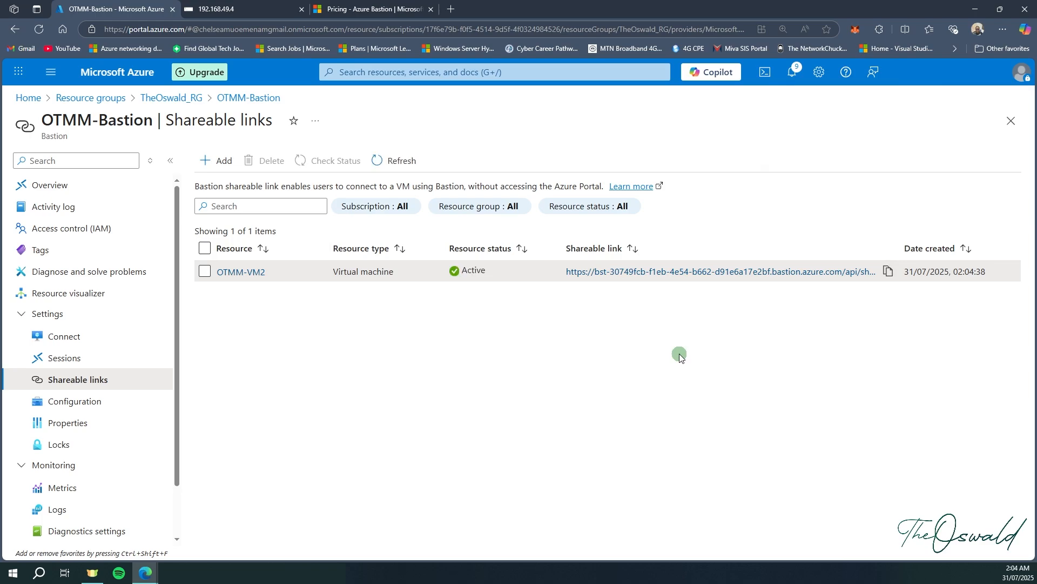
Step: Copy the OTMM-VM2 shareable link and open it in a new InPrivate browser window
{"action": "left_click", "coordinate": [887, 273]}
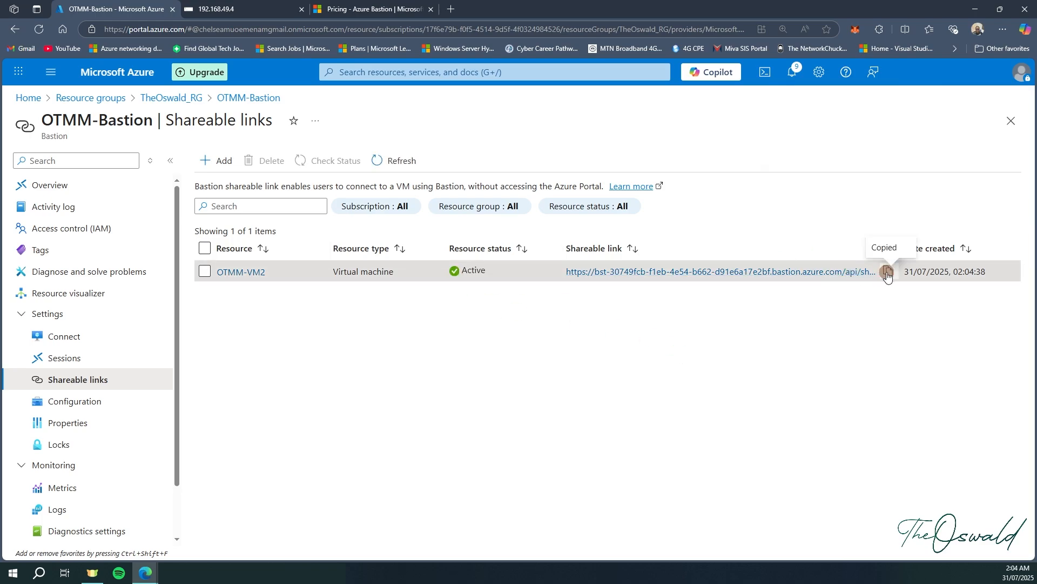
{"action": "left_click", "coordinate": [1003, 33]}
{"action": "left_click", "coordinate": [913, 82]}
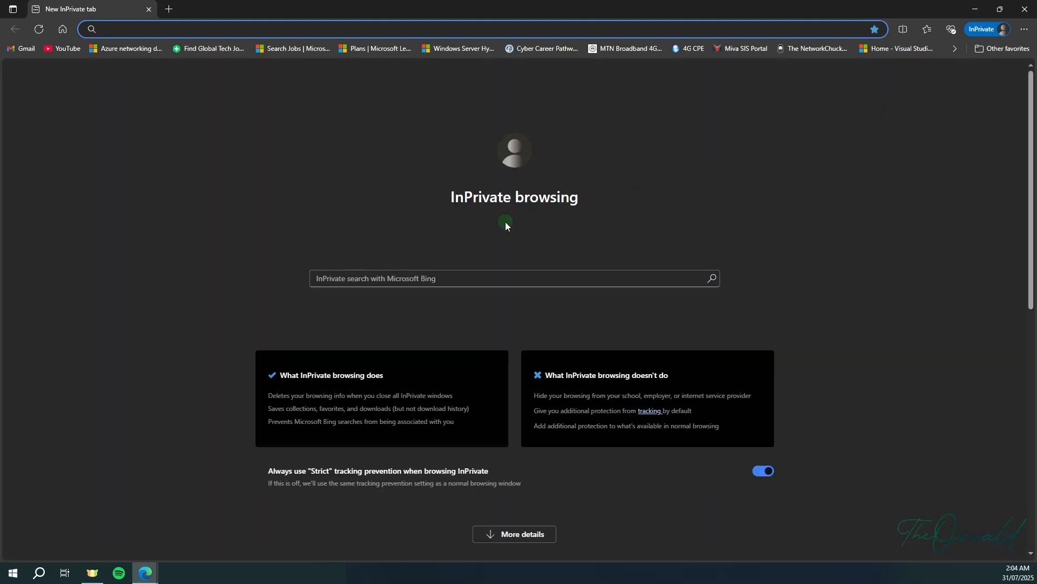
{"action": "key", "text": "ctrl+v"}
{"action": "key", "text": "Return"}
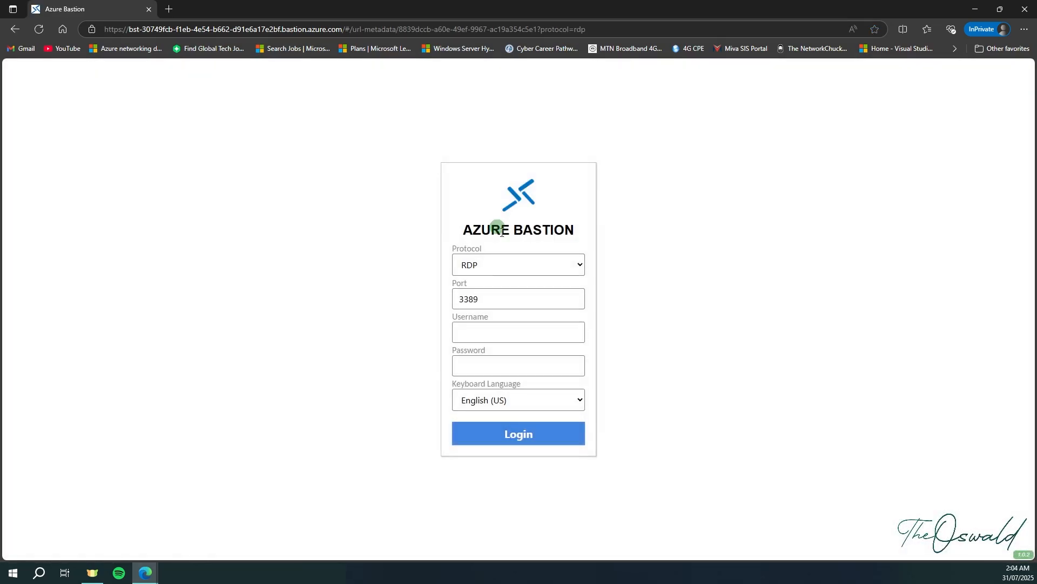
Step: Log in to OTMM-VM2 through the shareable link over RDP with the username myVM and the VM password
{"action": "left_click", "coordinate": [501, 329]}
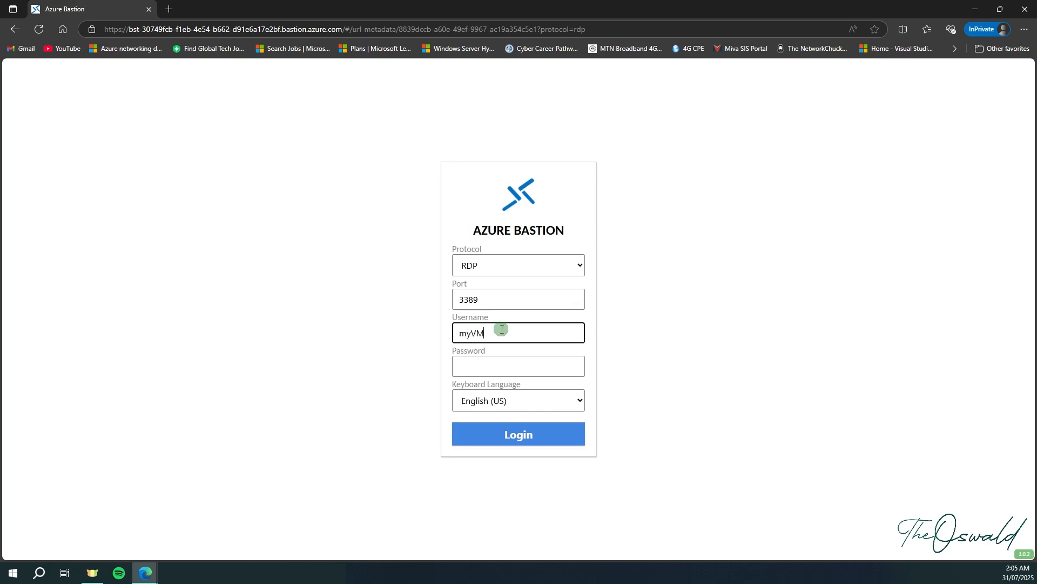
{"action": "key", "text": "Tab"}
{"action": "type", "text": "••"}
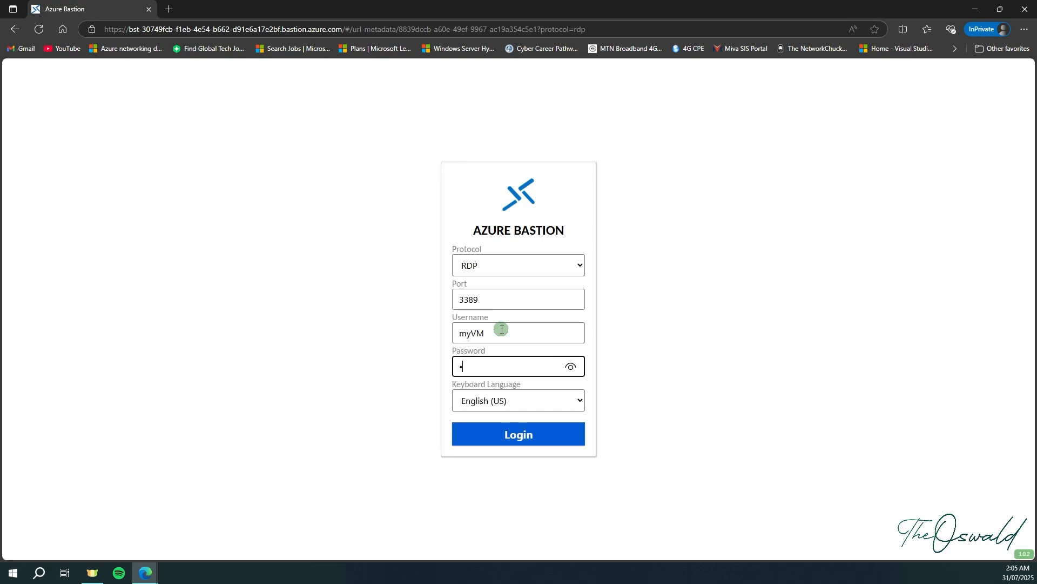
{"action": "type", "text": "••••••"}
{"action": "left_click", "coordinate": [523, 434]}
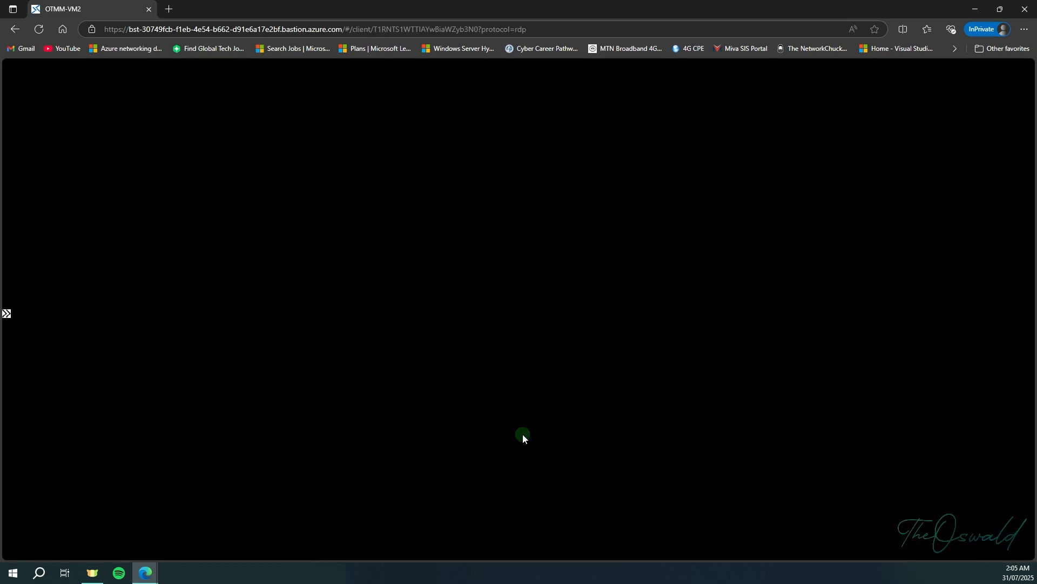
{"action": "left_click", "coordinate": [220, 106]}
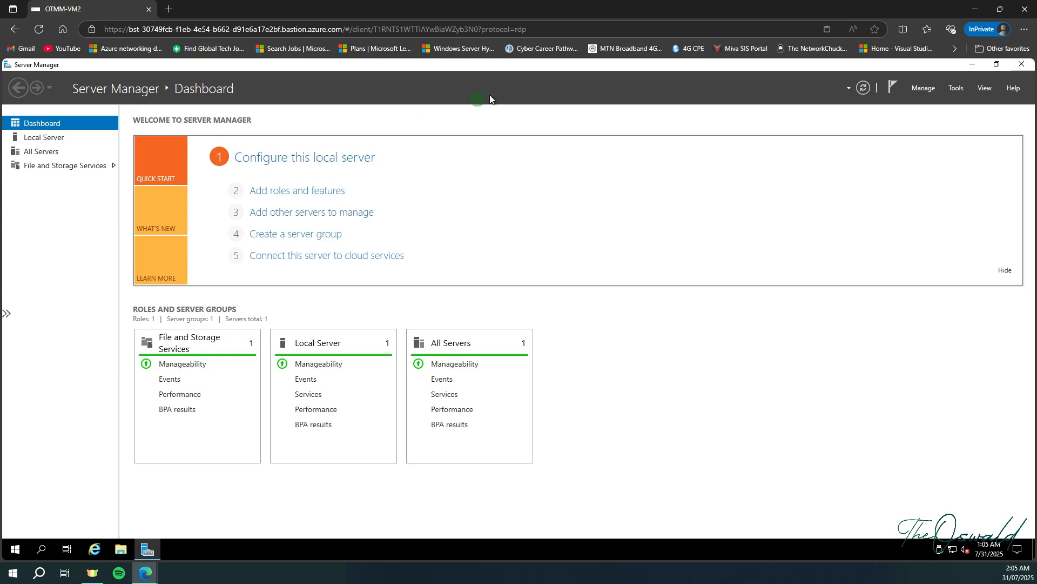
Step: Minimize the OTMM-VM2 session window and start creating a new key vault in the Azure portal
{"action": "left_click", "coordinate": [975, 10]}
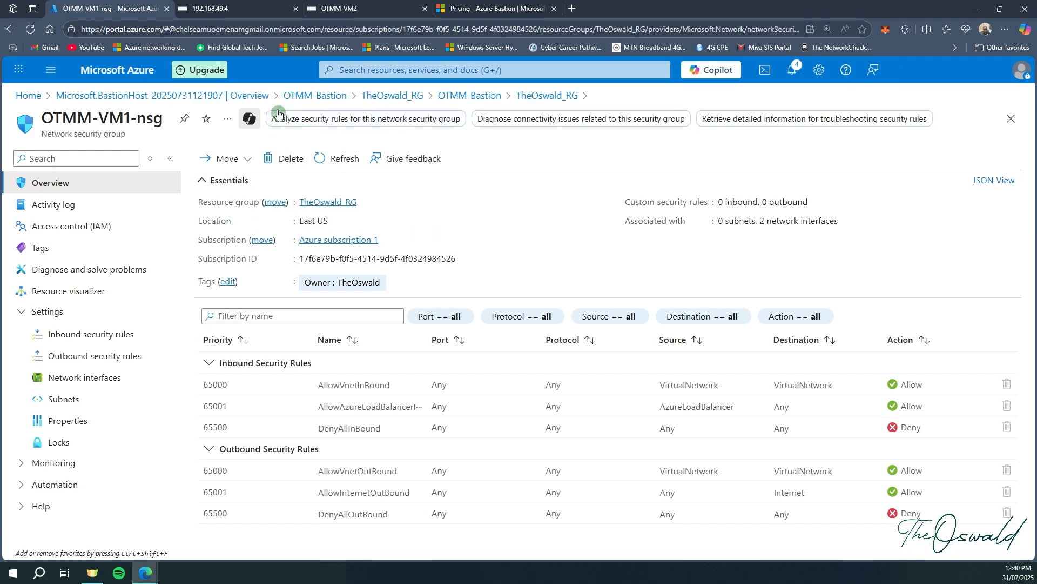
{"action": "left_click", "coordinate": [393, 72]}
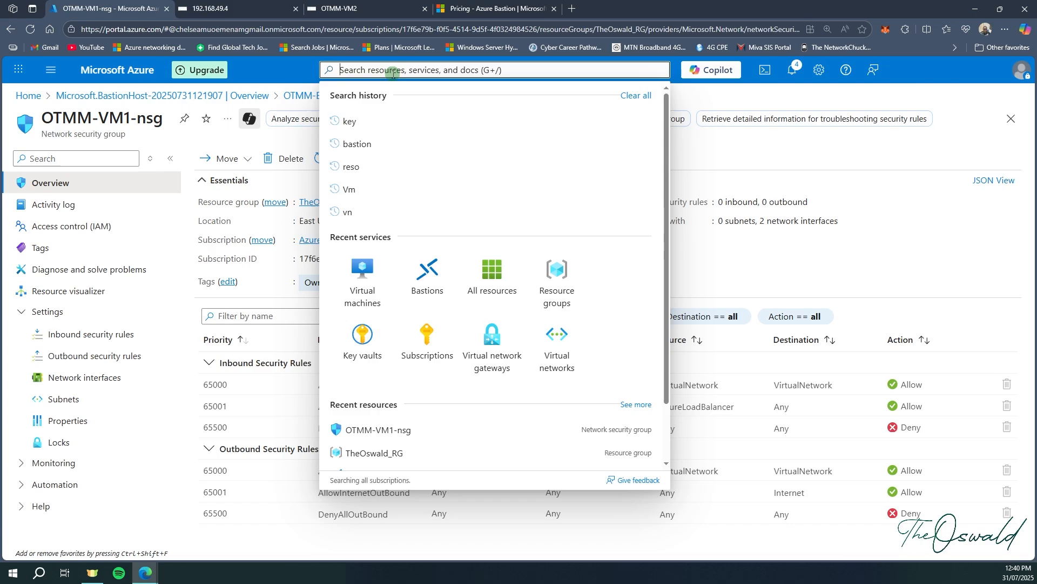
{"action": "type", "text": "key"}
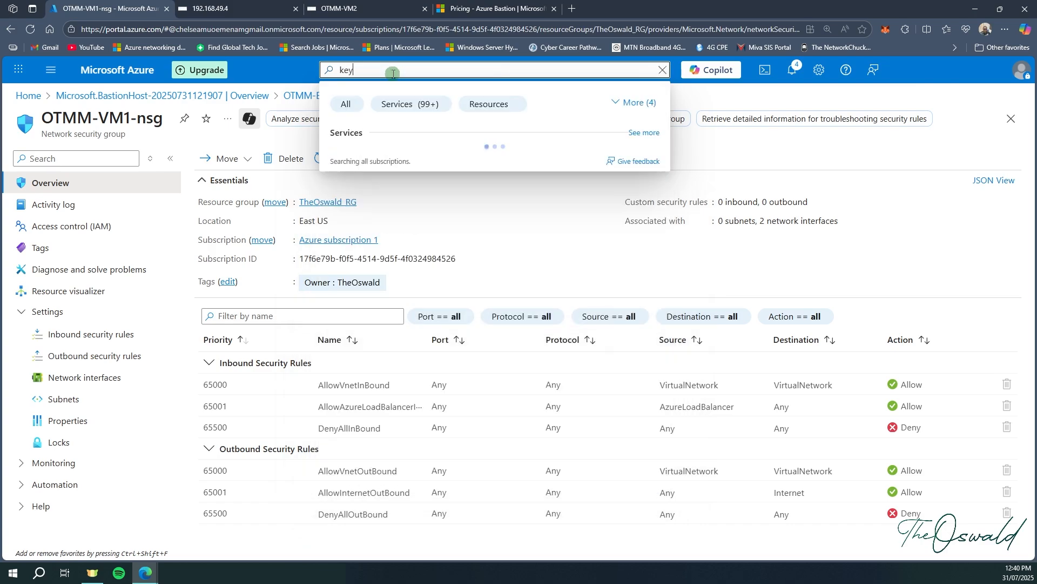
{"action": "left_click", "coordinate": [365, 157]}
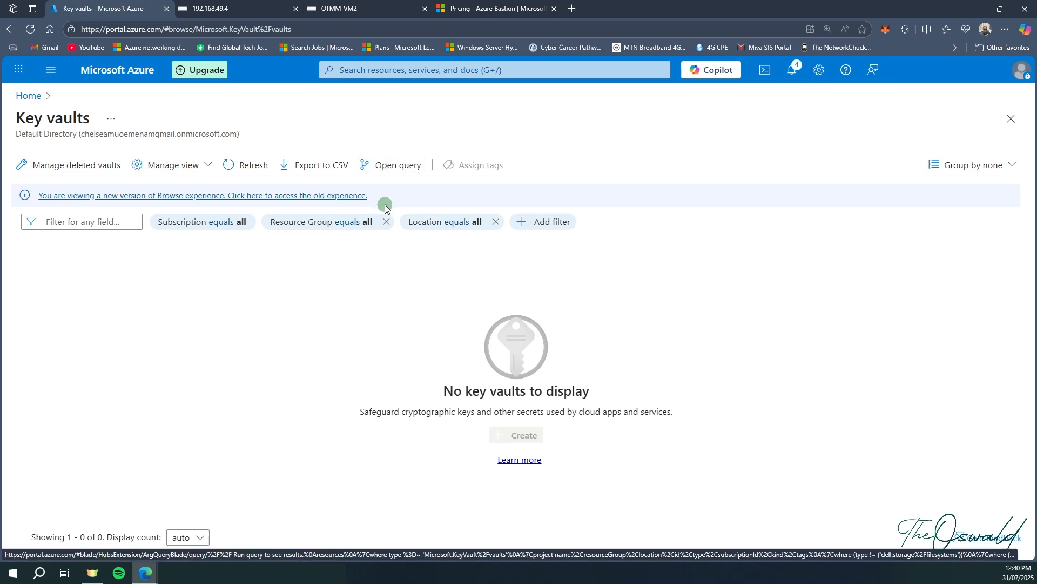
{"action": "left_click", "coordinate": [517, 432]}
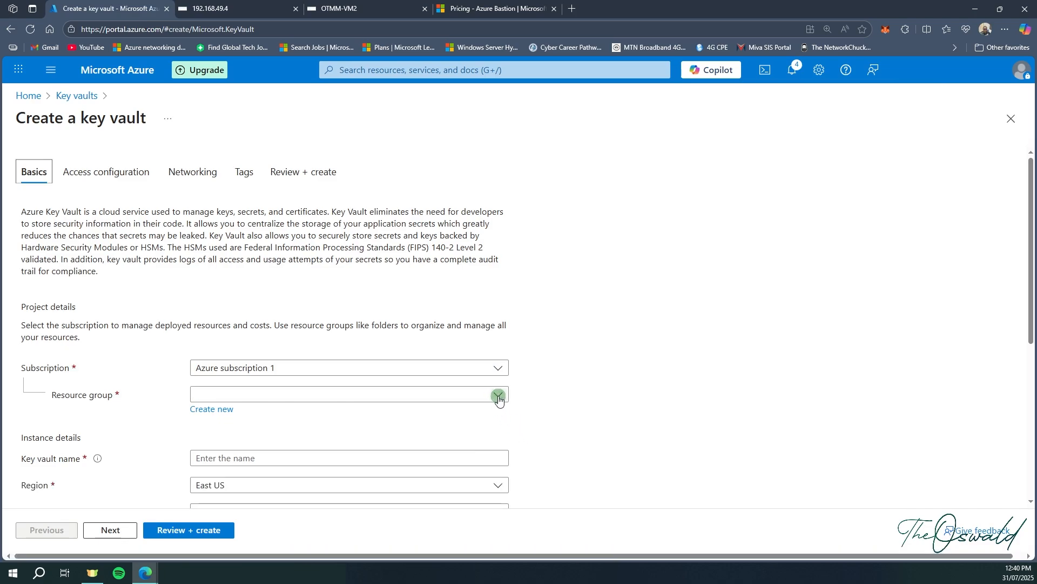
Step: Set the new key vault's resource group to TheOswald_RG and its name to OTMM-KEYVAULTz
{"action": "left_click", "coordinate": [499, 399]}
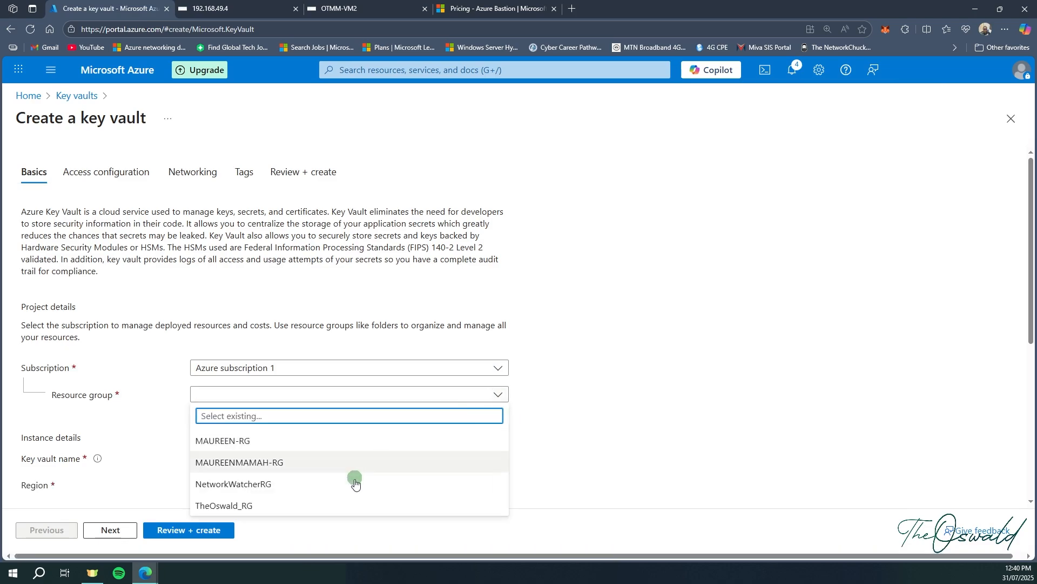
{"action": "left_click", "coordinate": [300, 508]}
{"action": "scroll", "coordinate": [320, 433], "scroll_direction": "down", "scroll_amount": 2}
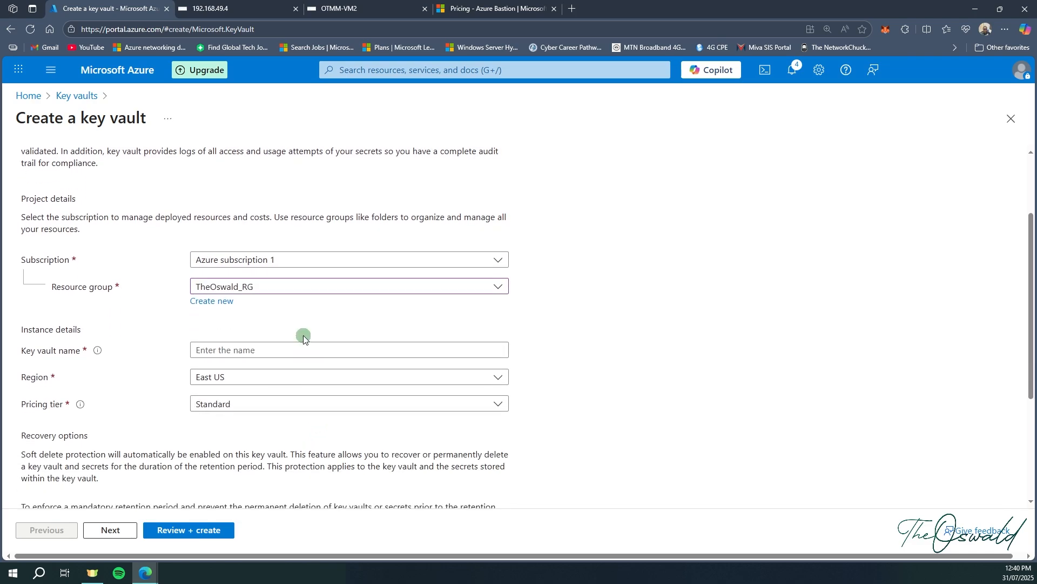
{"action": "left_click", "coordinate": [301, 350]}
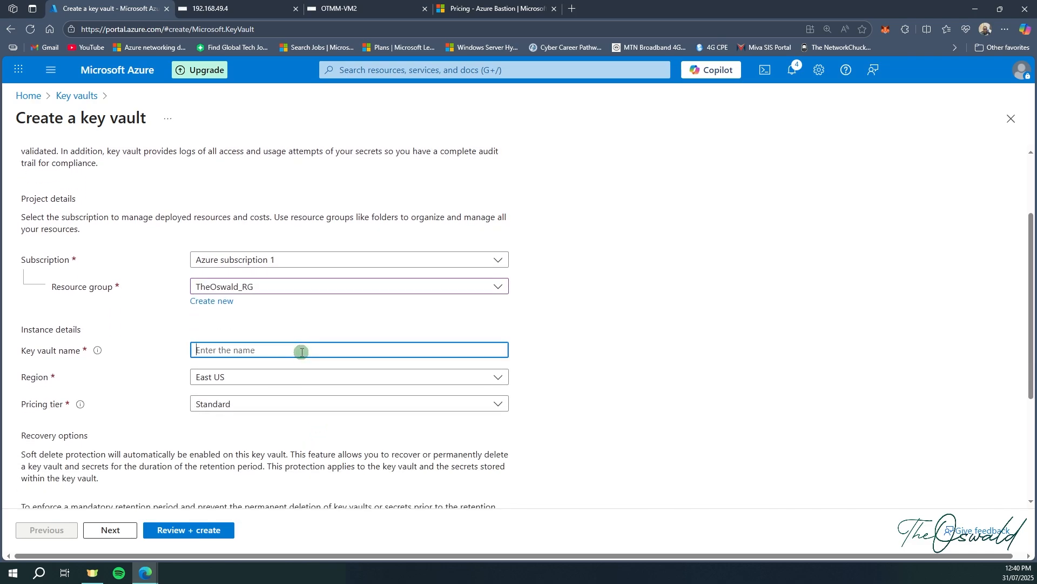
{"action": "type", "text": "OT"}
{"action": "type", "text": "KEYVAULTz"}
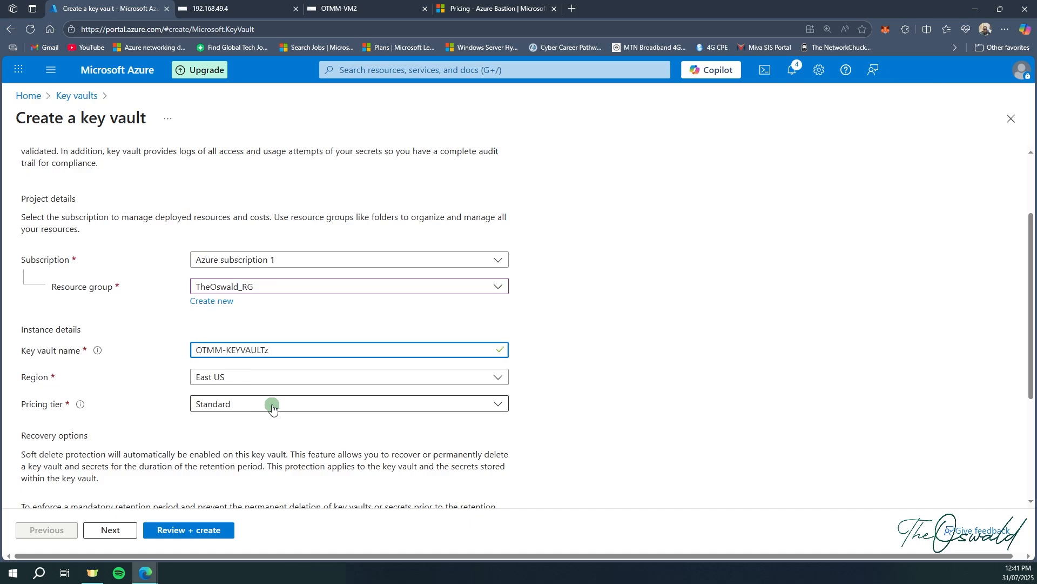
Step: Set the retention of deleted vaults to 7 days and allow Azure Virtual Machines for deployment in the access configuration, keeping role-based access control
{"action": "scroll", "coordinate": [273, 408], "scroll_direction": "down", "scroll_amount": 3}
{"action": "left_click_drag", "start_coordinate": [222, 428], "coordinate": [182, 430]}
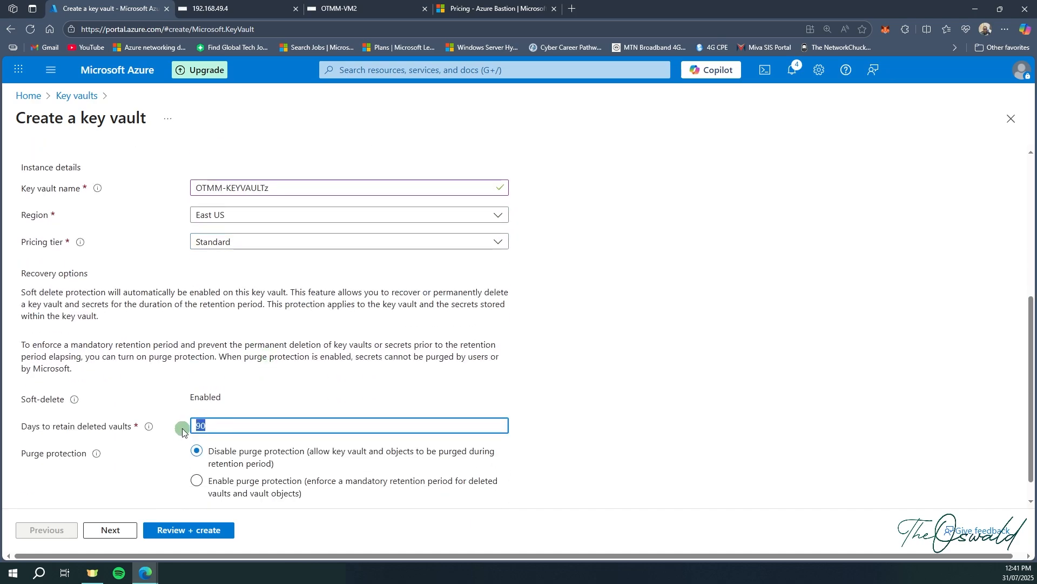
{"action": "left_click", "coordinate": [111, 532]}
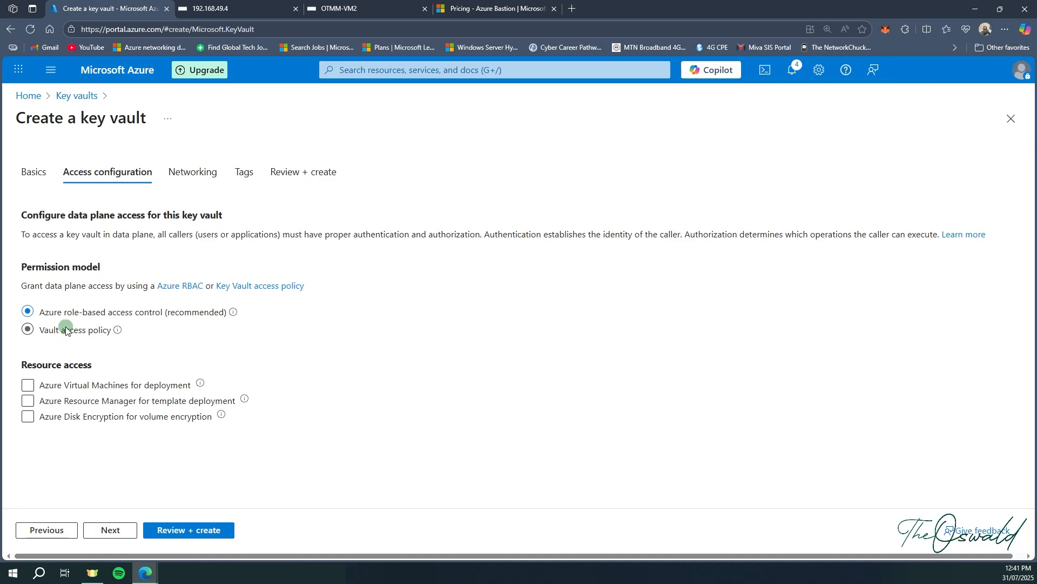
{"action": "left_click", "coordinate": [28, 384]}
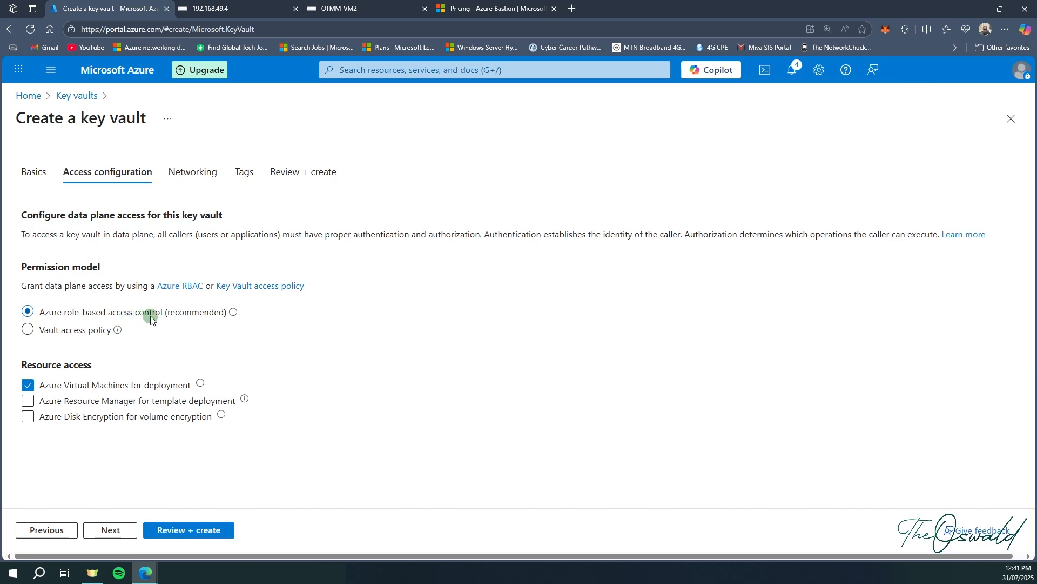
{"action": "left_click", "coordinate": [61, 338]}
{"action": "left_click", "coordinate": [110, 531]}
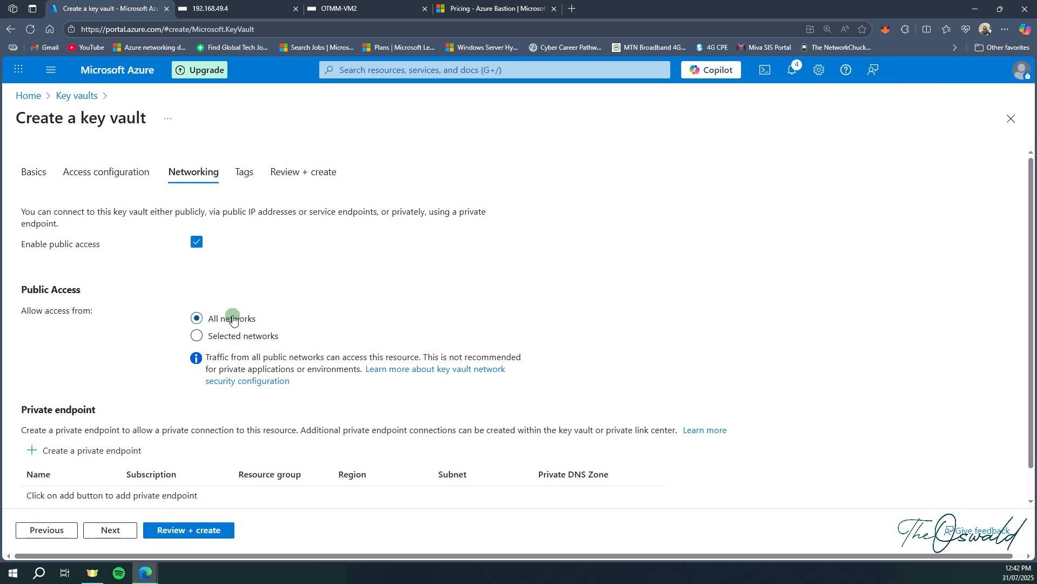
Step: Examine the key vault's networking settings for selected networks and restore public access from all networks
{"action": "left_click", "coordinate": [197, 335]}
{"action": "scroll", "coordinate": [202, 338], "scroll_direction": "down", "scroll_amount": 1}
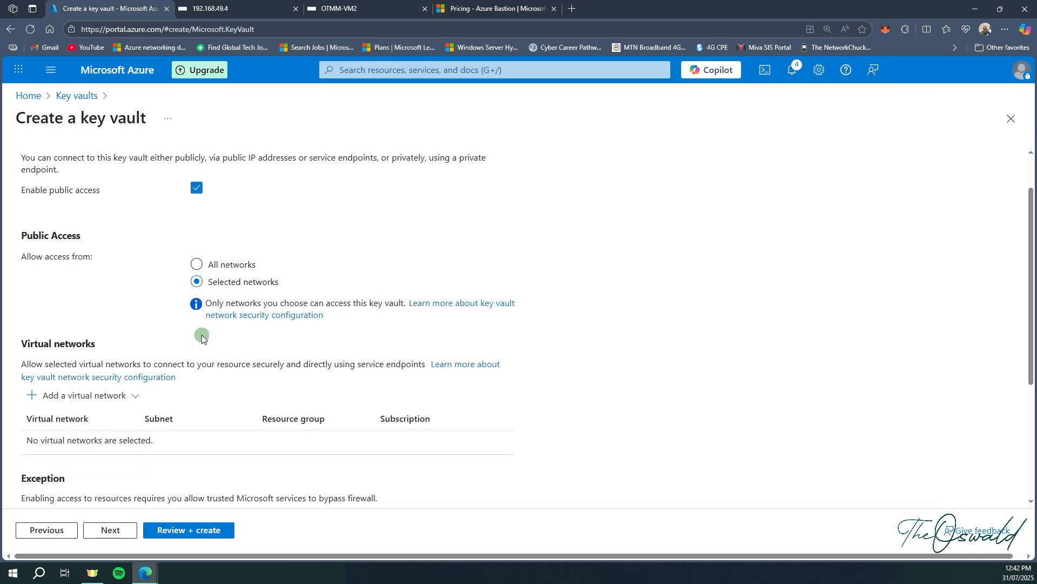
{"action": "scroll", "coordinate": [202, 339], "scroll_direction": "down", "scroll_amount": 2}
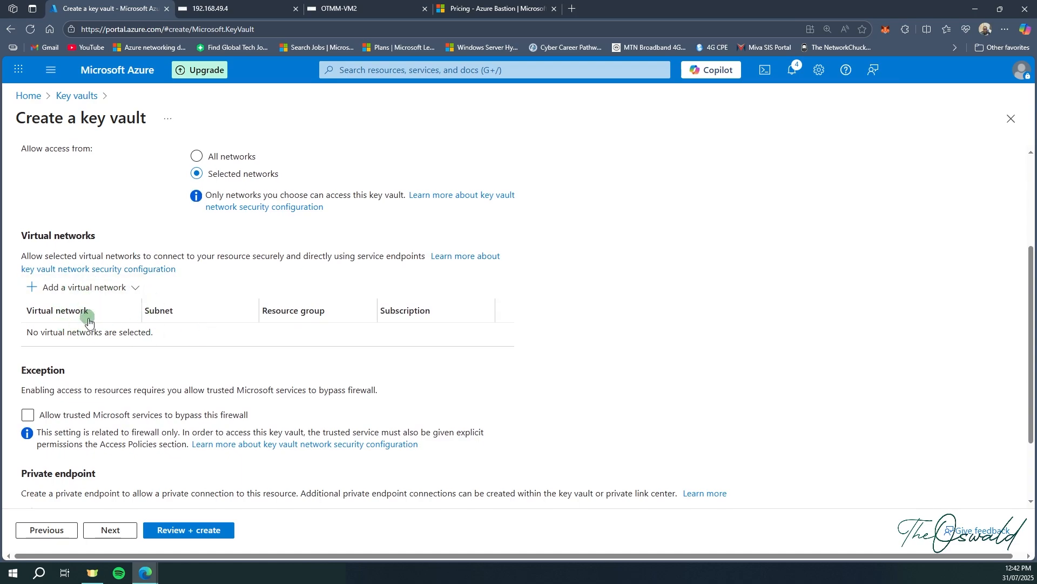
{"action": "scroll", "coordinate": [108, 328], "scroll_direction": "down", "scroll_amount": 1}
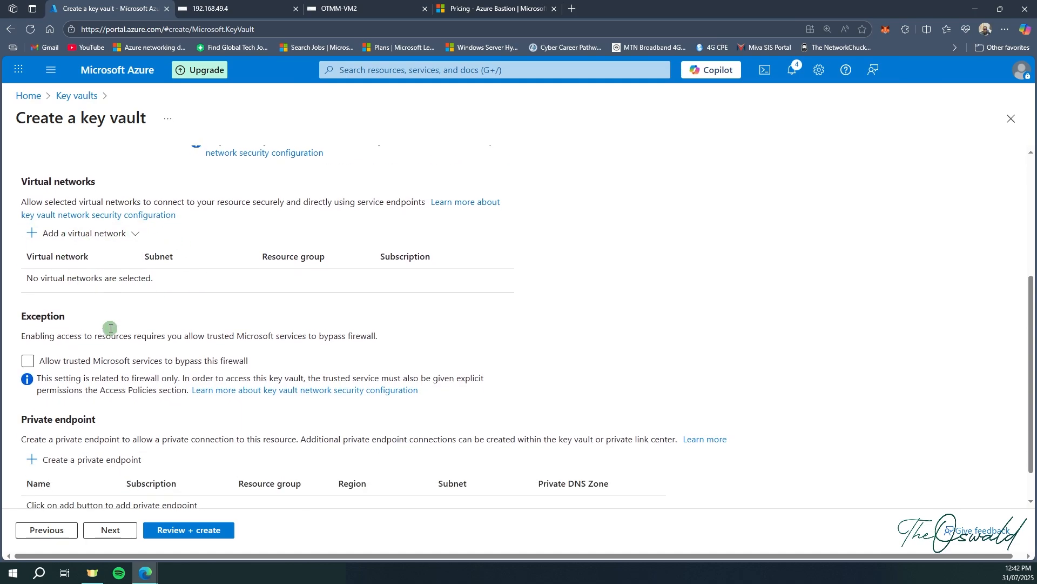
{"action": "scroll", "coordinate": [185, 368], "scroll_direction": "down", "scroll_amount": 1}
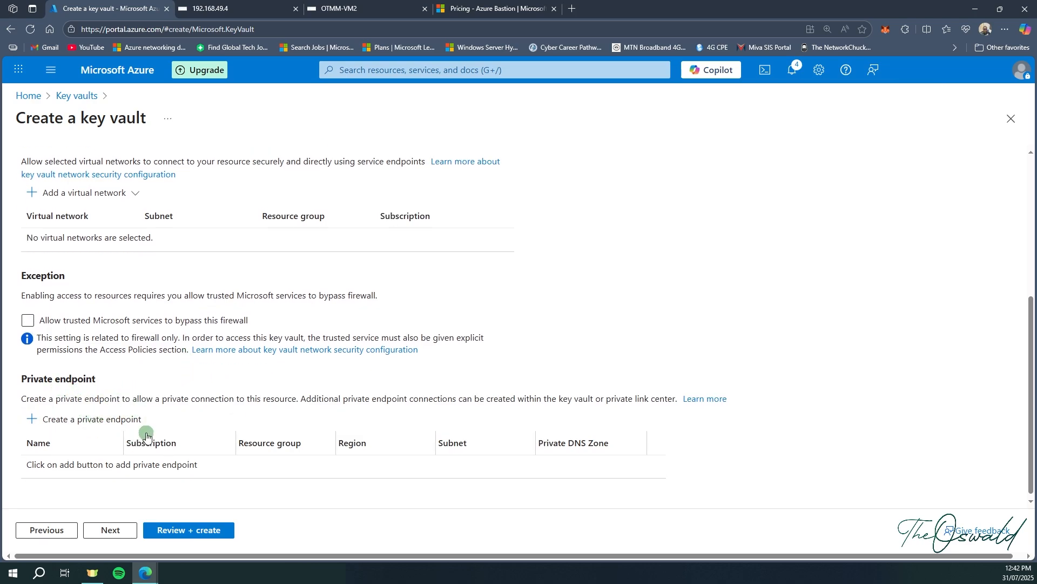
{"action": "scroll", "coordinate": [143, 427], "scroll_direction": "up", "scroll_amount": 4}
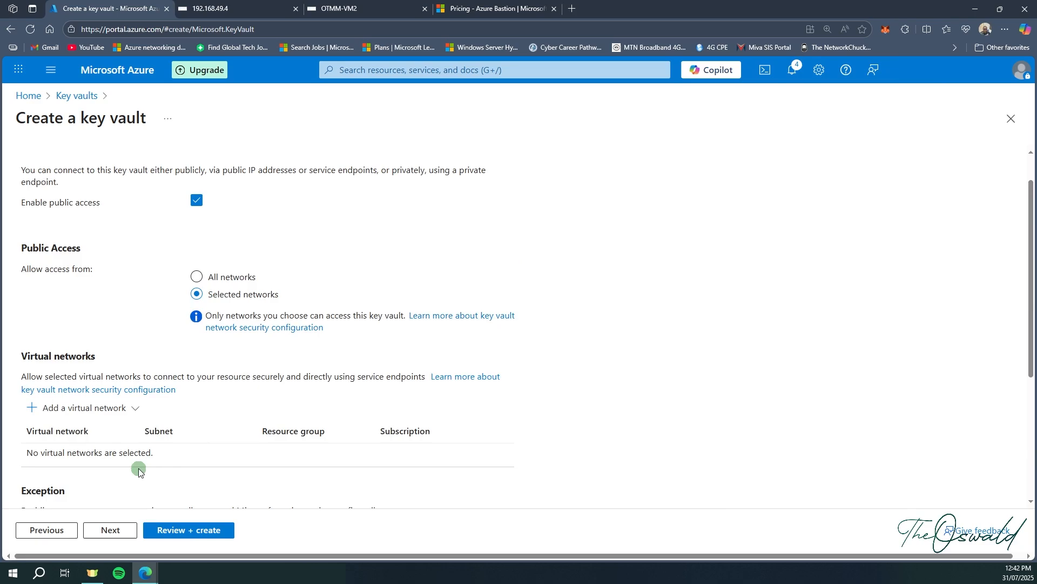
{"action": "left_click", "coordinate": [197, 276]}
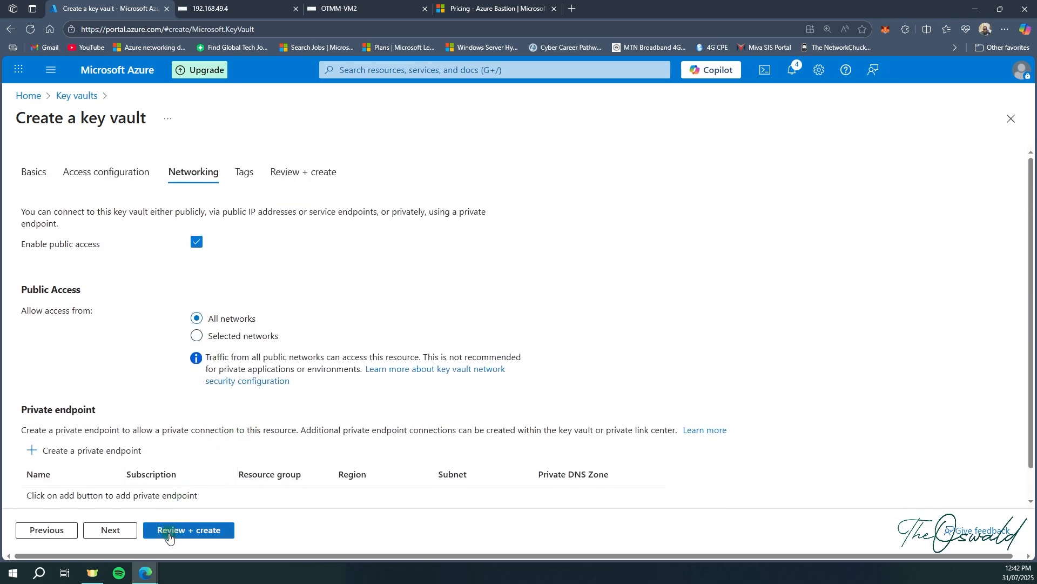
Step: Tag the key vault with Owner set to TheOswald, review the configuration and create the vault
{"action": "left_click", "coordinate": [113, 531]}
{"action": "left_click", "coordinate": [115, 271]}
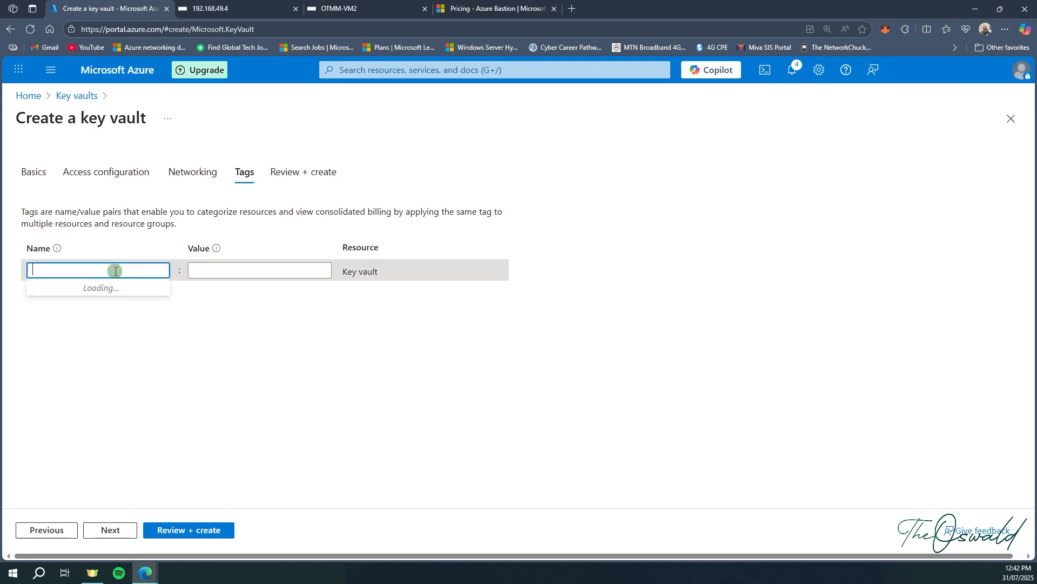
{"action": "left_click", "coordinate": [85, 290]}
{"action": "left_click", "coordinate": [225, 269]}
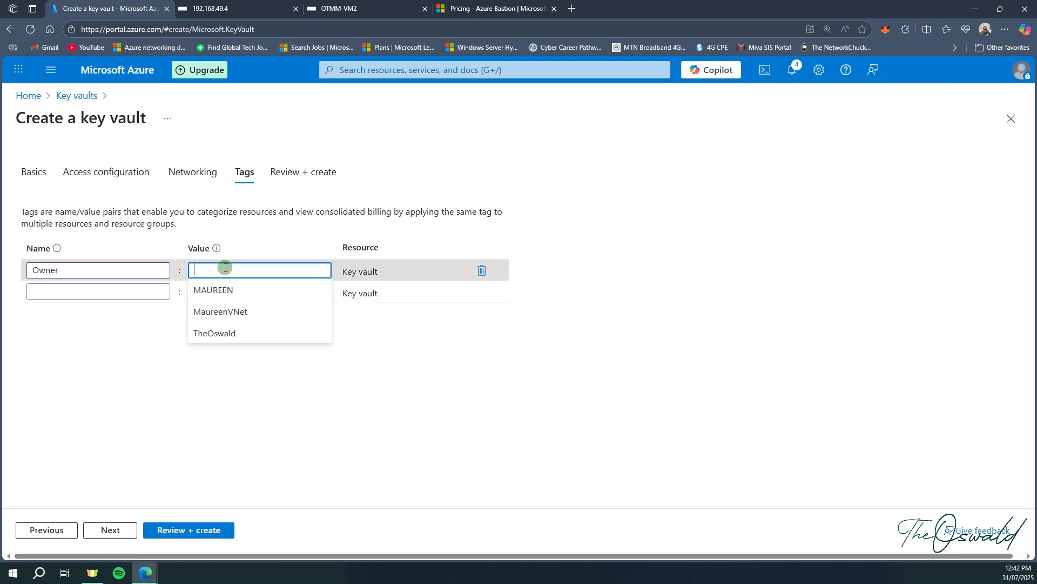
{"action": "left_click", "coordinate": [220, 333]}
{"action": "left_click", "coordinate": [178, 530]}
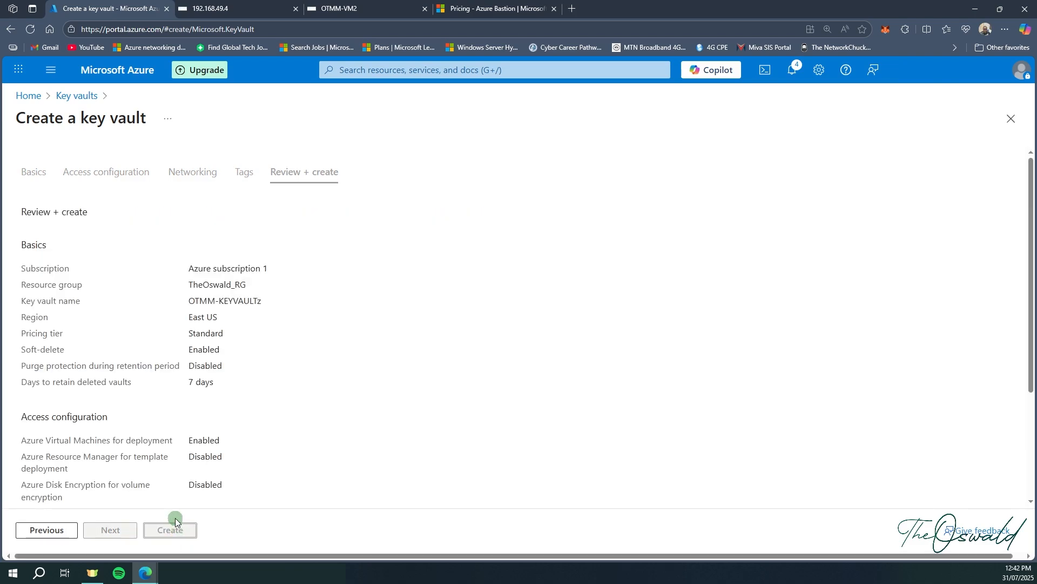
{"action": "left_click", "coordinate": [177, 528]}
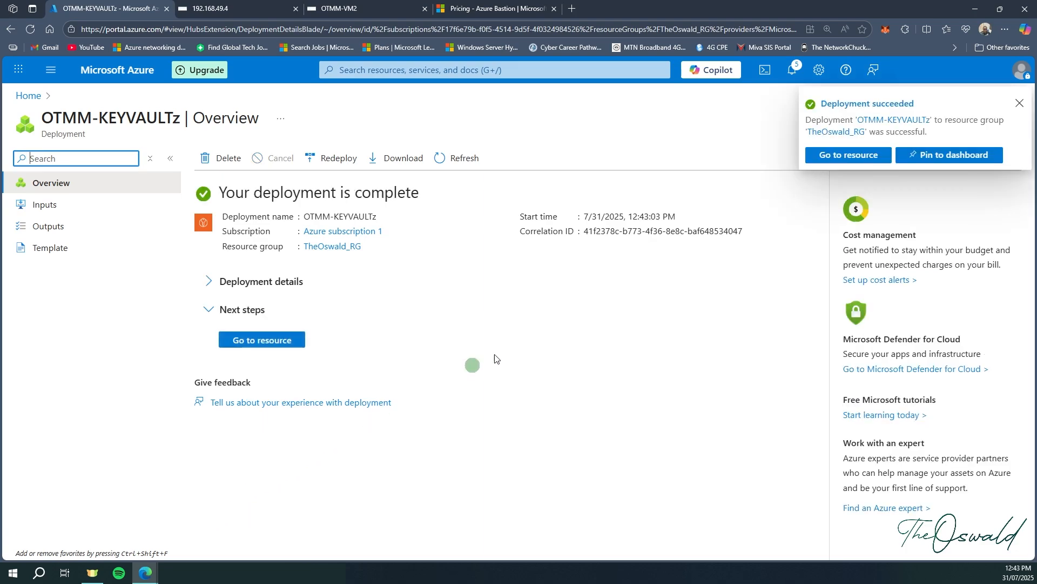
Step: Check the operation details of the OTMM-KEYVAULTz deployment and open the deployed key vault
{"action": "left_click", "coordinate": [210, 280]}
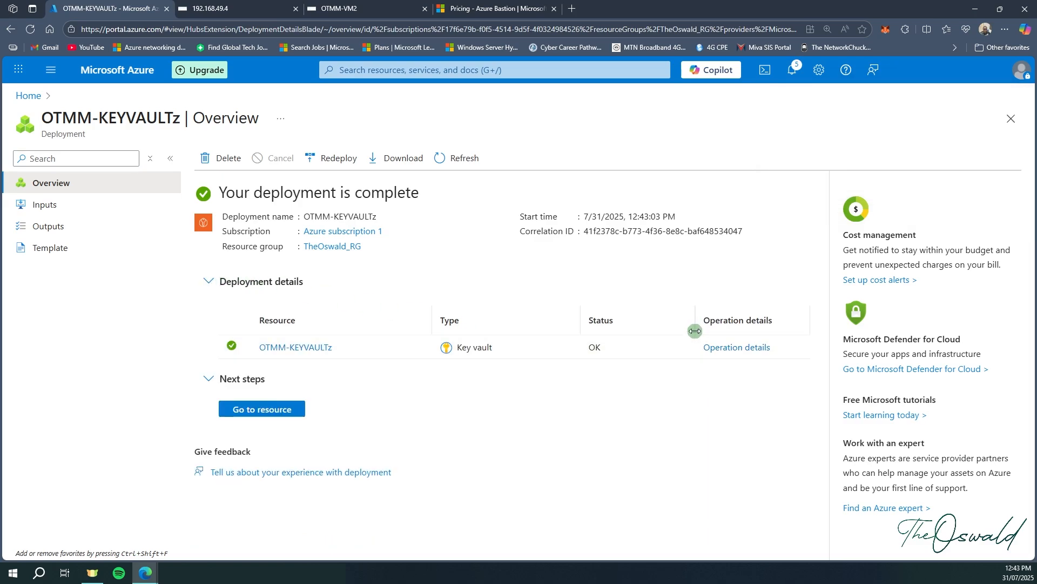
{"action": "left_click", "coordinate": [719, 348]}
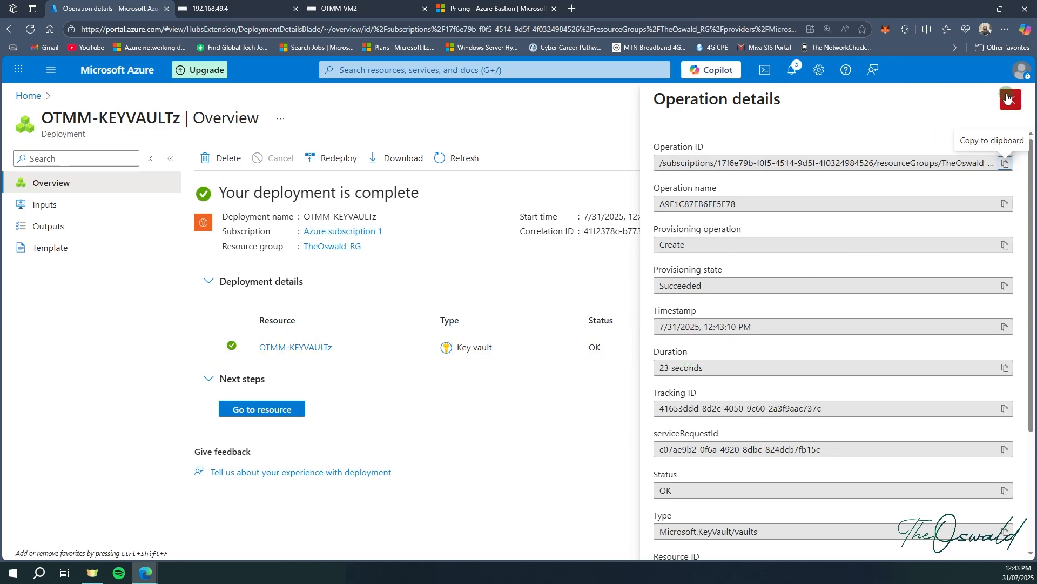
{"action": "left_click", "coordinate": [1010, 99]}
{"action": "left_click", "coordinate": [276, 408]}
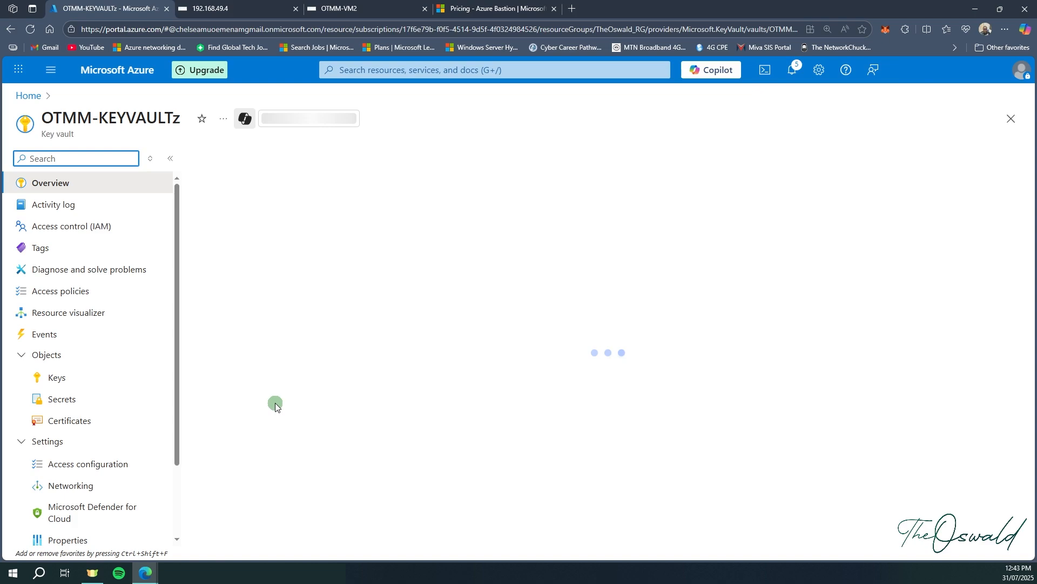
Step: Start a manual secret named password in OTMM-KEYVAULTz and enter the VM password as its secret value
{"action": "scroll", "coordinate": [113, 426], "scroll_direction": "down", "scroll_amount": 2}
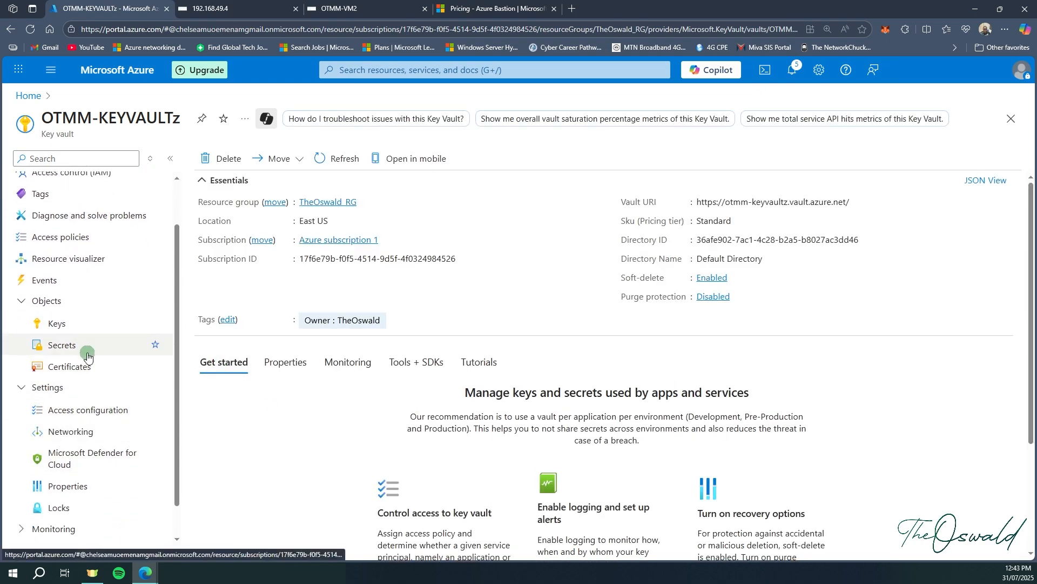
{"action": "left_click", "coordinate": [86, 348]}
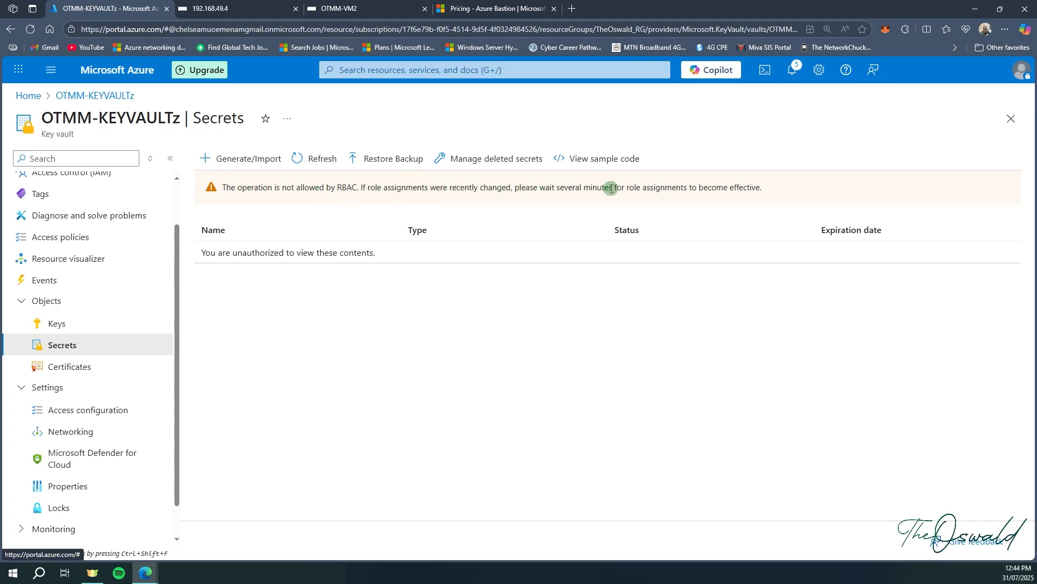
{"action": "left_click", "coordinate": [257, 162]}
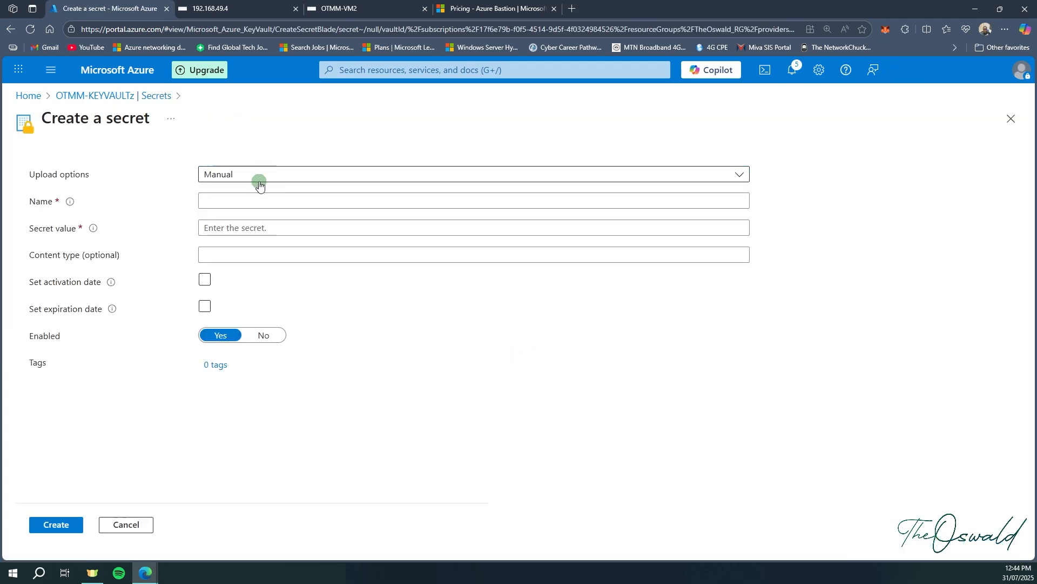
{"action": "left_click", "coordinate": [259, 200]}
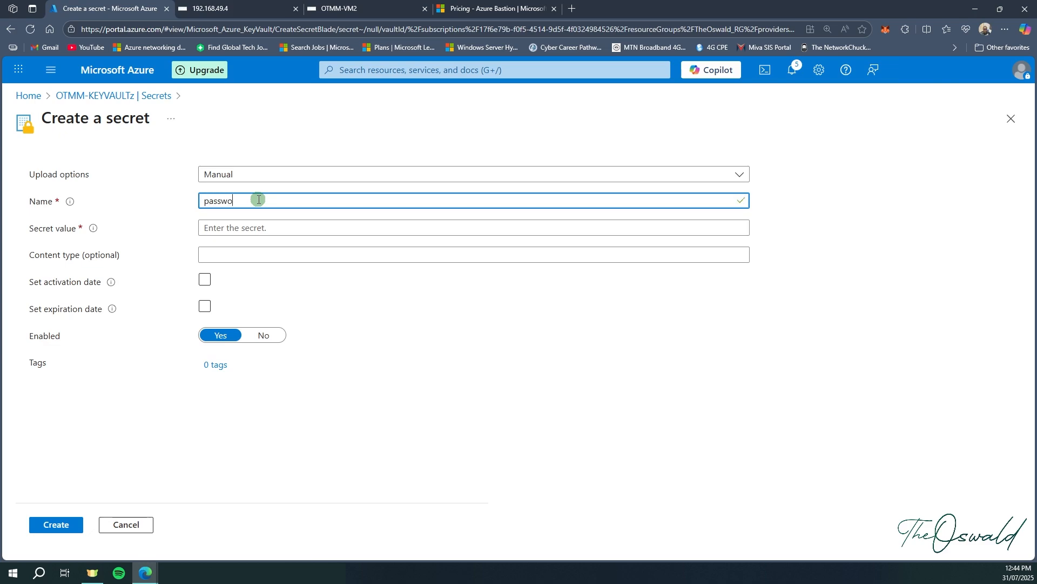
{"action": "left_click", "coordinate": [274, 227]}
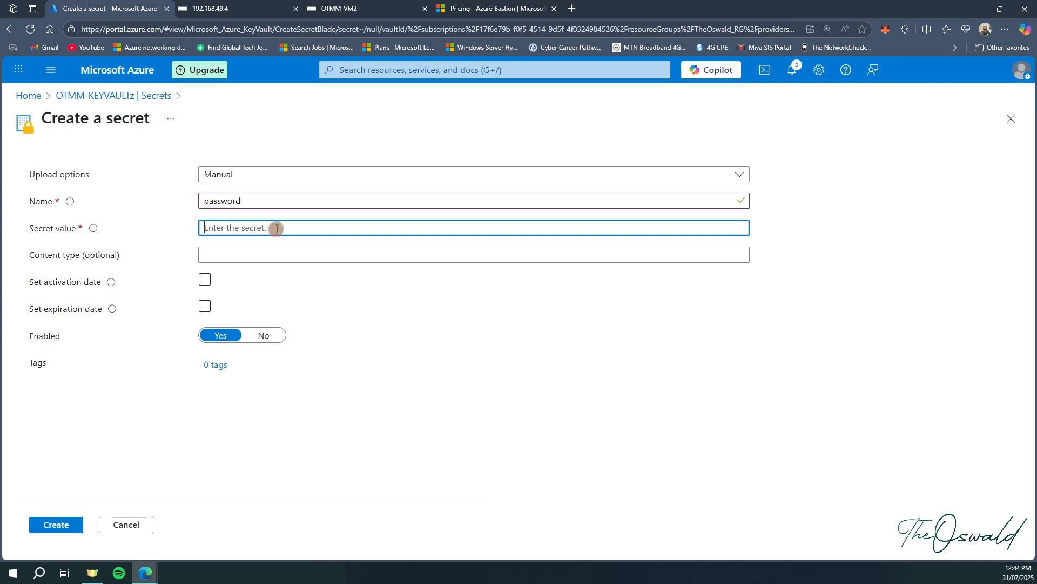
{"action": "type", "text": "pass•••••••••••••"}
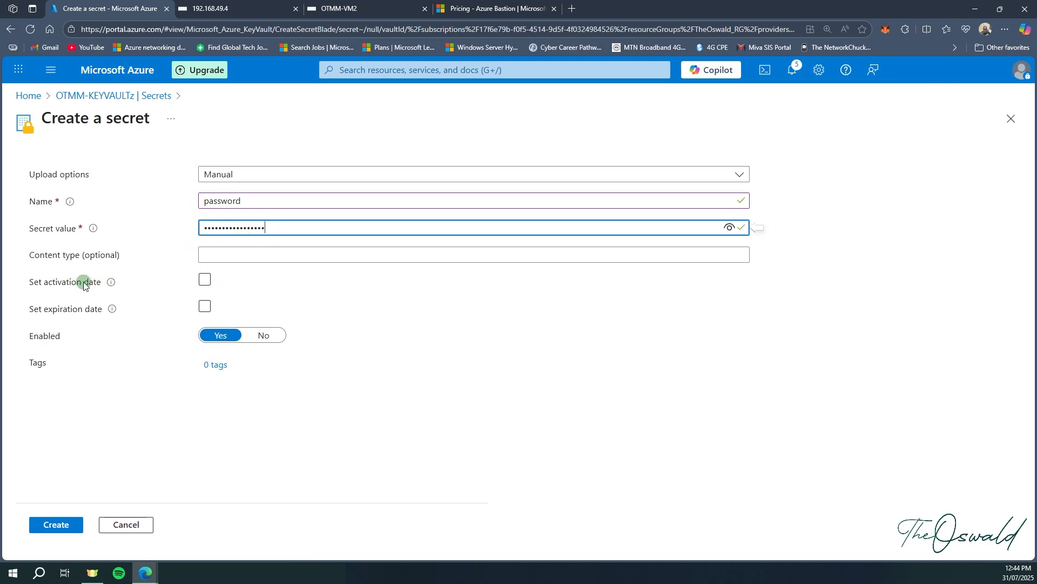
Step: Submit the secret as enabled, with no activation or expiration date, and return to the vault's list of secrets
{"action": "left_click", "coordinate": [203, 282]}
{"action": "left_click", "coordinate": [205, 282]}
{"action": "left_click", "coordinate": [208, 306]}
{"action": "left_click", "coordinate": [209, 306]}
{"action": "left_click", "coordinate": [208, 337]}
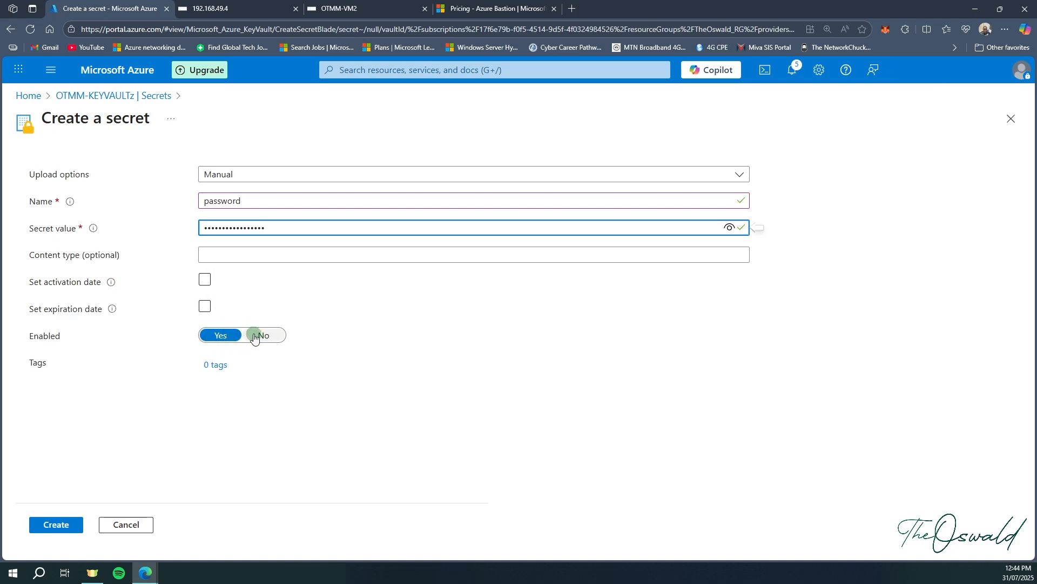
{"action": "left_click", "coordinate": [63, 523]}
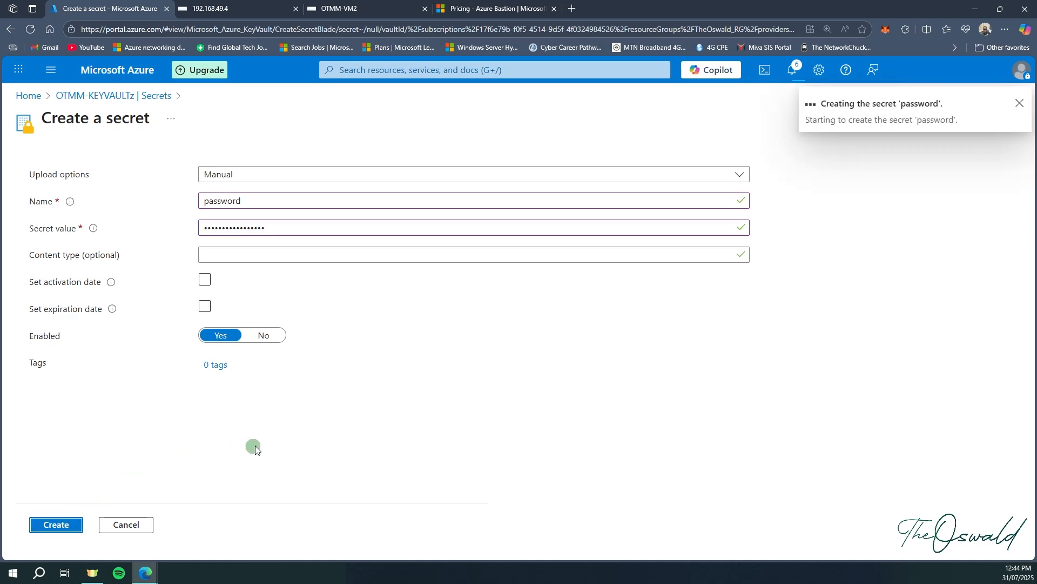
{"action": "left_click", "coordinate": [1019, 103]}
{"action": "scroll", "coordinate": [74, 297], "scroll_direction": "up", "scroll_amount": 1}
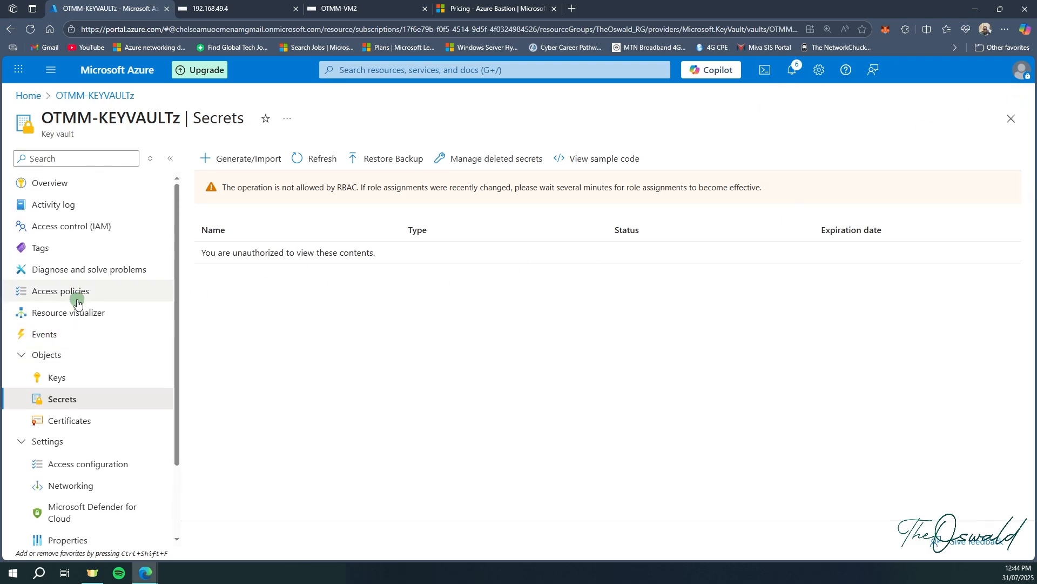
Step: Check the role assignments of OTMM-KEYVAULTz and start a new assignment with the Key Vault Secrets Officer role
{"action": "left_click", "coordinate": [110, 230]}
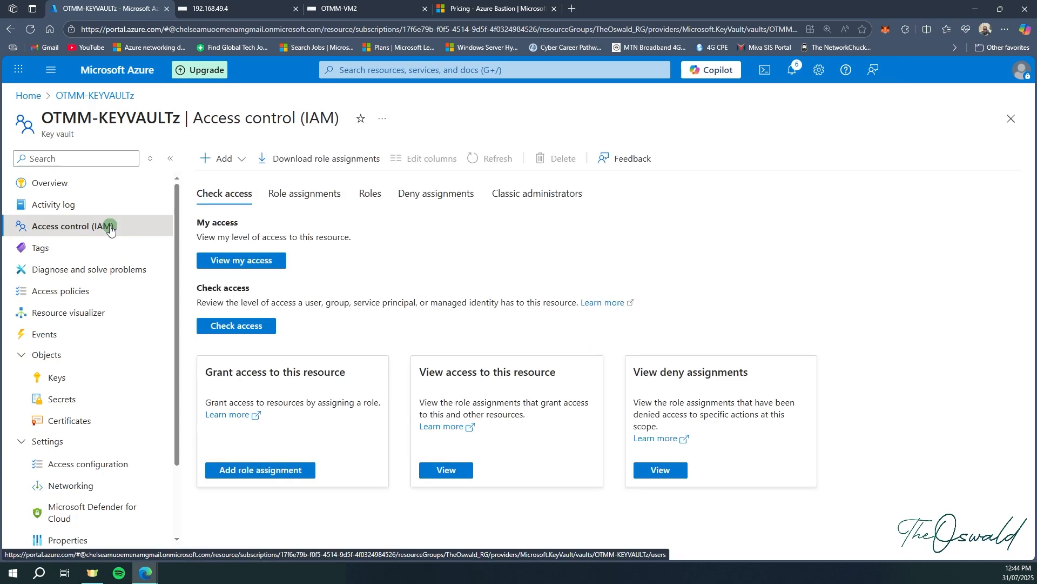
{"action": "left_click", "coordinate": [322, 194]}
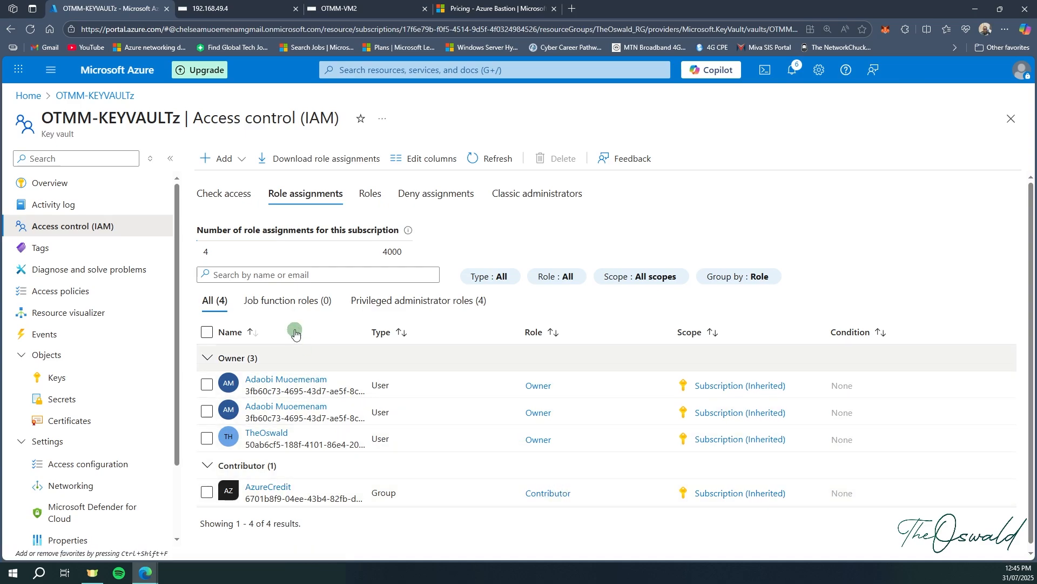
{"action": "left_click", "coordinate": [238, 160]}
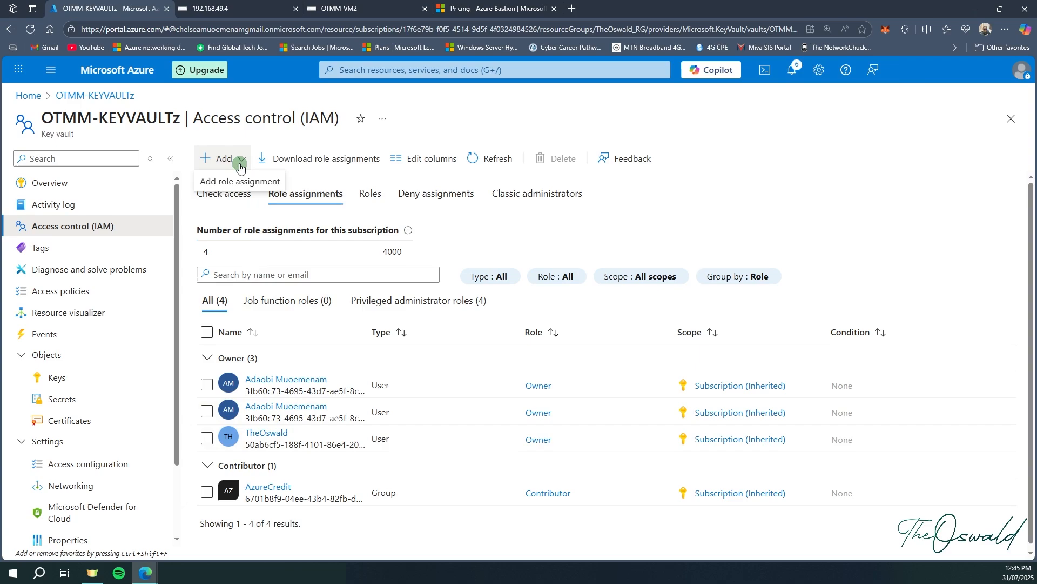
{"action": "left_click", "coordinate": [241, 178]}
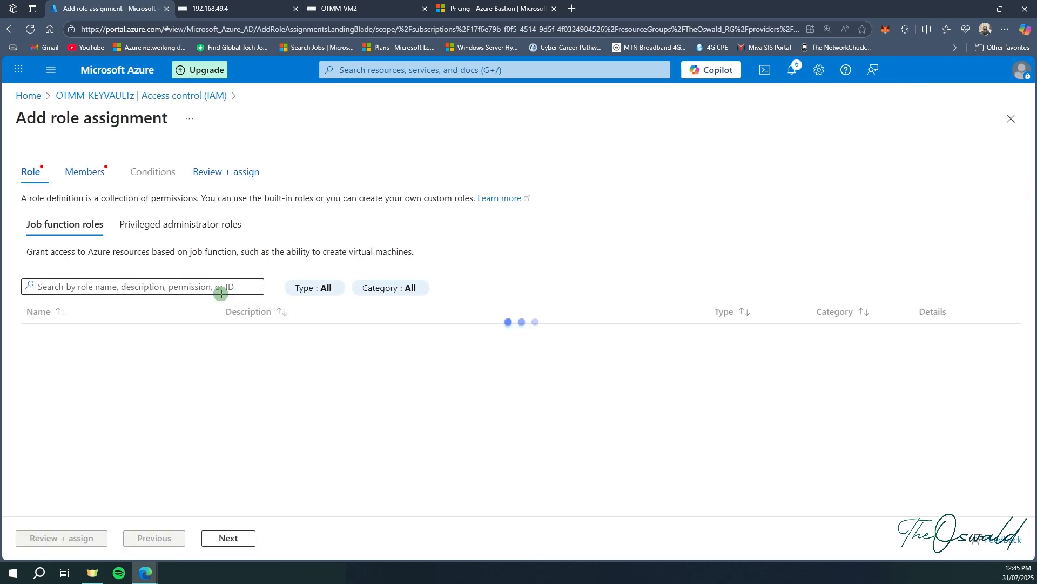
{"action": "scroll", "coordinate": [162, 394], "scroll_direction": "down", "scroll_amount": 4}
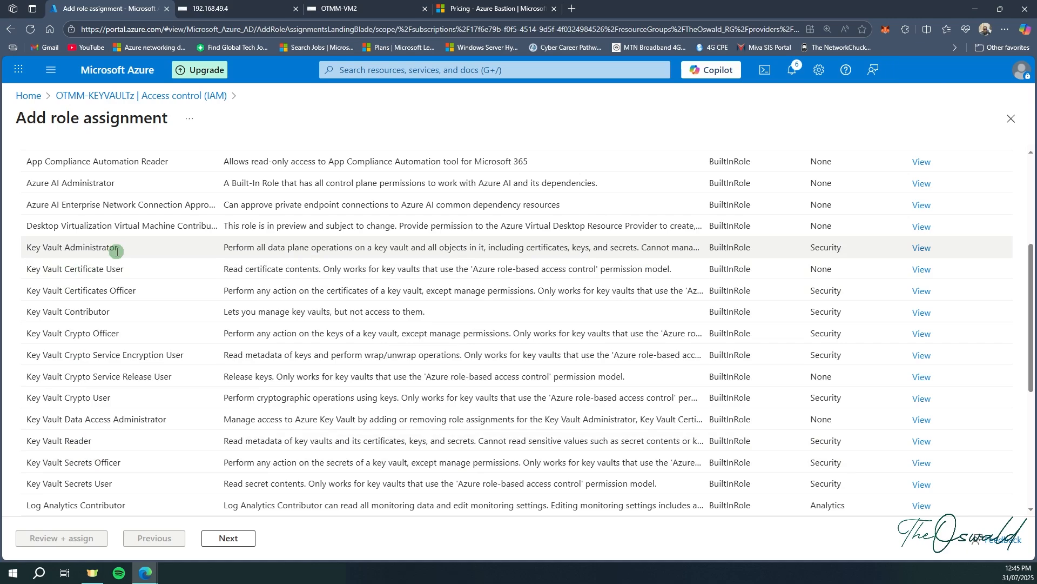
{"action": "left_click", "coordinate": [94, 466]}
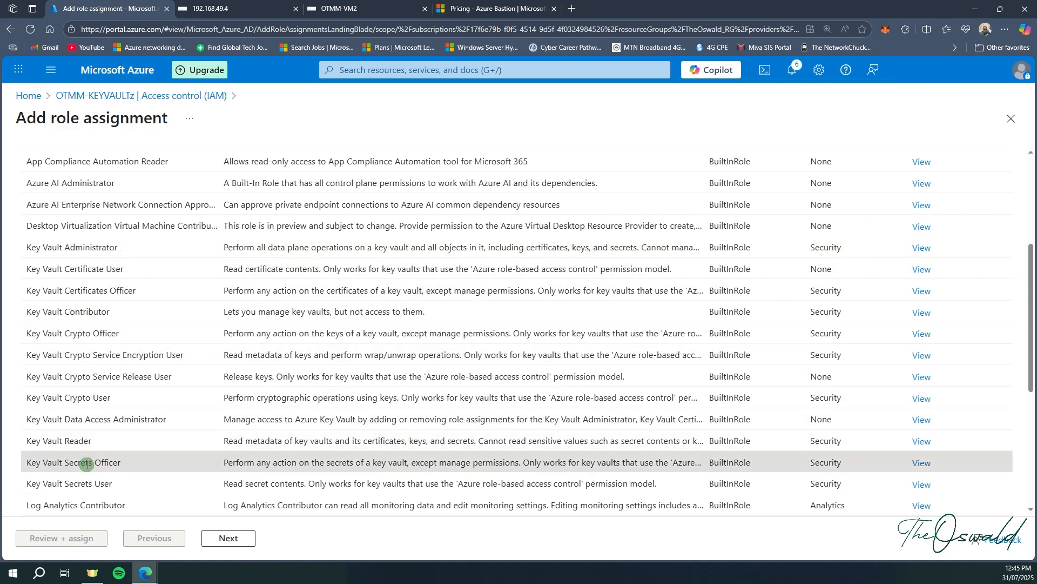
{"action": "scroll", "coordinate": [143, 478], "scroll_direction": "up", "scroll_amount": 3}
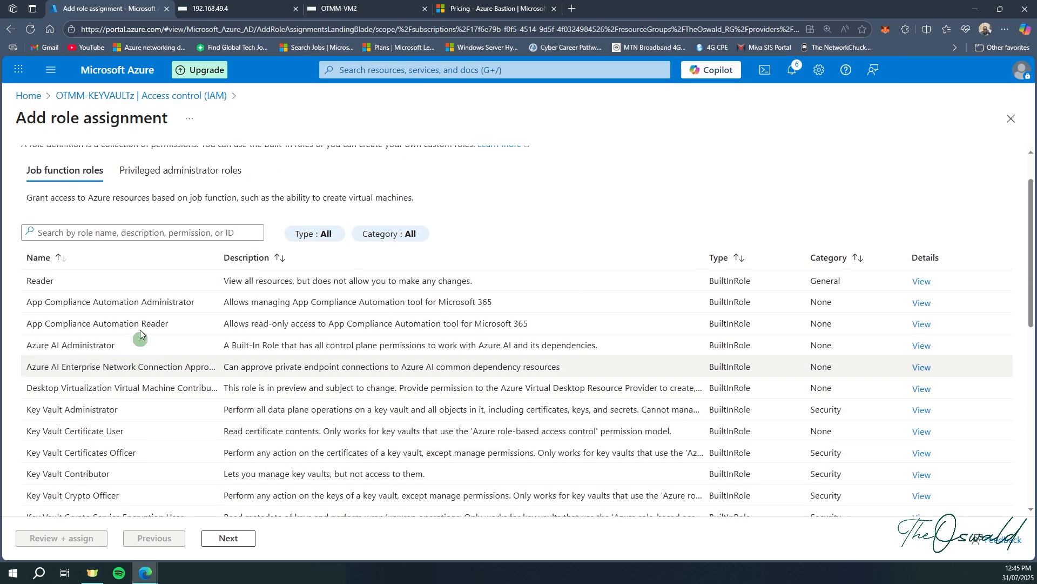
{"action": "left_click", "coordinate": [228, 537]}
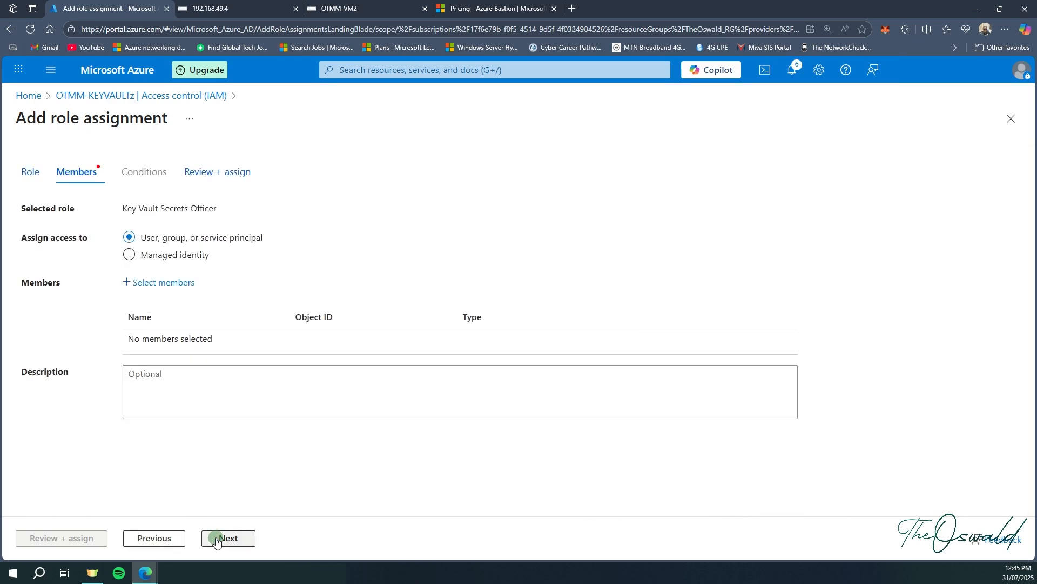
Step: Add the TheOswald user as the member for Key Vault Secrets Officer and complete the role assignment
{"action": "left_click", "coordinate": [173, 284]}
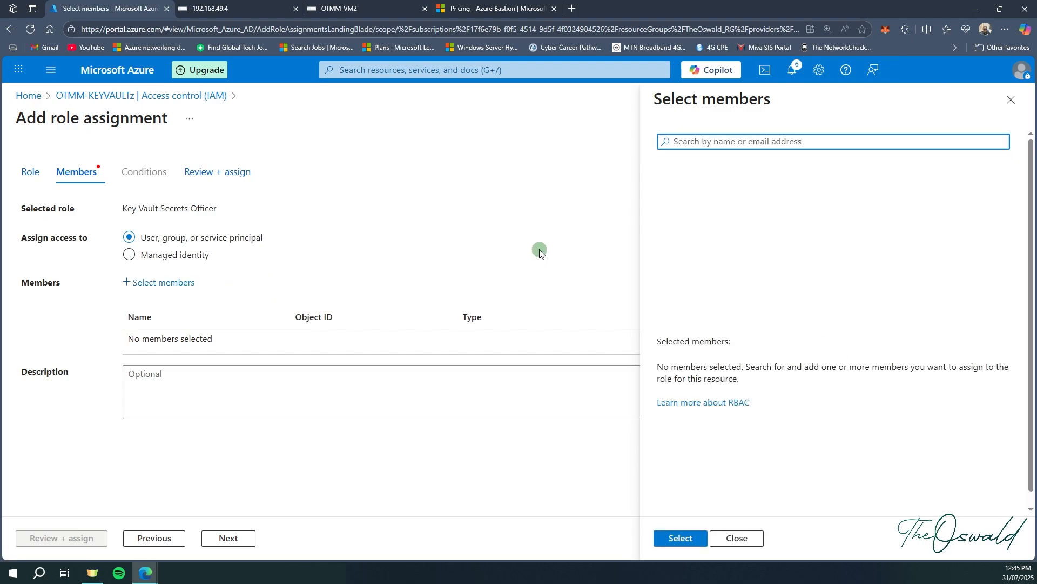
{"action": "type", "text": "the"}
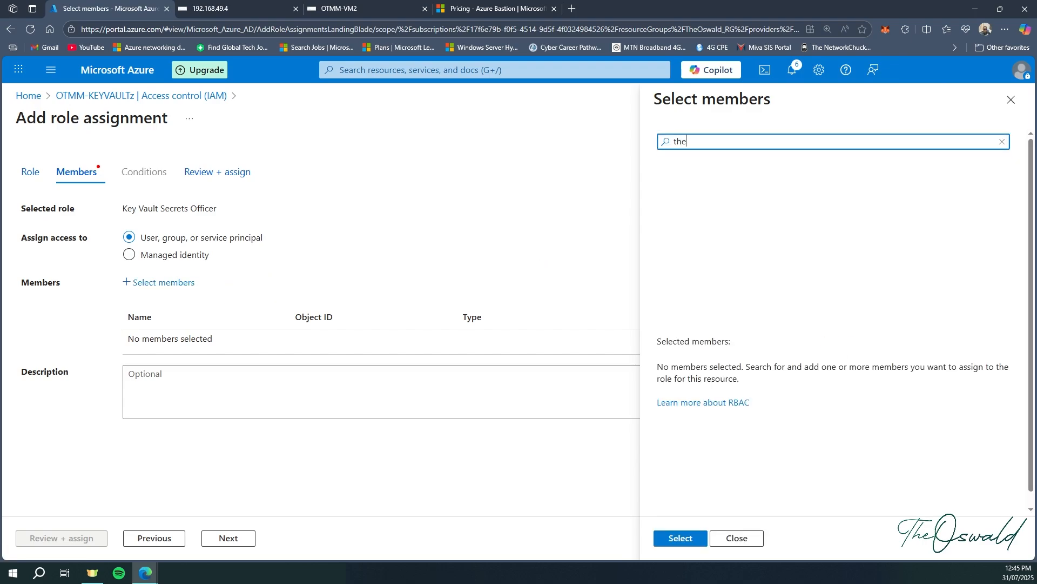
{"action": "left_click", "coordinate": [708, 175]}
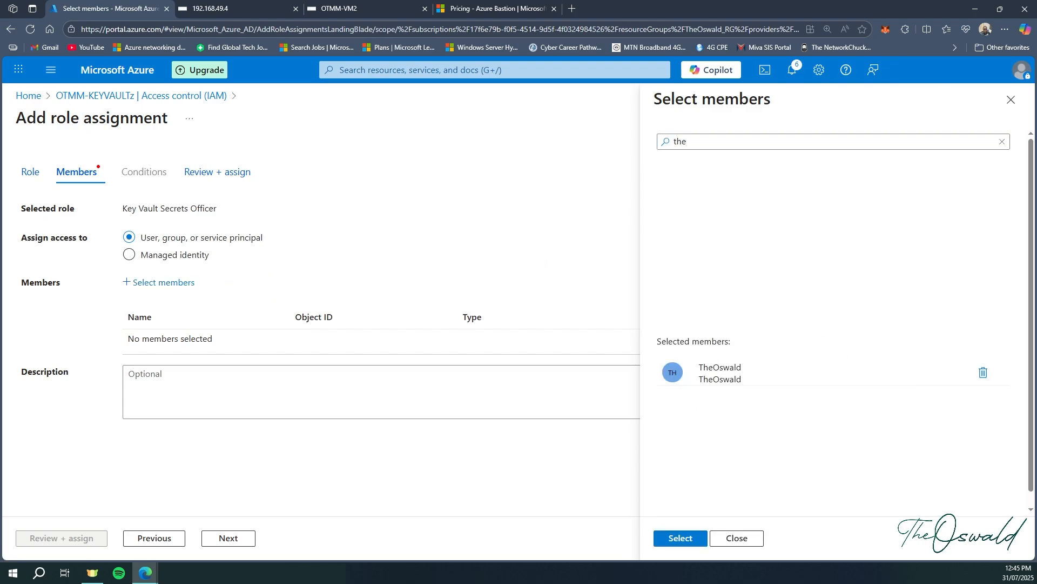
{"action": "left_click", "coordinate": [678, 540]}
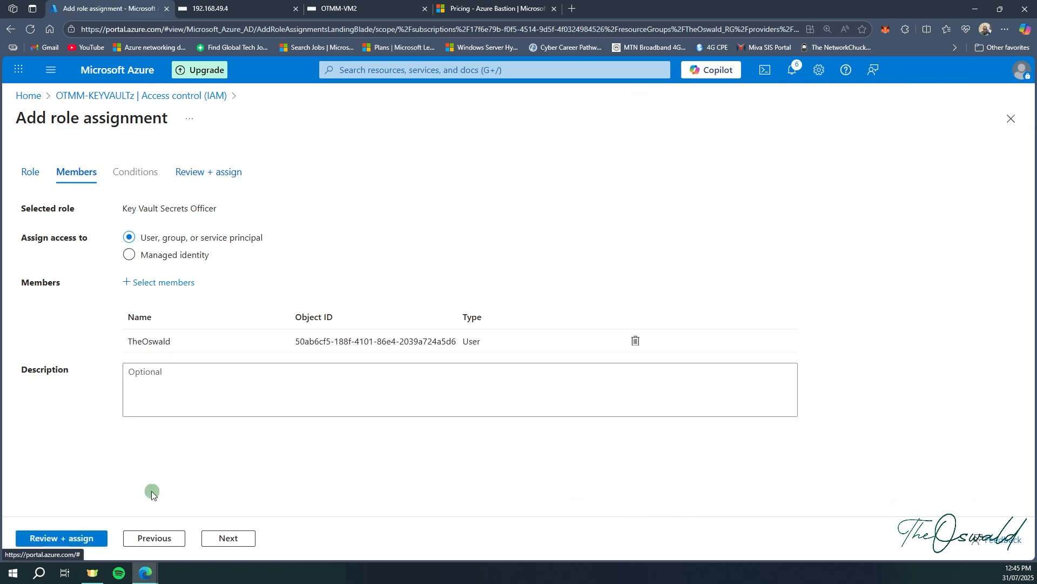
{"action": "left_click", "coordinate": [89, 538]}
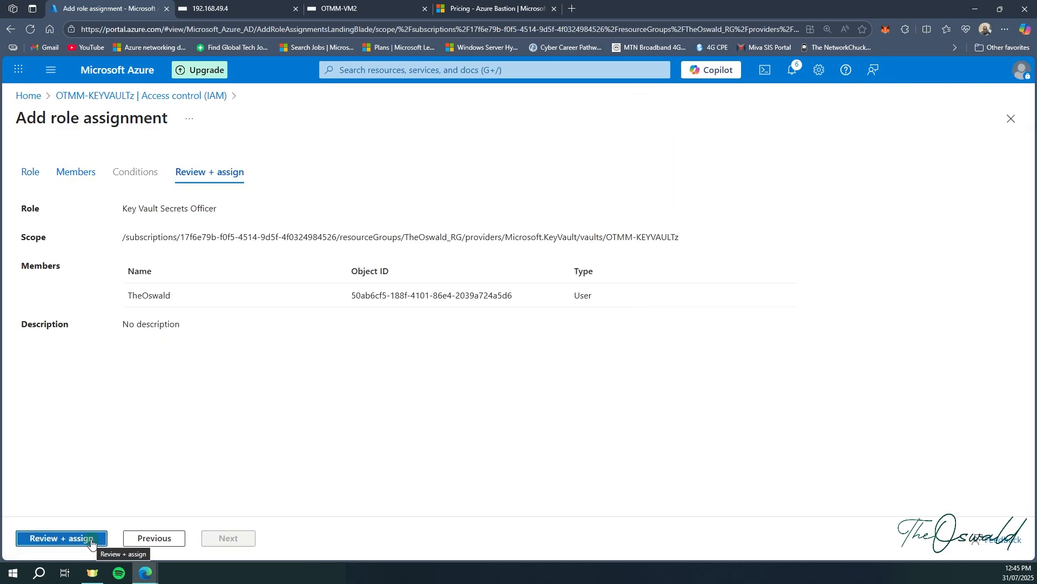
{"action": "left_click", "coordinate": [91, 539]}
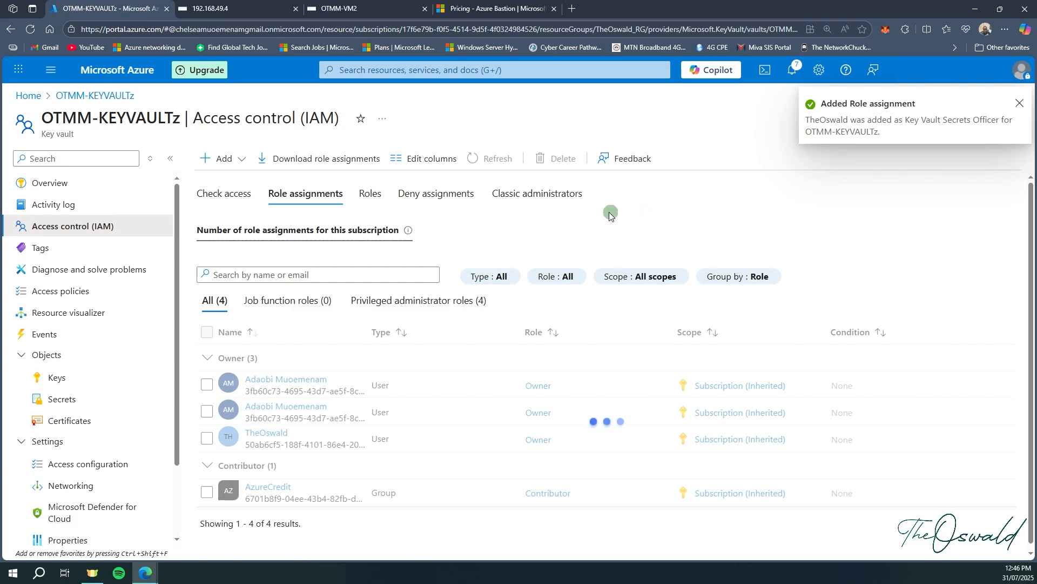
{"action": "left_click", "coordinate": [1020, 103]}
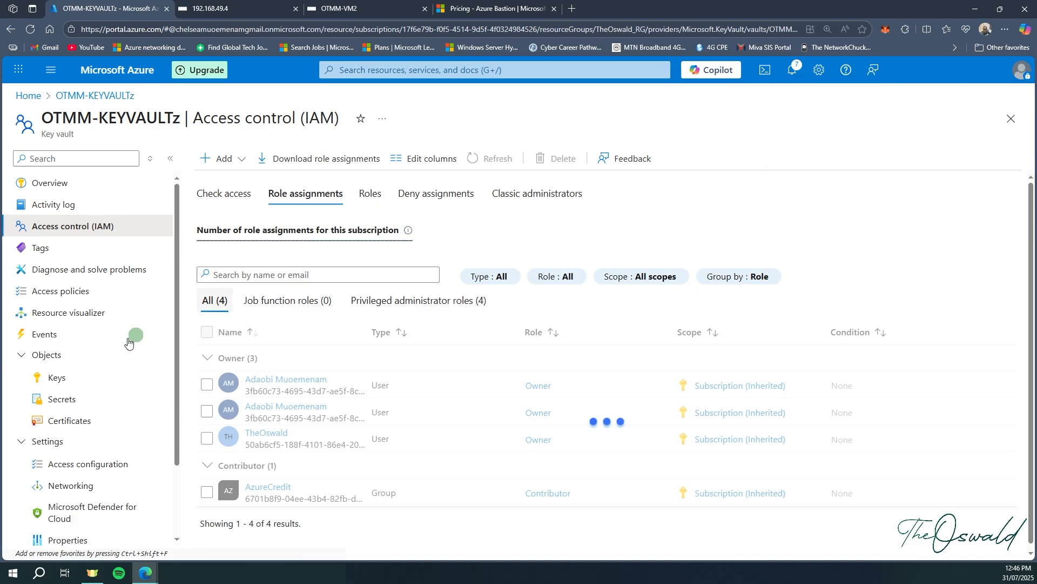
Step: Create an enabled manual secret named myVMpassword in OTMM-KEYVAULTz, entering the VM password as its secret value
{"action": "left_click", "coordinate": [66, 400]}
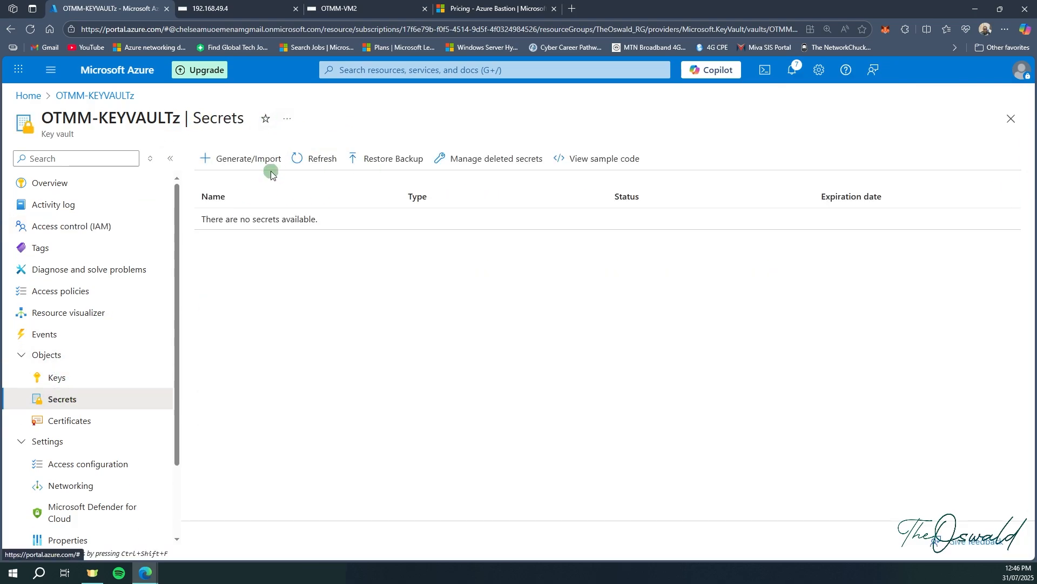
{"action": "left_click", "coordinate": [258, 161]}
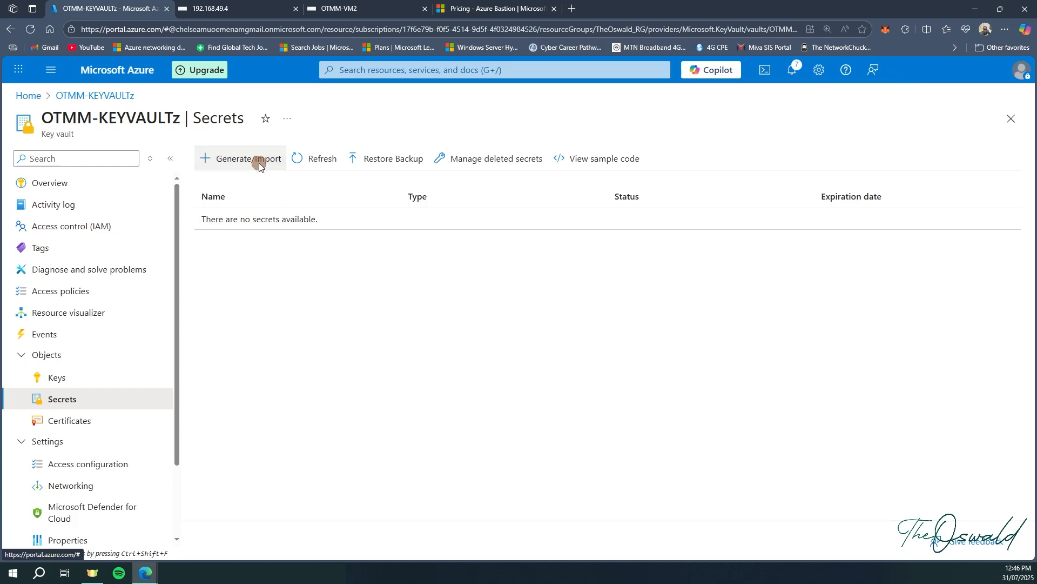
{"action": "left_click", "coordinate": [244, 201]}
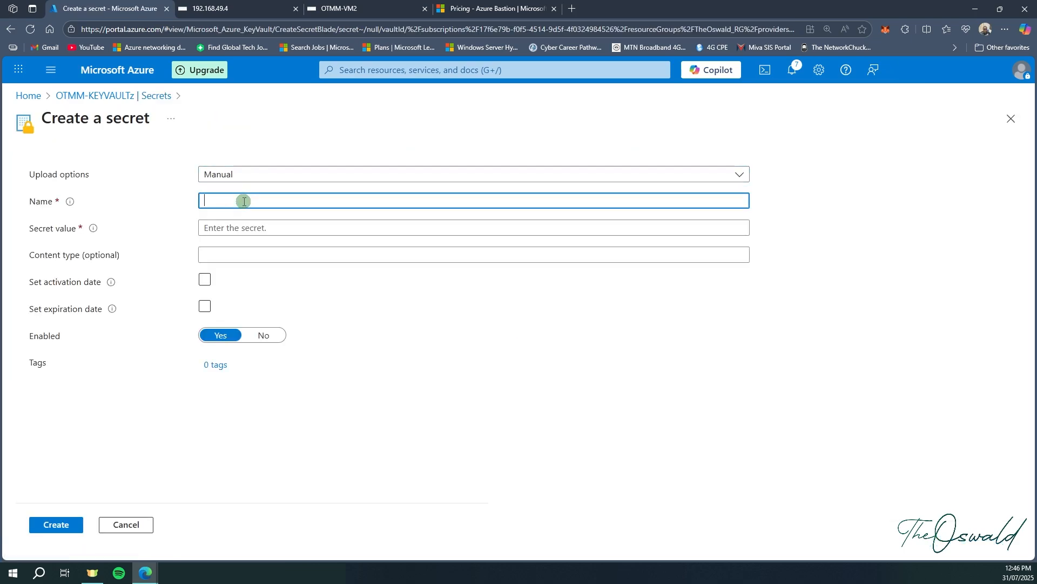
{"action": "type", "text": "my"}
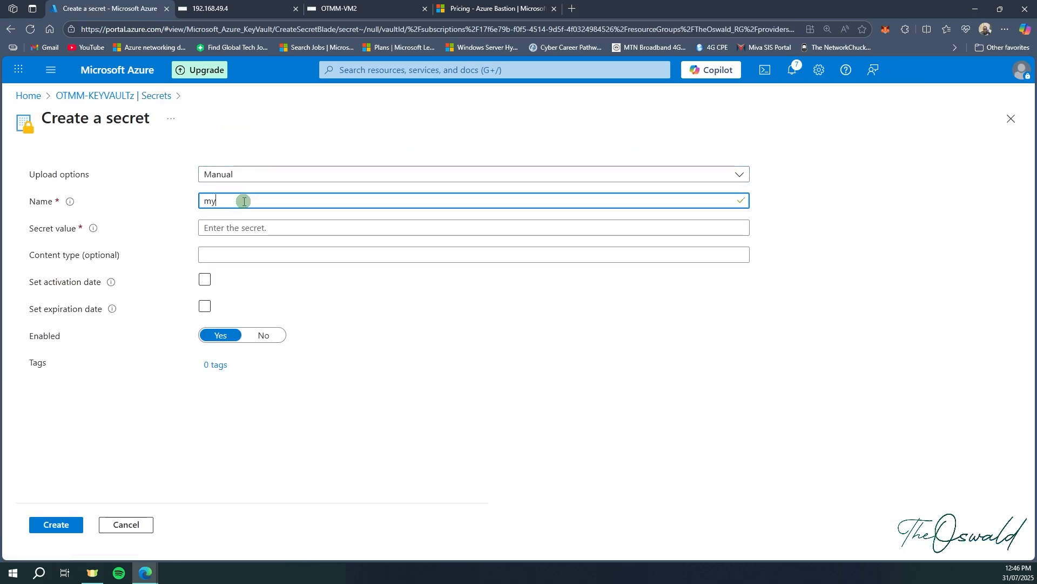
{"action": "type", "text": "VMpassword"}
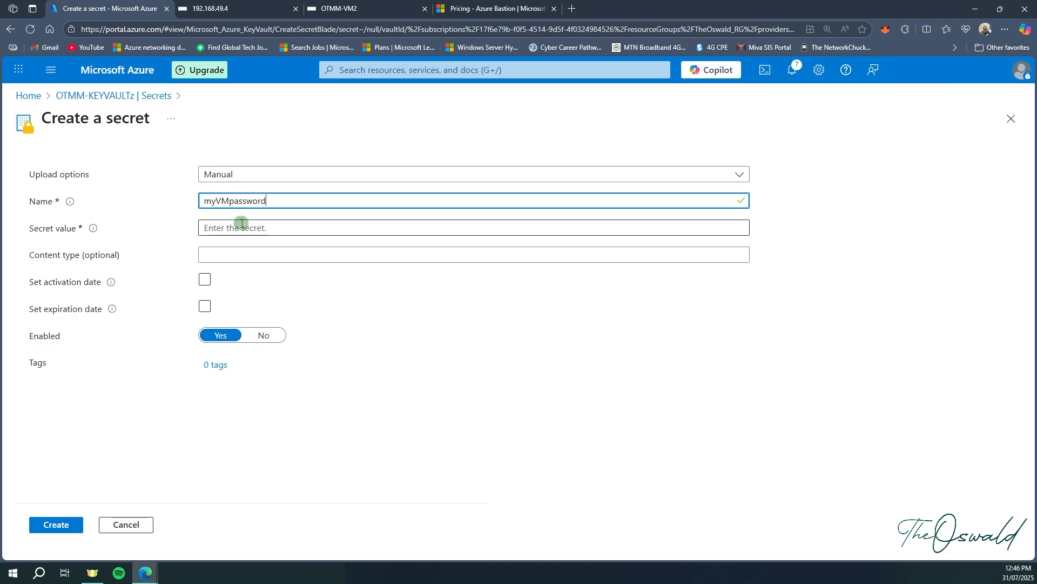
{"action": "left_click", "coordinate": [241, 223]}
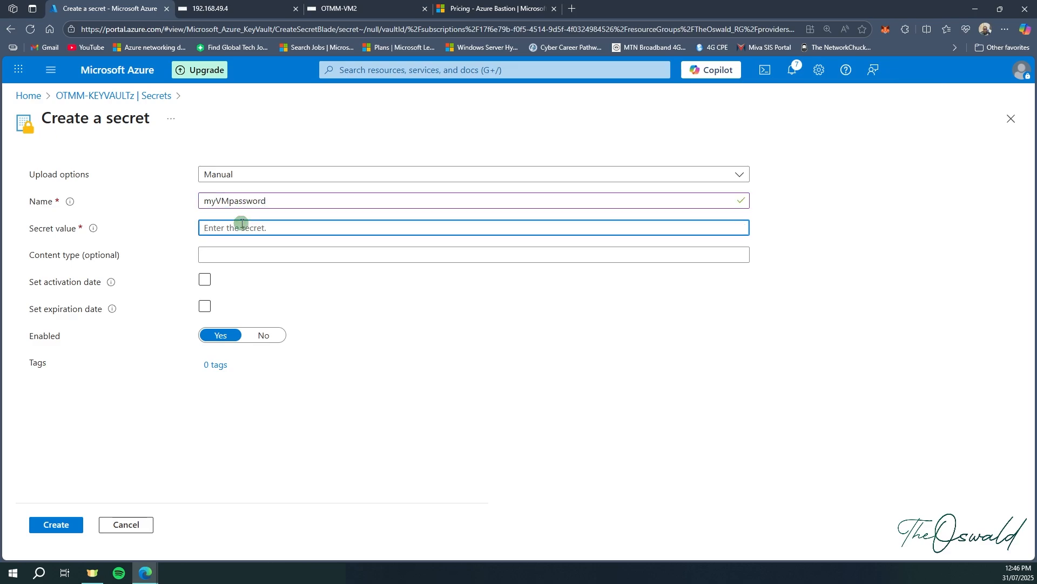
{"action": "type", "text": "P"}
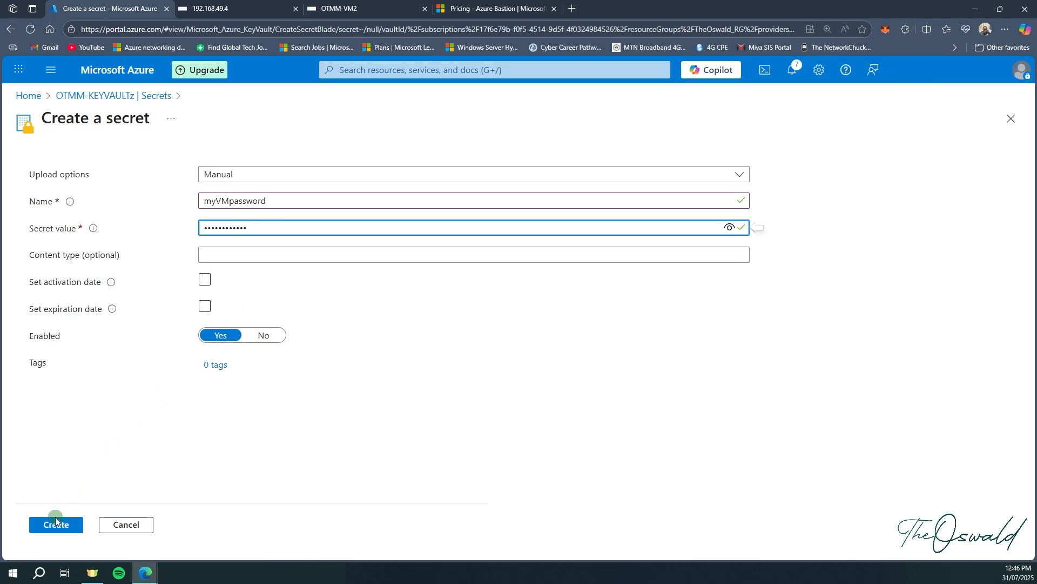
{"action": "left_click", "coordinate": [55, 523]}
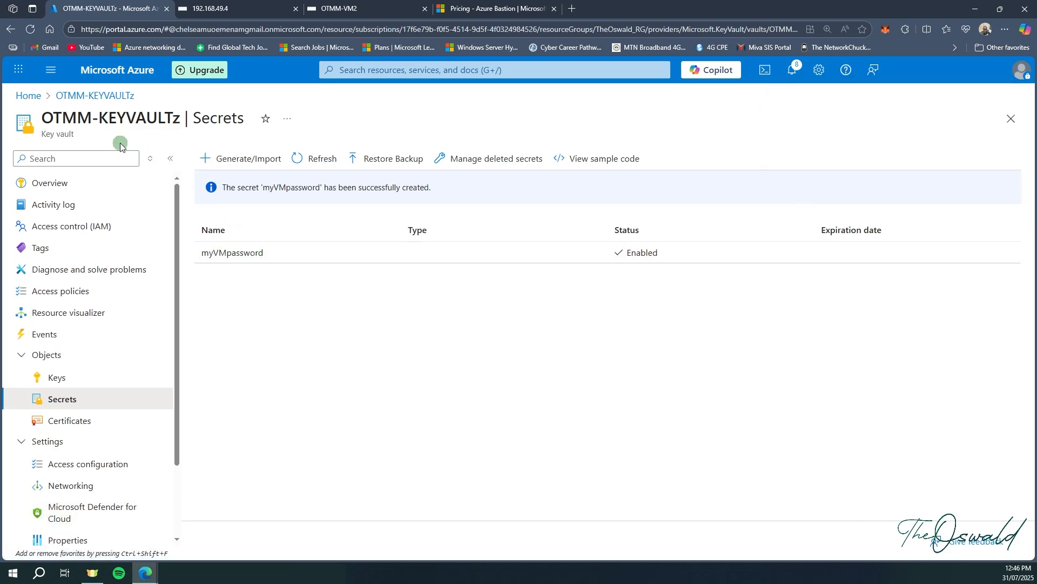
Step: Open OTMM-Bastion from the portal home page and copy the target IP address of its OTMM-VM2 session
{"action": "left_click", "coordinate": [29, 97]}
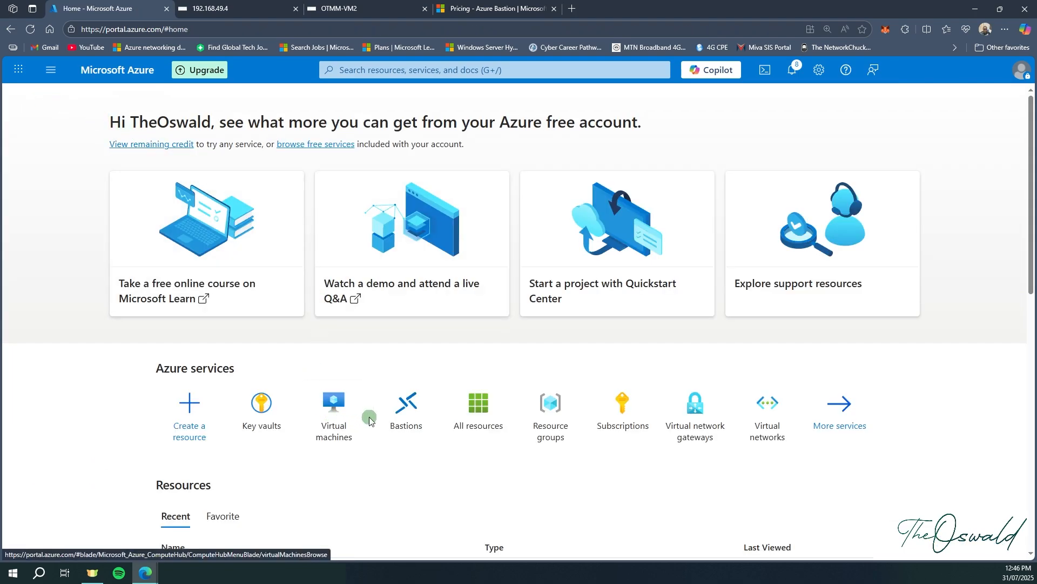
{"action": "scroll", "coordinate": [313, 437], "scroll_direction": "down", "scroll_amount": 3}
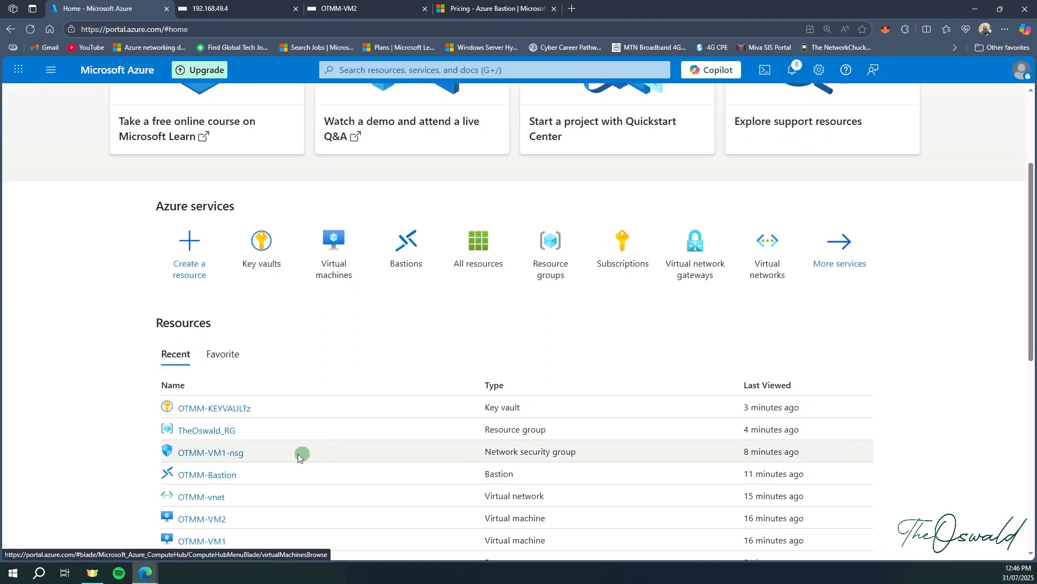
{"action": "left_click", "coordinate": [216, 474]}
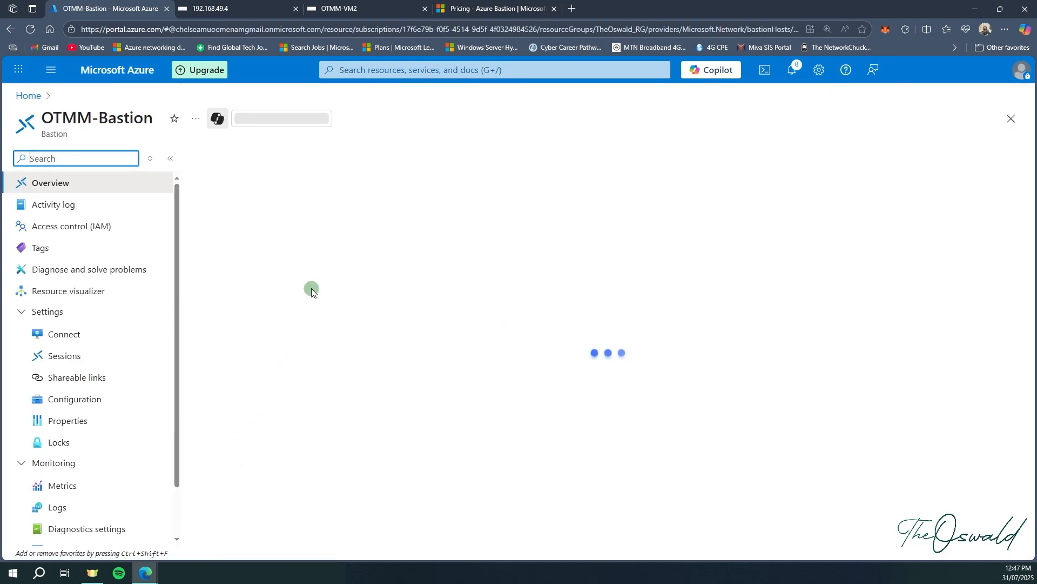
{"action": "left_click", "coordinate": [237, 7]}
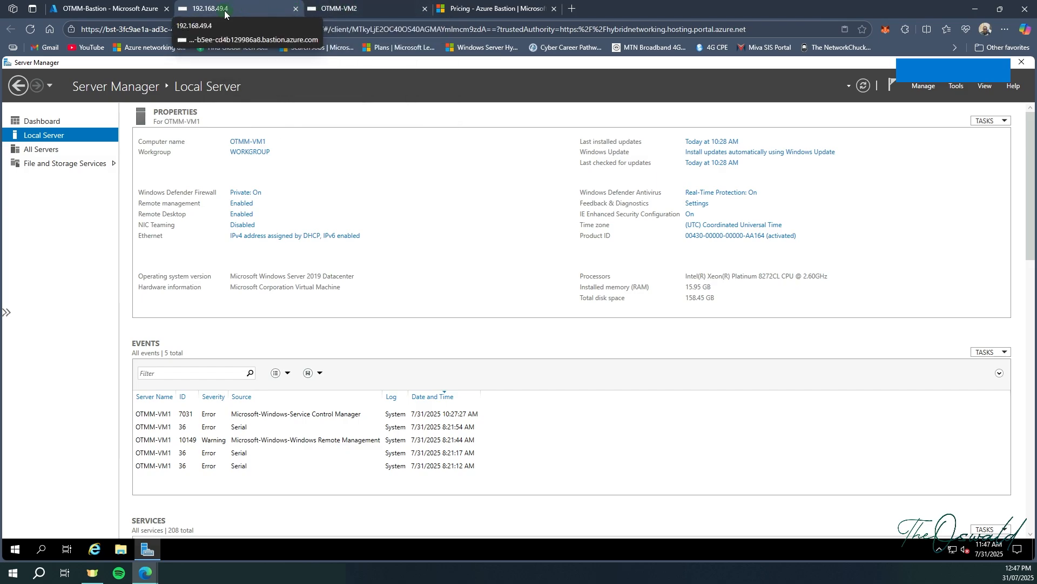
{"action": "left_click", "coordinate": [128, 4]}
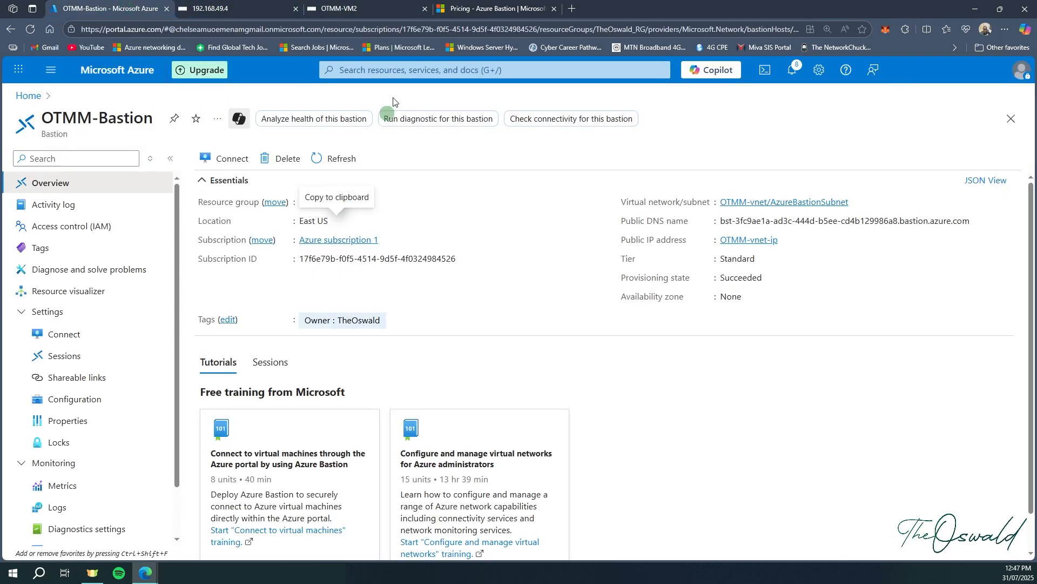
{"action": "left_click", "coordinate": [61, 362]}
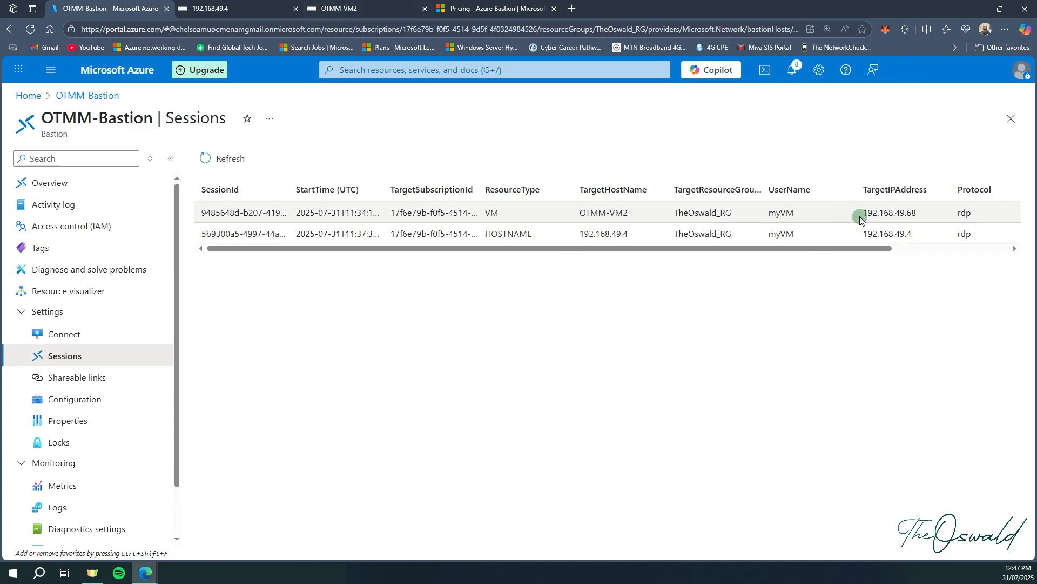
{"action": "left_click_drag", "start_coordinate": [864, 212], "coordinate": [920, 214]}
{"action": "key", "text": "ctrl+c"}
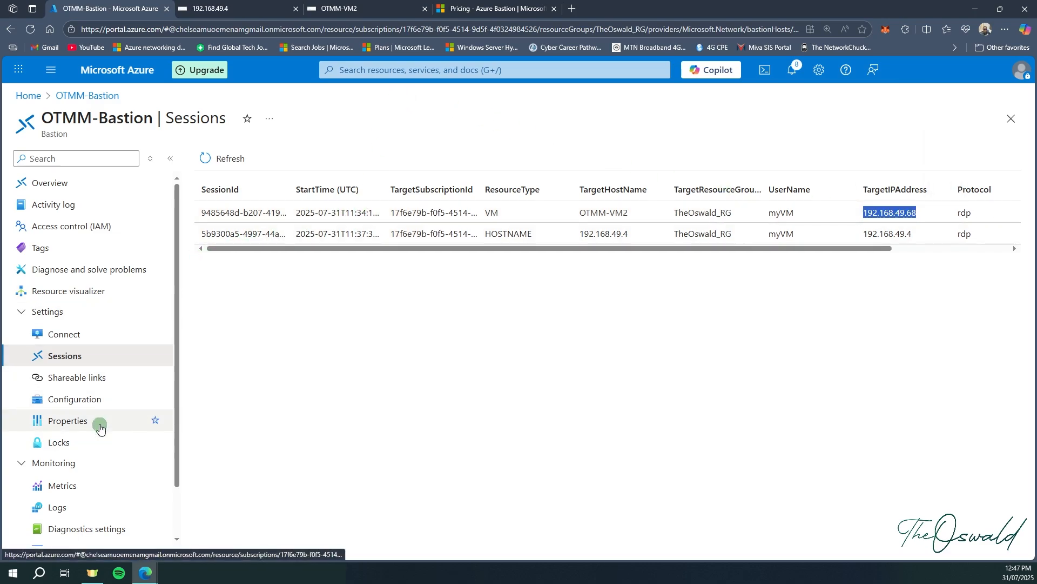
Step: Check the tier and feature settings in OTMM-Bastion's configuration and leave without applying anything
{"action": "left_click", "coordinate": [46, 399]}
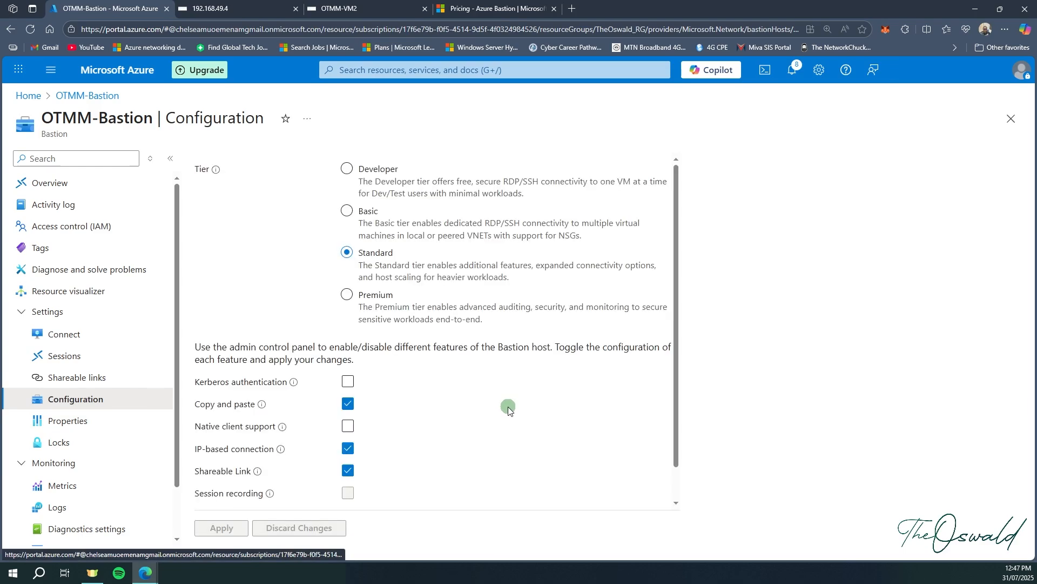
{"action": "scroll", "coordinate": [508, 416], "scroll_direction": "down", "scroll_amount": 2}
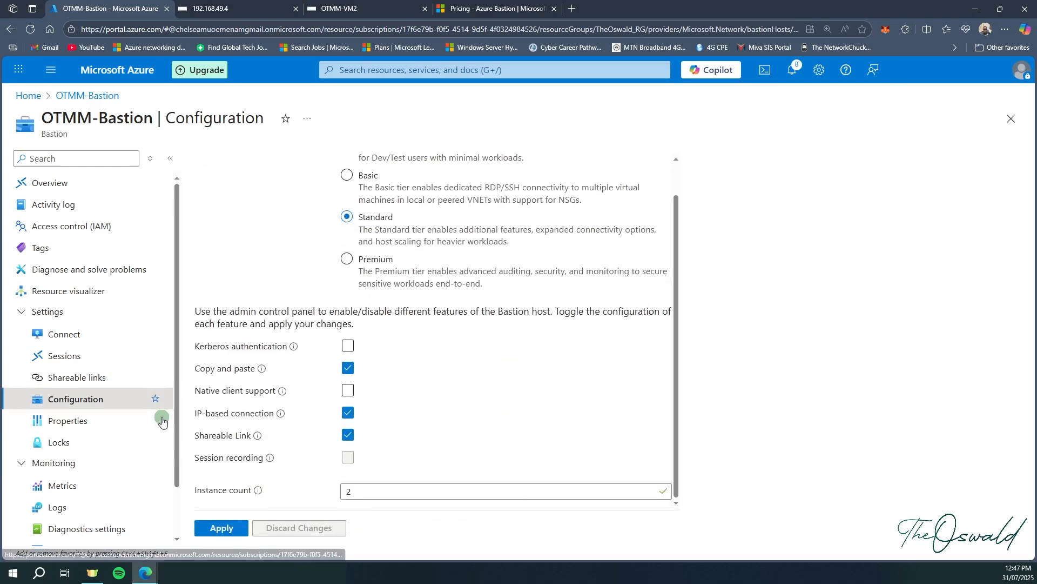
{"action": "left_click", "coordinate": [1011, 118]}
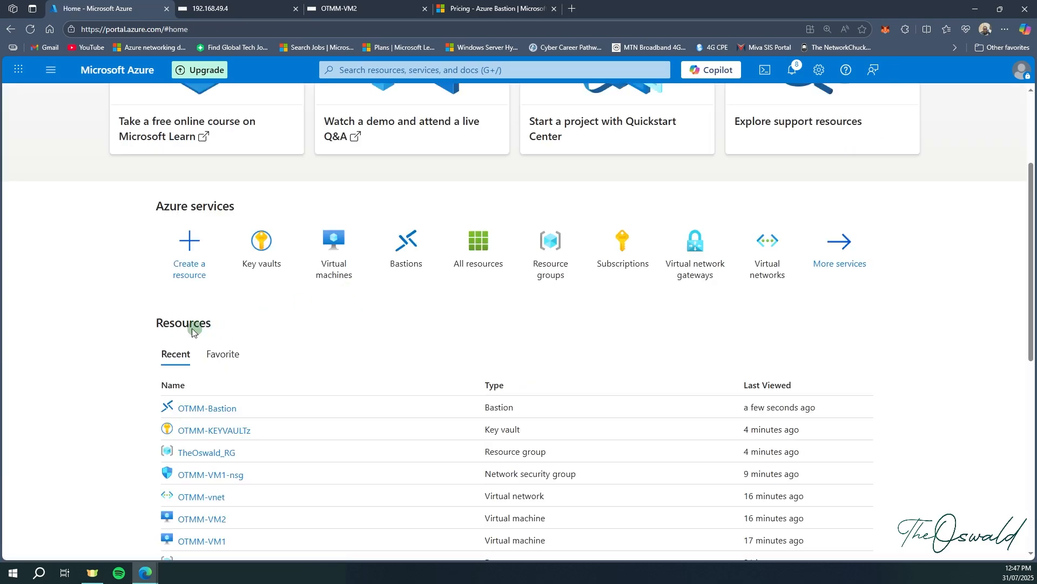
Step: Reopen OTMM-Bastion, close the open OTMM-VM2 session and bring up the Bastion's IP-based connection form
{"action": "left_click", "coordinate": [207, 408]}
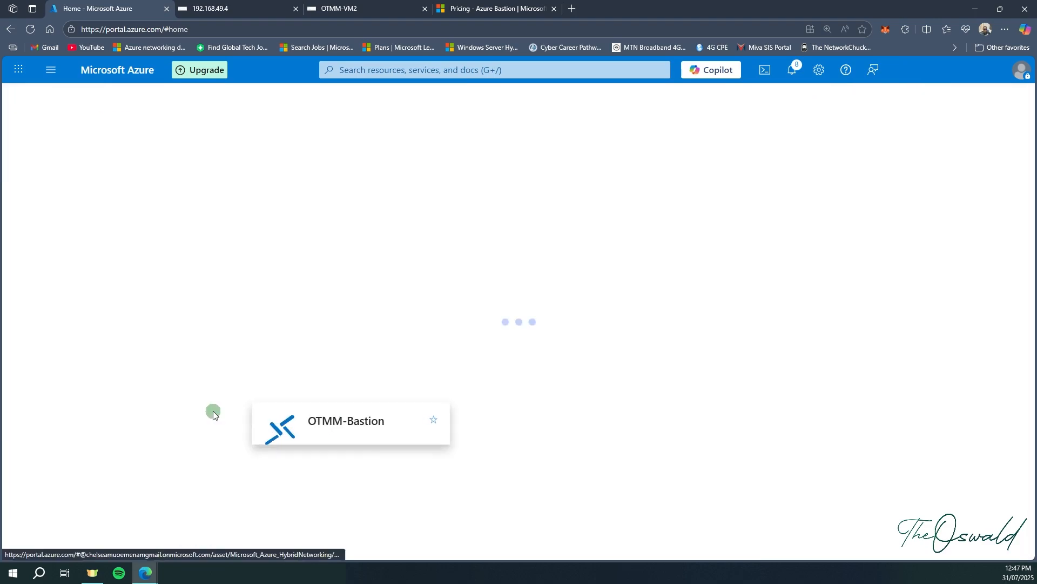
{"action": "left_click", "coordinate": [424, 9]}
{"action": "left_click", "coordinate": [100, 341]}
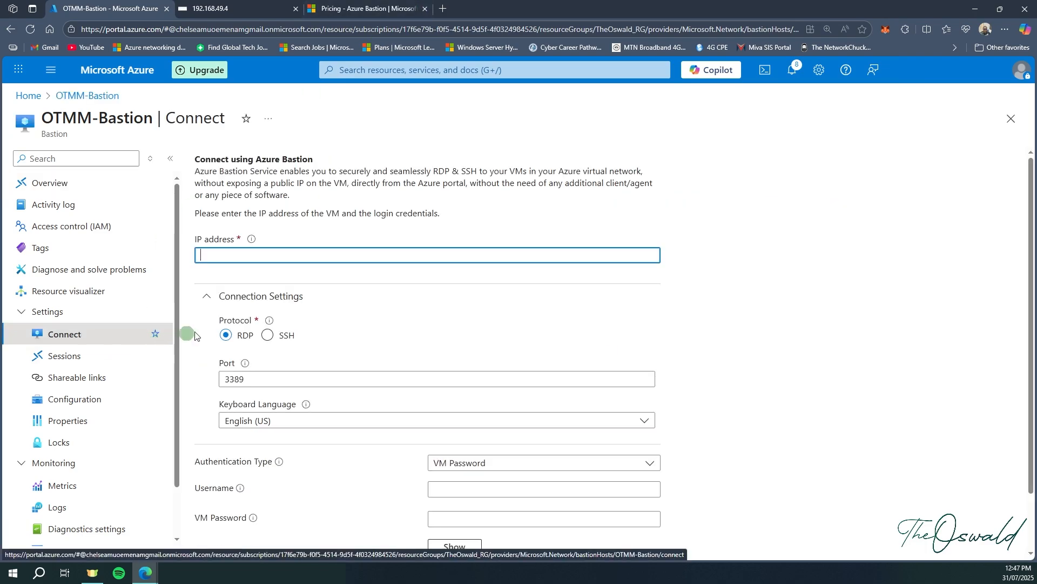
Step: Enter 192.168.49.68 as the target IP address, choose Password from Azure Key Vault authentication and set the username to myVM
{"action": "key", "text": "ctrl+v"}
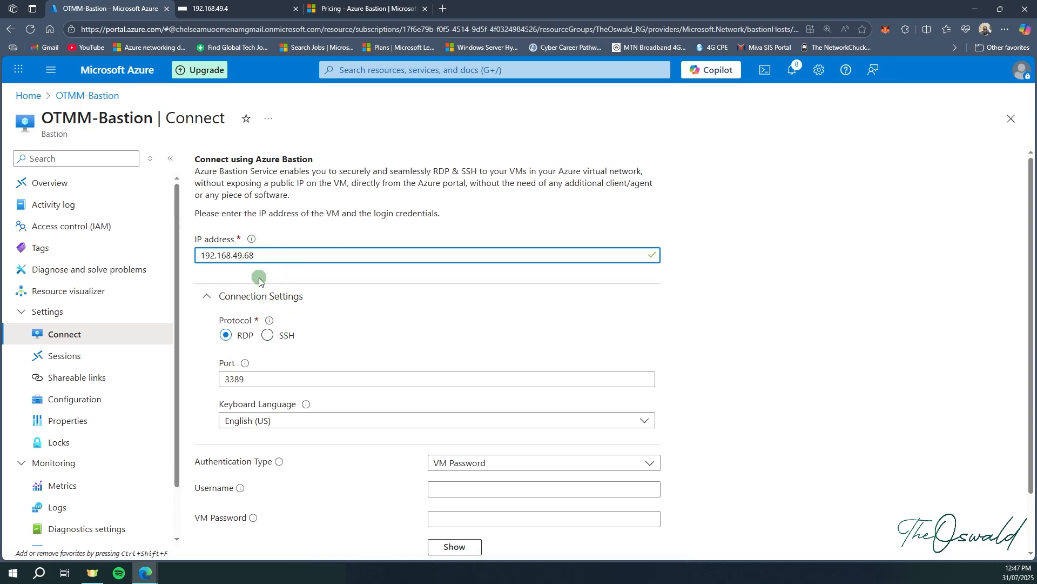
{"action": "scroll", "coordinate": [432, 399], "scroll_direction": "down", "scroll_amount": 2}
{"action": "left_click", "coordinate": [480, 399]}
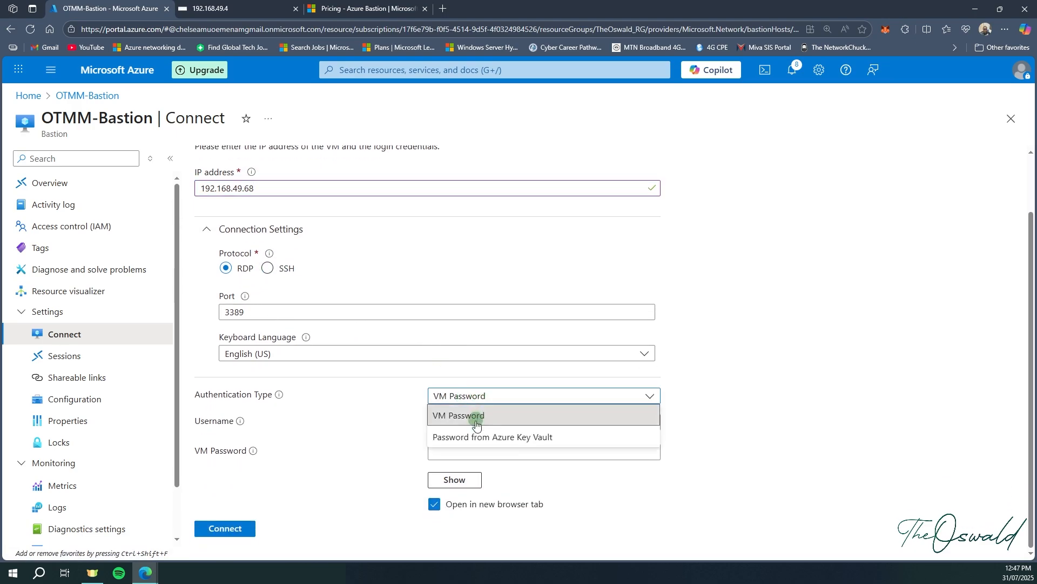
{"action": "left_click", "coordinate": [469, 437]}
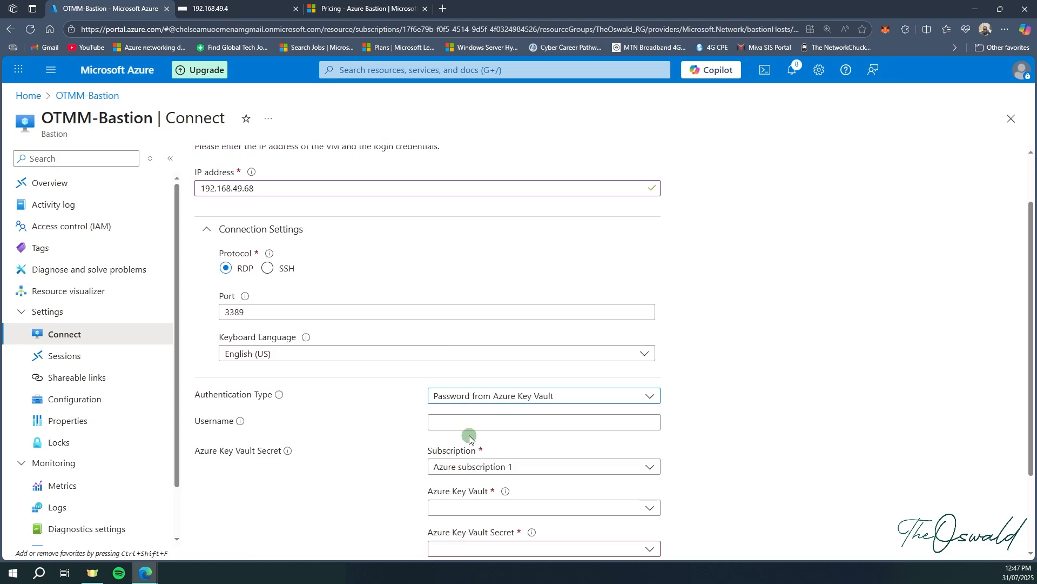
{"action": "left_click", "coordinate": [469, 422]}
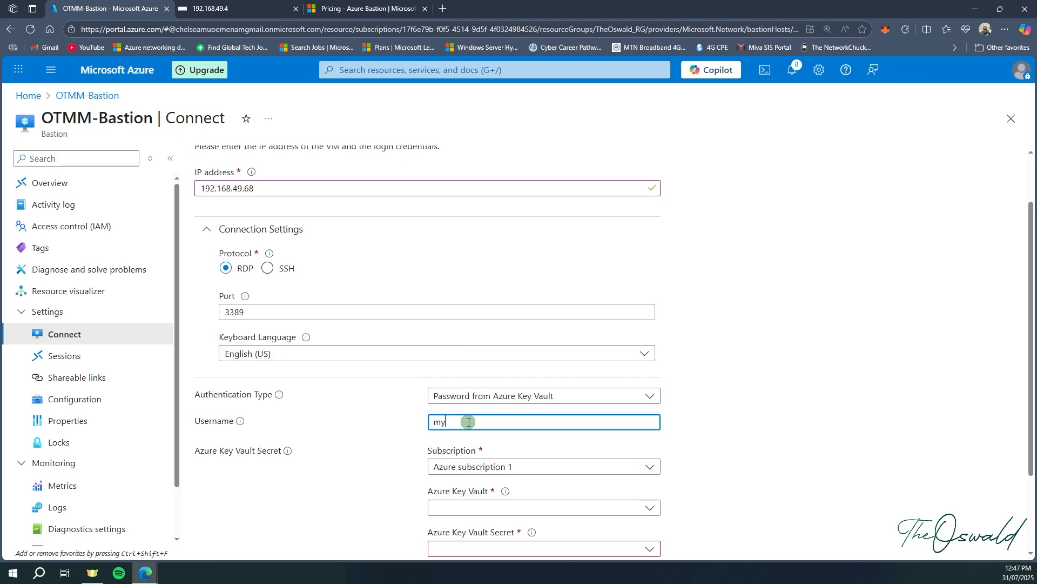
{"action": "scroll", "coordinate": [468, 422], "scroll_direction": "down", "scroll_amount": 2}
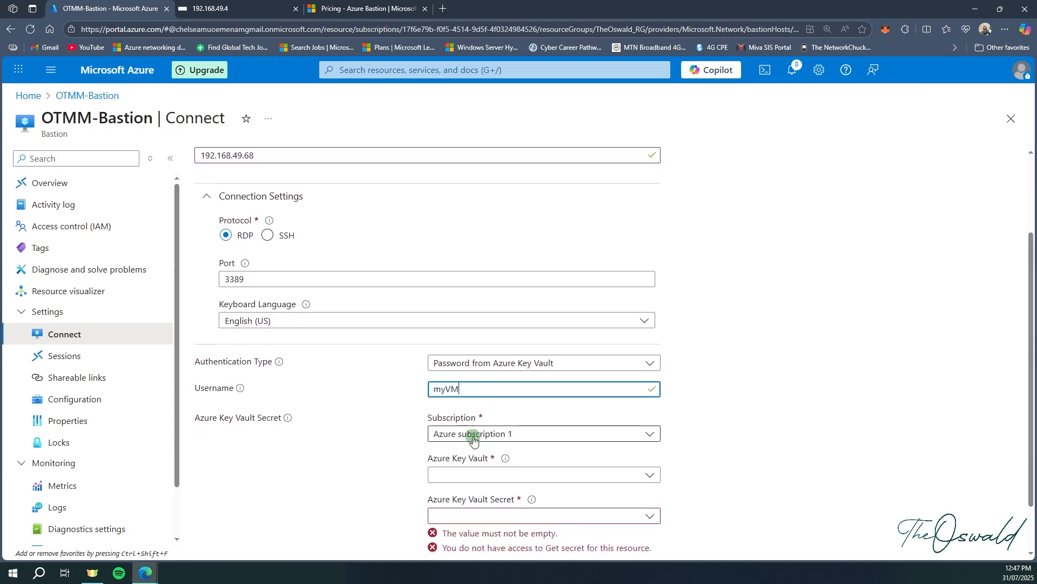
Step: Select the myVMpassword secret from the OTMM-KEYVAULTz vault and connect to the virtual machine in a new browser tab
{"action": "left_click", "coordinate": [526, 398]}
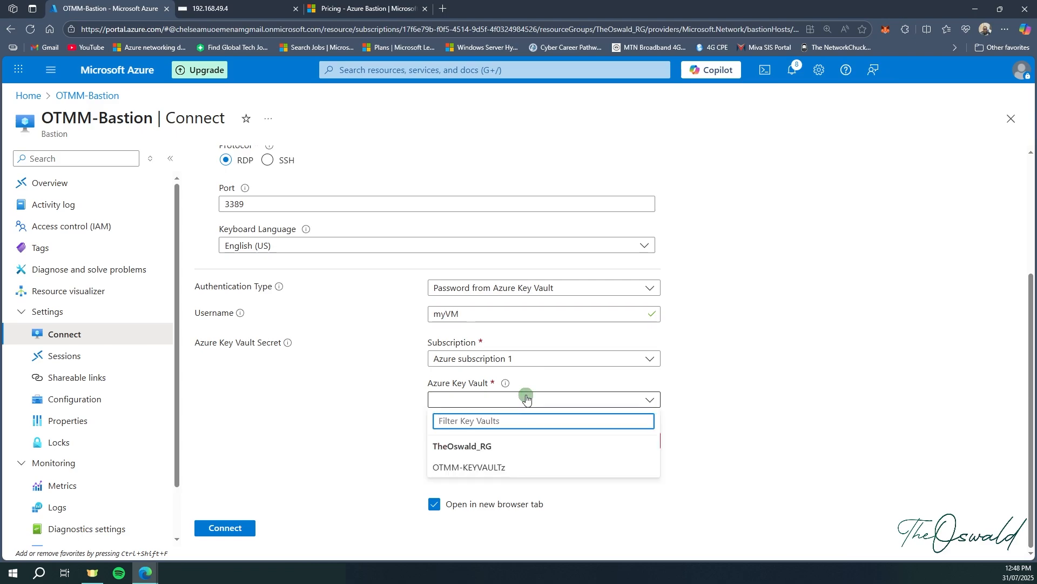
{"action": "left_click", "coordinate": [493, 468]}
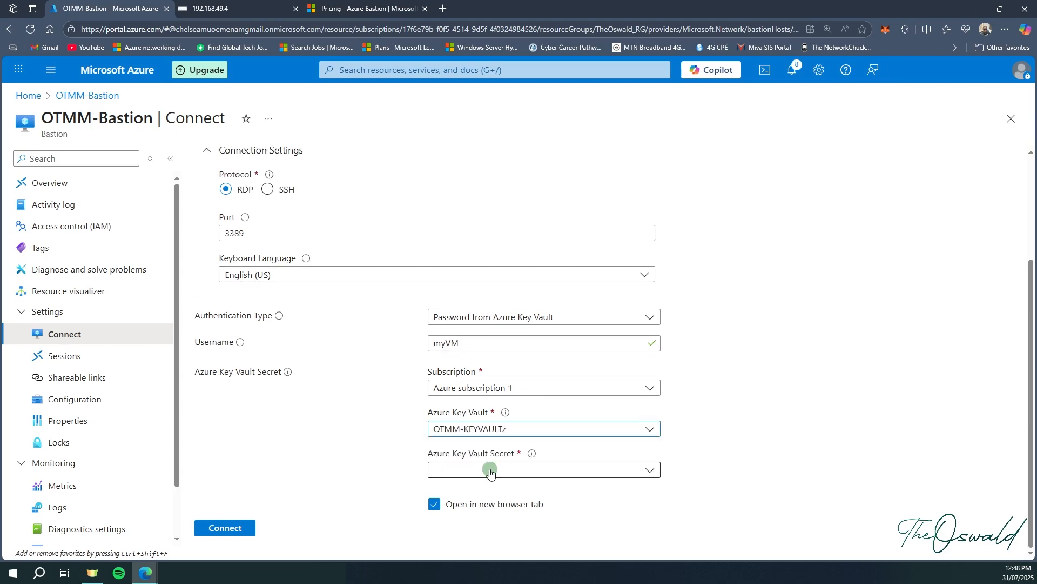
{"action": "left_click", "coordinate": [490, 472]}
{"action": "left_click", "coordinate": [456, 516]}
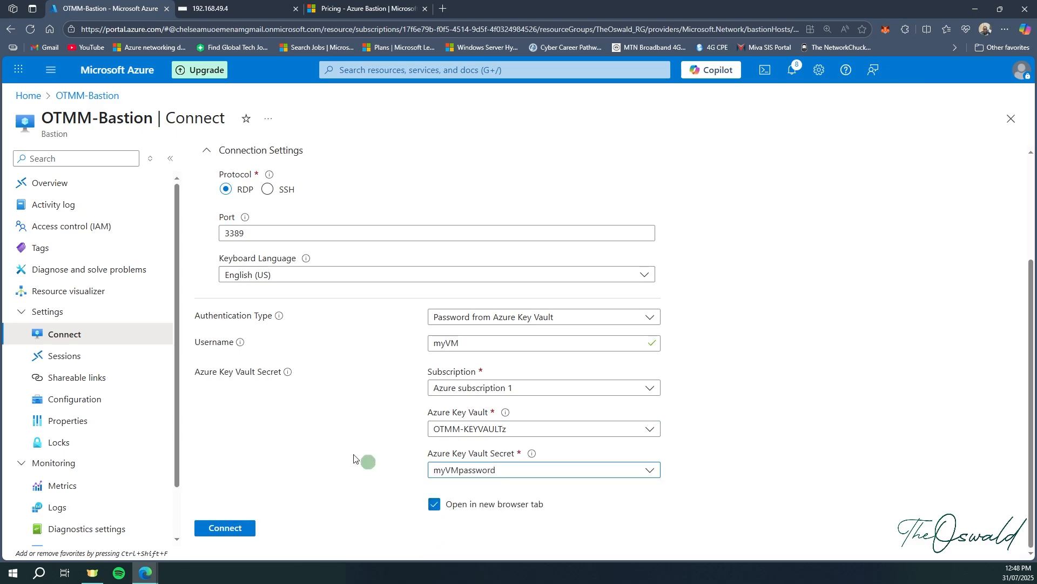
{"action": "left_click", "coordinate": [231, 531]}
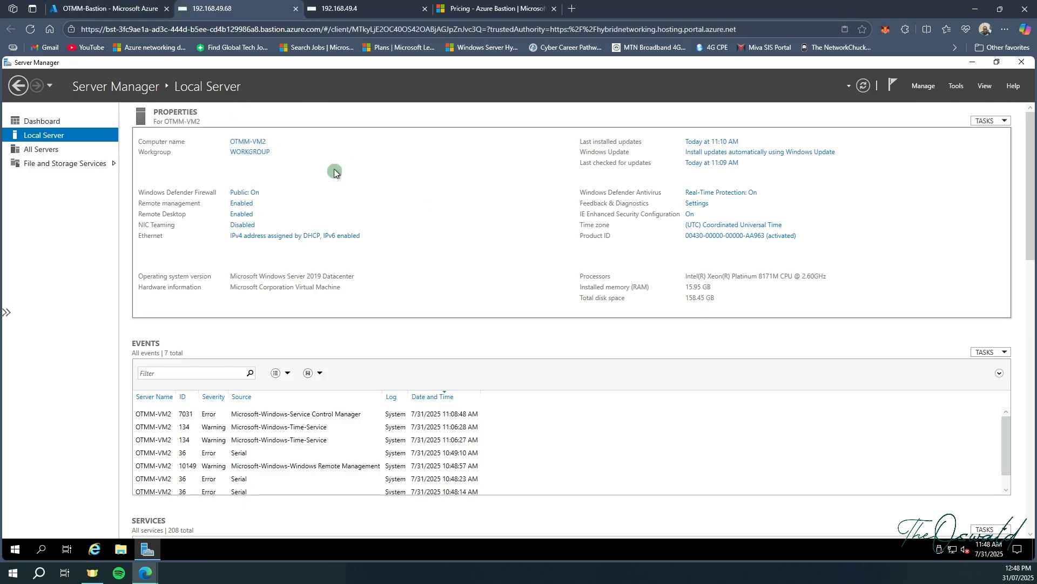
Step: Review the hourly prices of the Azure Bastion tiers on the Azure Bastion pricing page, including the Developer tier
{"action": "left_click", "coordinate": [86, 9]}
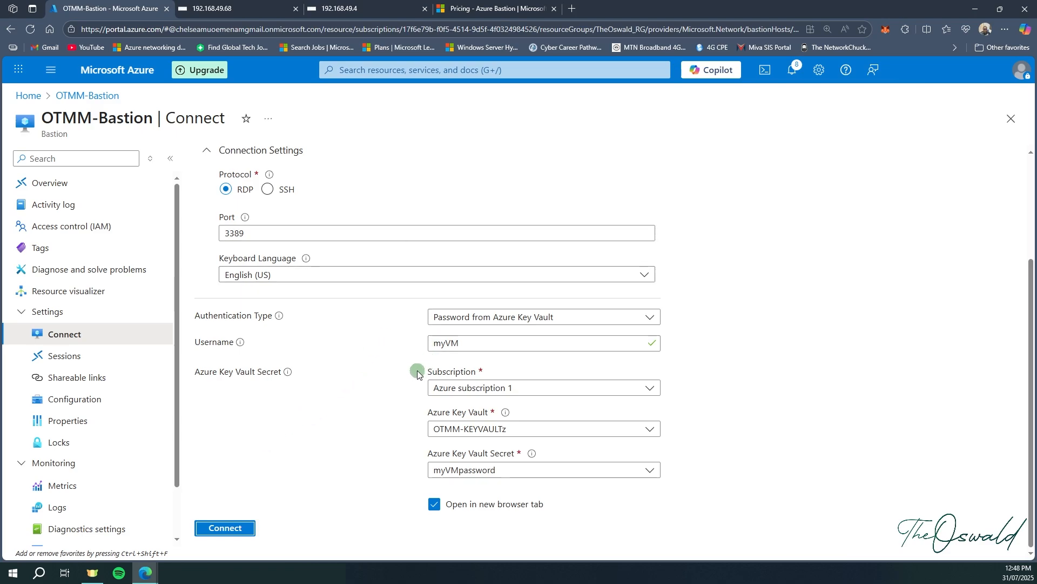
{"action": "left_click", "coordinate": [489, 8]}
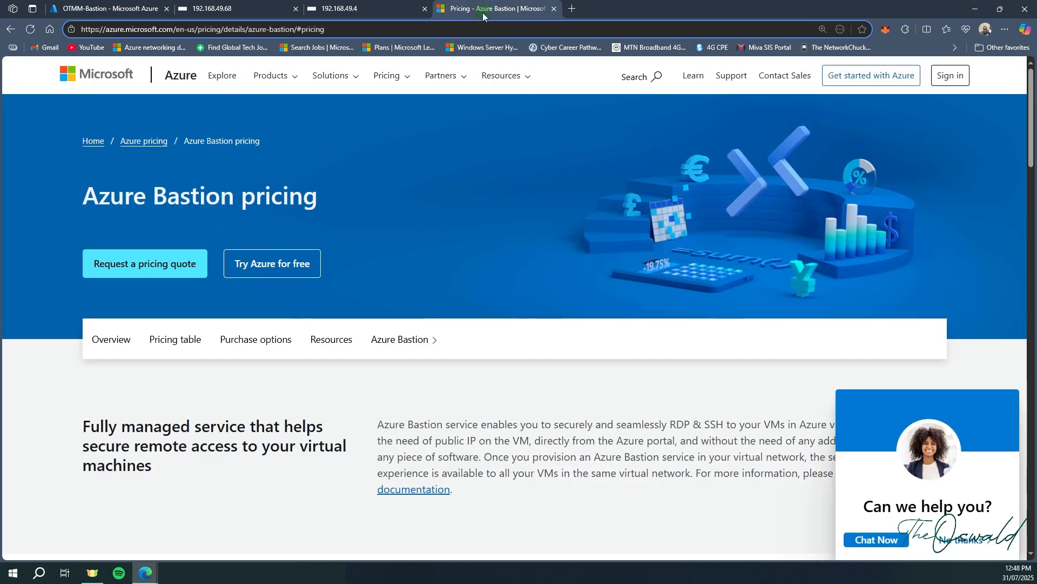
{"action": "scroll", "coordinate": [337, 306], "scroll_direction": "down", "scroll_amount": 1}
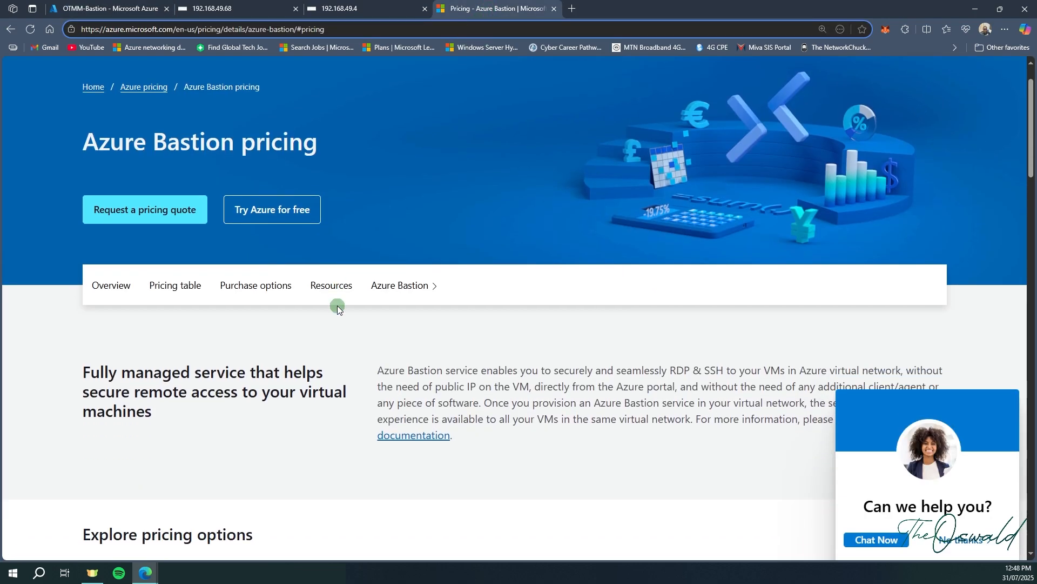
{"action": "scroll", "coordinate": [337, 306], "scroll_direction": "down", "scroll_amount": 1}
{"action": "scroll", "coordinate": [337, 306], "scroll_direction": "down", "scroll_amount": 7}
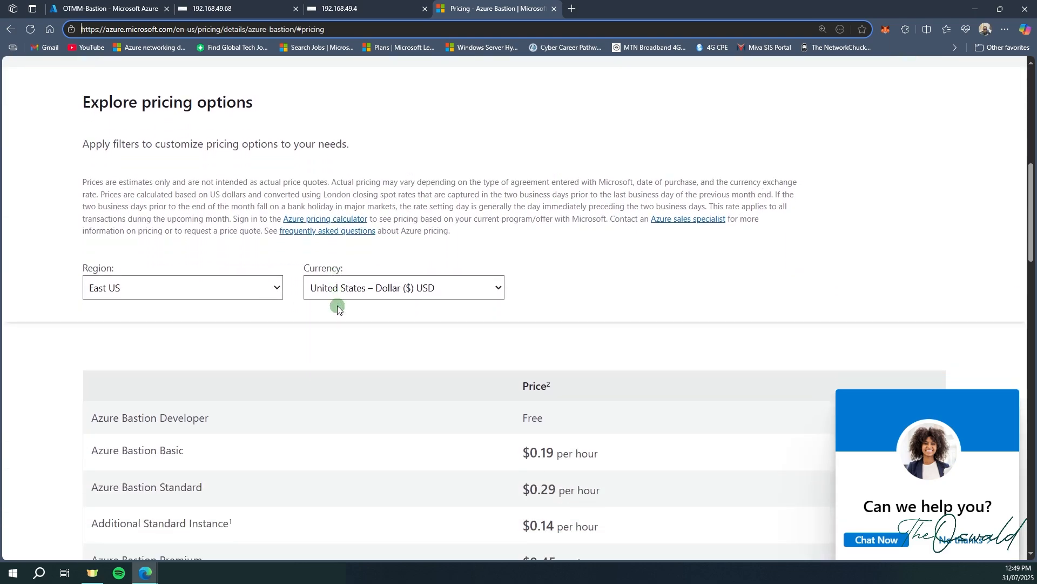
{"action": "scroll", "coordinate": [337, 308], "scroll_direction": "down", "scroll_amount": 1}
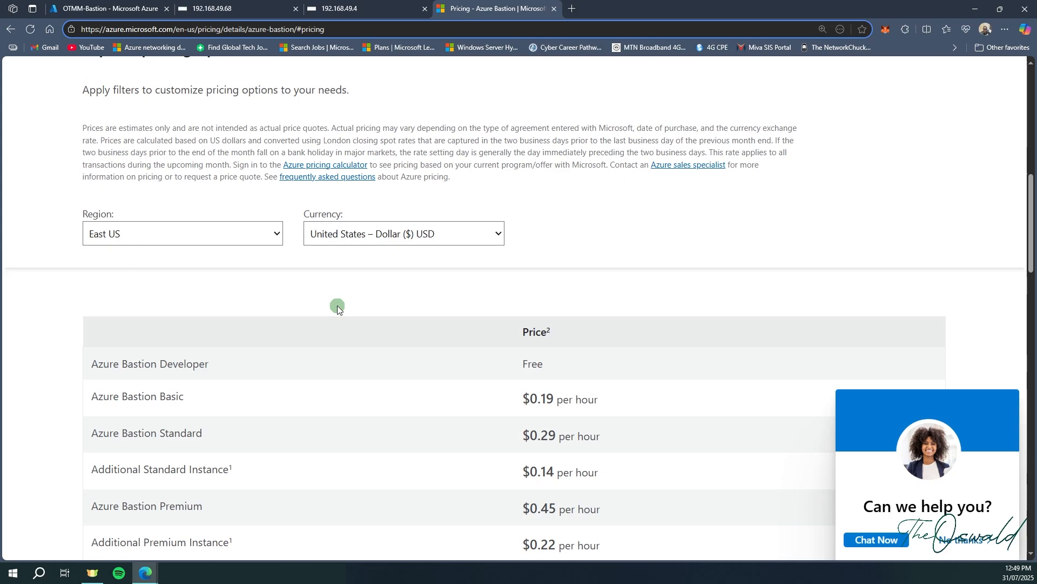
{"action": "scroll", "coordinate": [337, 305], "scroll_direction": "down", "scroll_amount": 1}
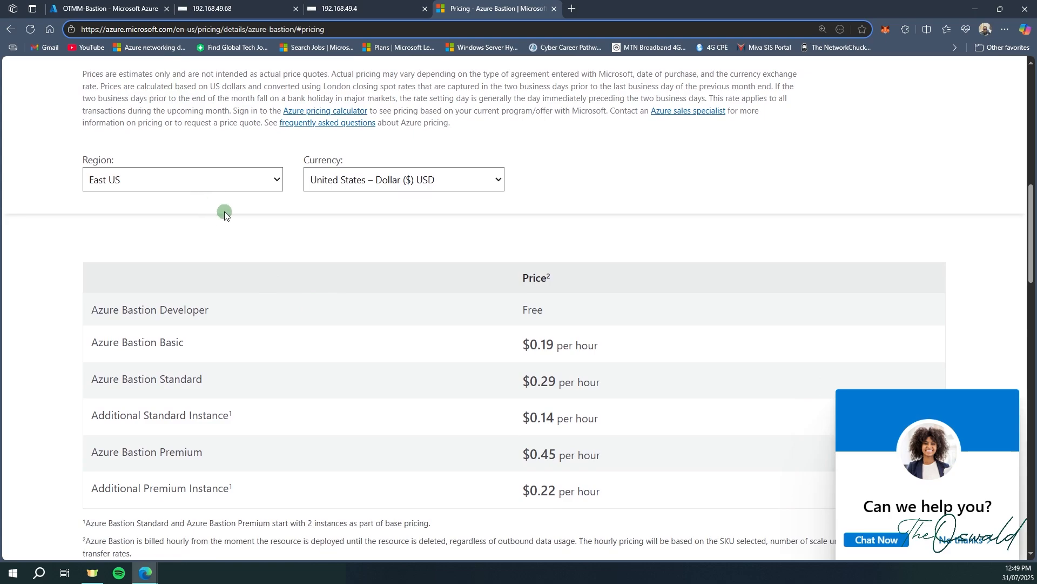
{"action": "left_click_drag", "start_coordinate": [90, 313], "coordinate": [261, 317]}
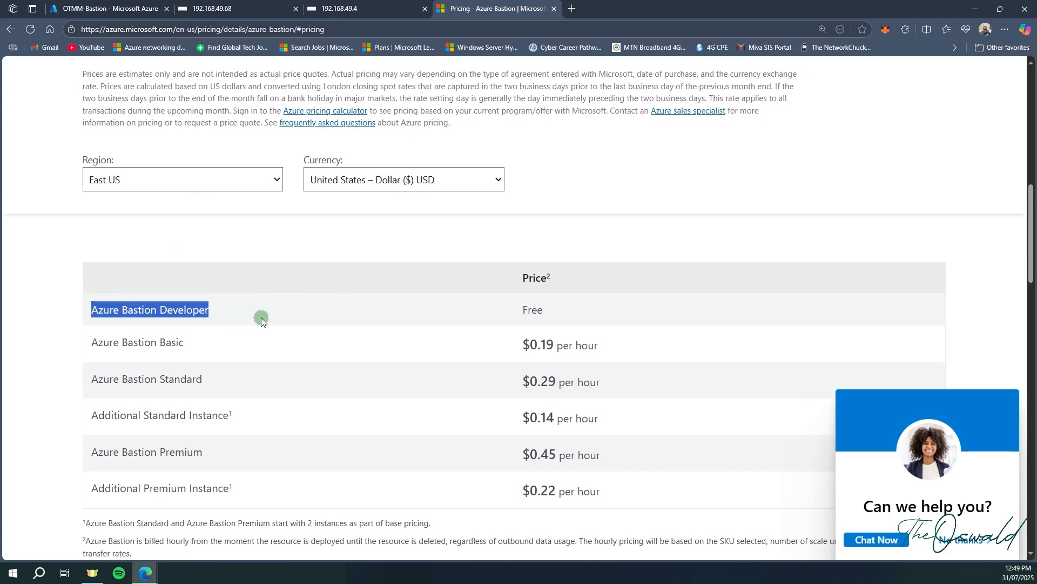
{"action": "left_click_drag", "start_coordinate": [524, 309], "coordinate": [550, 313]}
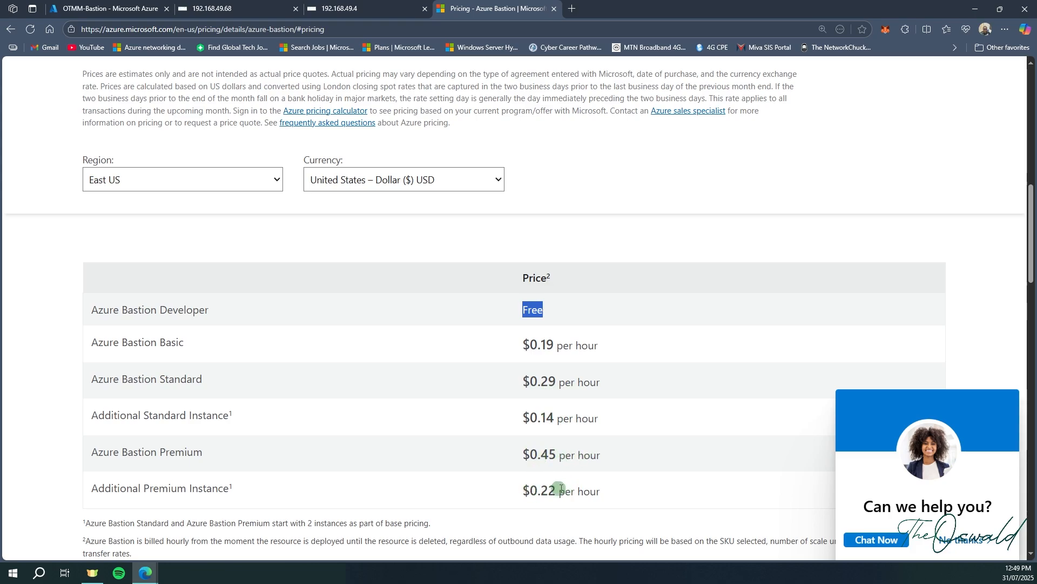
Step: Check the outbound data transfer prices further down the Azure Bastion pricing page and return to its beginning
{"action": "scroll", "coordinate": [562, 489], "scroll_direction": "down", "scroll_amount": 6}
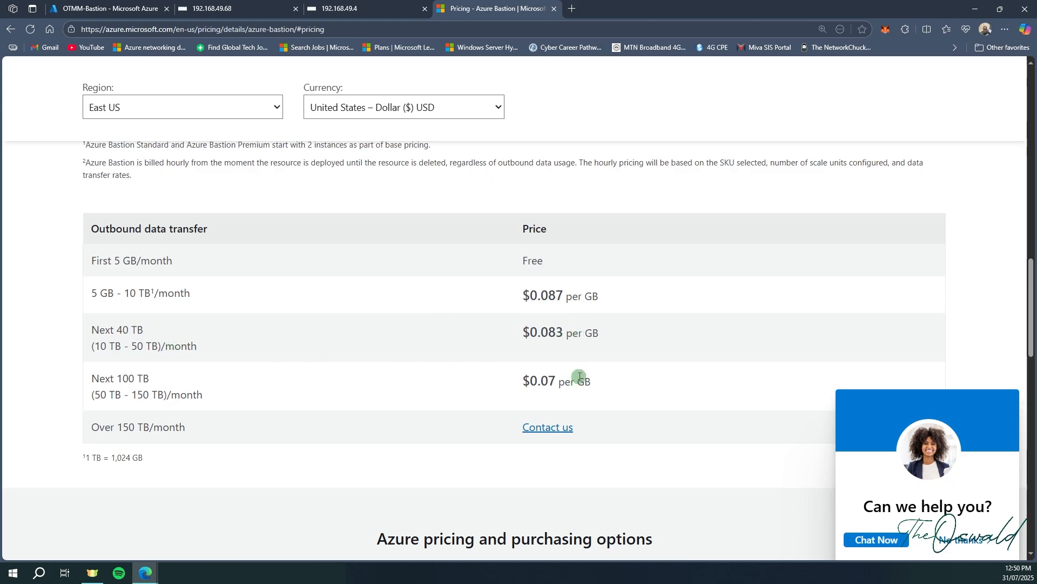
{"action": "scroll", "coordinate": [576, 375], "scroll_direction": "down", "scroll_amount": 2}
{"action": "scroll", "coordinate": [562, 346], "scroll_direction": "up", "scroll_amount": 3}
{"action": "scroll", "coordinate": [556, 328], "scroll_direction": "up", "scroll_amount": 12}
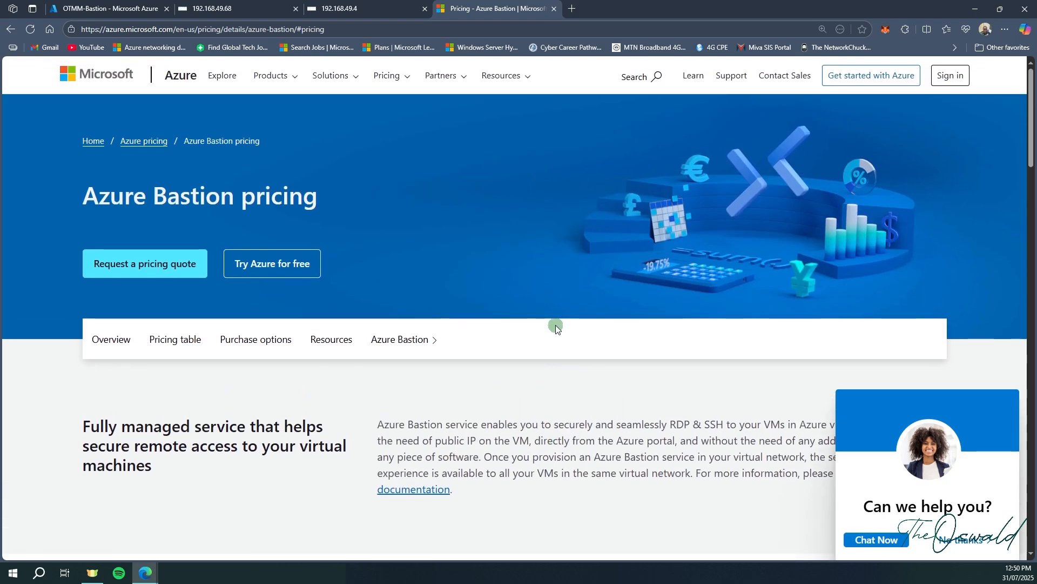
{"action": "scroll", "coordinate": [556, 327], "scroll_direction": "down", "scroll_amount": 1}
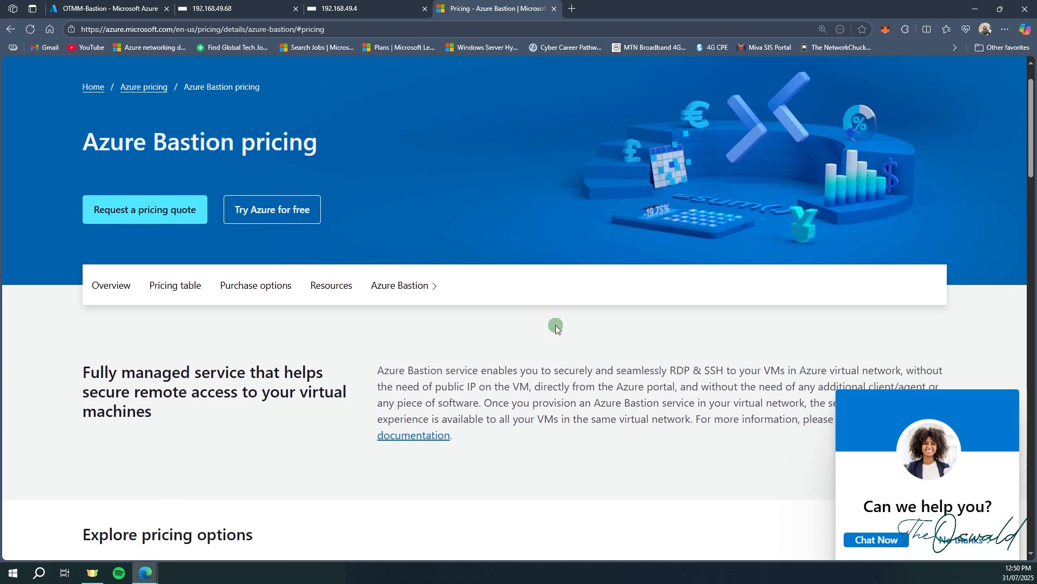
Step: Look over the open Bastion sessions at 192.168.49.4 and 192.168.49.68 and the portal's connection form
{"action": "left_click", "coordinate": [372, 4]}
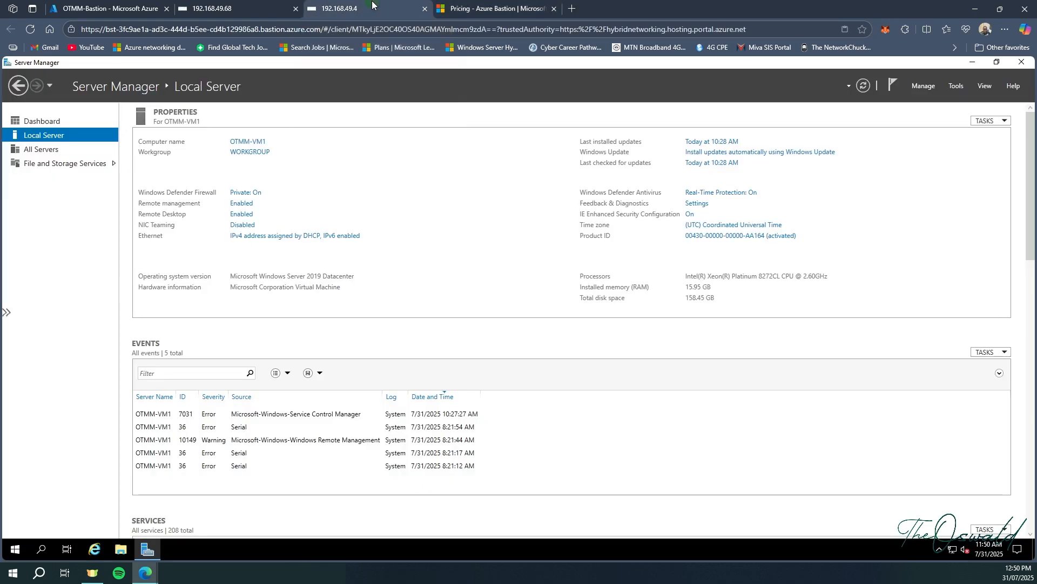
{"action": "left_click", "coordinate": [349, 244]}
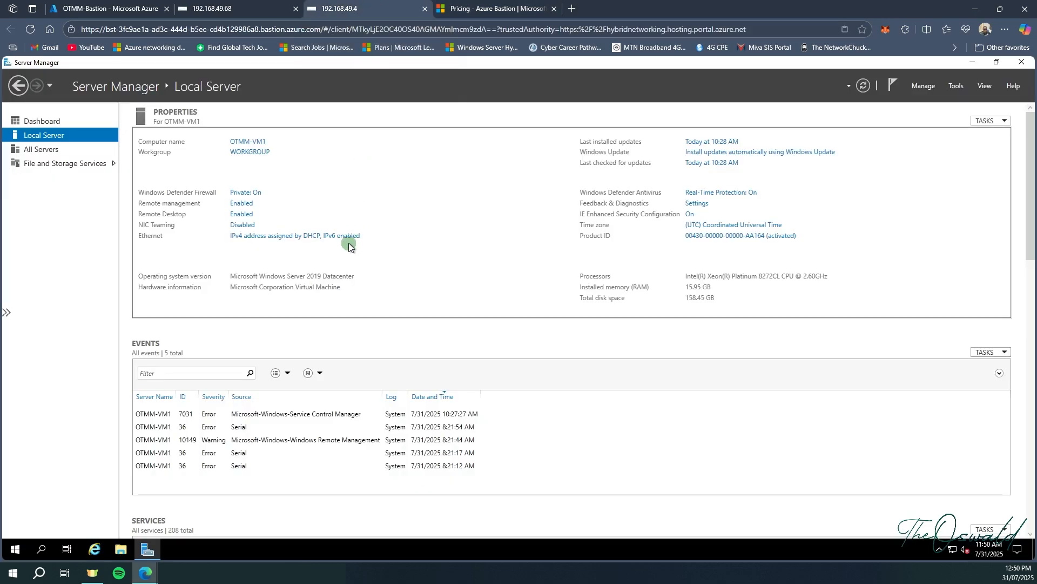
{"action": "left_click", "coordinate": [223, 5]}
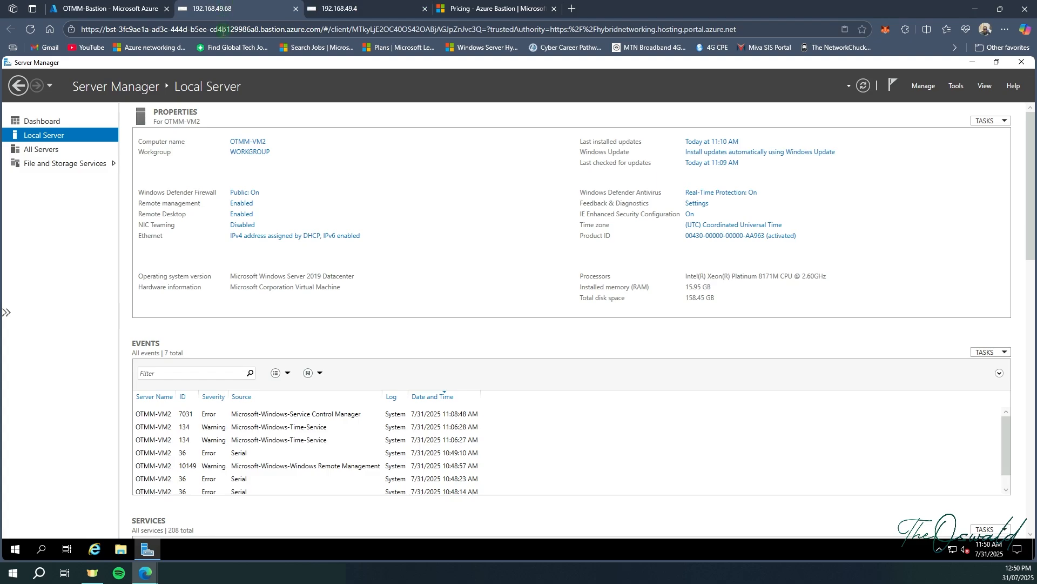
{"action": "left_click", "coordinate": [120, 4]}
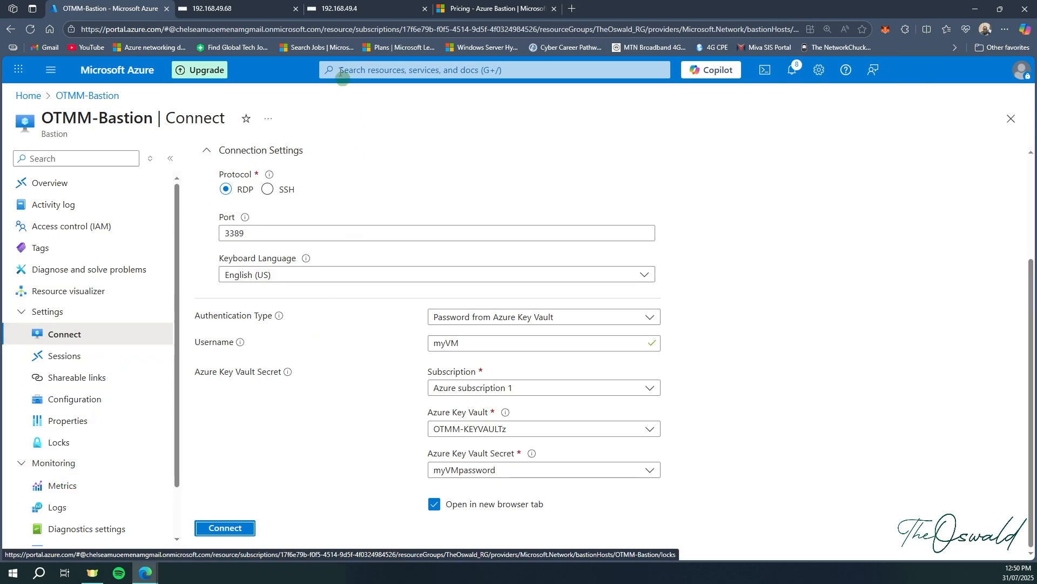
{"action": "left_click", "coordinate": [285, 12]}
{"action": "left_click", "coordinate": [367, 12]}
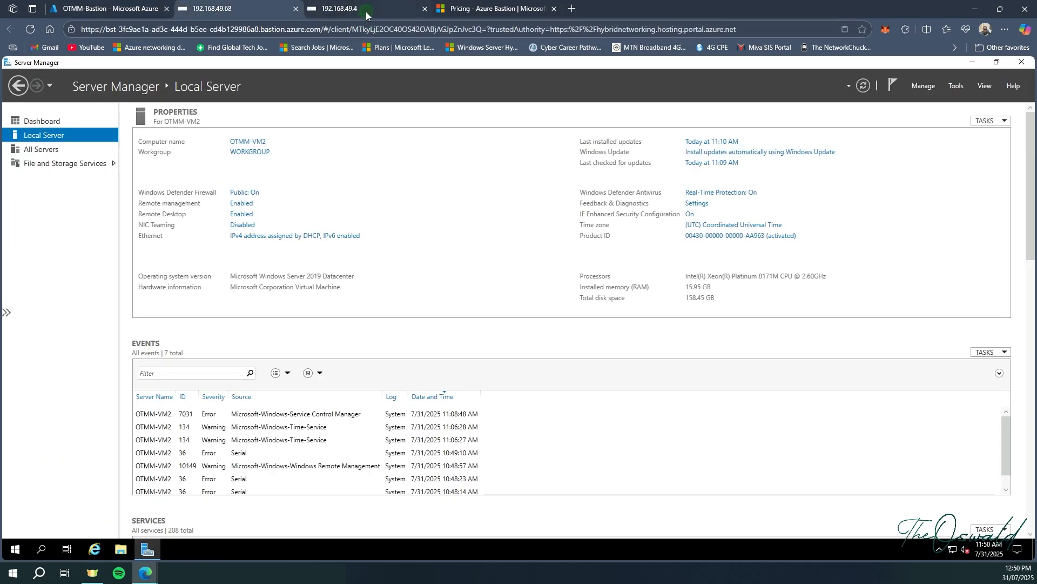
Step: Open OTMM-Bastion's metrics in the portal and chart the average CPU Usage
{"action": "left_click", "coordinate": [150, 14]}
{"action": "left_click", "coordinate": [72, 484]}
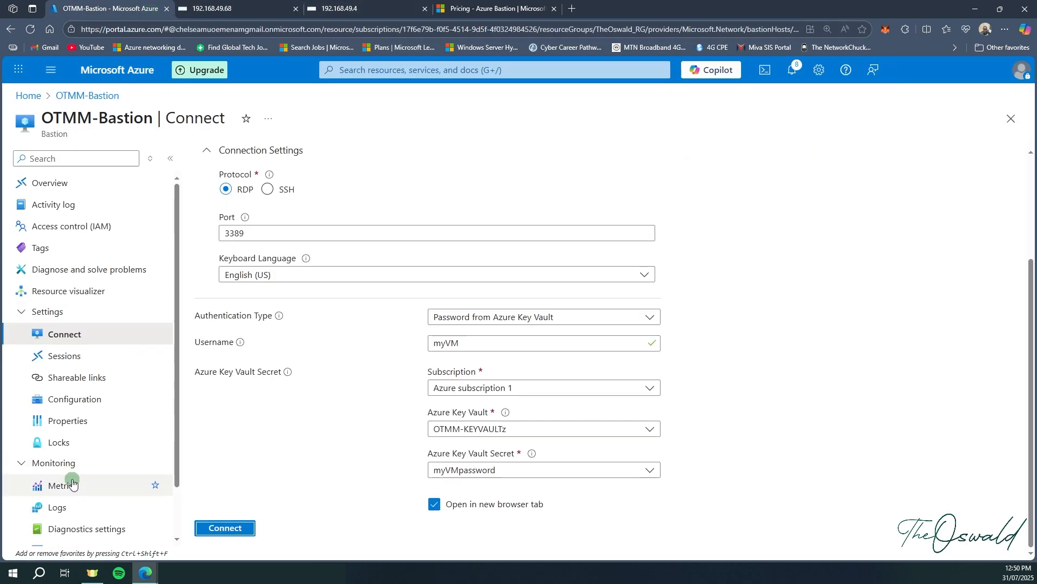
{"action": "left_click", "coordinate": [568, 84]}
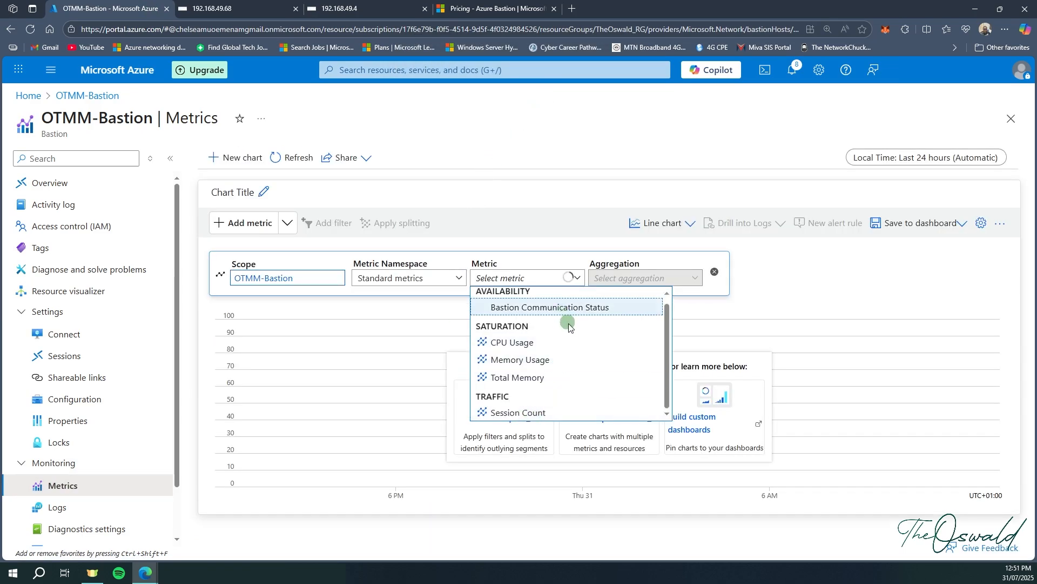
{"action": "left_click", "coordinate": [554, 343]}
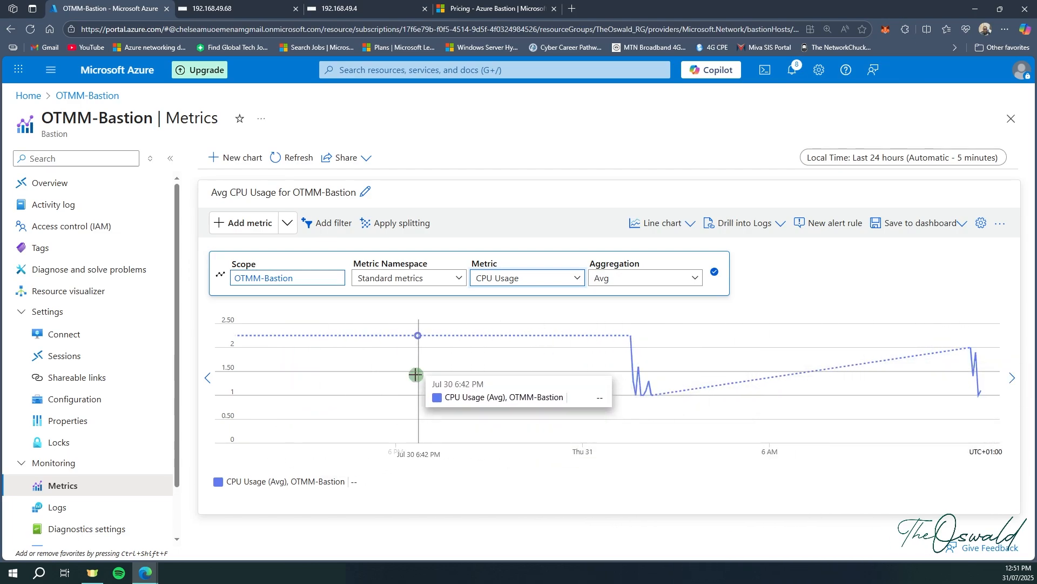
{"action": "left_click", "coordinate": [539, 313]}
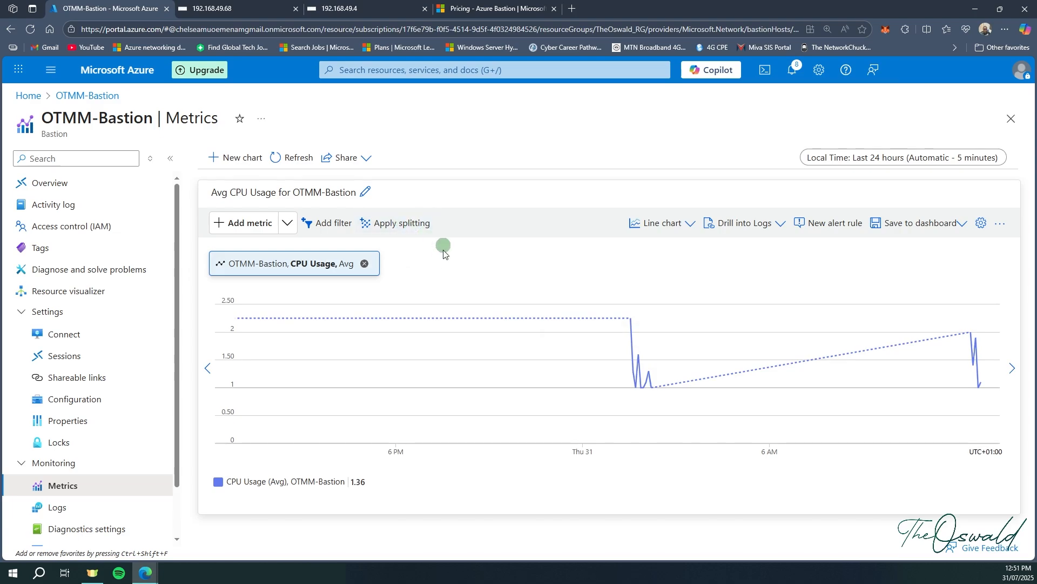
Step: Split the CPU Usage chart by Instance, keeping the limit at 10 and the sort order descending
{"action": "left_click", "coordinate": [410, 223]}
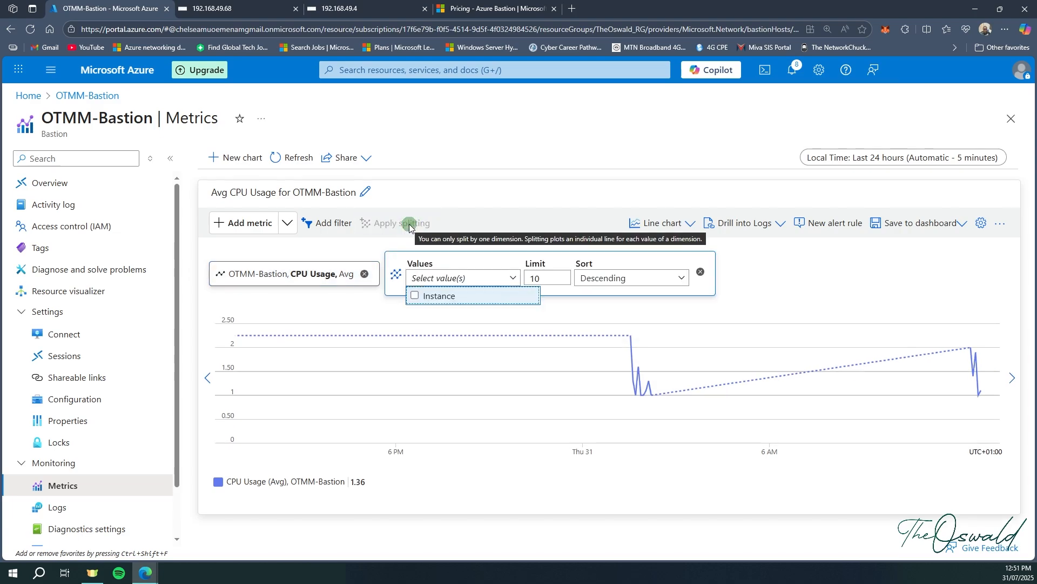
{"action": "left_click", "coordinate": [430, 298]}
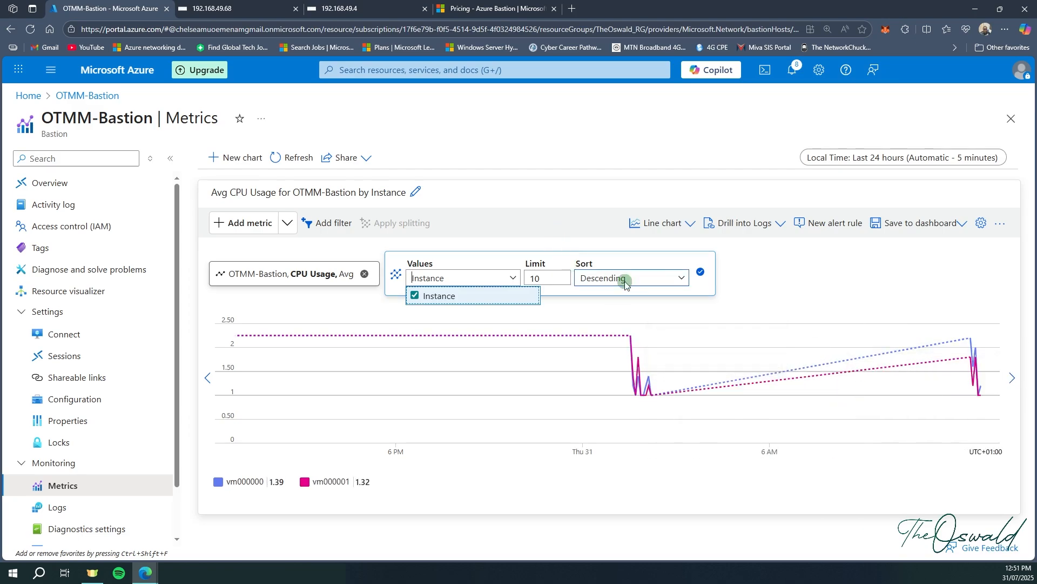
{"action": "left_click", "coordinate": [549, 276]}
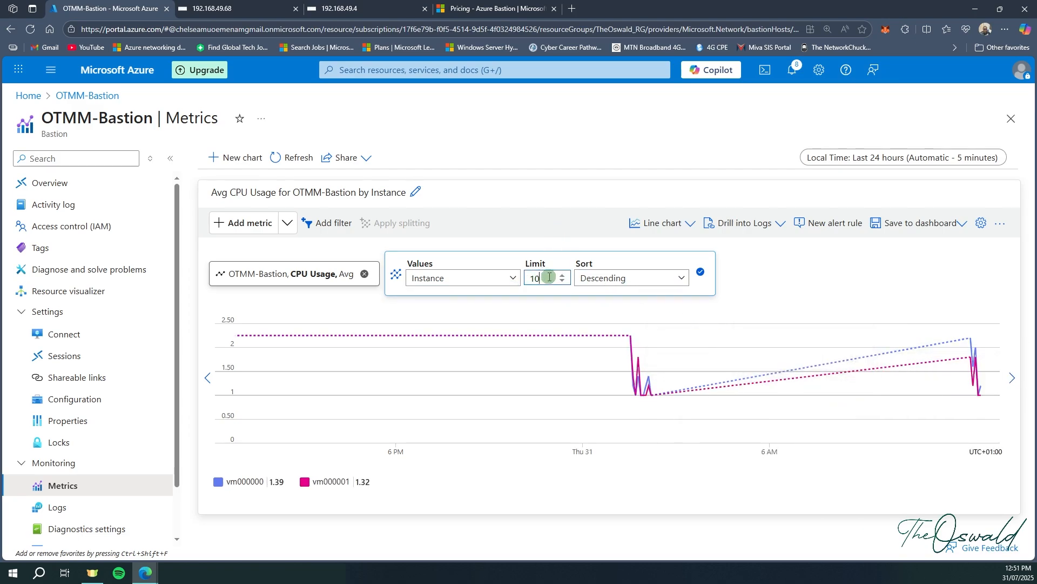
{"action": "left_click", "coordinate": [524, 230]}
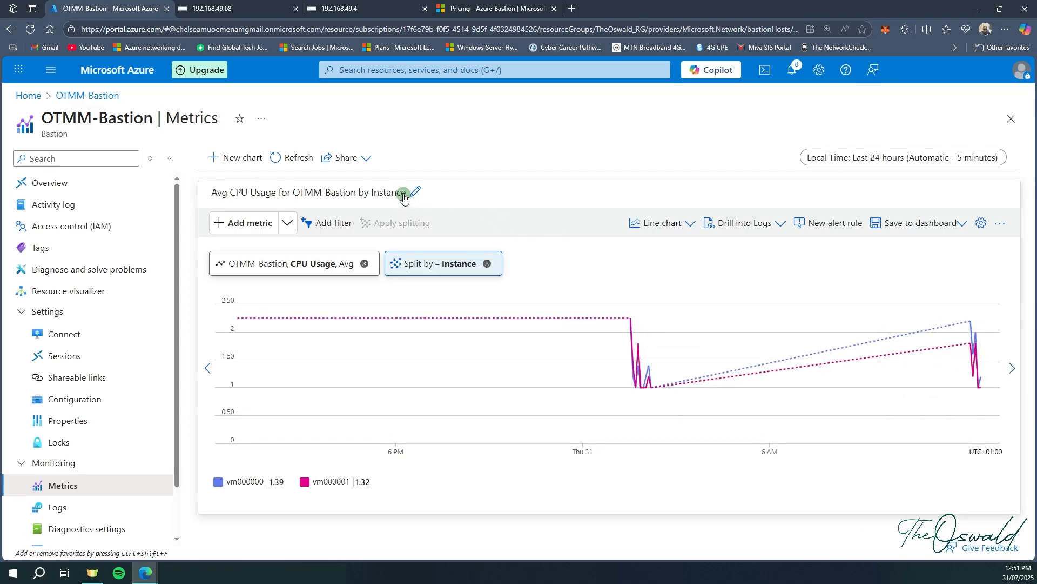
Step: View the sharing options for the metrics chart and return to OTMM-Bastion's overview
{"action": "left_click", "coordinate": [356, 158]}
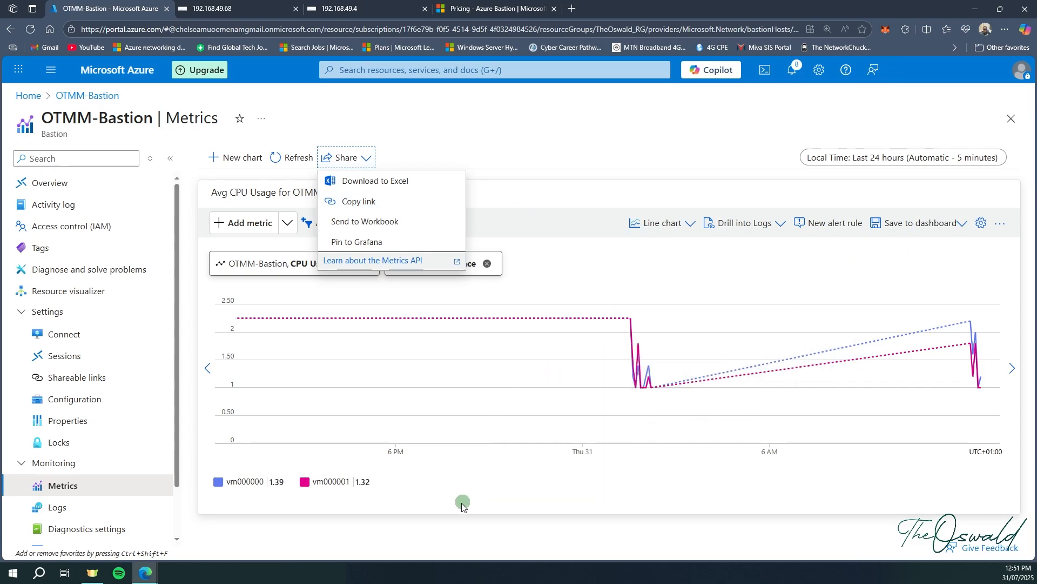
{"action": "scroll", "coordinate": [122, 427], "scroll_direction": "down", "scroll_amount": 1}
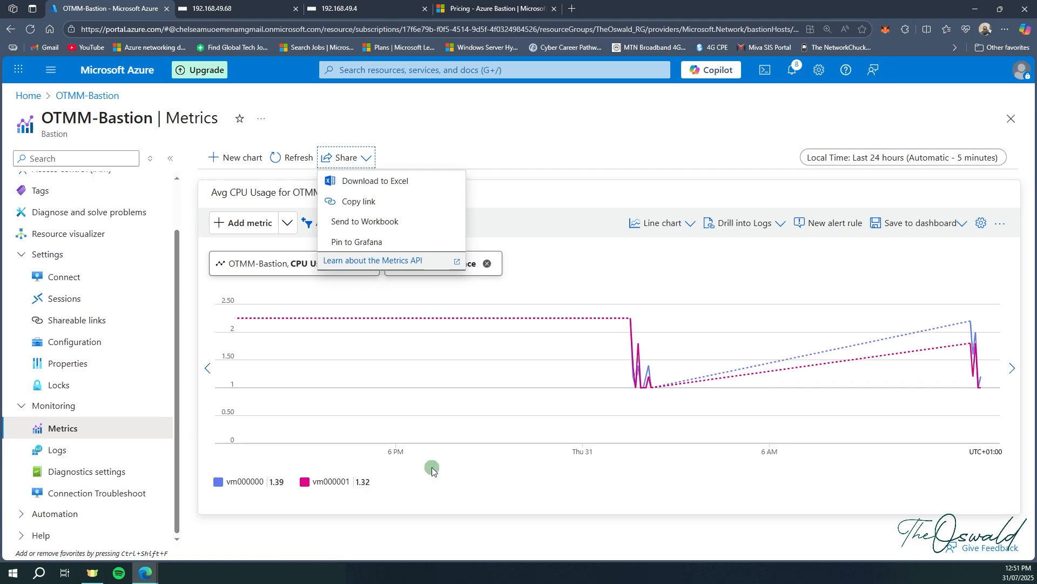
{"action": "scroll", "coordinate": [54, 275], "scroll_direction": "up", "scroll_amount": 1}
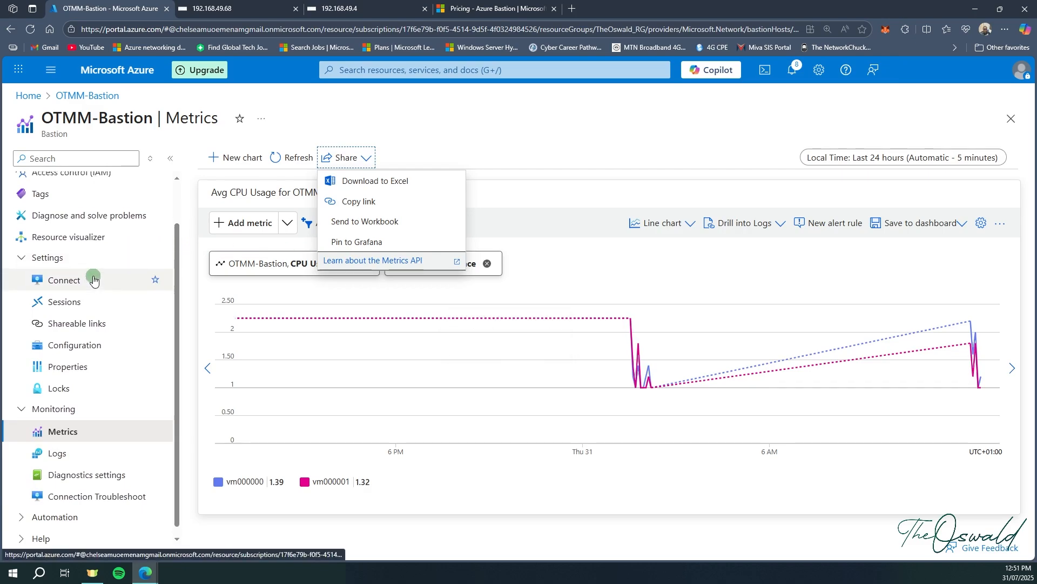
{"action": "left_click", "coordinate": [69, 187]}
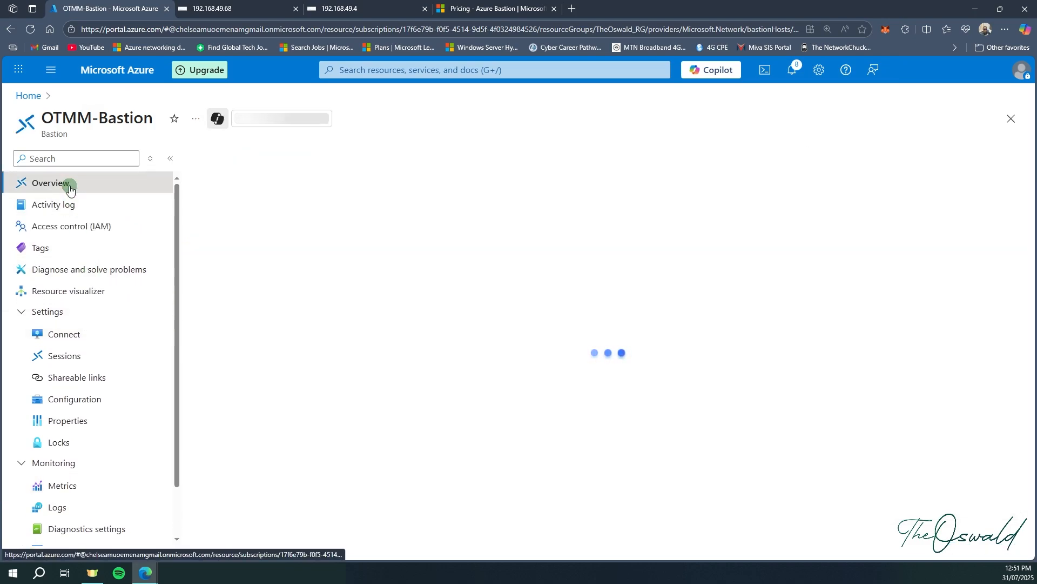